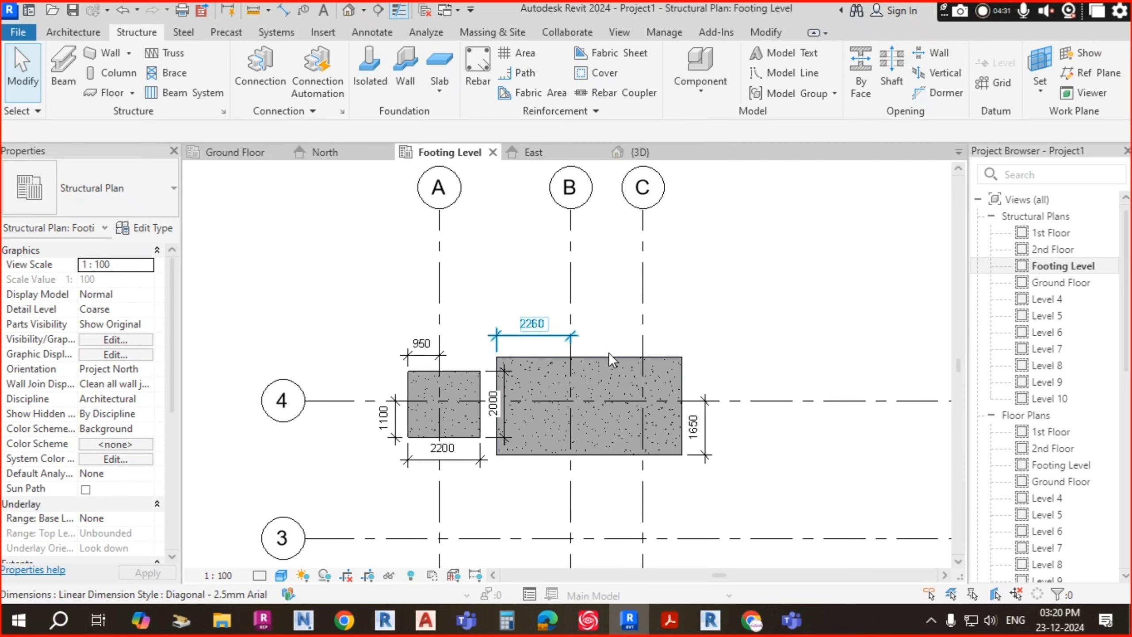
- Switch to the AutoCAD structural drawing and examine the column's working load plan
click(426, 620)
scroll(473, 406, down, 5)
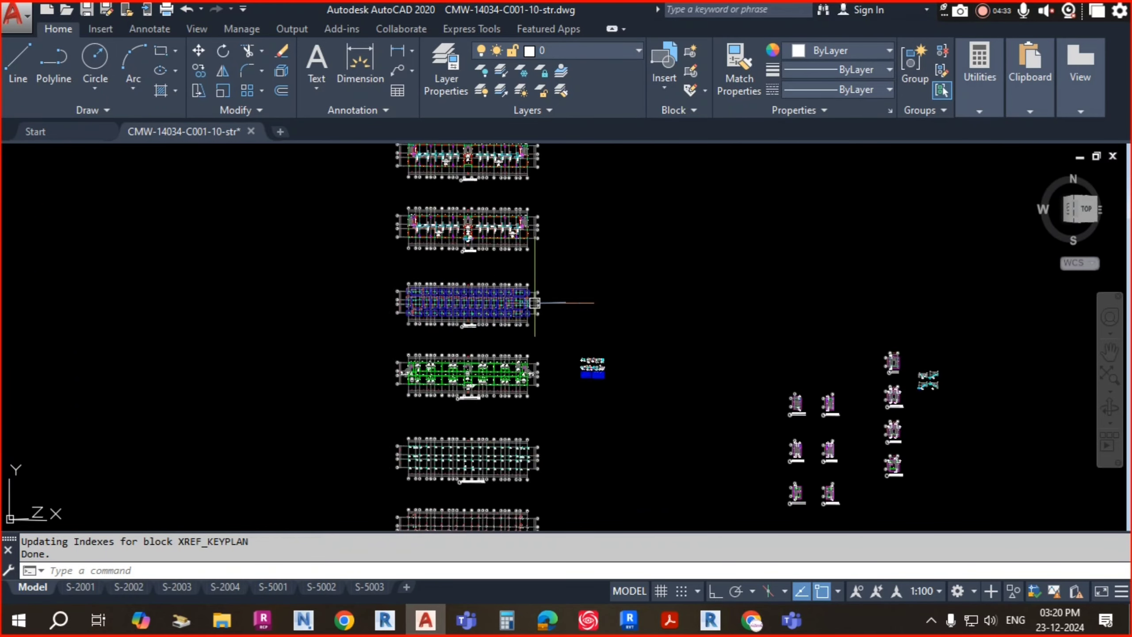
scroll(498, 374, up, 6)
middle_drag(479, 433, 484, 414)
scroll(518, 346, up, 8)
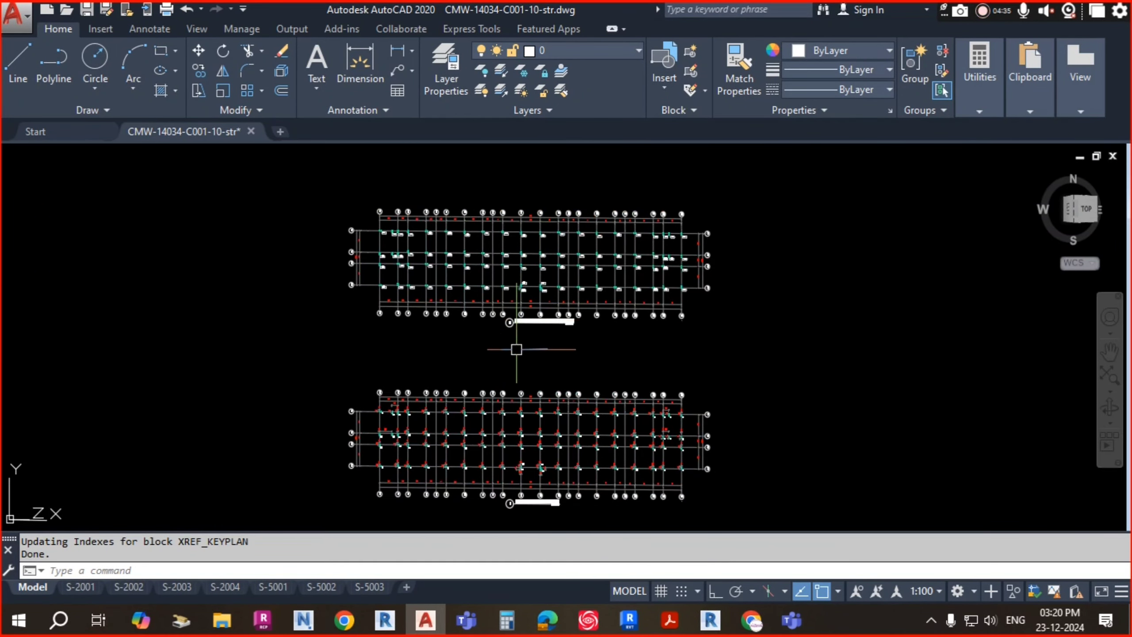
scroll(576, 405, up, 2)
scroll(591, 276, up, 2)
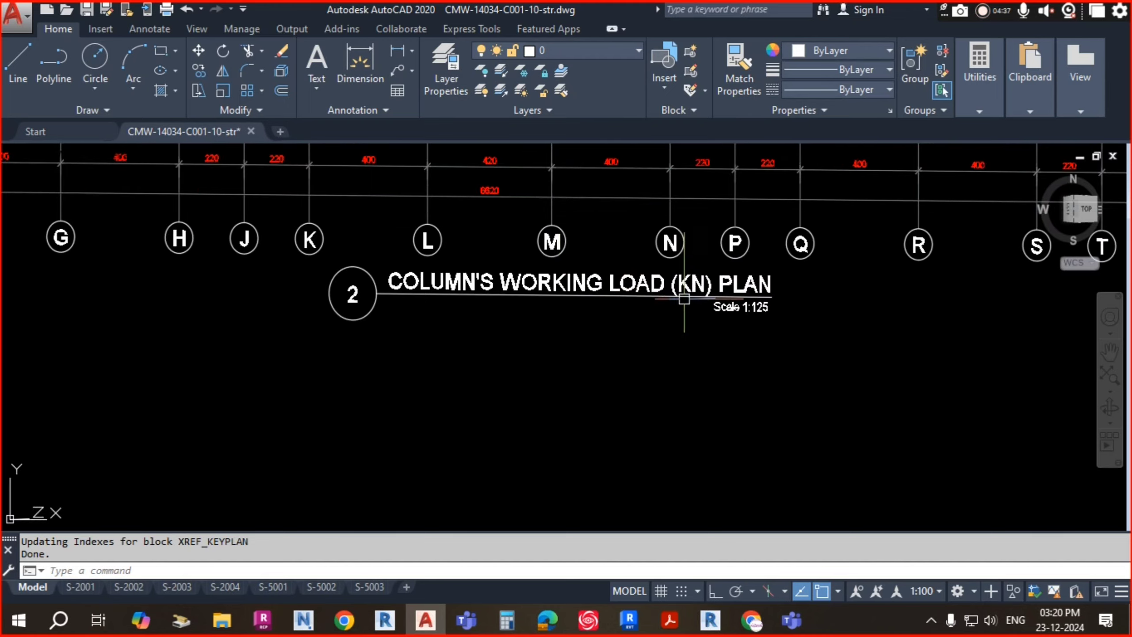
scroll(590, 276, down, 6)
scroll(397, 192, up, 6)
scroll(397, 192, down, 6)
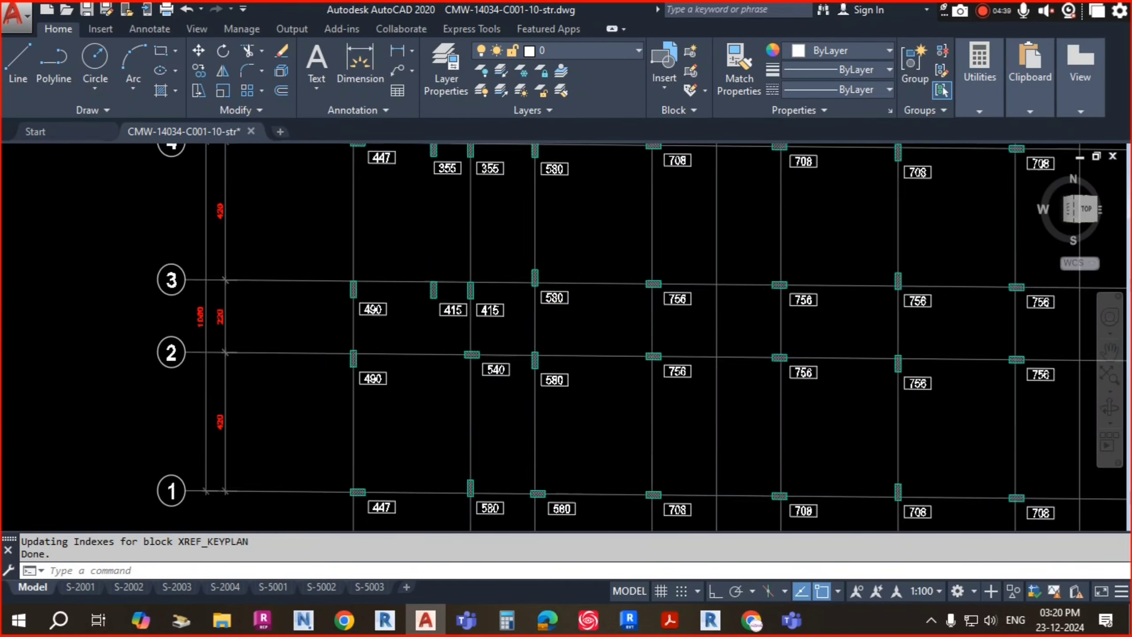
- Examine the ground columns layout for the column marks and their offsets from the grid lines
scroll(436, 245, up, 6)
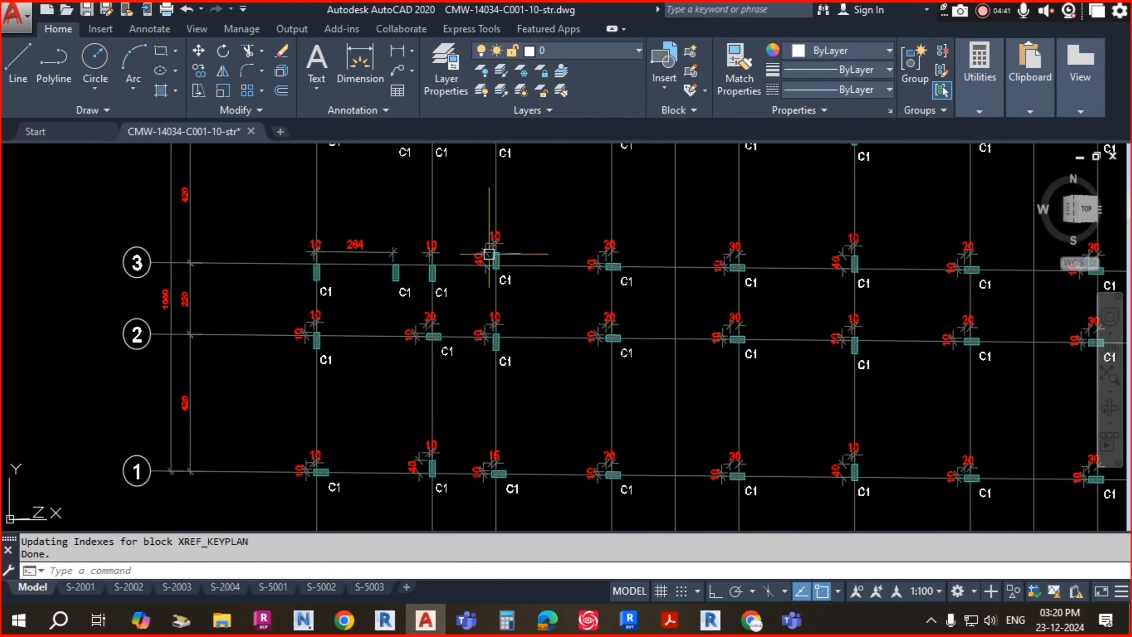
scroll(488, 253, down, 5)
scroll(616, 396, up, 8)
scroll(516, 310, down, 5)
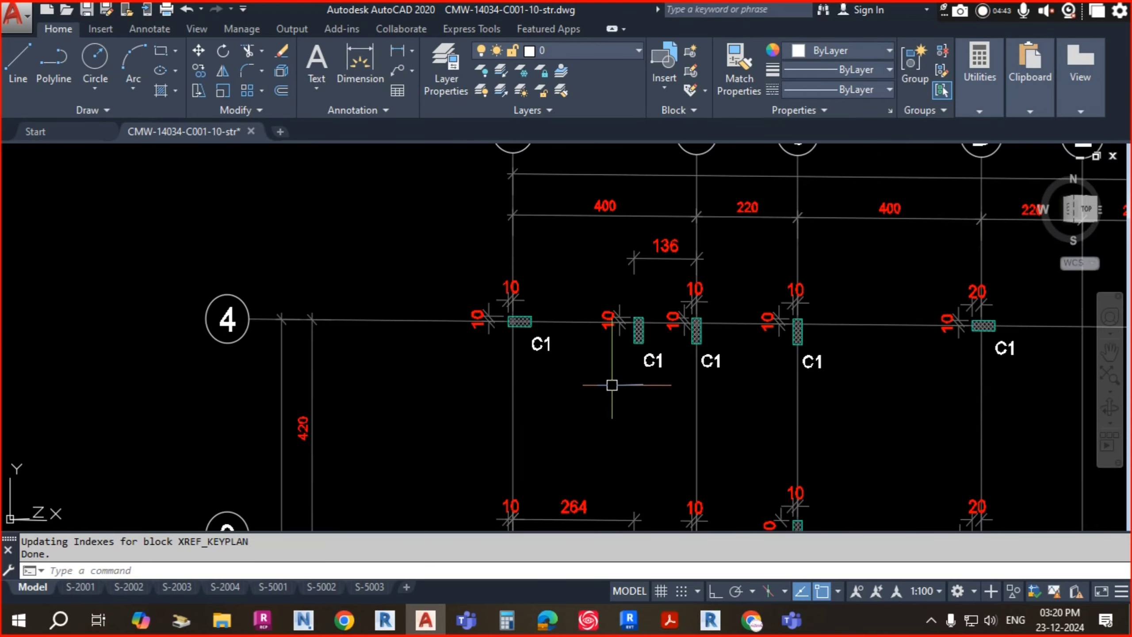
middle_drag(611, 386, 492, 321)
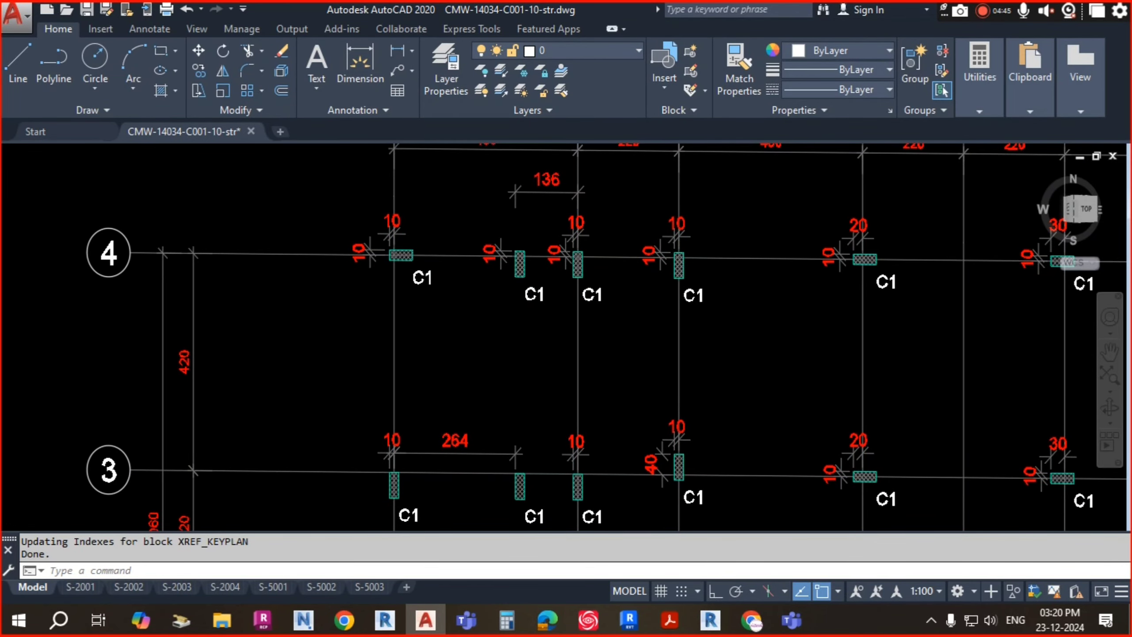
scroll(649, 272, down, 5)
scroll(637, 269, up, 3)
scroll(637, 269, up, 3)
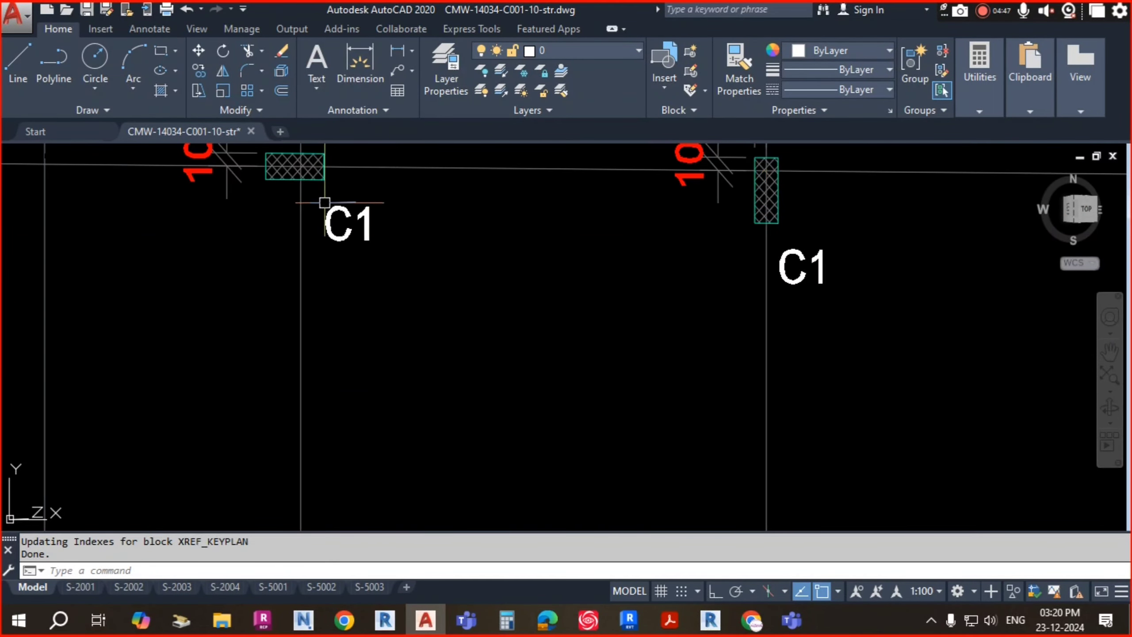
scroll(581, 329, down, 2)
scroll(244, 309, up, 2)
scroll(244, 308, up, 4)
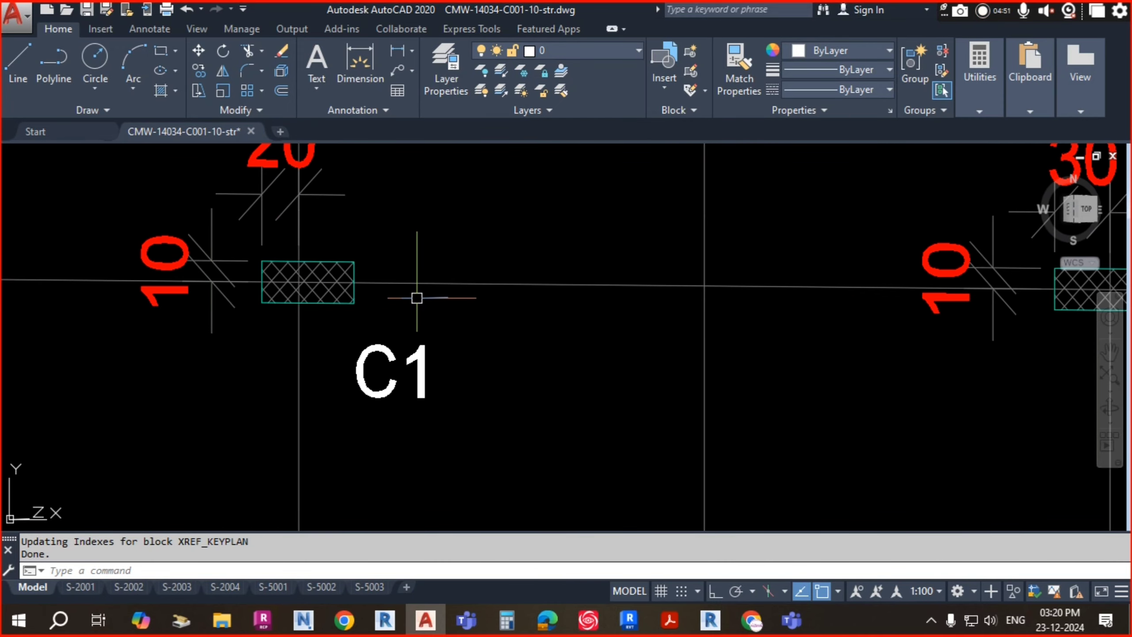
scroll(417, 298, down, 5)
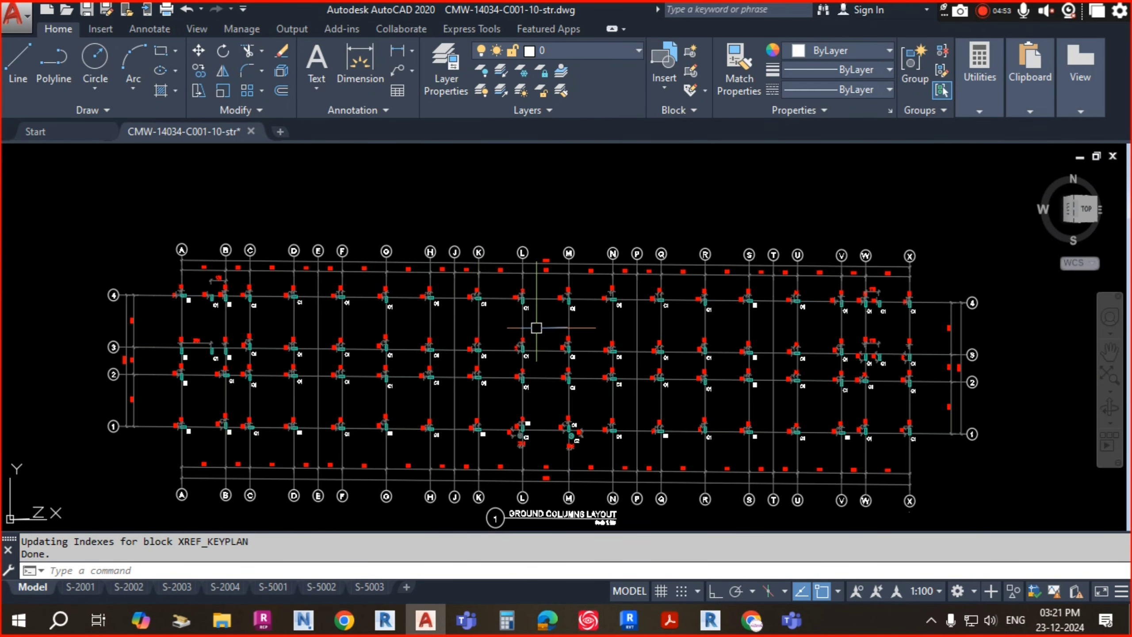
- Find the Column C1 section among the structural details and examine its dimensions
scroll(537, 326, down, 3)
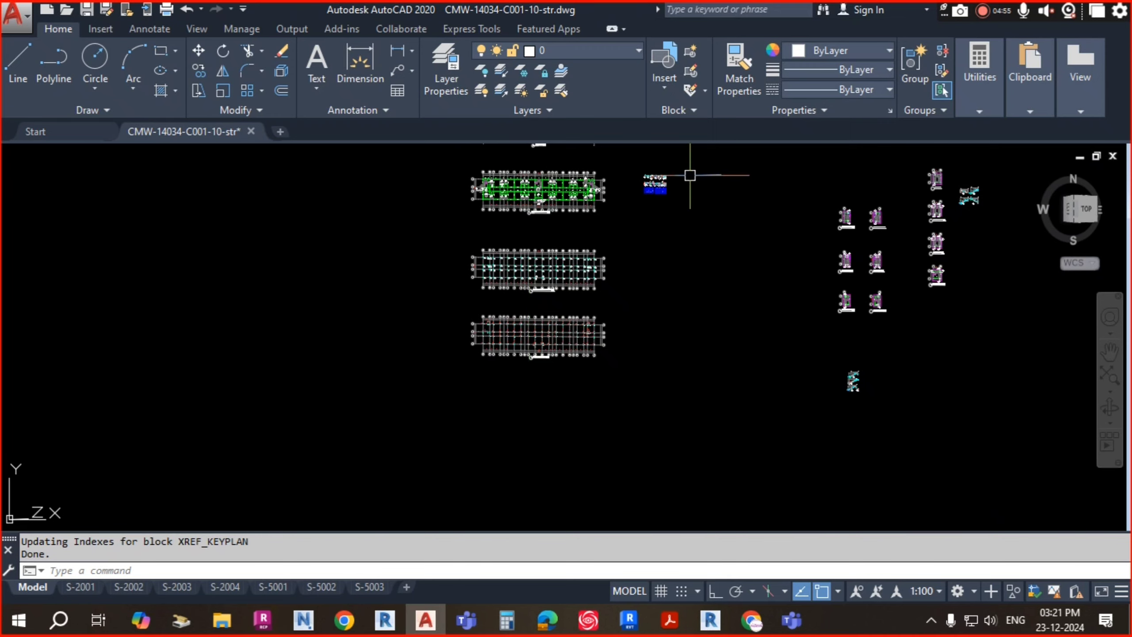
scroll(690, 175, up, 10)
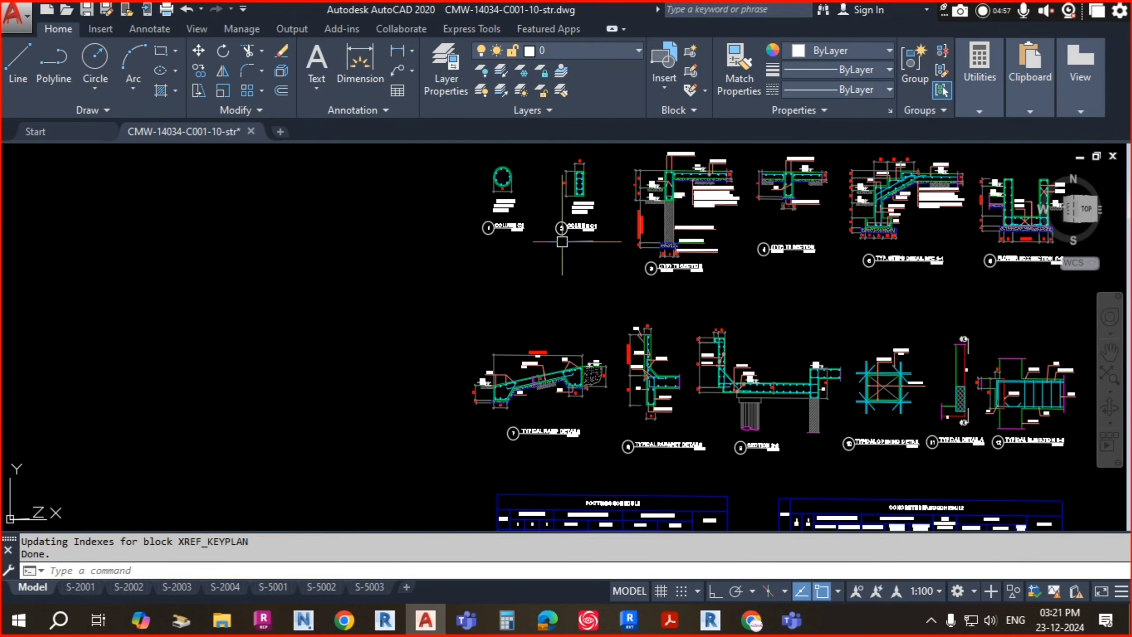
scroll(562, 242, up, 6)
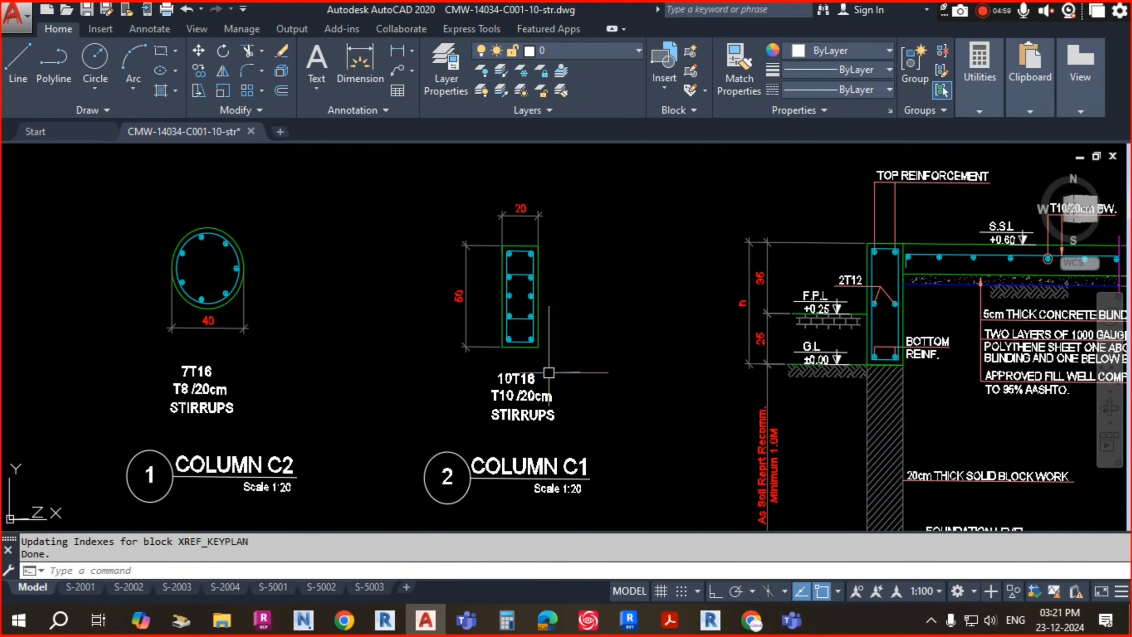
middle_drag(549, 373, 547, 356)
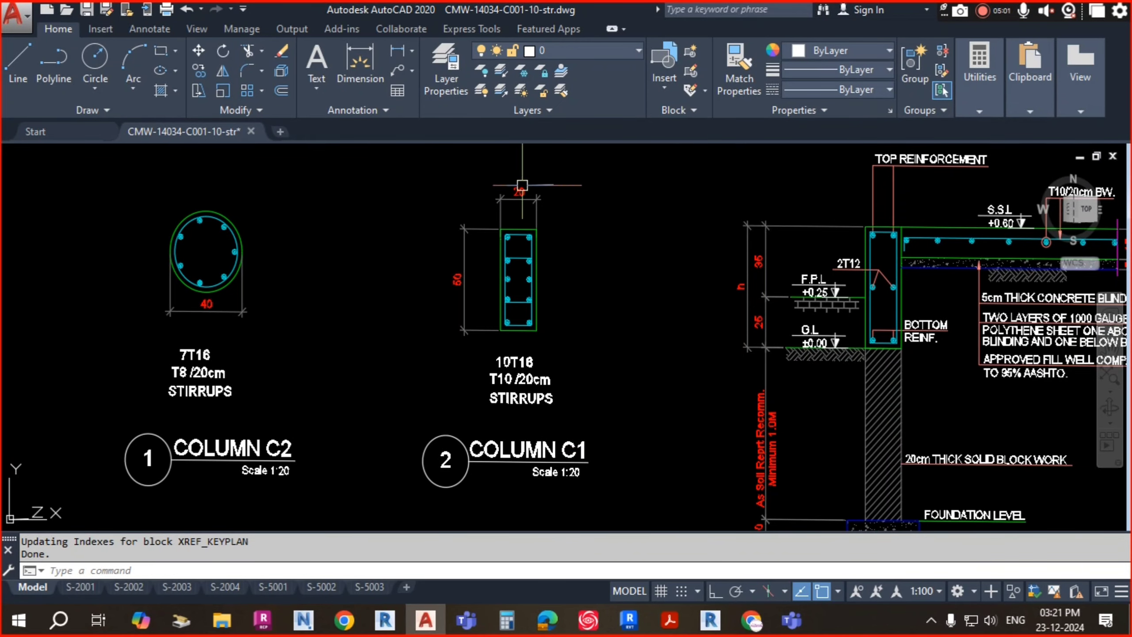
scroll(522, 185, up, 2)
middle_drag(508, 223, 529, 251)
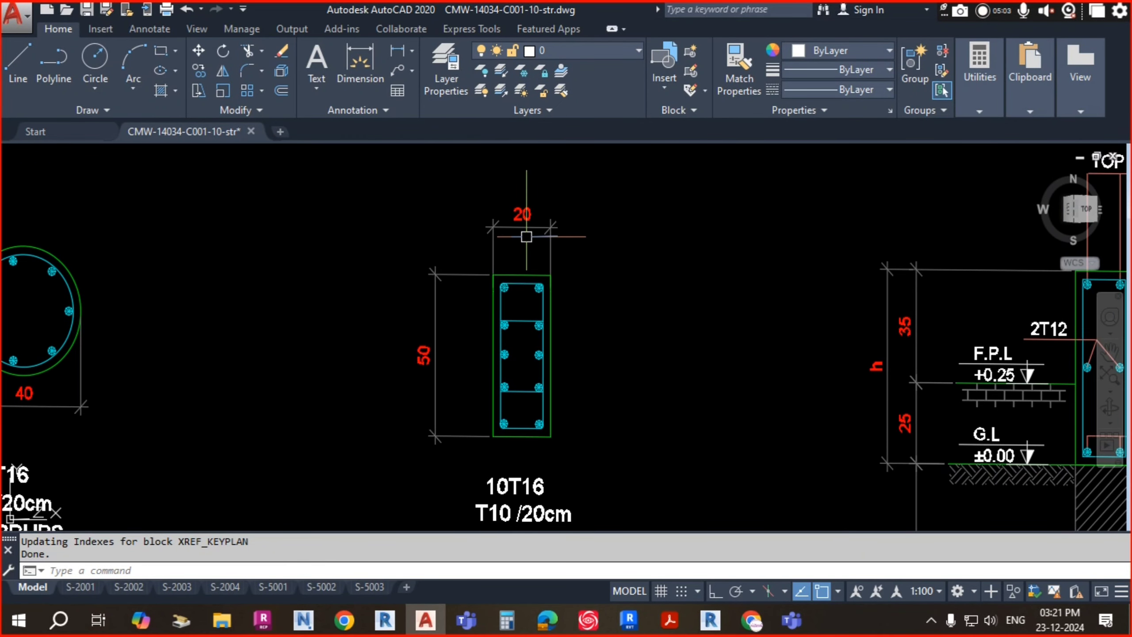
scroll(526, 237, up, 6)
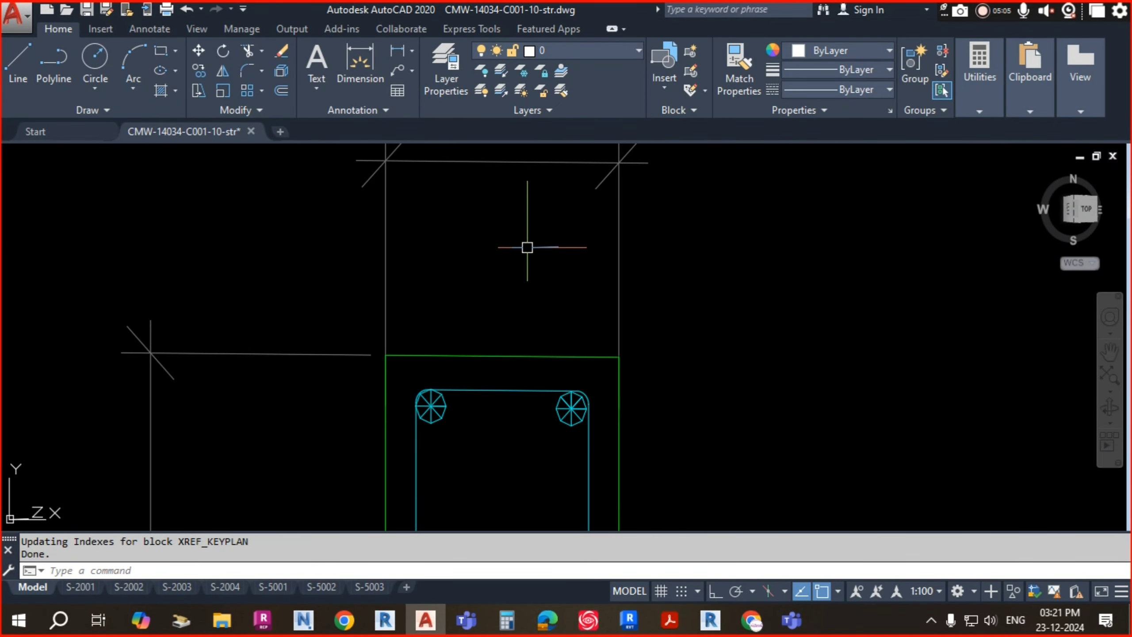
- Regenerate the model so the column detail's curves display smoothly
text(e)
key(Return)
scroll(527, 248, down, 9)
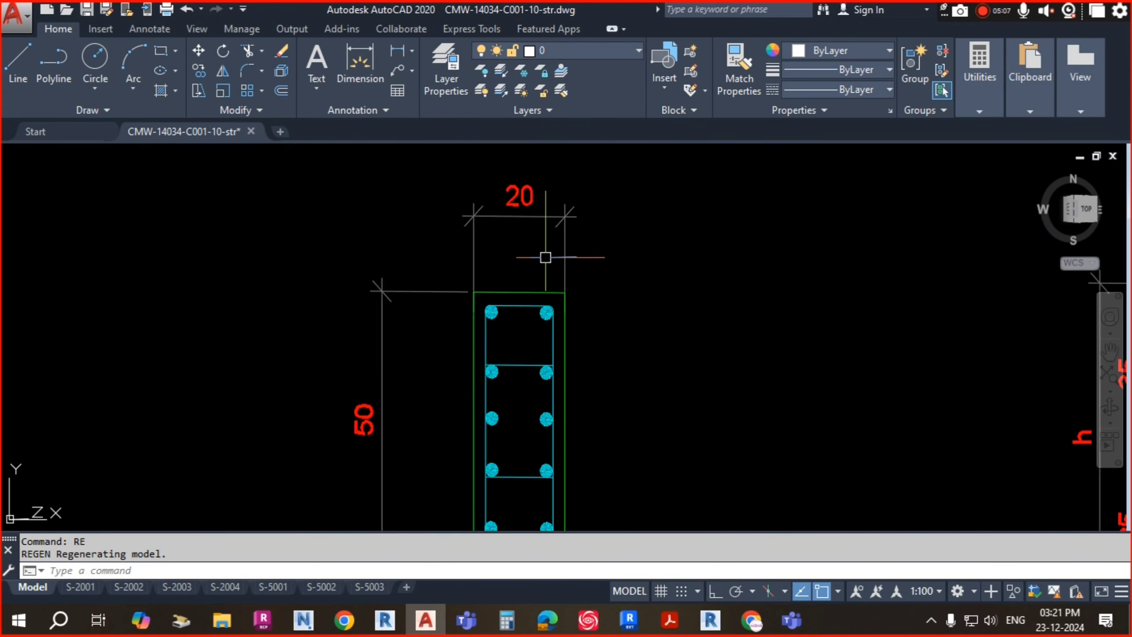
- Examine the size, main bars and stirrups given in the Column C1 and Column C2 details
scroll(528, 348, up, 4)
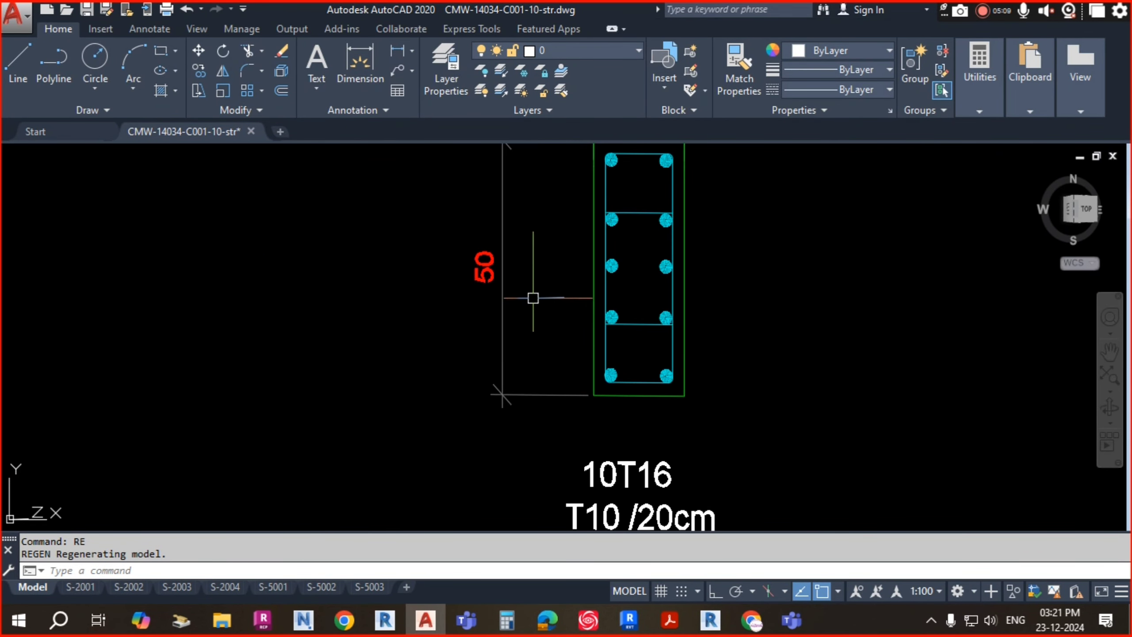
scroll(533, 298, down, 2)
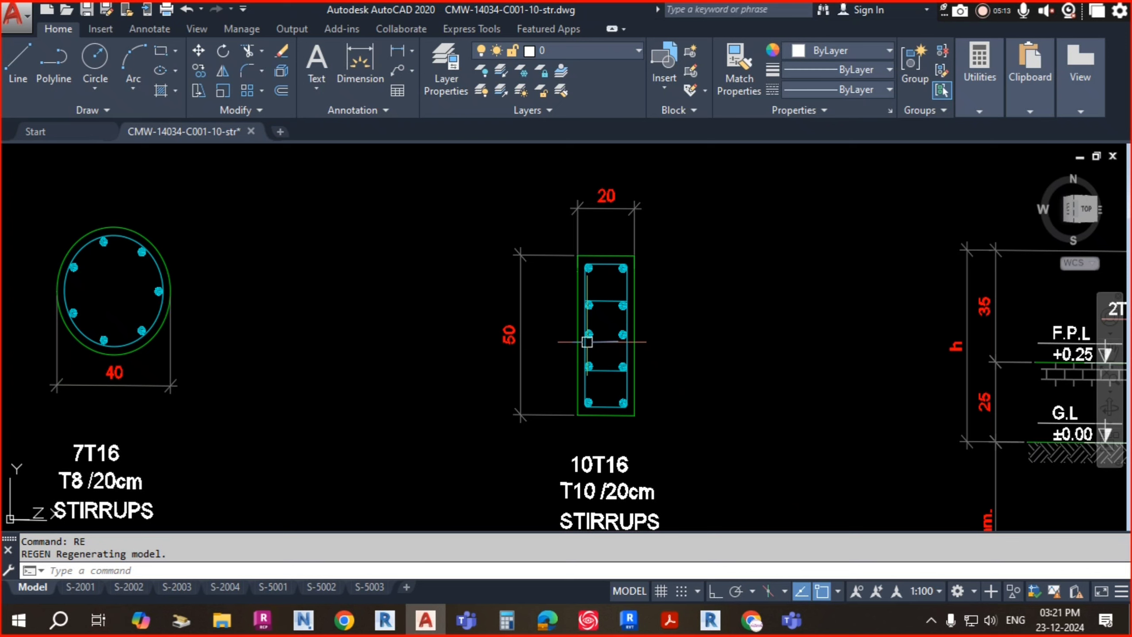
scroll(587, 341, down, 4)
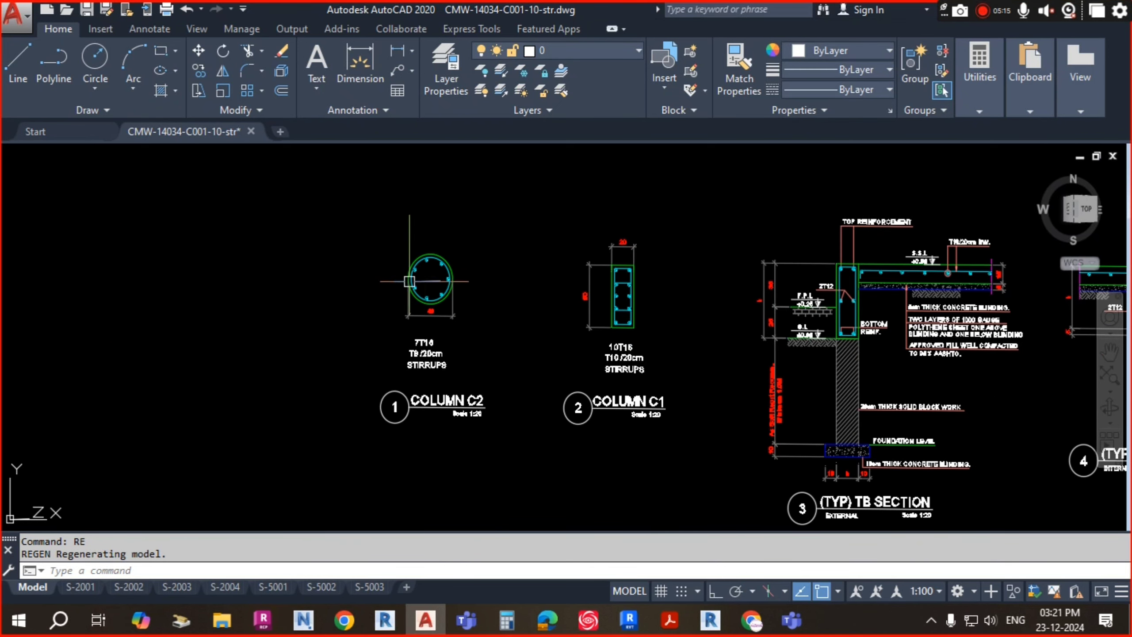
scroll(459, 399, up, 2)
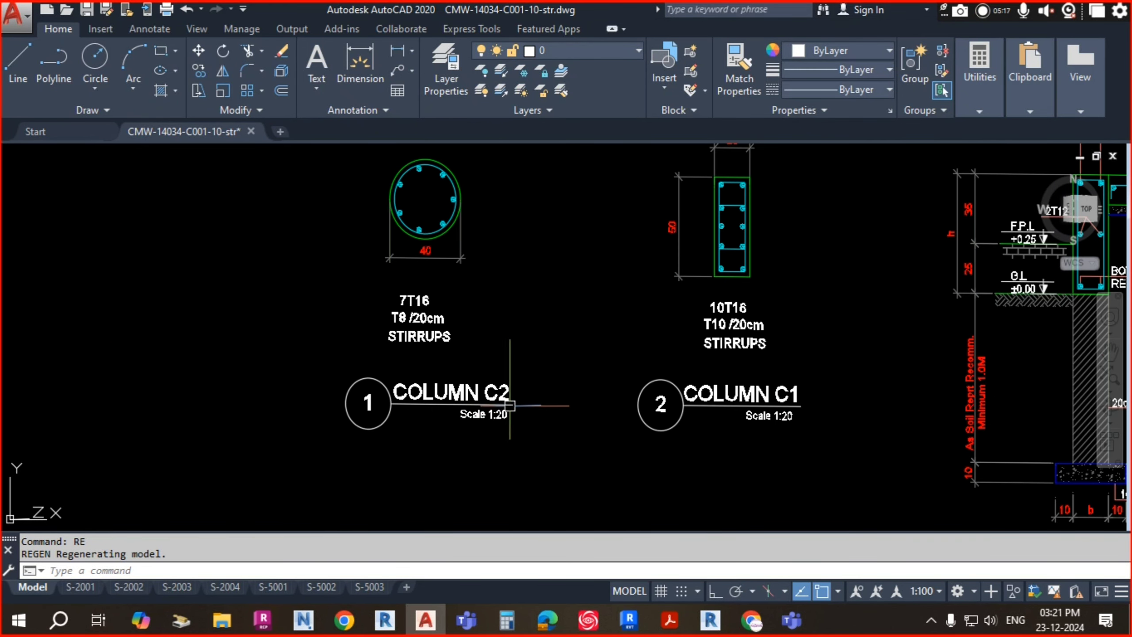
scroll(512, 268, down, 2)
scroll(491, 256, up, 4)
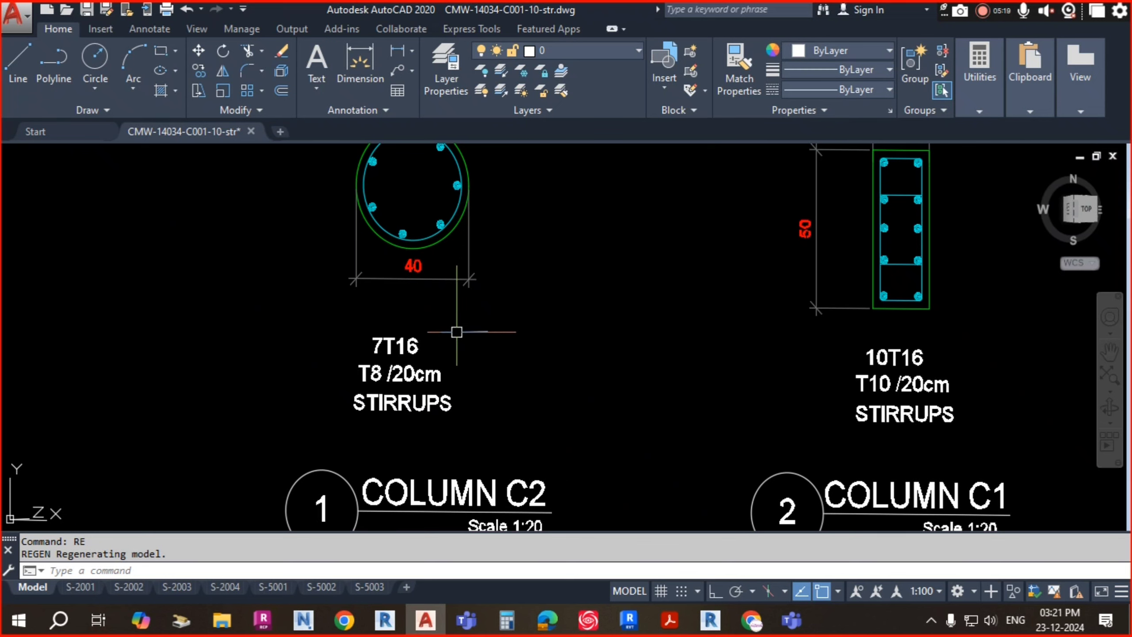
scroll(419, 254, down, 2)
scroll(409, 243, up, 4)
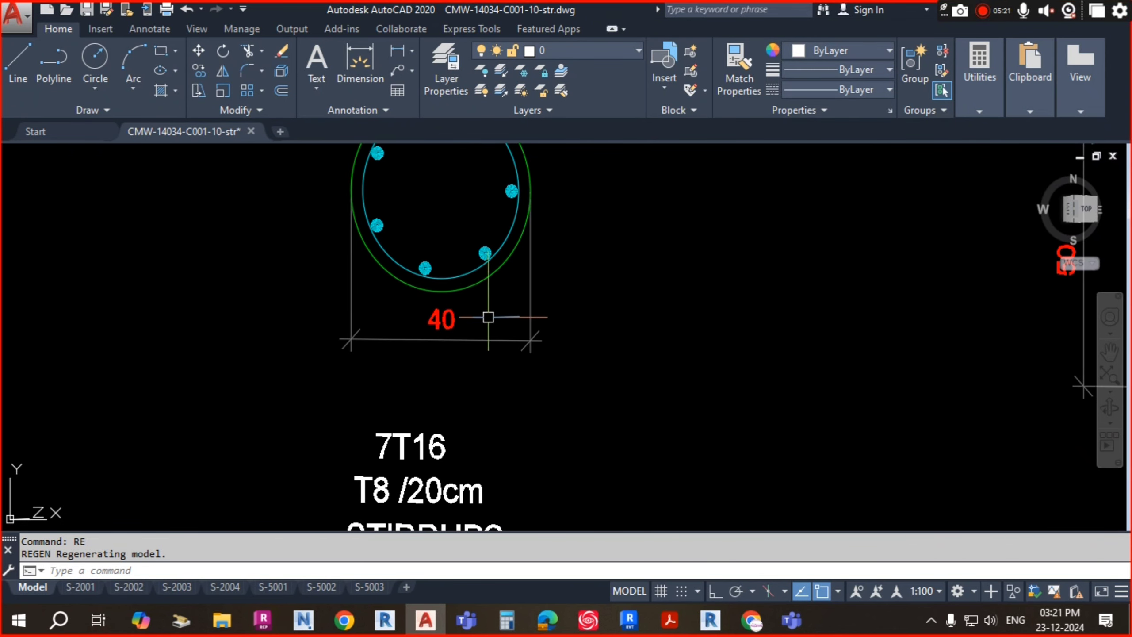
scroll(488, 317, down, 4)
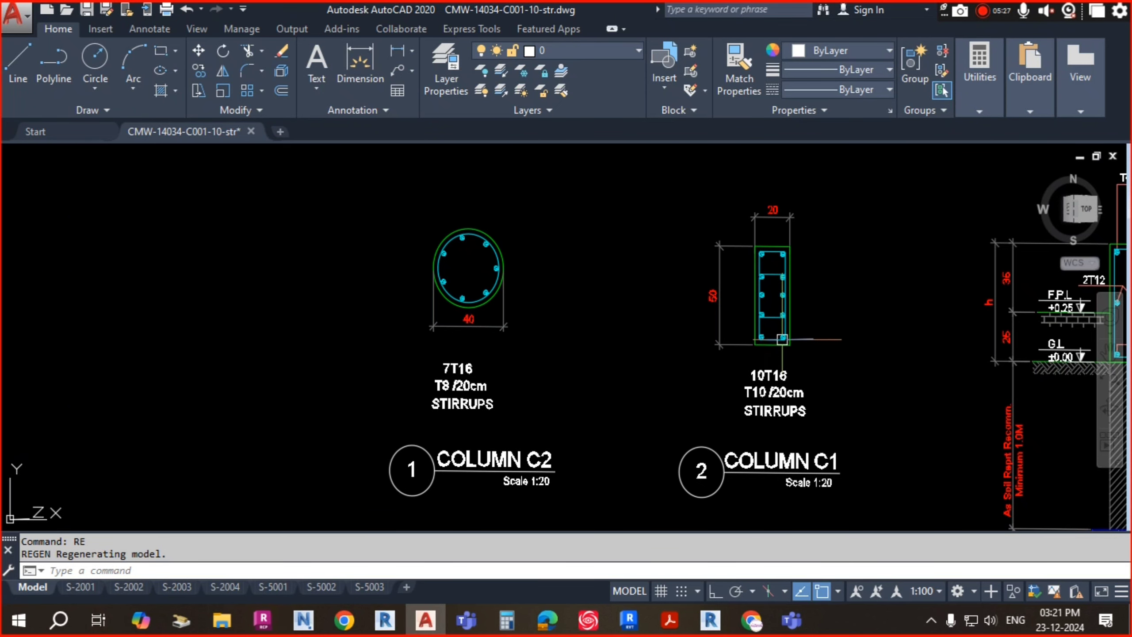
scroll(849, 255, up, 3)
scroll(465, 255, down, 3)
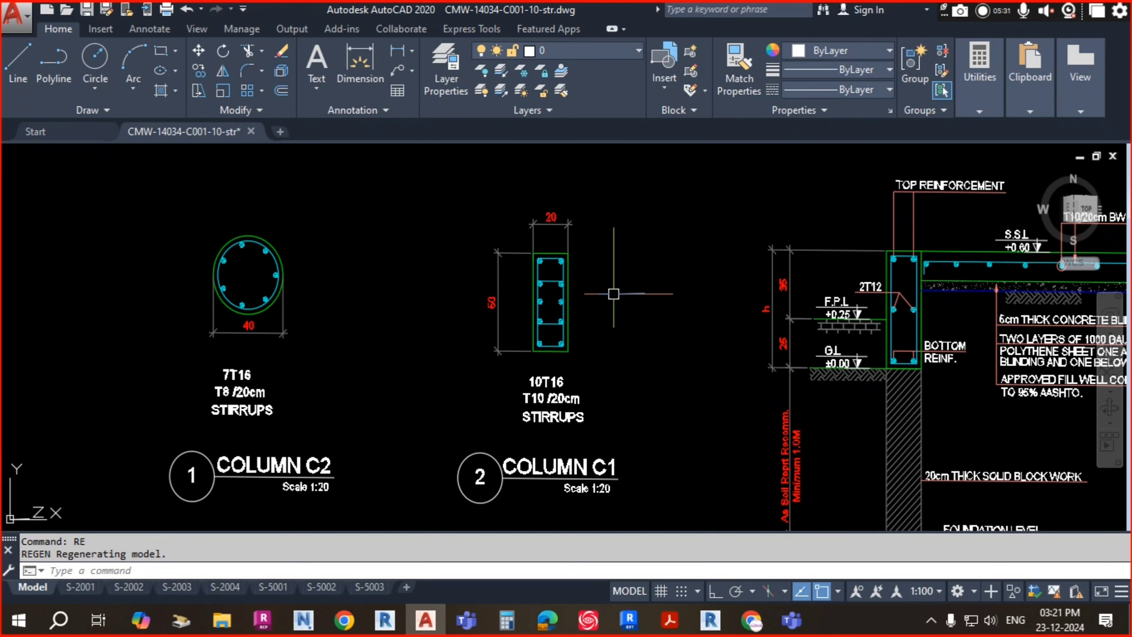
scroll(523, 300, up, 2)
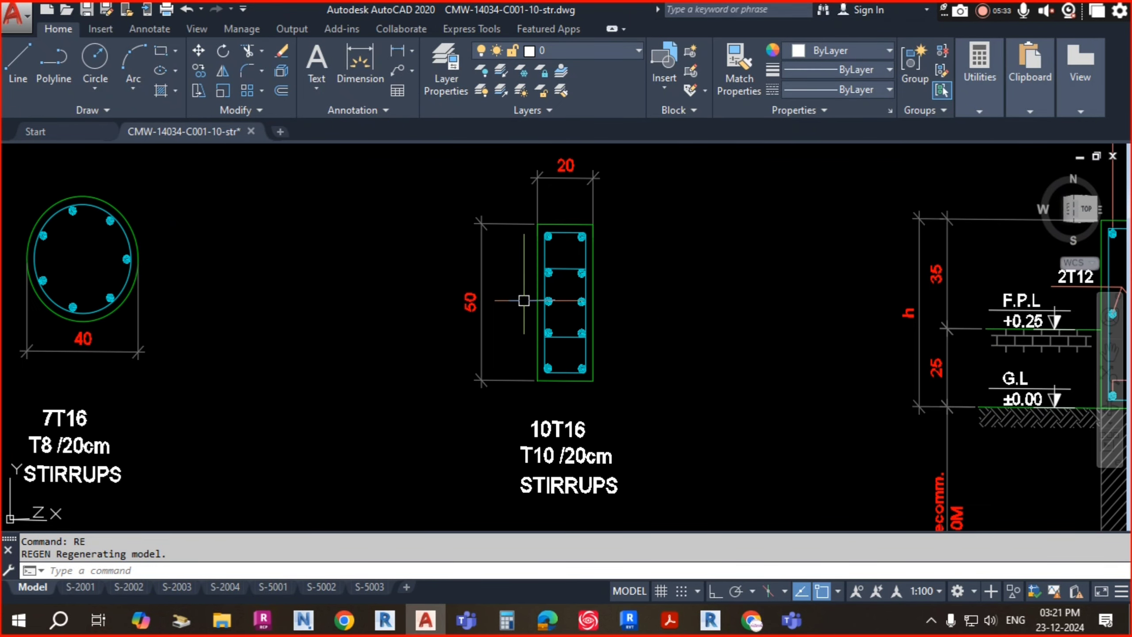
scroll(488, 301, down, 2)
scroll(586, 287, up, 2)
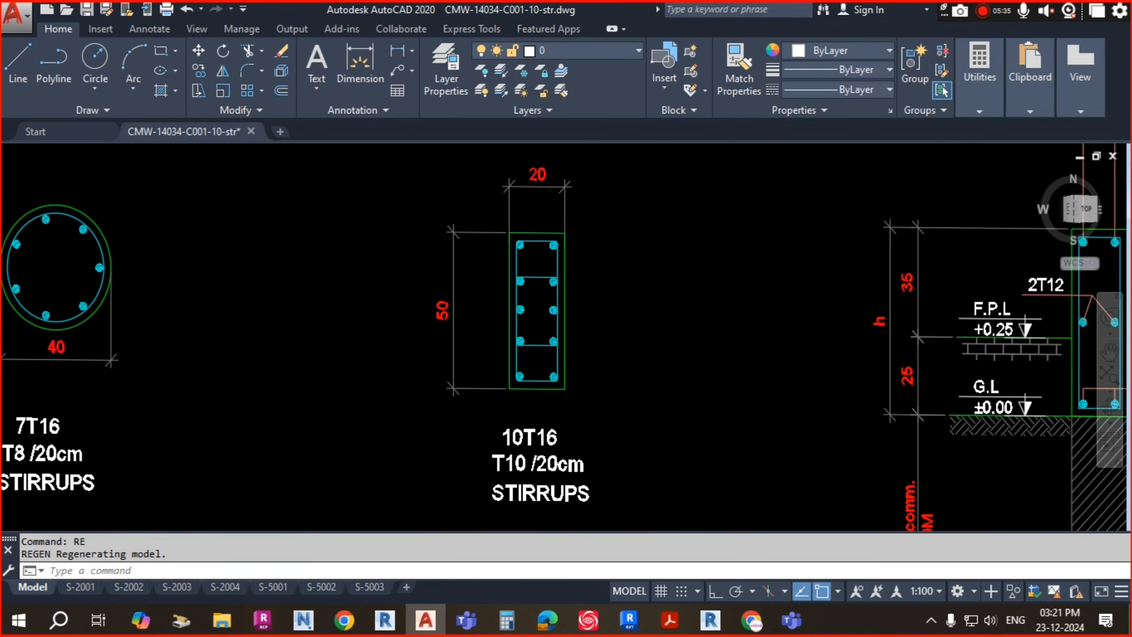
- Return to the ground columns layout and examine the C1 columns along grid line 4
scroll(579, 290, down, 2)
scroll(609, 282, down, 5)
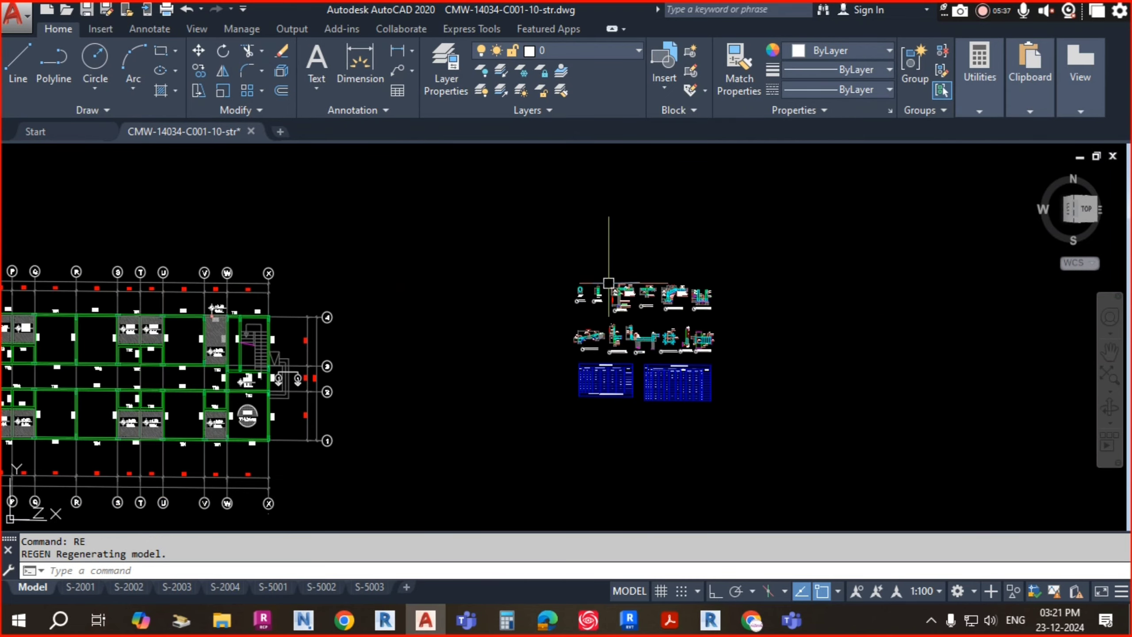
scroll(609, 282, down, 4)
scroll(473, 323, down, 4)
scroll(418, 455, up, 4)
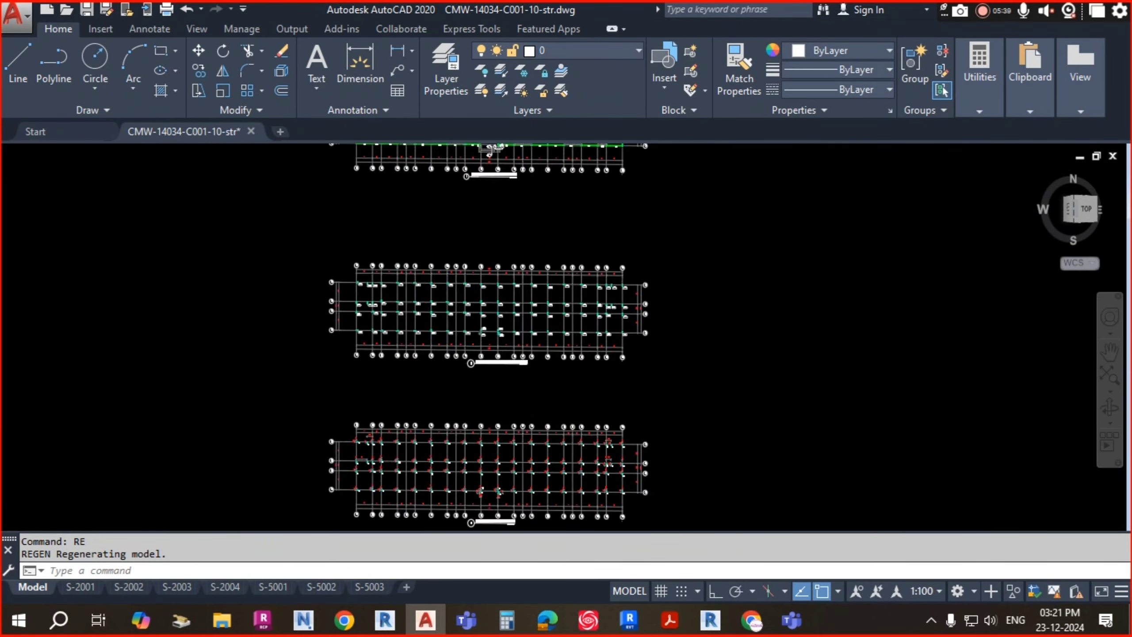
scroll(253, 367, up, 5)
scroll(220, 277, up, 2)
scroll(287, 162, up, 2)
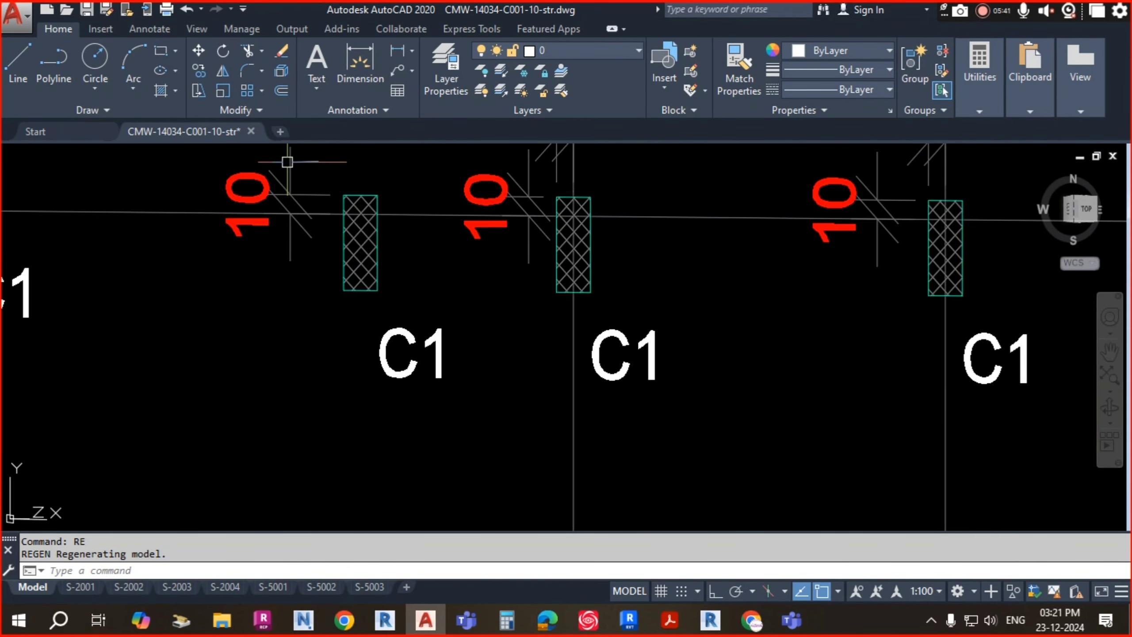
scroll(286, 162, up, 3)
scroll(465, 290, down, 2)
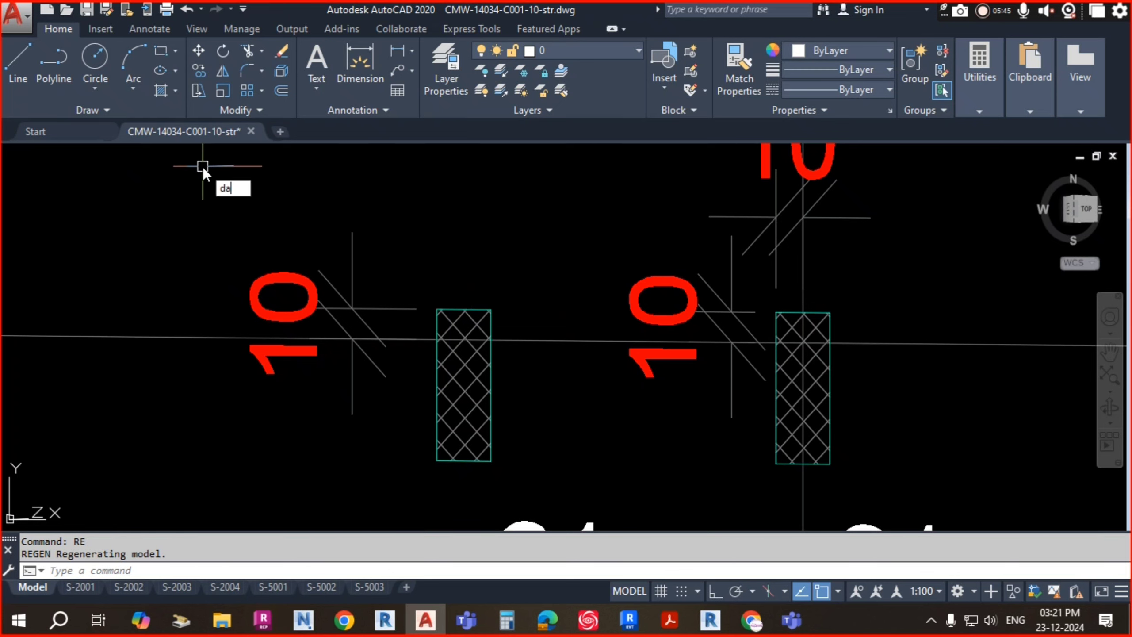
- Add an aligned dimension across the top edge of the C1 column between grids A and B on grid 4
text(l)
key(Return)
click(490, 310)
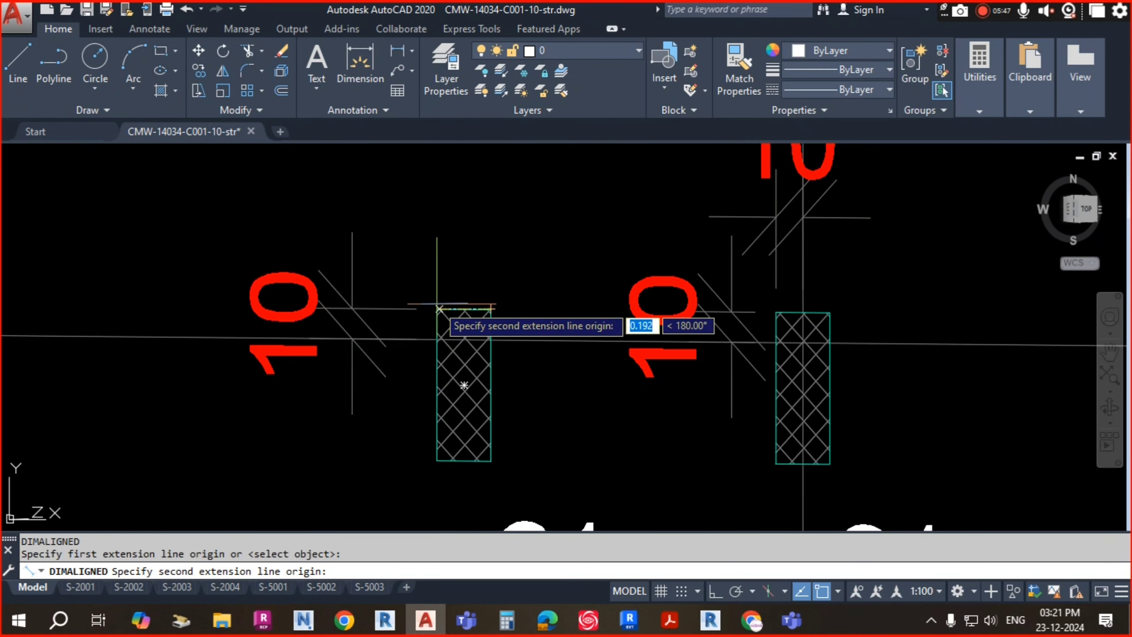
click(437, 309)
click(472, 192)
scroll(515, 229, down, 2)
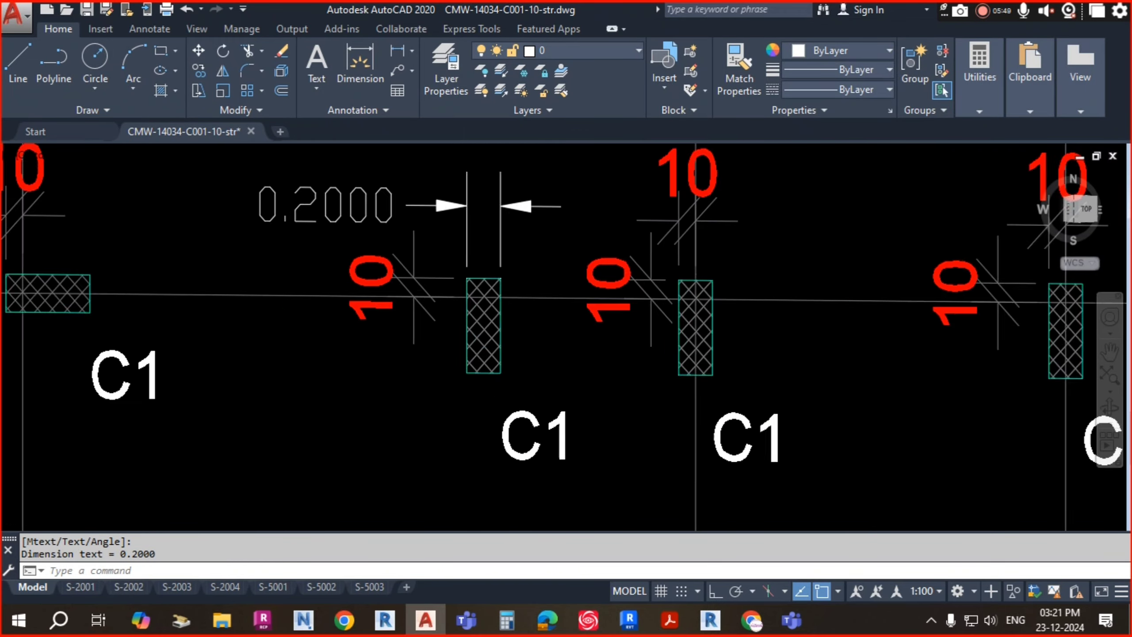
- Add an aligned dimension along the long edge of the C1 column between grids A and B on grid line 4
scroll(465, 373, up, 2)
key(Return)
click(523, 222)
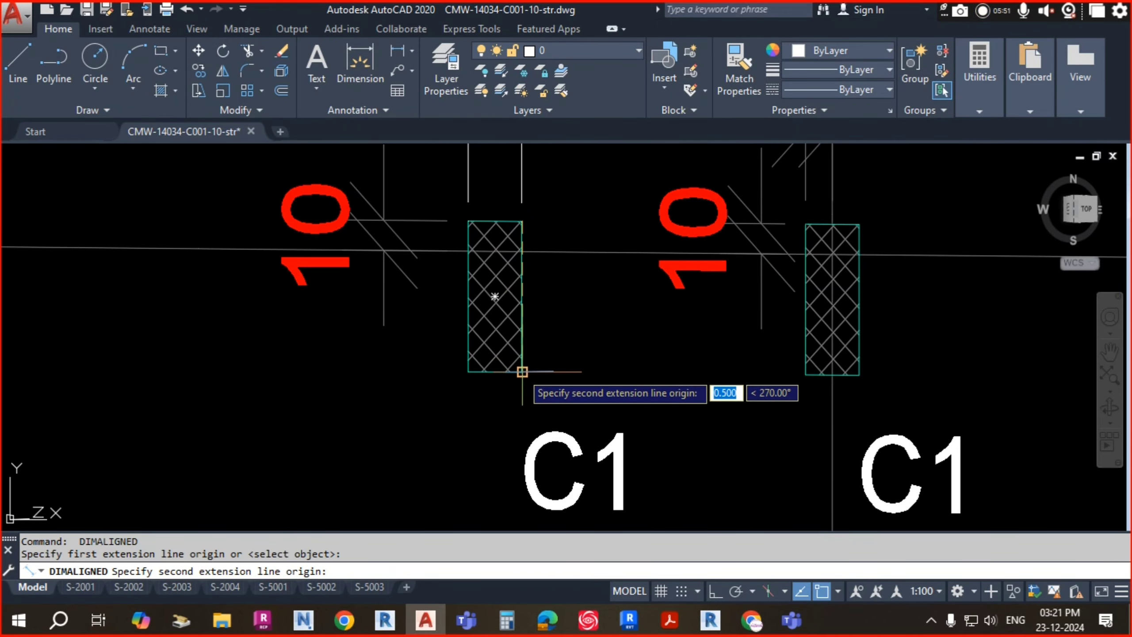
click(522, 372)
scroll(563, 368, down, 2)
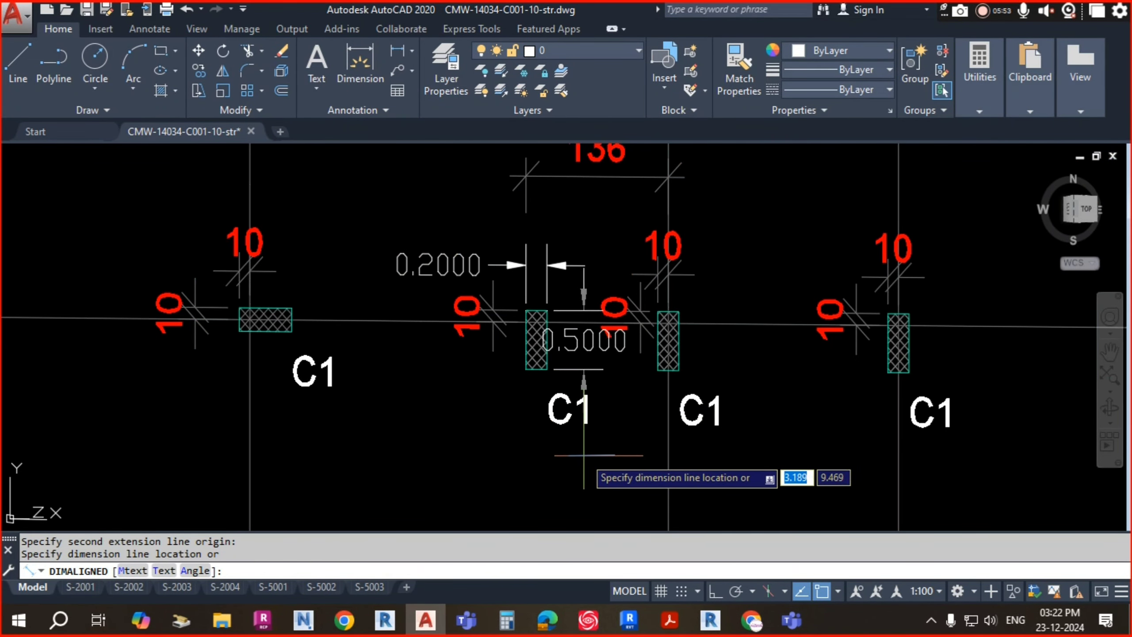
click(583, 455)
key(Escape)
key(Escape)
- Match the properties of the 136 dimension onto the two new dimensions of the C1 column between grids A and B
text(m)
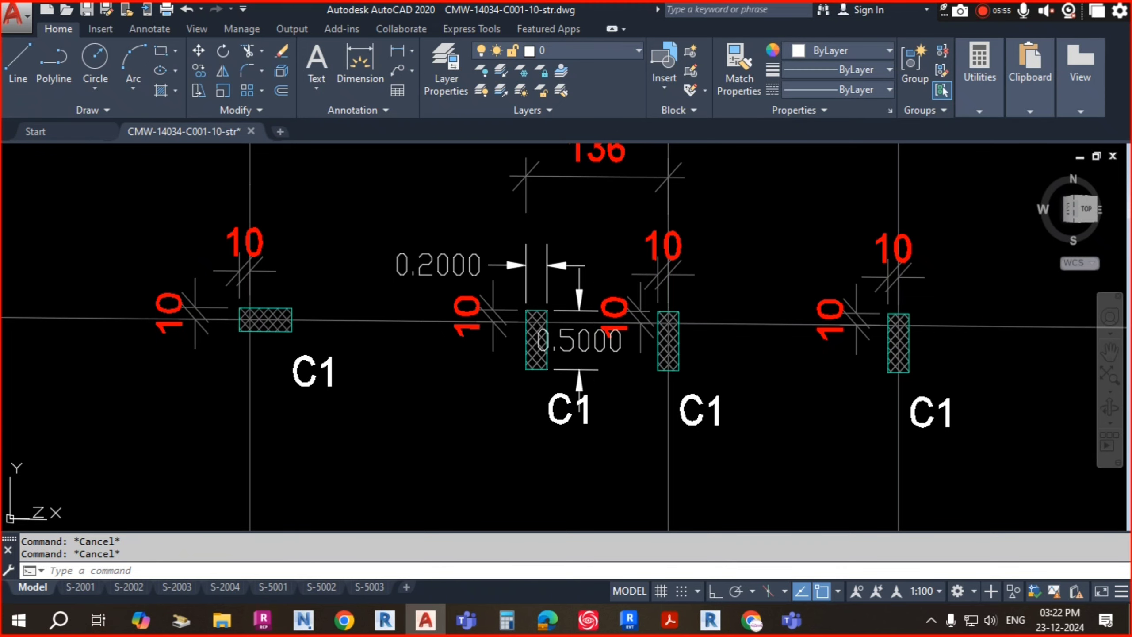
text(a)
key(Return)
click(528, 178)
click(465, 263)
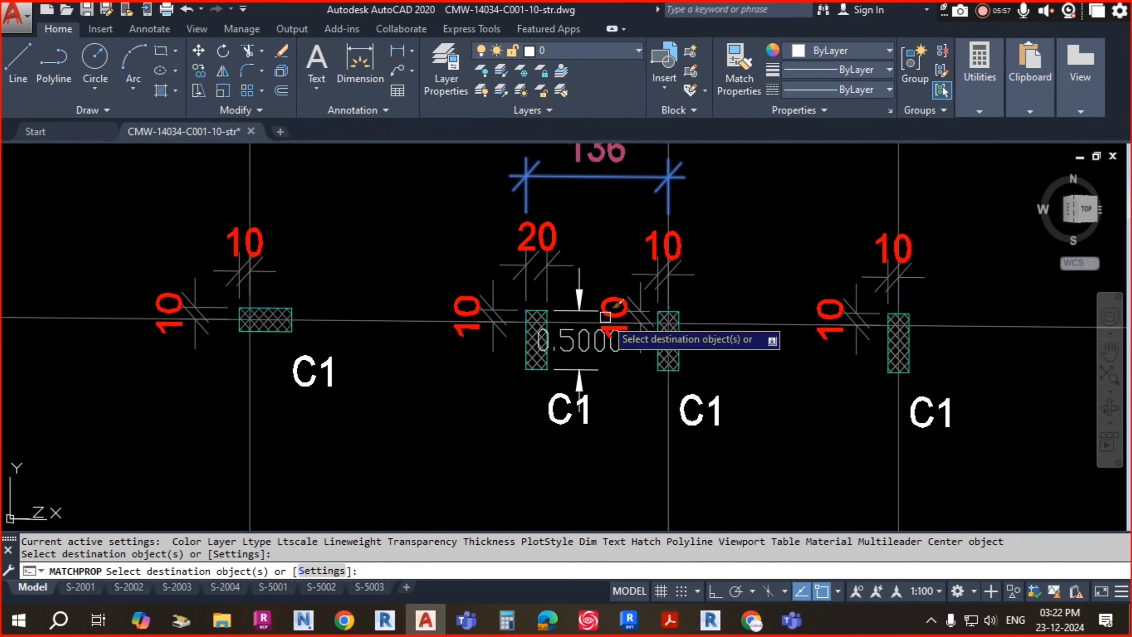
click(578, 368)
key(Escape)
key(Escape)
click(576, 366)
scroll(576, 361, up, 4)
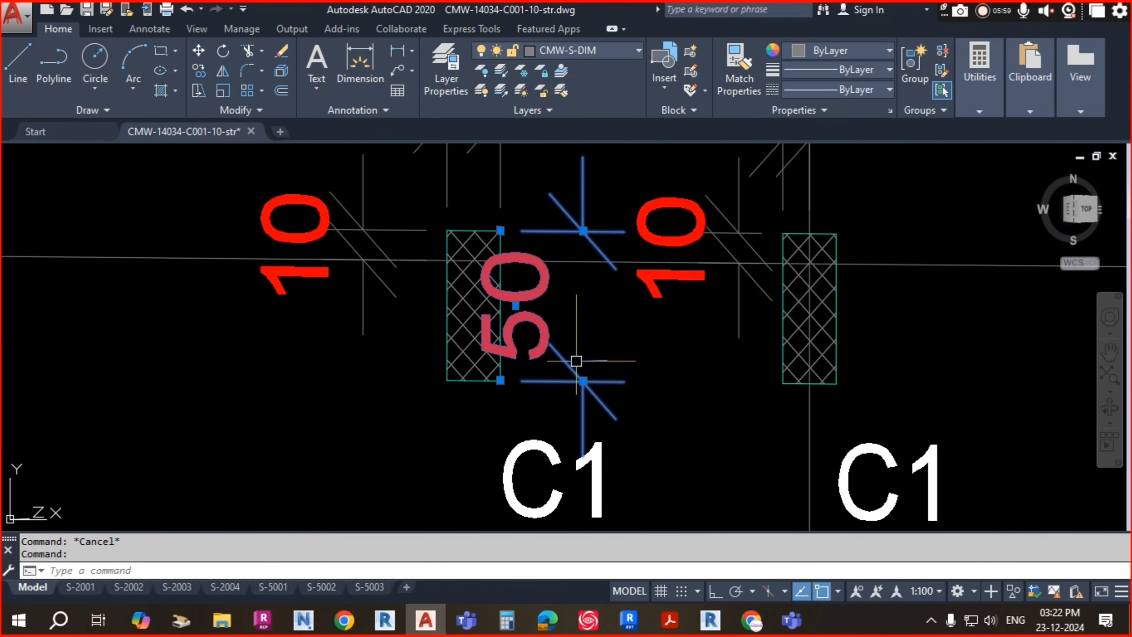
scroll(557, 276, down, 3)
scroll(553, 312, up, 2)
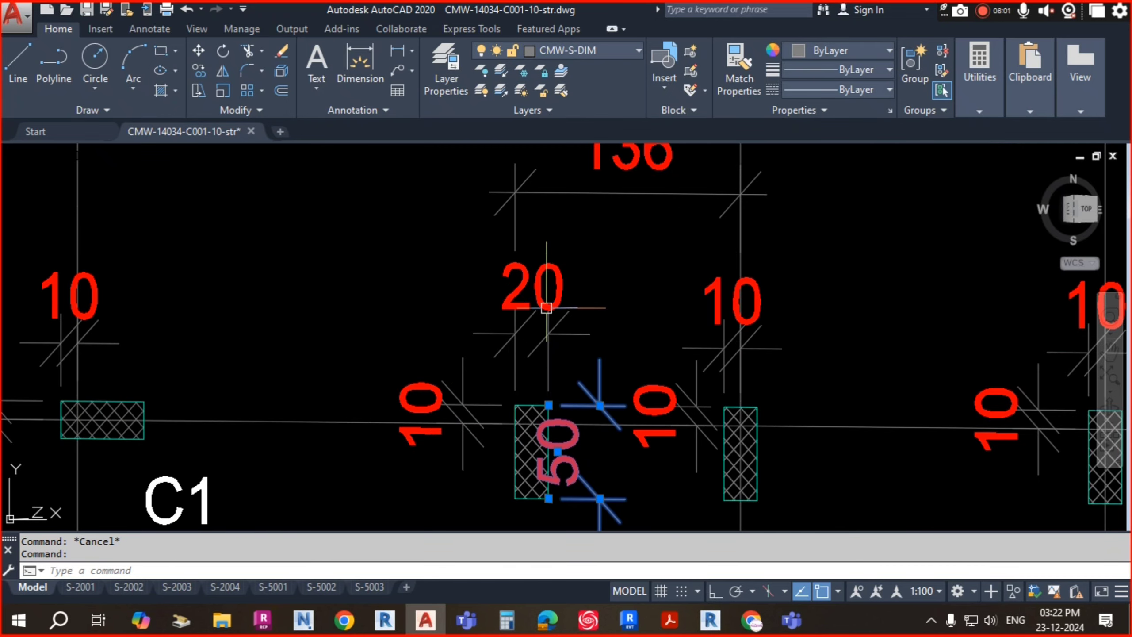
key(Escape)
- Dismiss the license notice and examine the arrangement of the C1 columns along grid lines 4, 3 and 2
scroll(538, 354, down, 4)
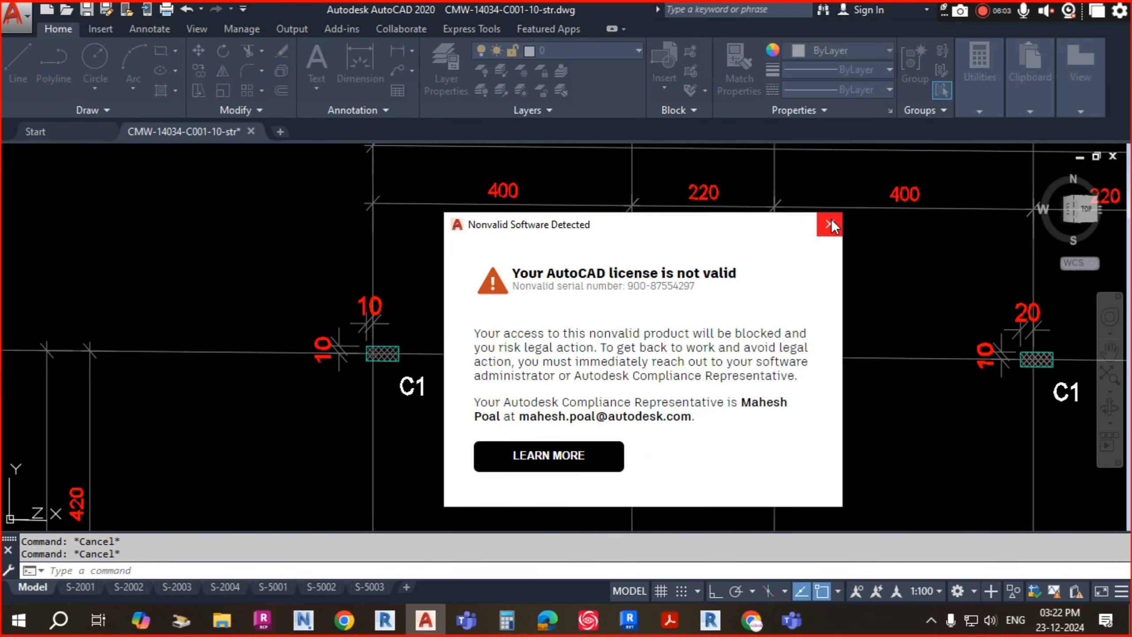
click(830, 222)
scroll(535, 346, down, 4)
scroll(561, 375, up, 4)
scroll(581, 379, down, 4)
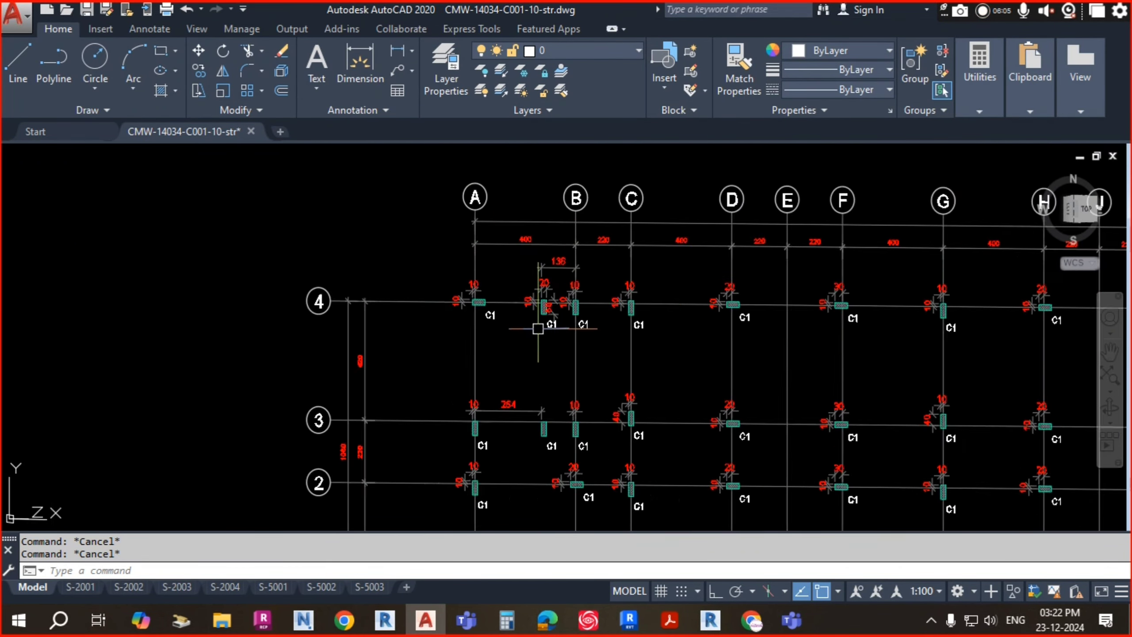
scroll(533, 379, up, 2)
scroll(602, 379, down, 3)
scroll(594, 410, up, 4)
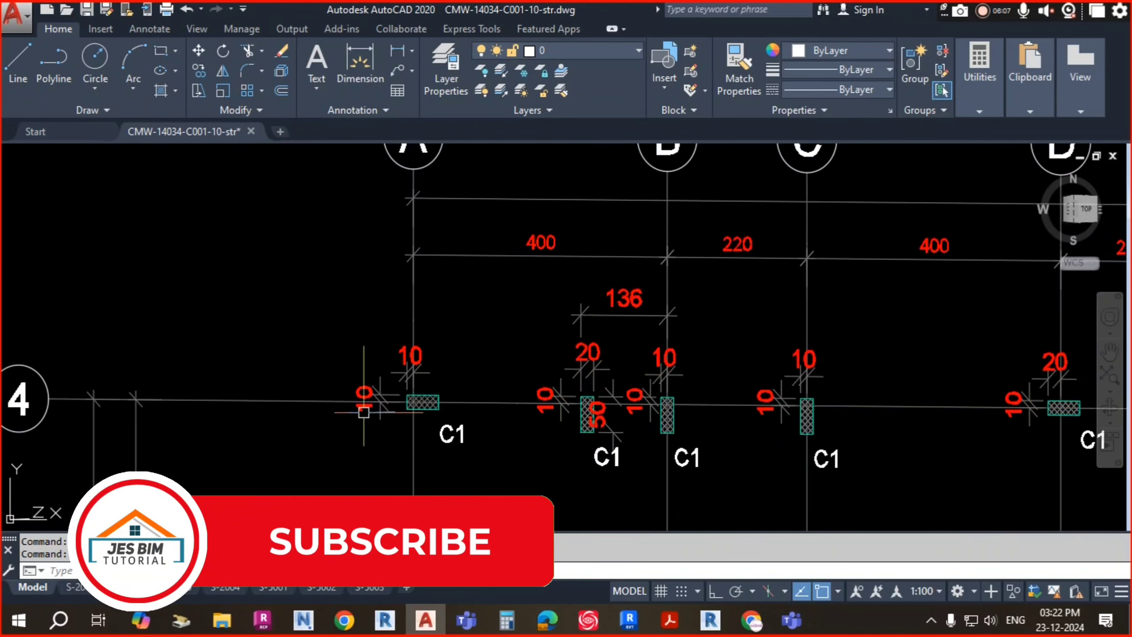
- Examine the horizontal and vertical offsets of the C1 column at the intersection of grids A and 4
scroll(488, 377, down, 4)
scroll(549, 311, up, 4)
scroll(549, 311, up, 3)
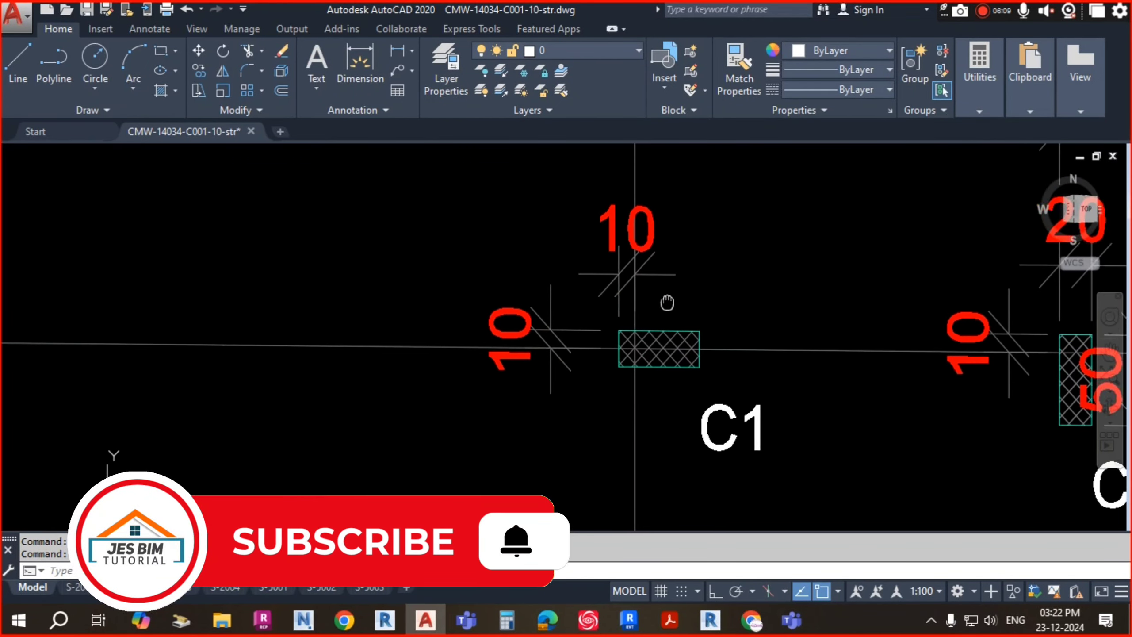
scroll(665, 304, down, 1)
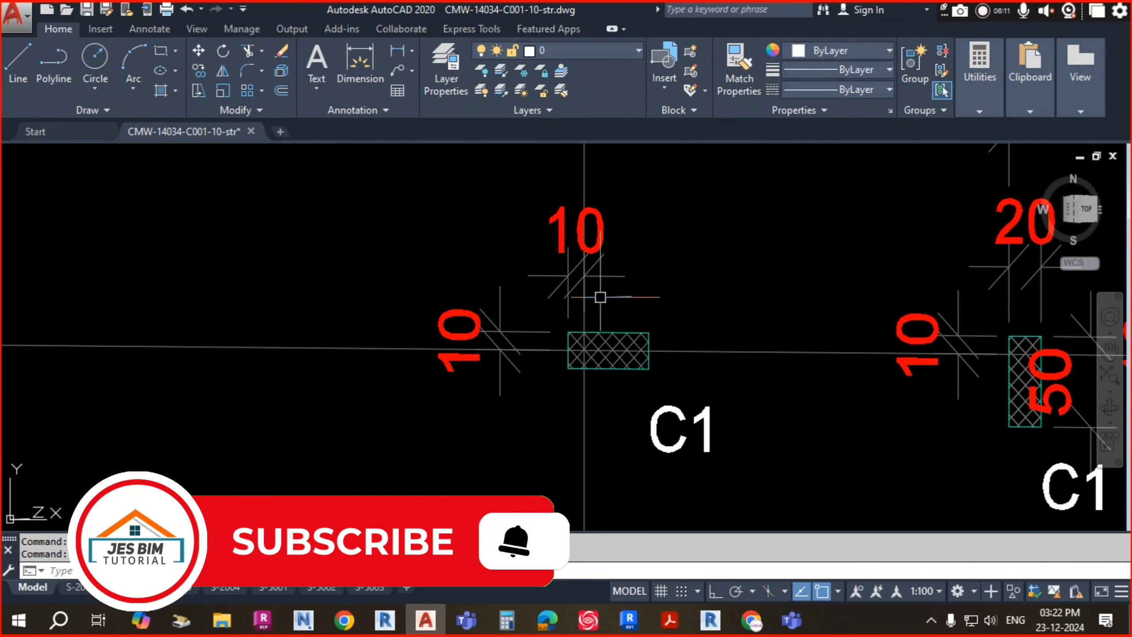
scroll(561, 357, down, 2)
scroll(562, 332, down, 4)
scroll(541, 296, up, 6)
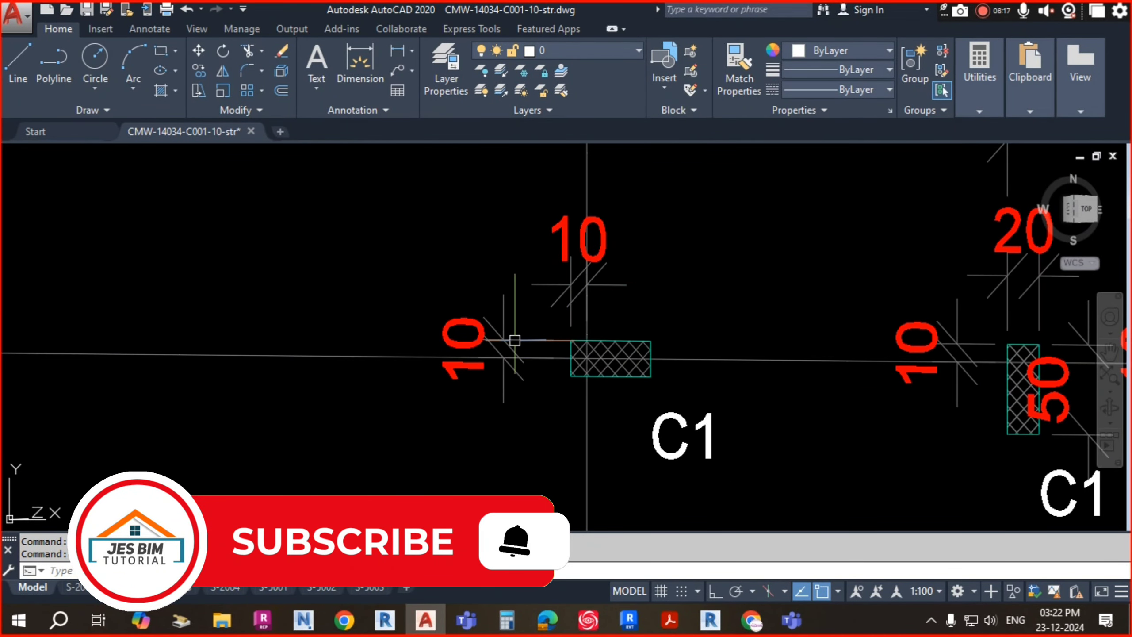
- Delete the added width and length dimensions from the C1 column between grids A and B on grid line 4
scroll(515, 340, down, 4)
scroll(697, 290, up, 5)
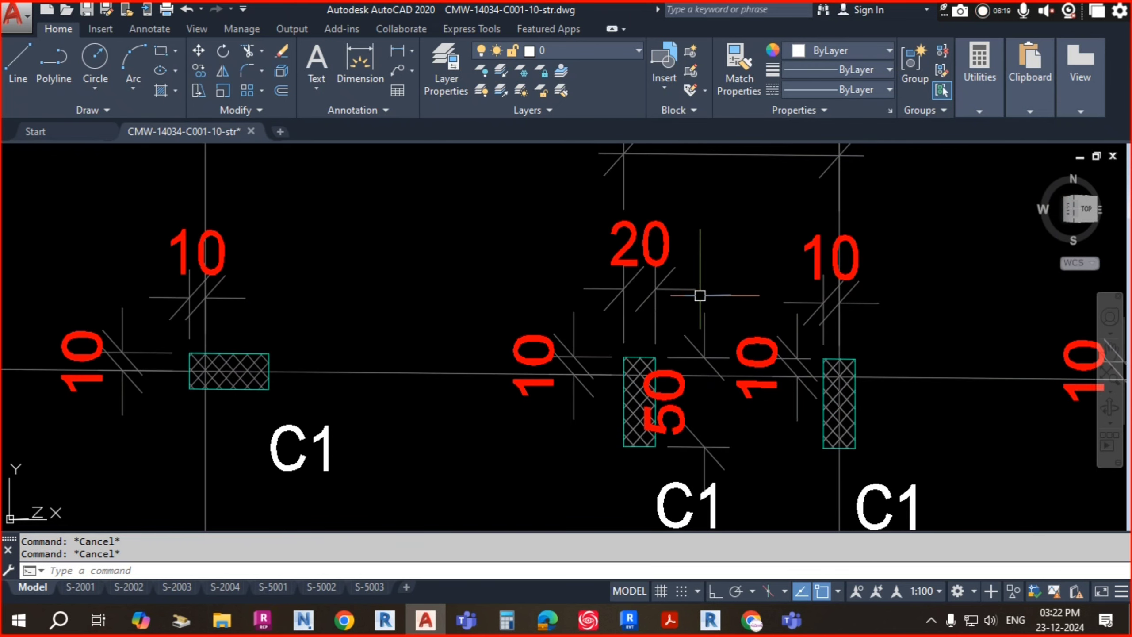
click(680, 286)
key(Delete)
click(709, 339)
key(Delete)
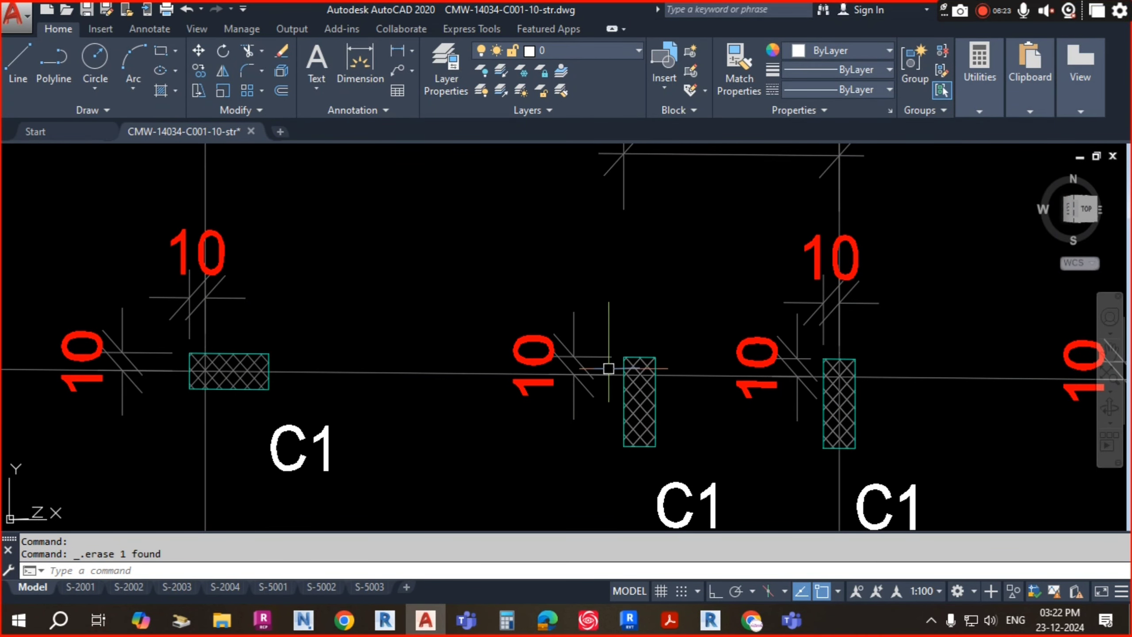
- Examine the grid spacings and C1 column offsets along grid line 4, including the intermediate column's distance from grid B
scroll(614, 366, down, 4)
scroll(702, 372, up, 4)
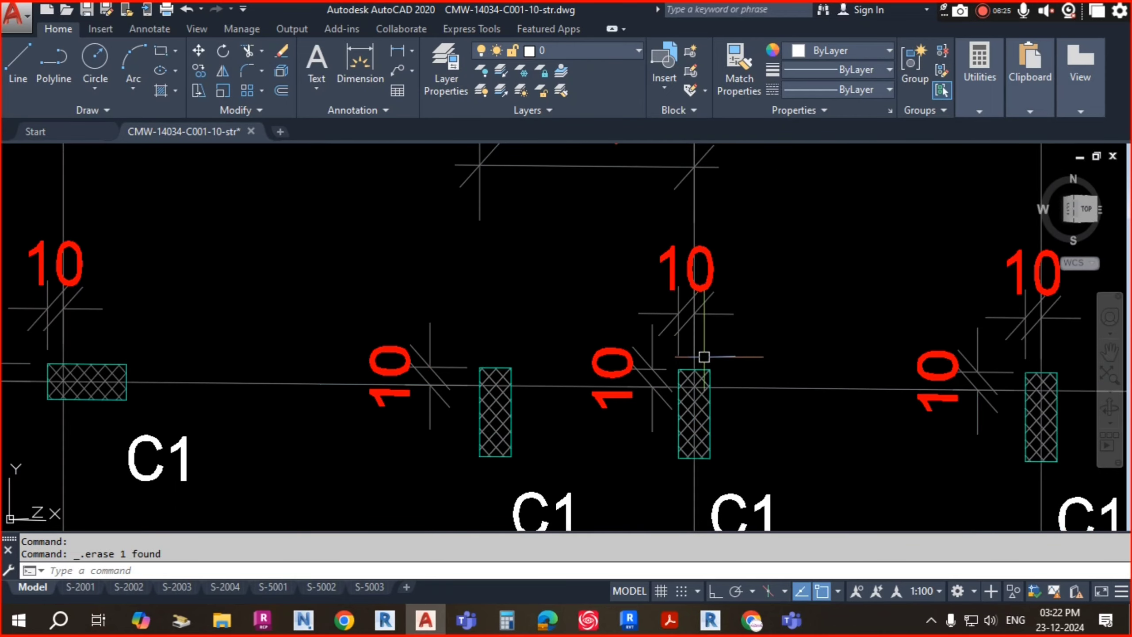
scroll(659, 368, down, 4)
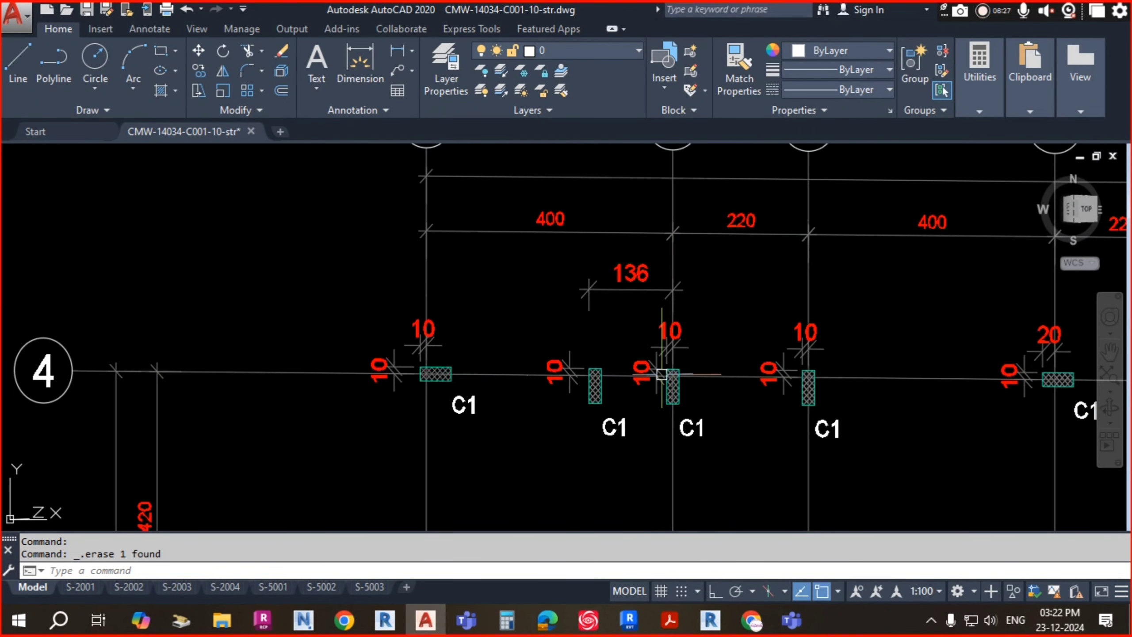
scroll(662, 296, up, 2)
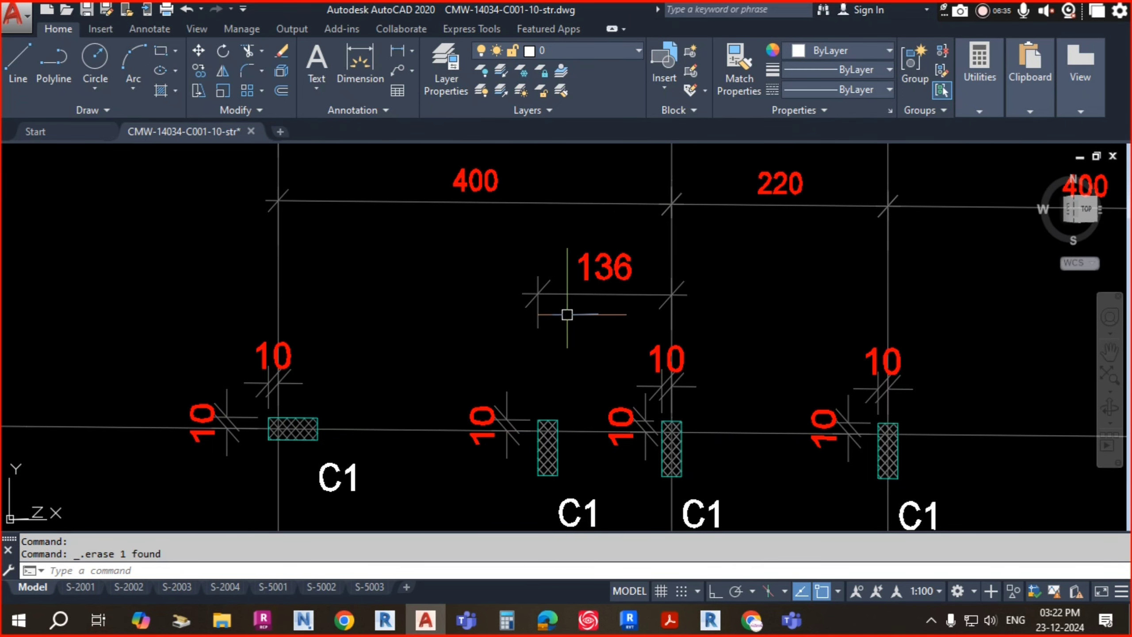
scroll(562, 297, down, 4)
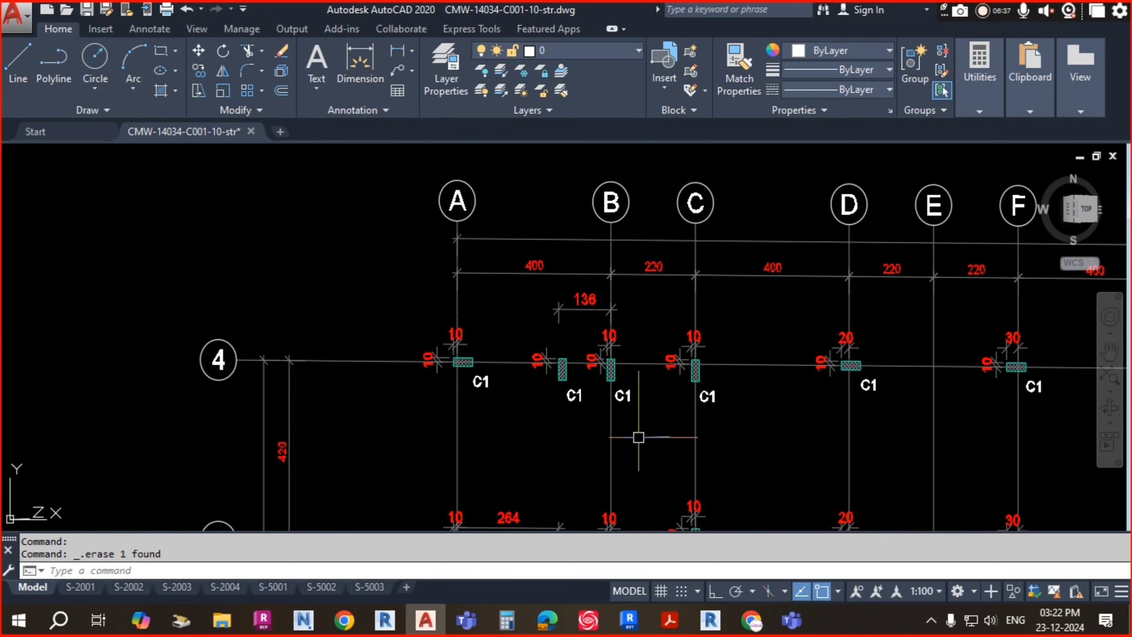
middle_drag(638, 436, 609, 359)
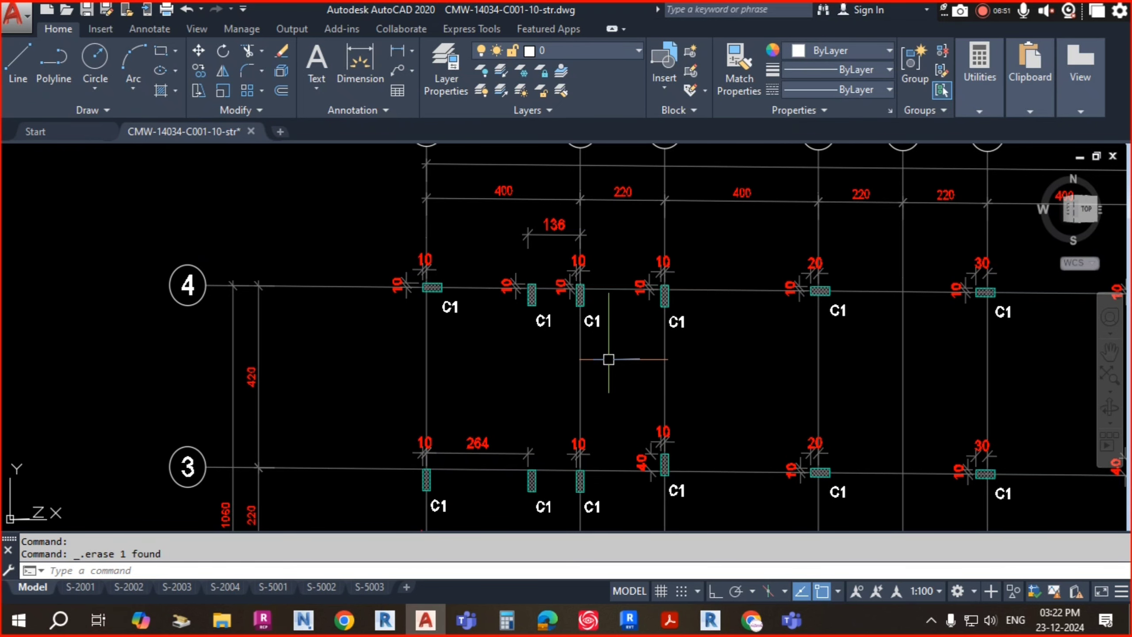
scroll(443, 283, up, 5)
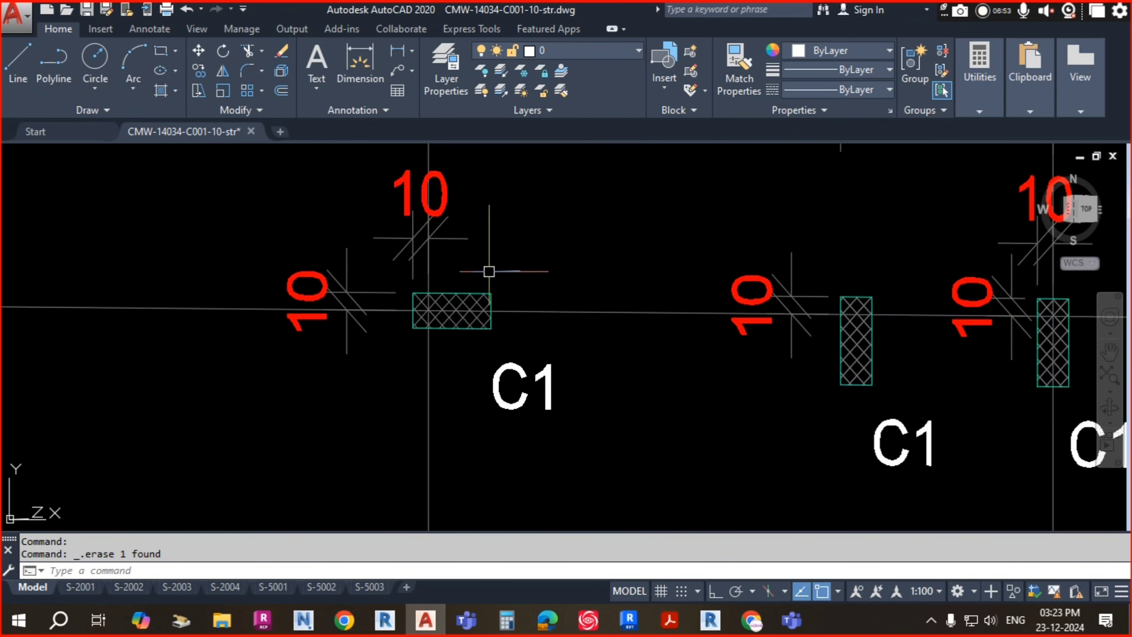
scroll(594, 230, down, 6)
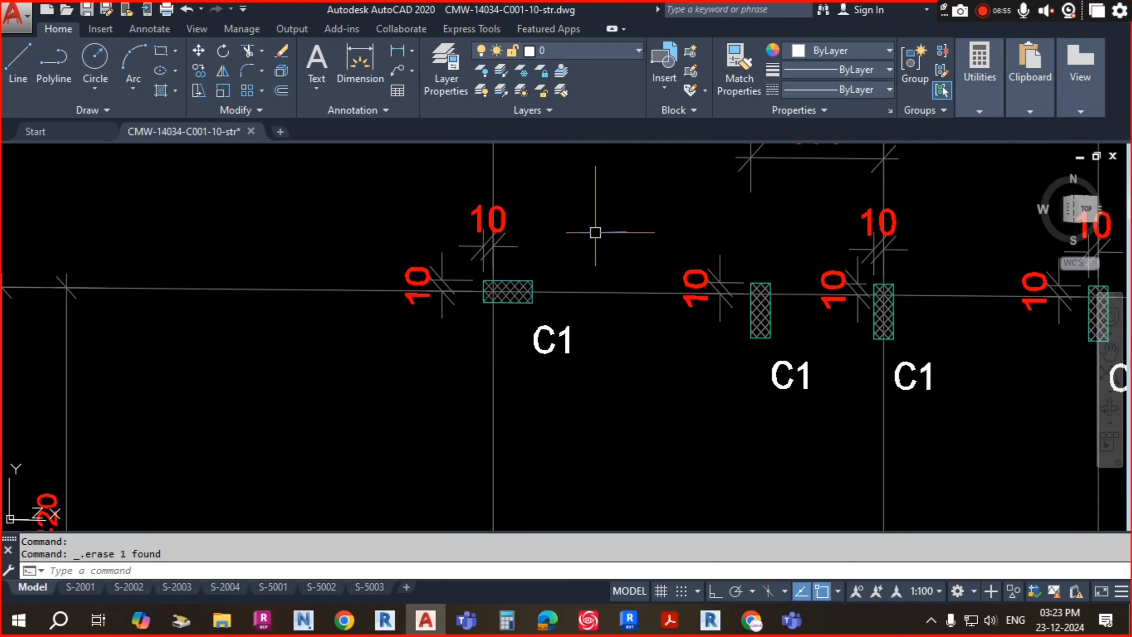
scroll(560, 264, up, 3)
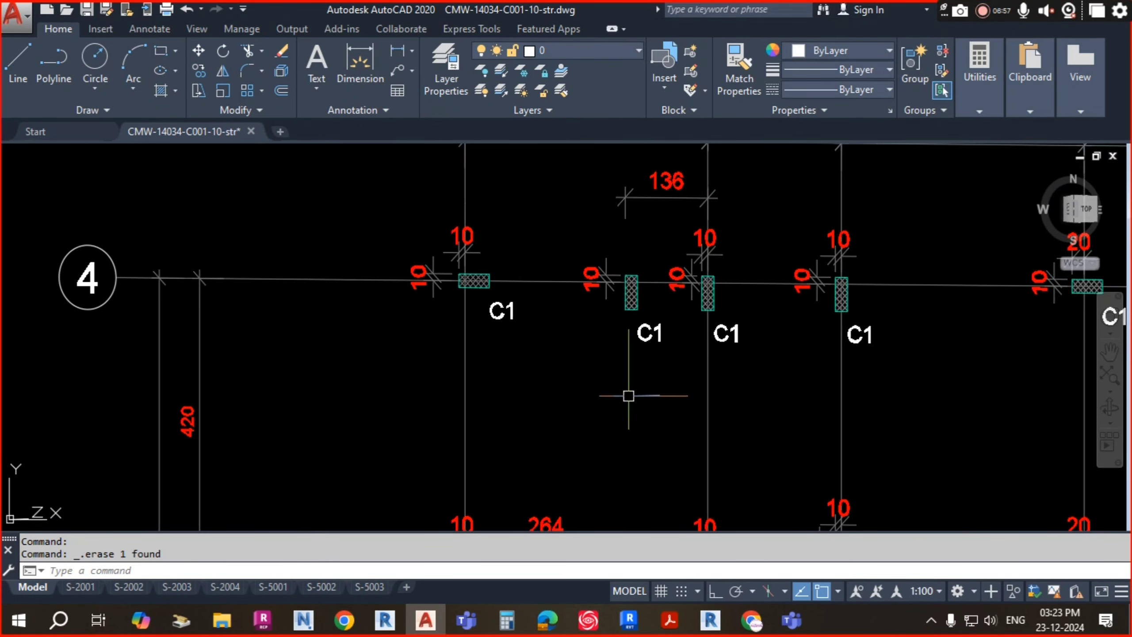
- Switch to the Revit 2024 project and bring the footings on the Footing Level structural plan into view
mouse_move(712, 629)
click(717, 555)
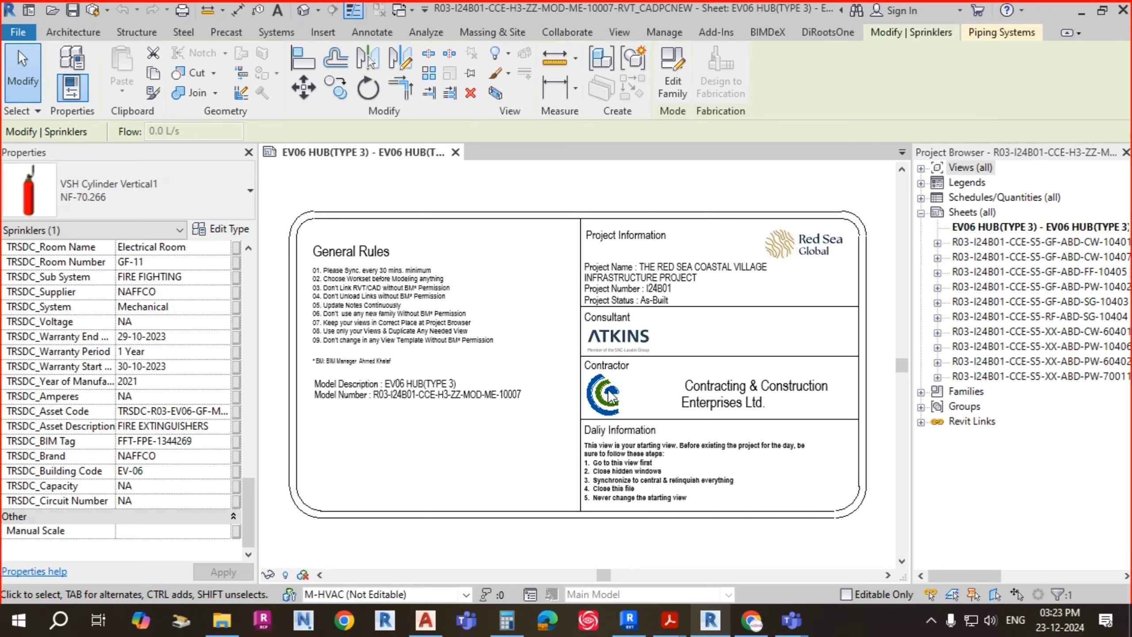
mouse_move(629, 620)
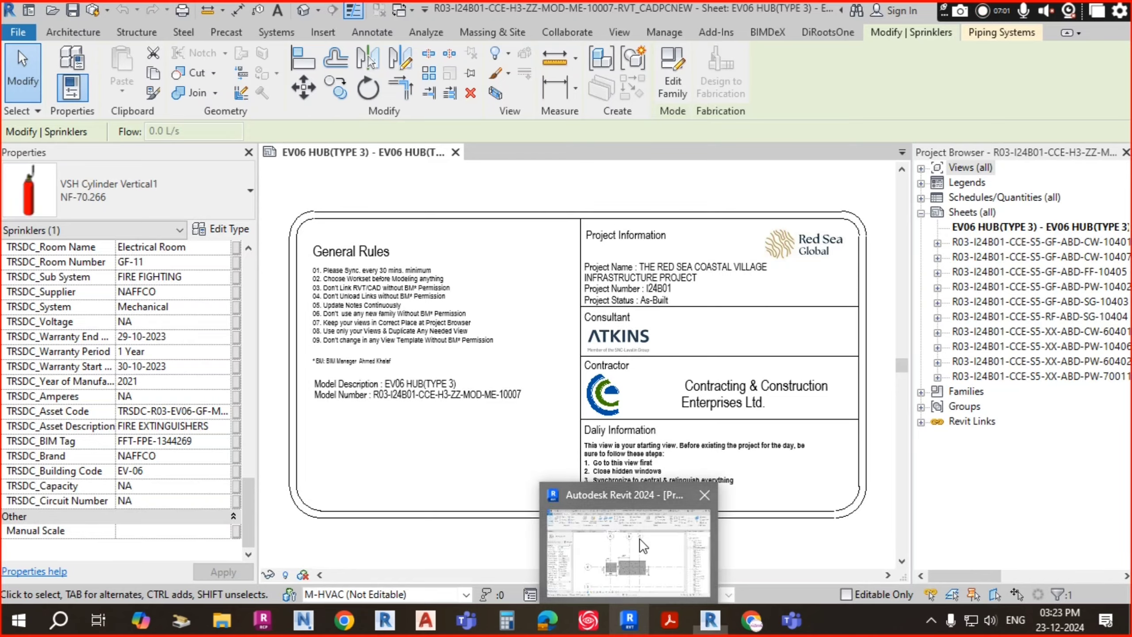
click(642, 553)
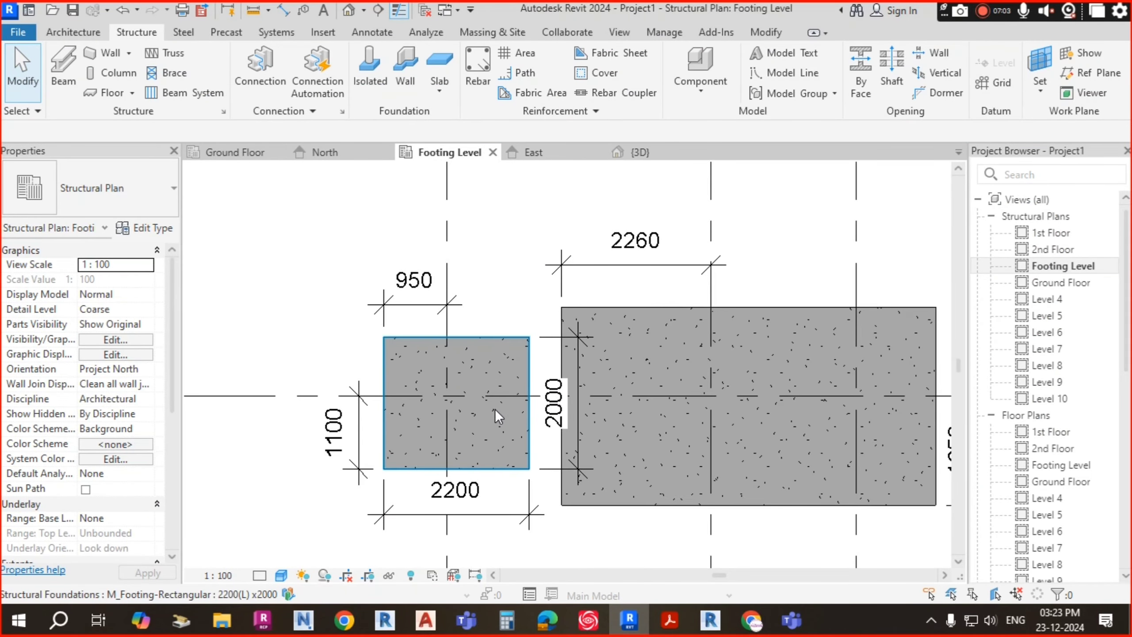
scroll(476, 323, up, 2)
scroll(456, 320, down, 1)
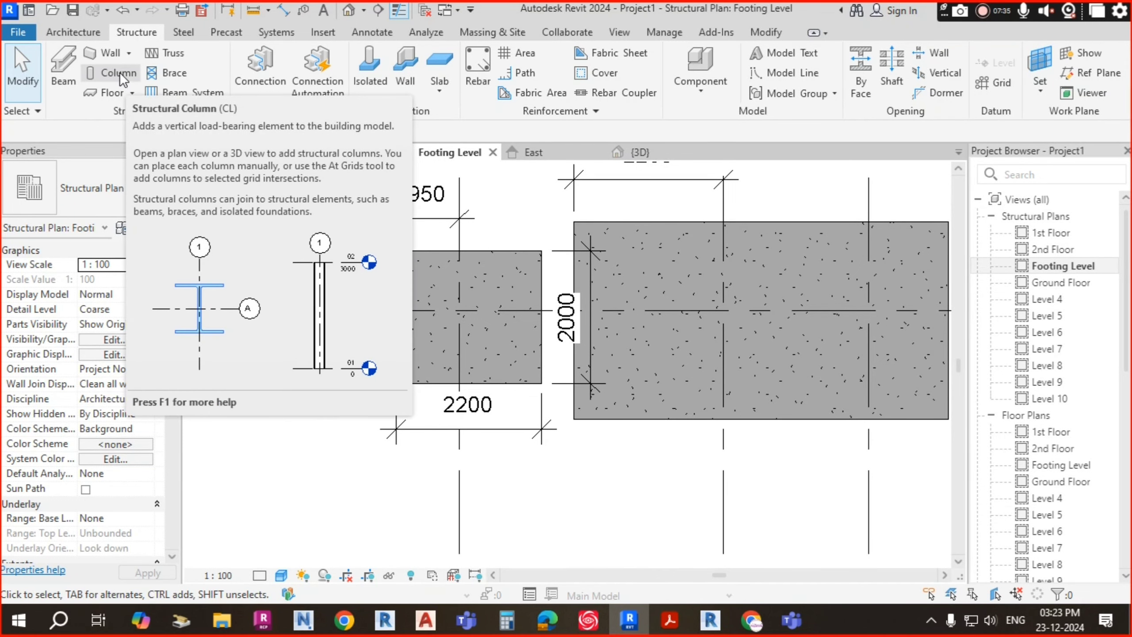
- Start the Structural Column command, check the available column types, and open the family loading dialog
click(120, 72)
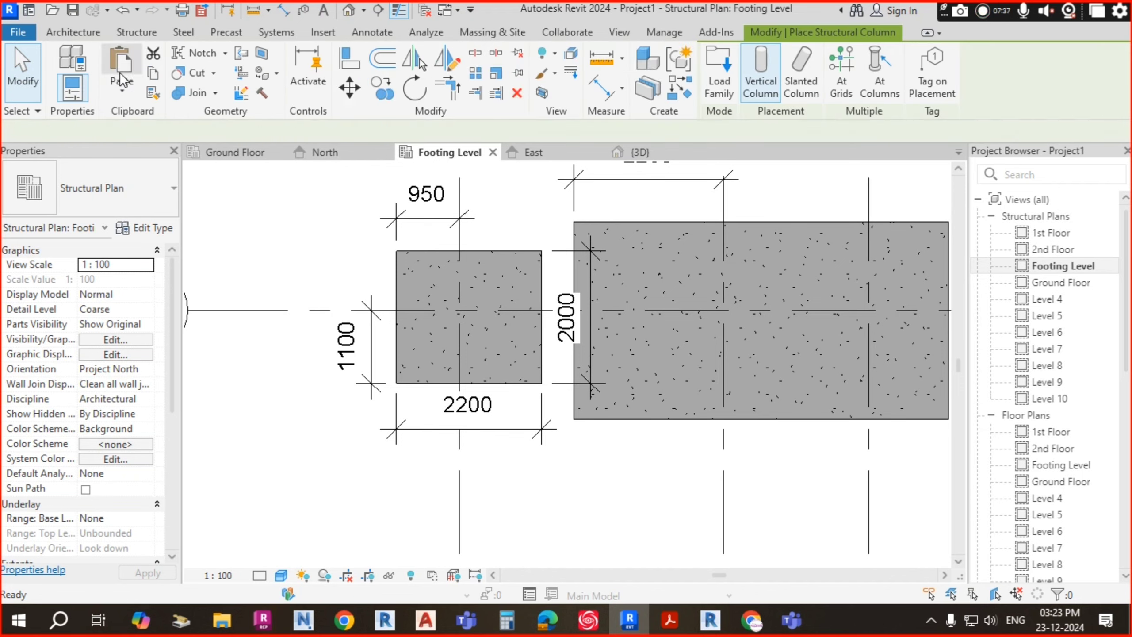
click(125, 194)
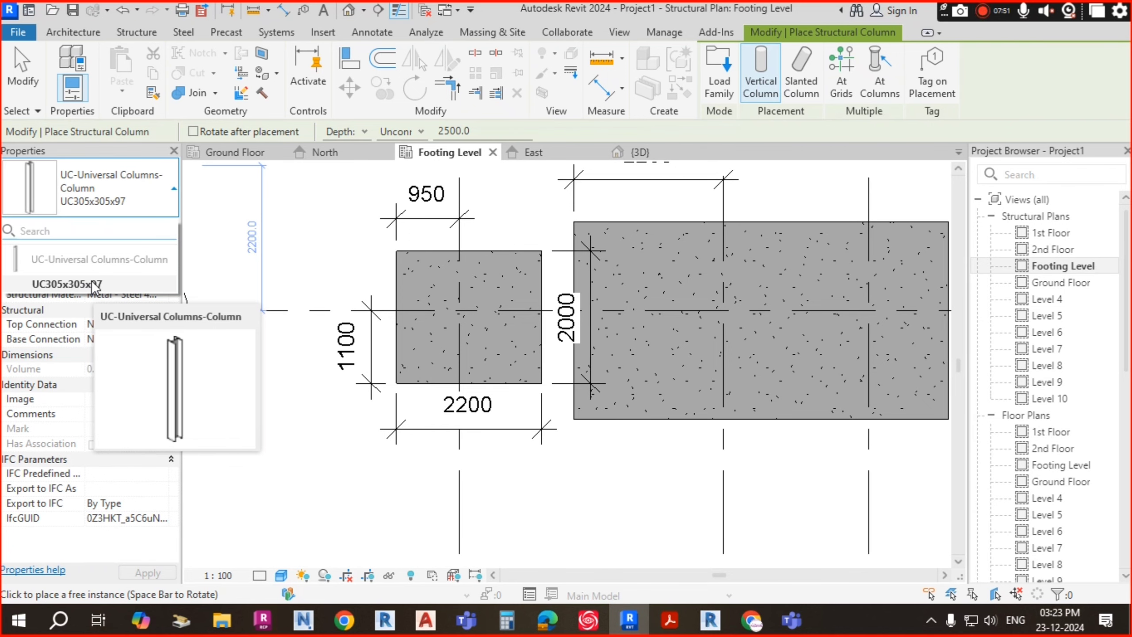
click(719, 85)
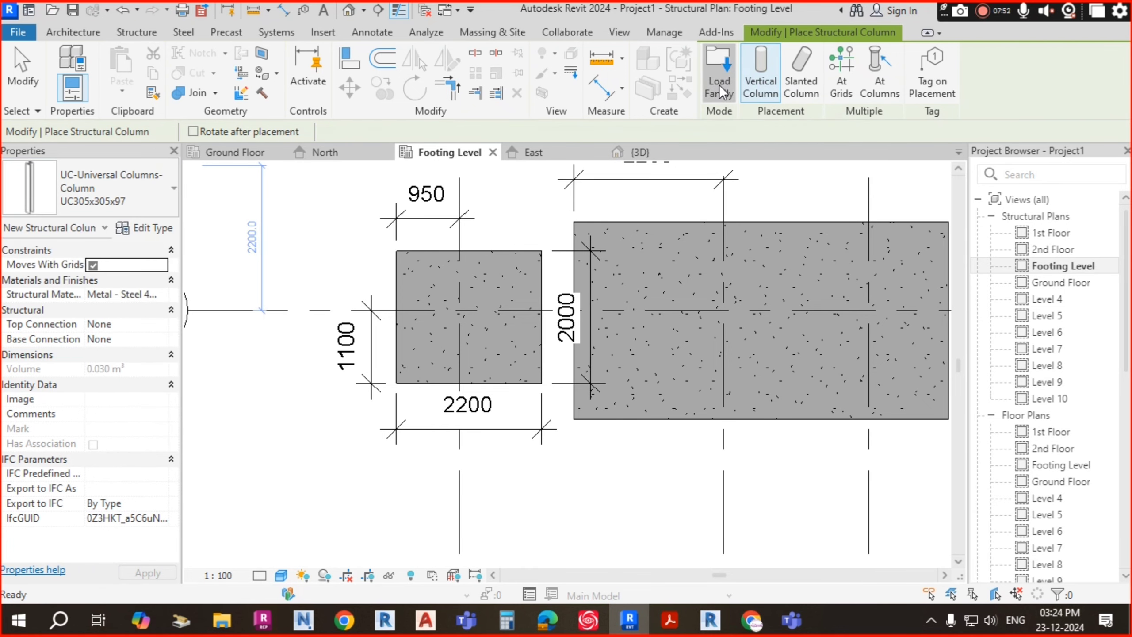
drag(609, 99, 634, 74)
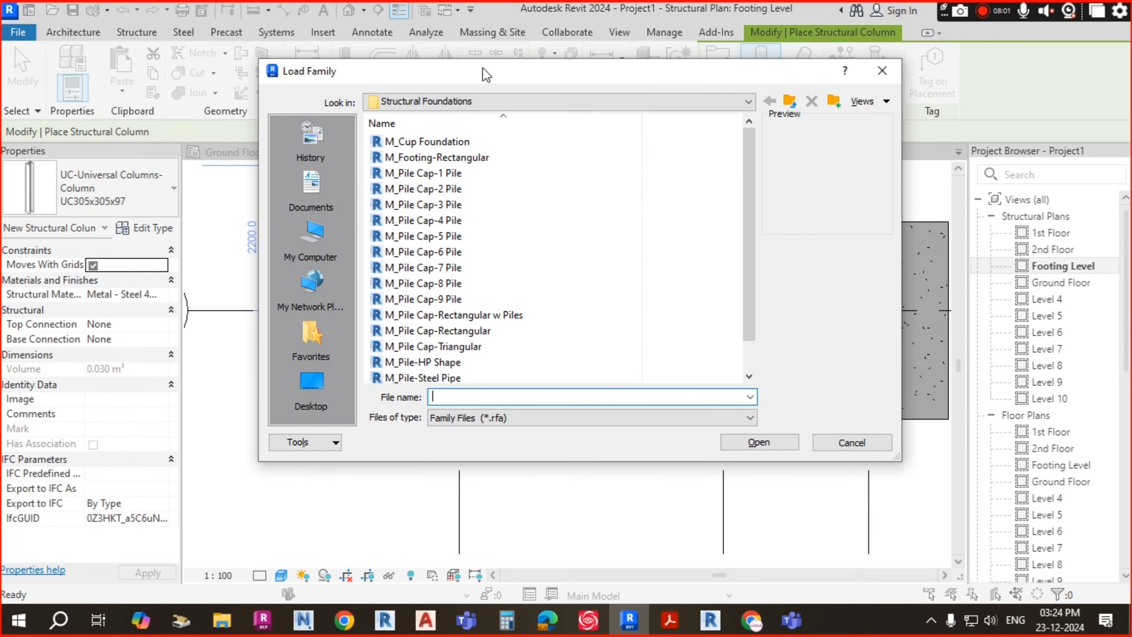
drag(486, 74, 456, 81)
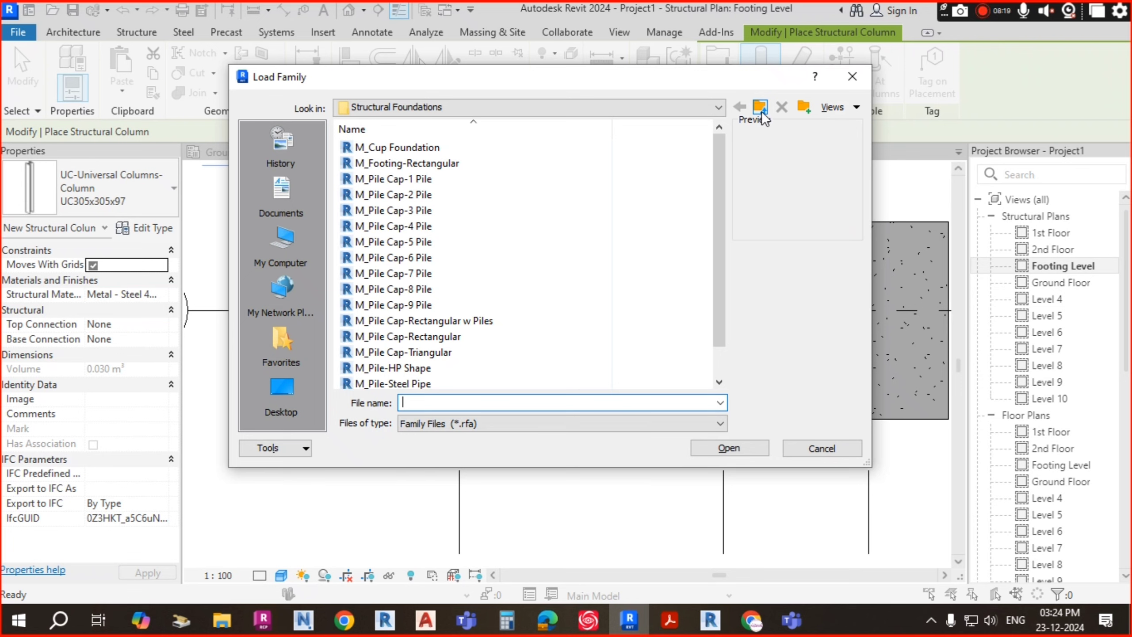
- Browse from the Structural Foundations folder to the Structural Columns folder in the US family library
click(760, 107)
click(437, 107)
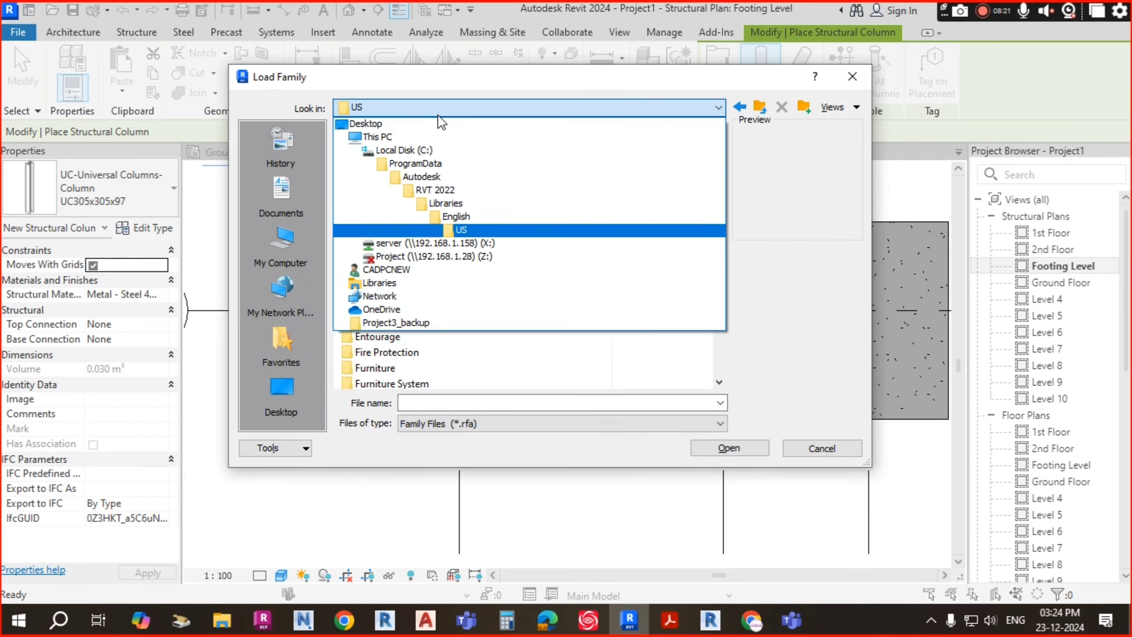
click(451, 231)
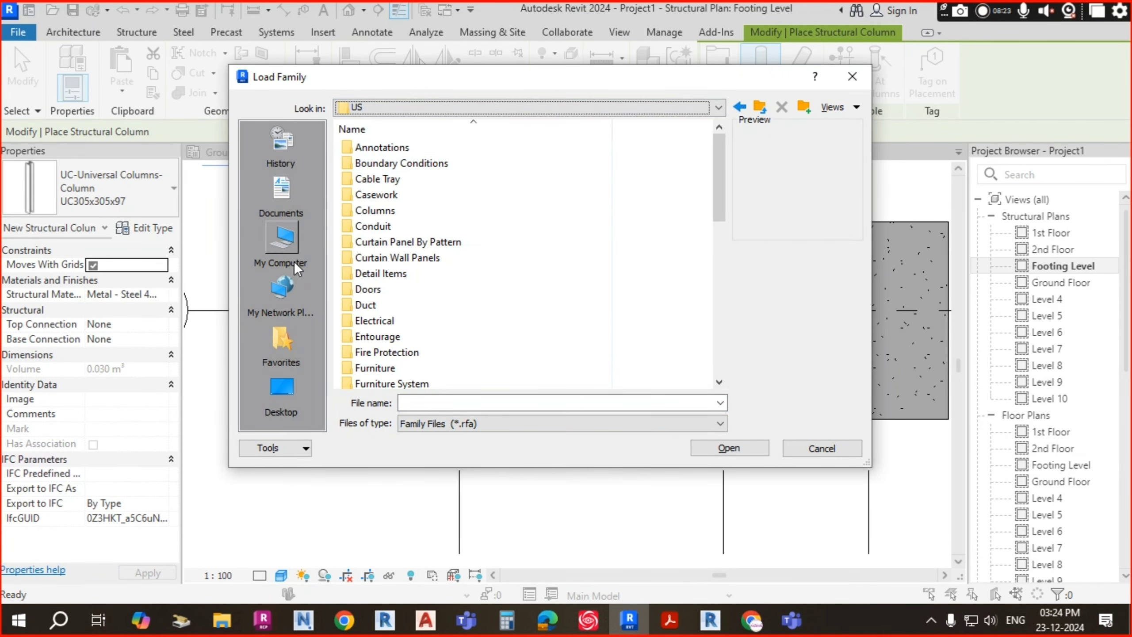
scroll(382, 283, down, 2)
scroll(383, 283, down, 6)
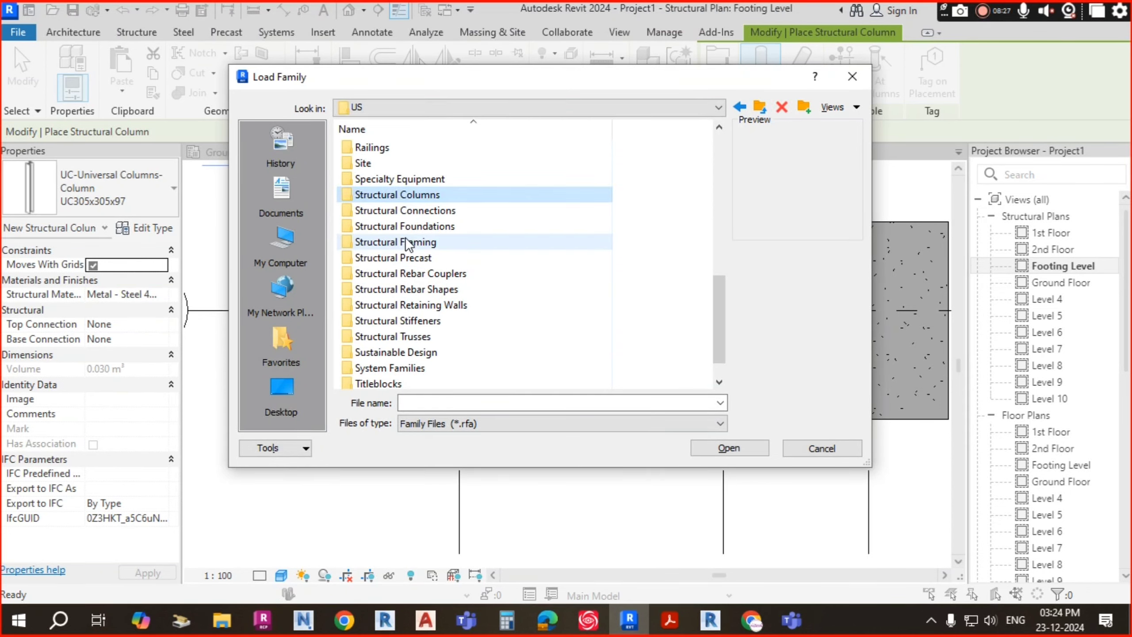
double_click(398, 195)
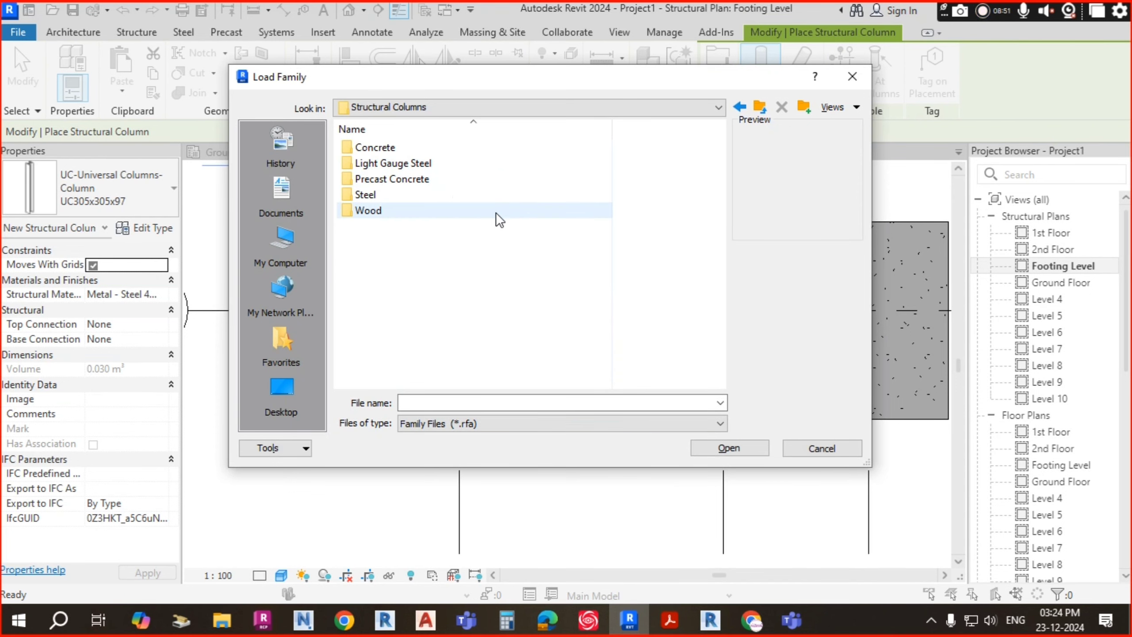
- Review the Concrete, Light Gauge Steel, Precast Concrete, Steel and Wood material folders available for structural columns
click(393, 148)
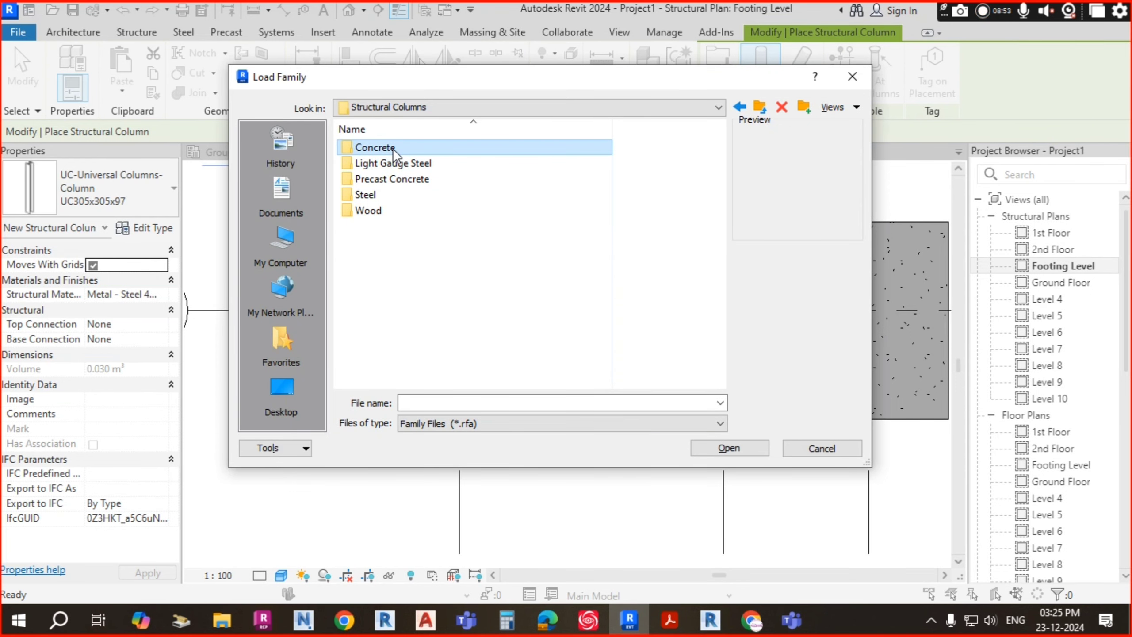
click(395, 164)
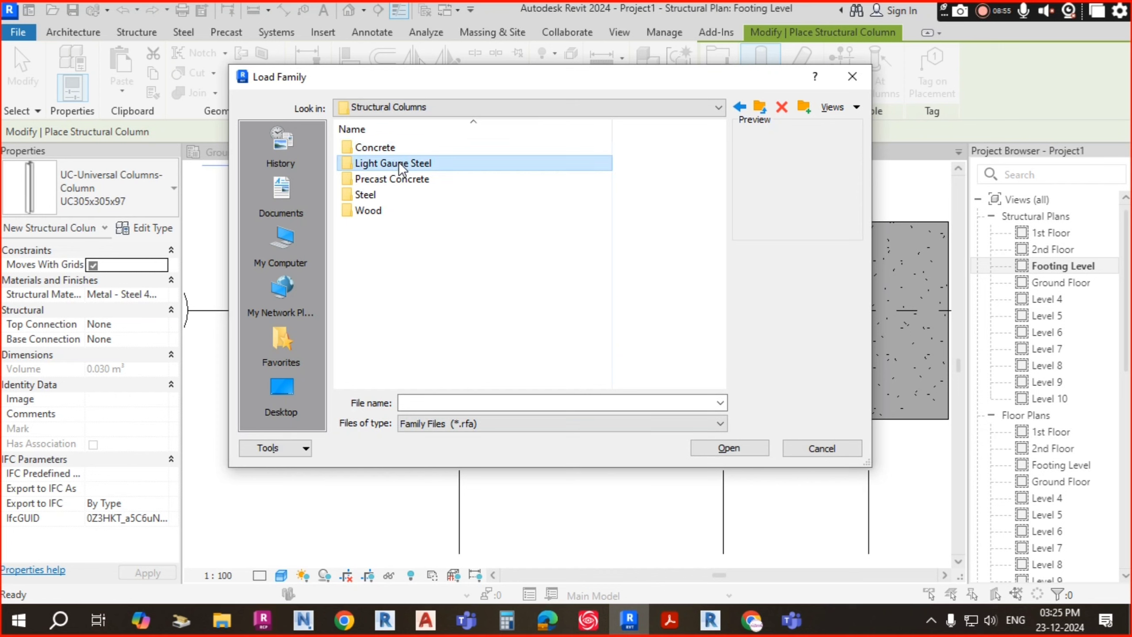
click(397, 181)
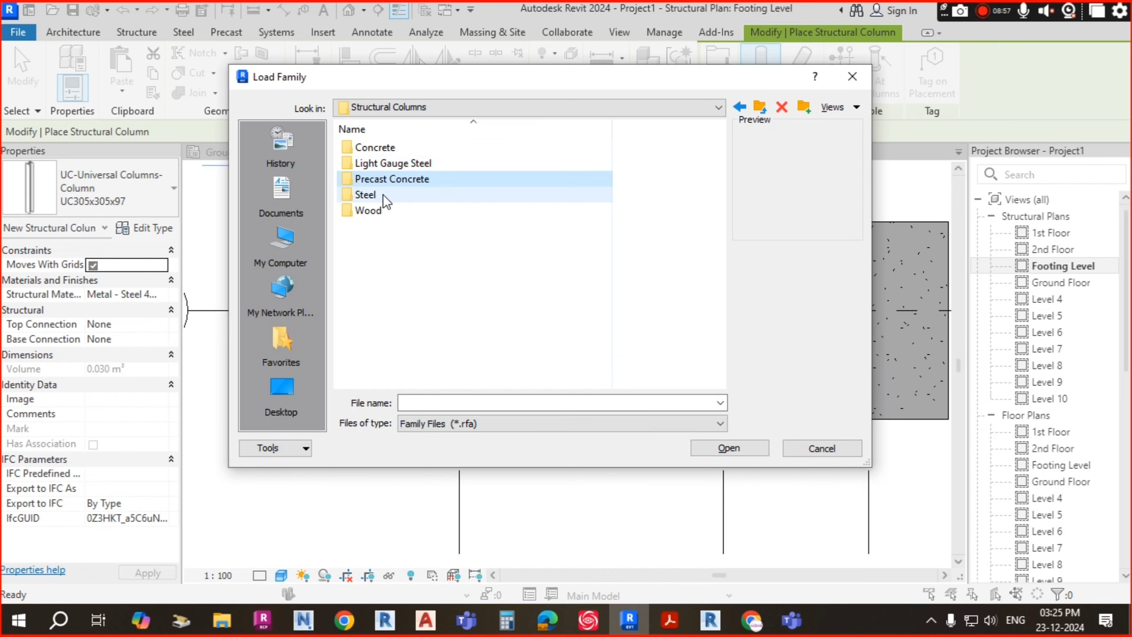
click(382, 194)
click(382, 209)
drag(460, 265, 363, 142)
click(433, 272)
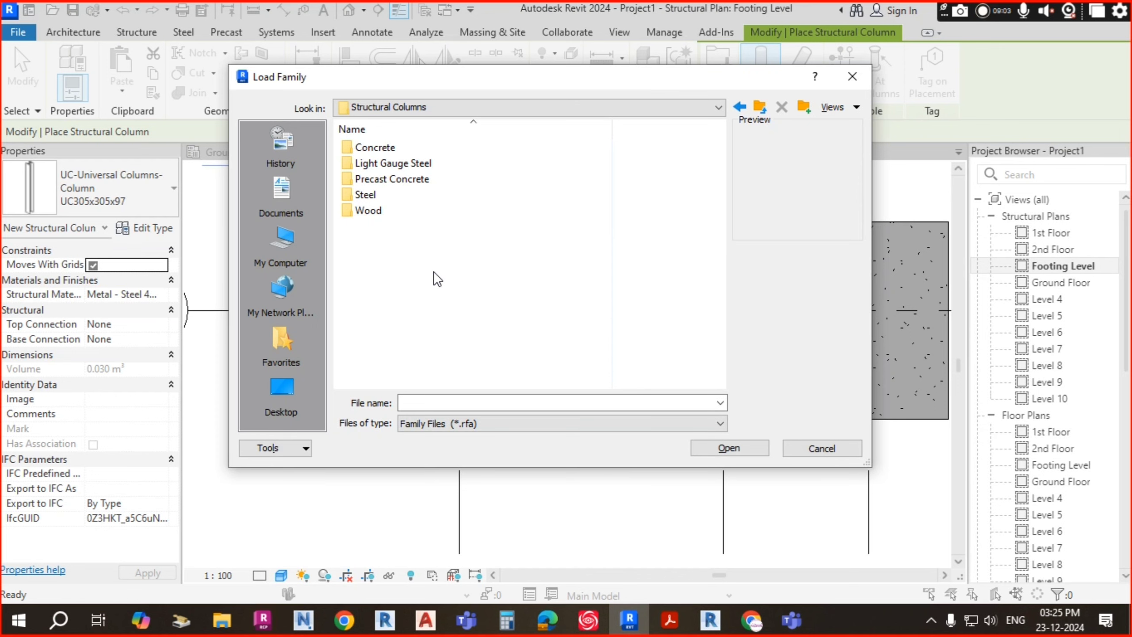
click(369, 206)
click(366, 193)
click(379, 178)
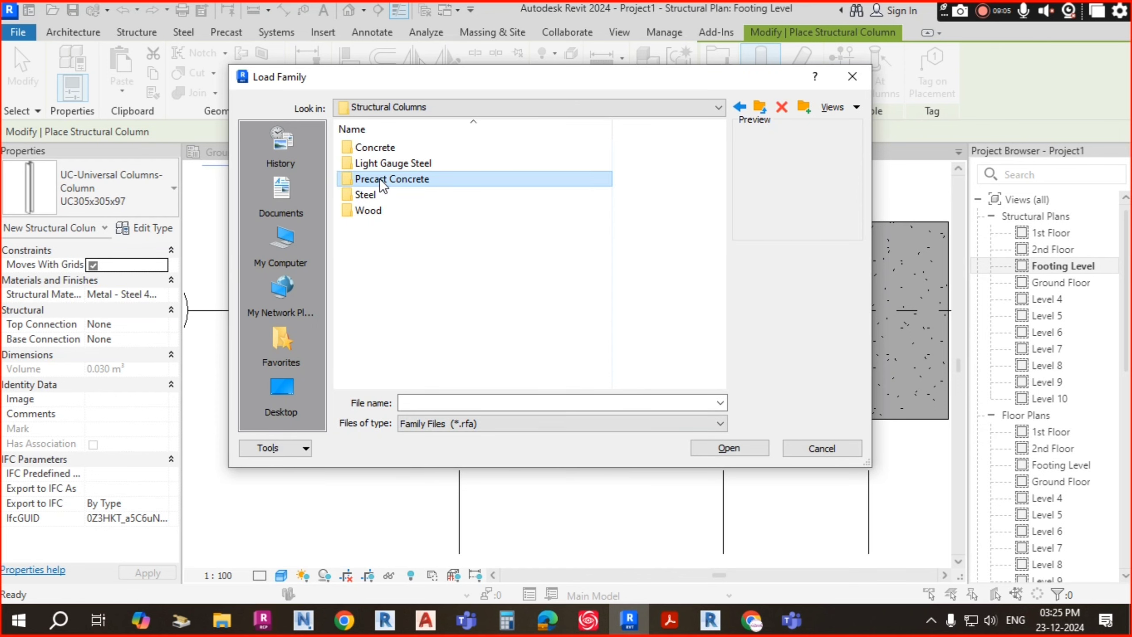
click(381, 163)
click(381, 147)
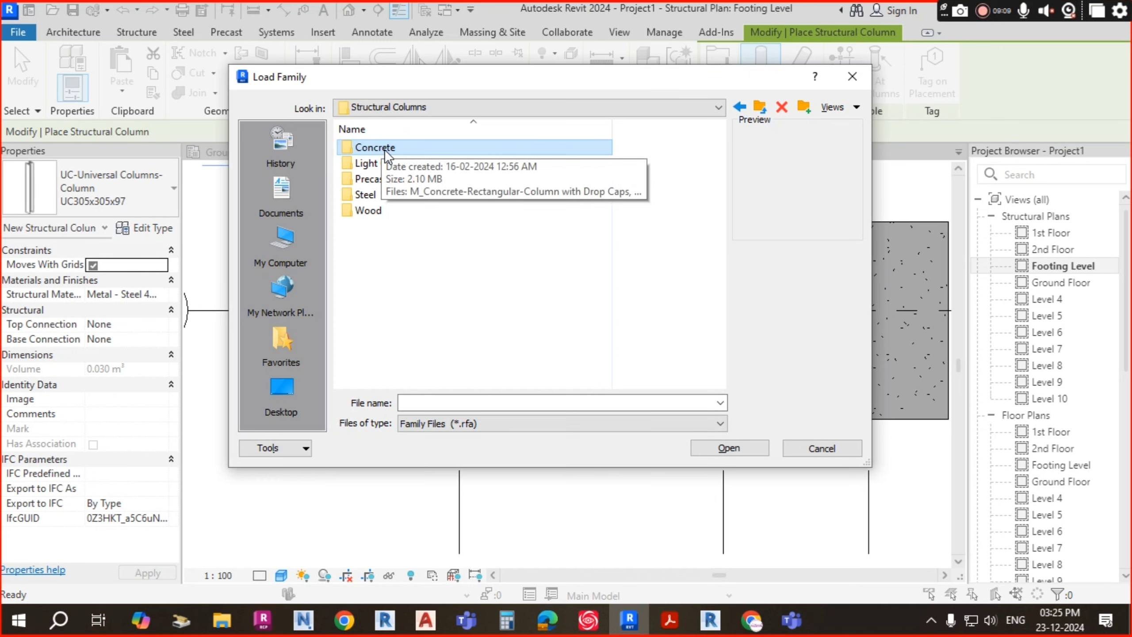
click(365, 196)
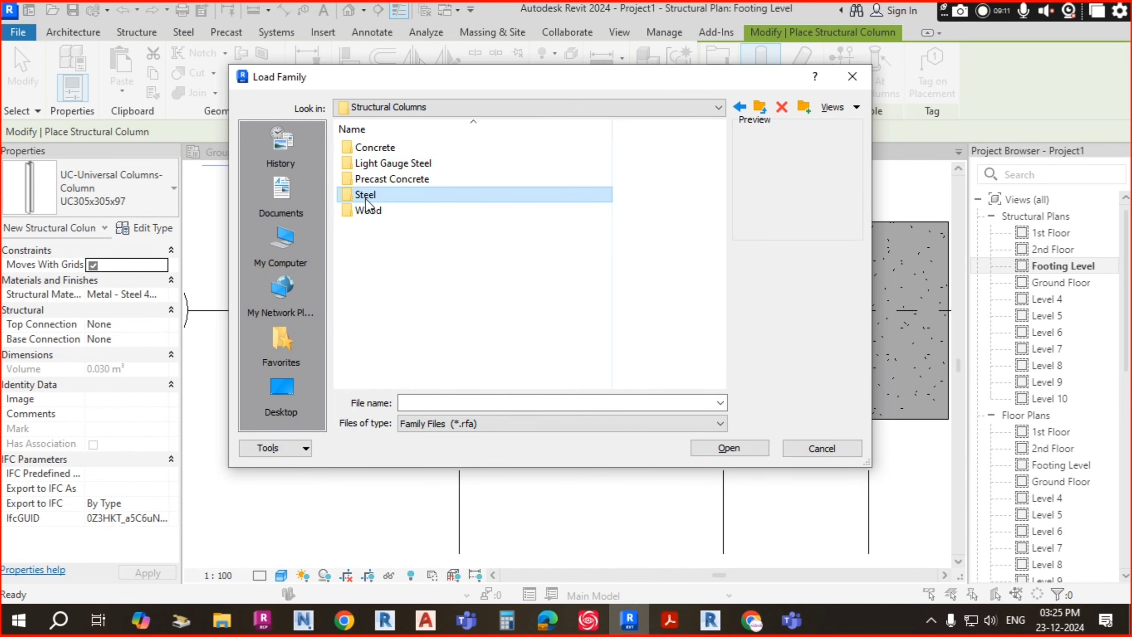
click(369, 212)
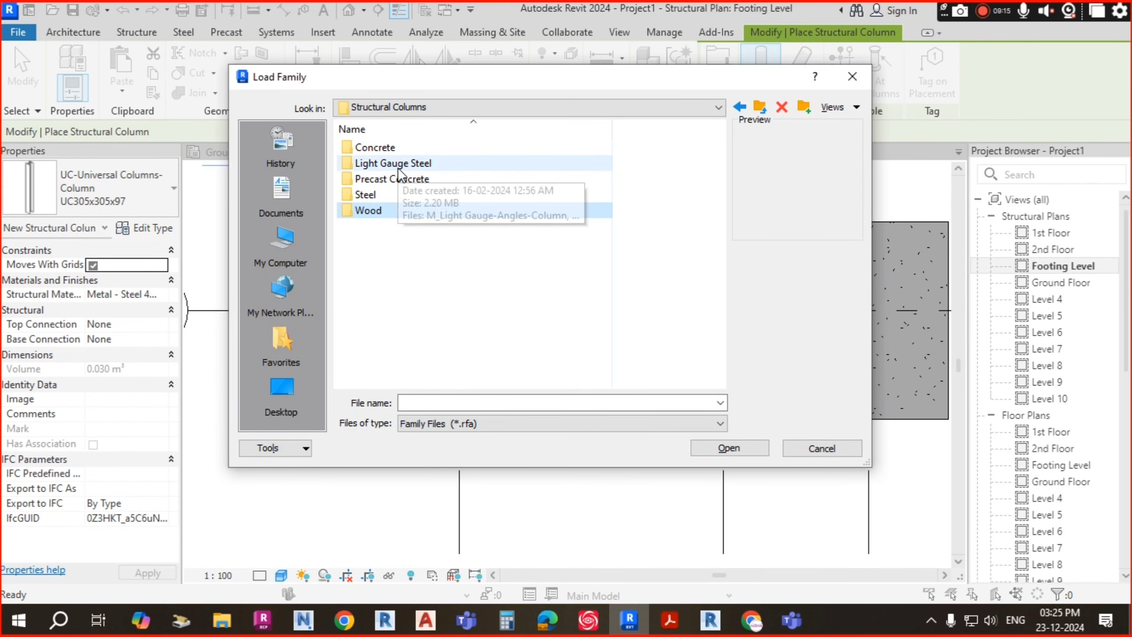
click(399, 169)
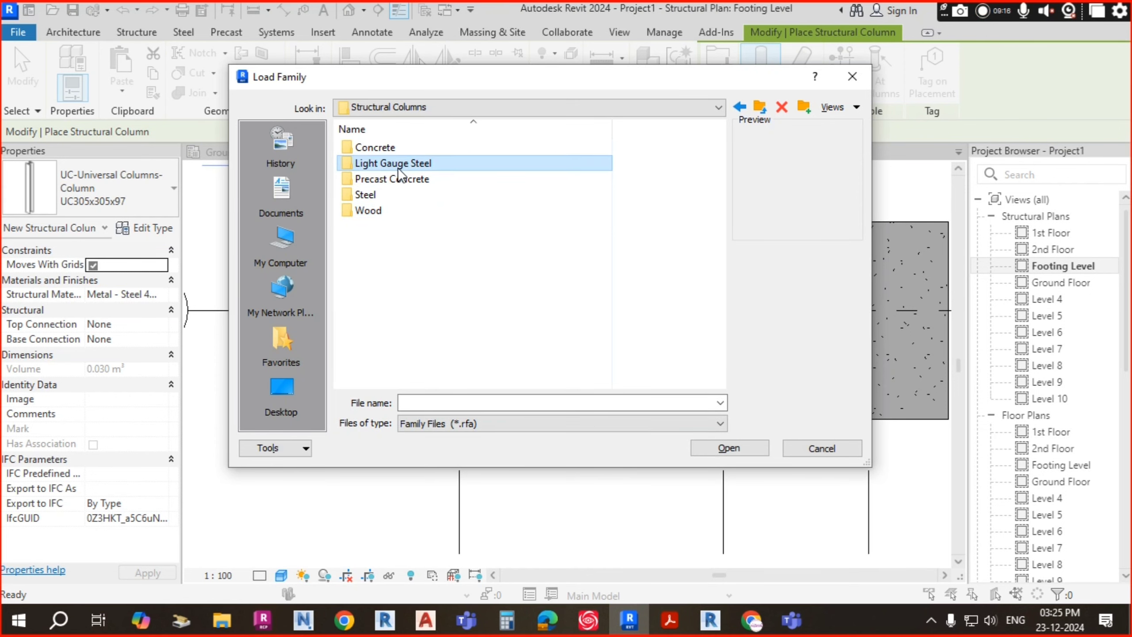
- Look into the Wood column folder and preview its lumber, glulam and parallel strand lumber column families
double_click(370, 210)
click(438, 162)
click(442, 148)
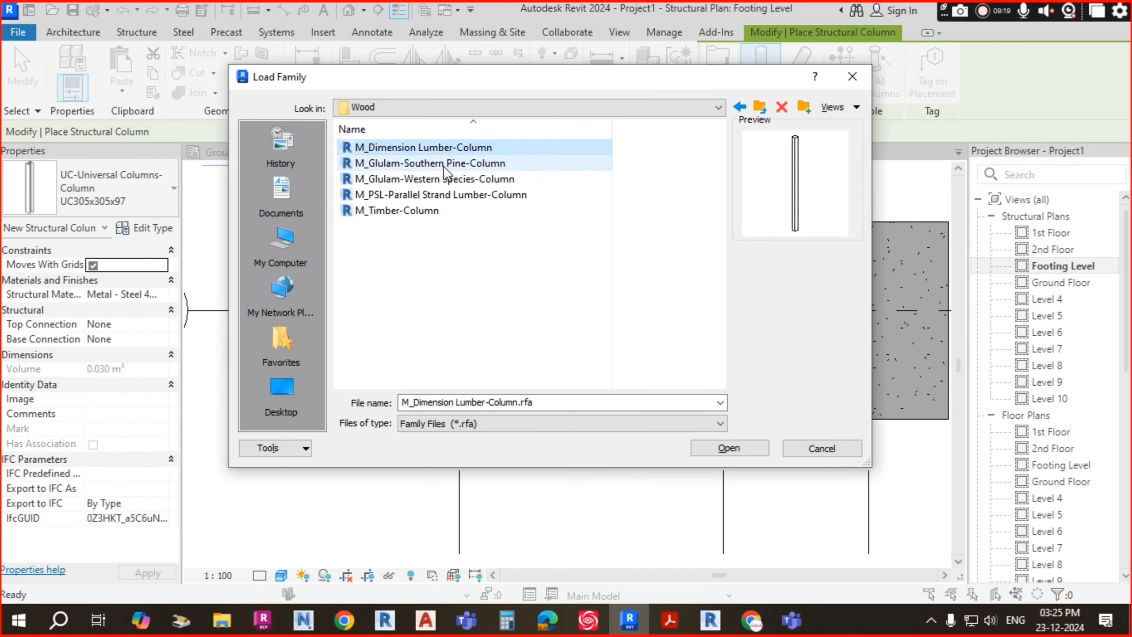
click(444, 165)
click(426, 194)
click(443, 179)
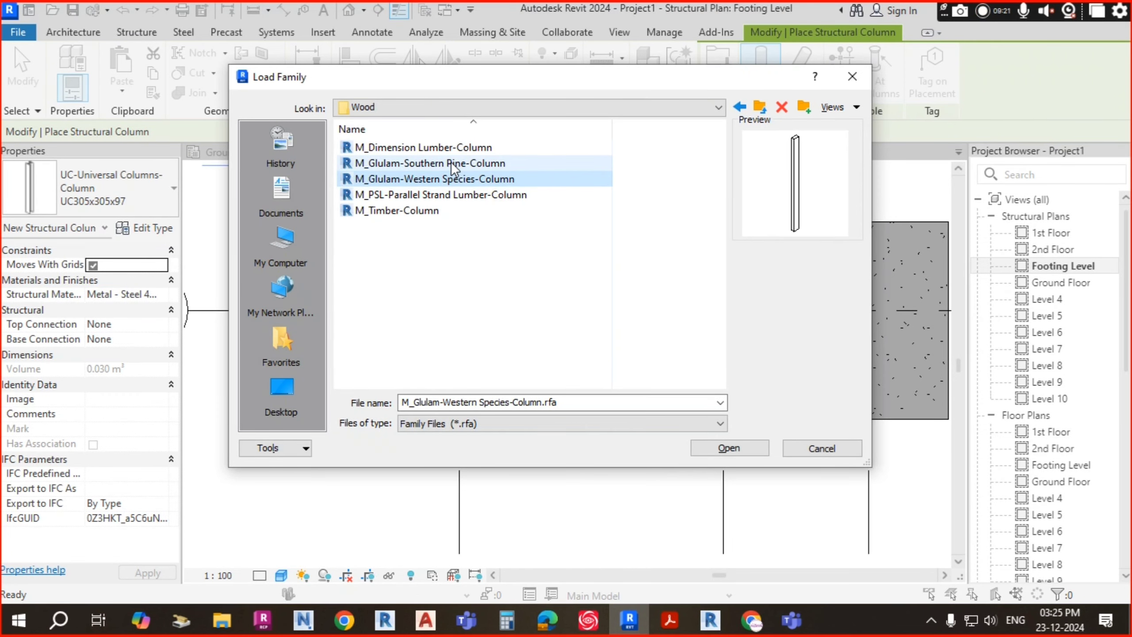
click(448, 148)
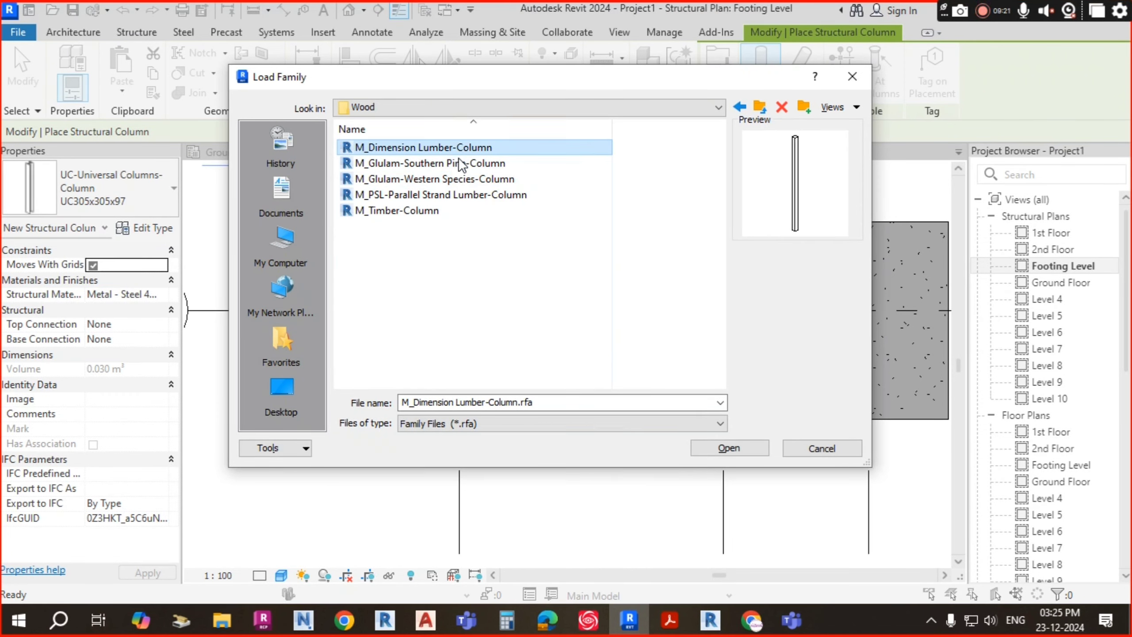
- Go to the Concrete column folder and preview its rectangular, round and square column families, including the drop cap versions
click(759, 105)
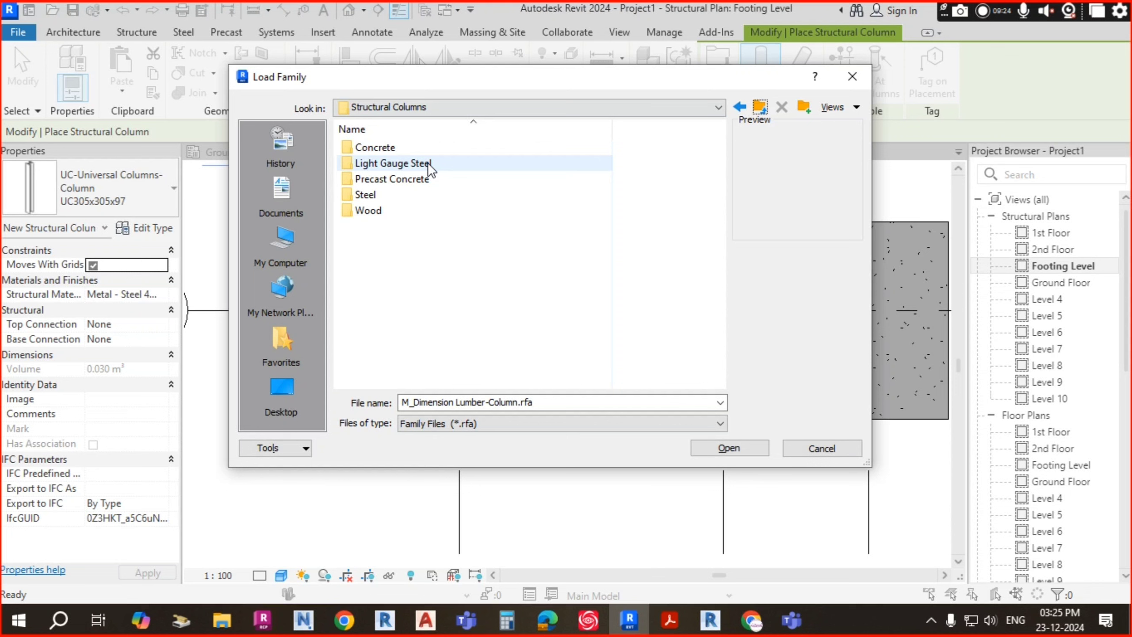
double_click(381, 148)
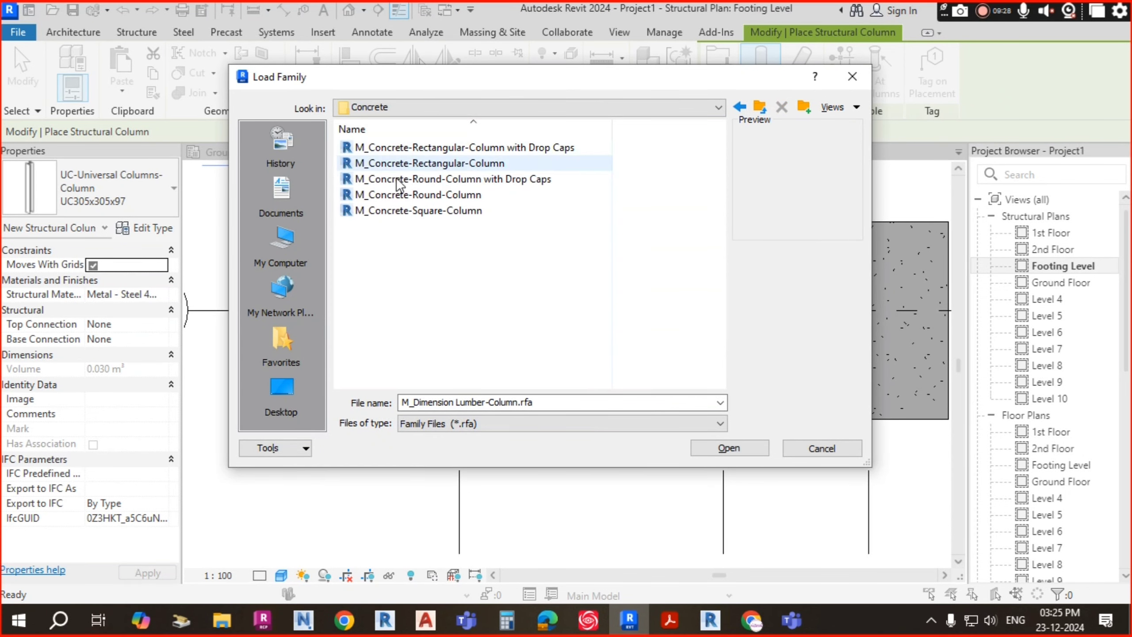
click(506, 149)
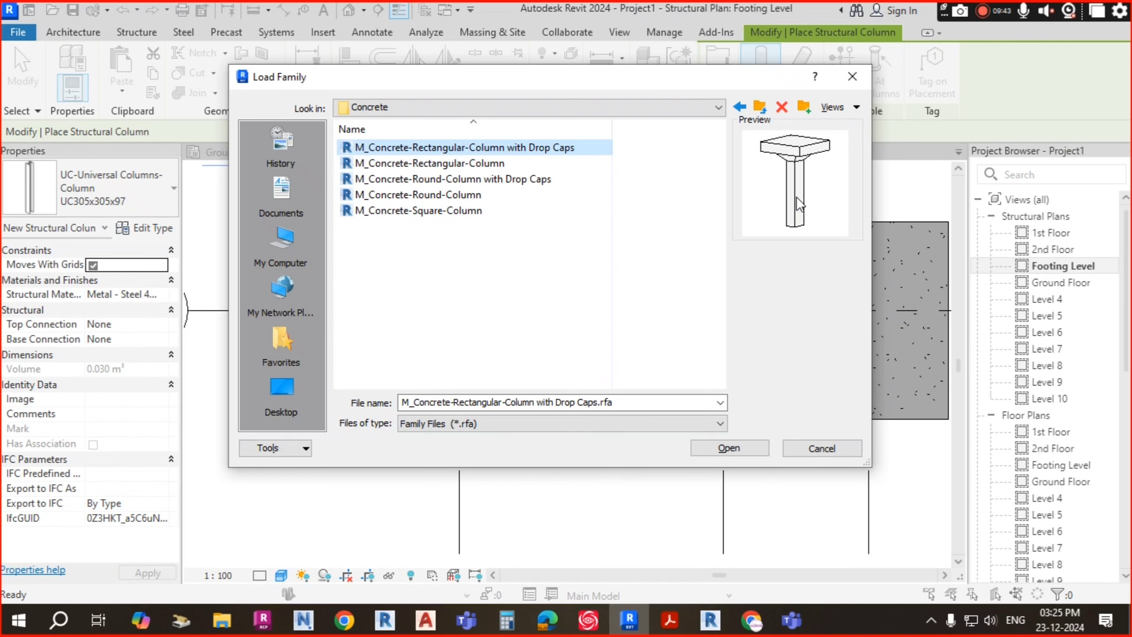
click(459, 164)
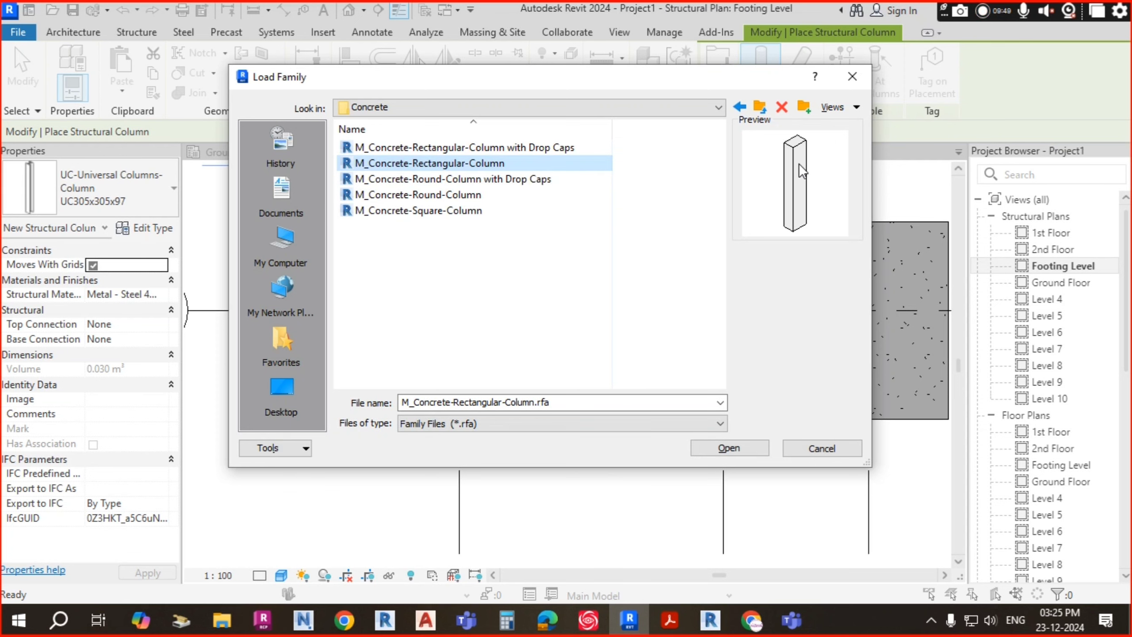
click(506, 180)
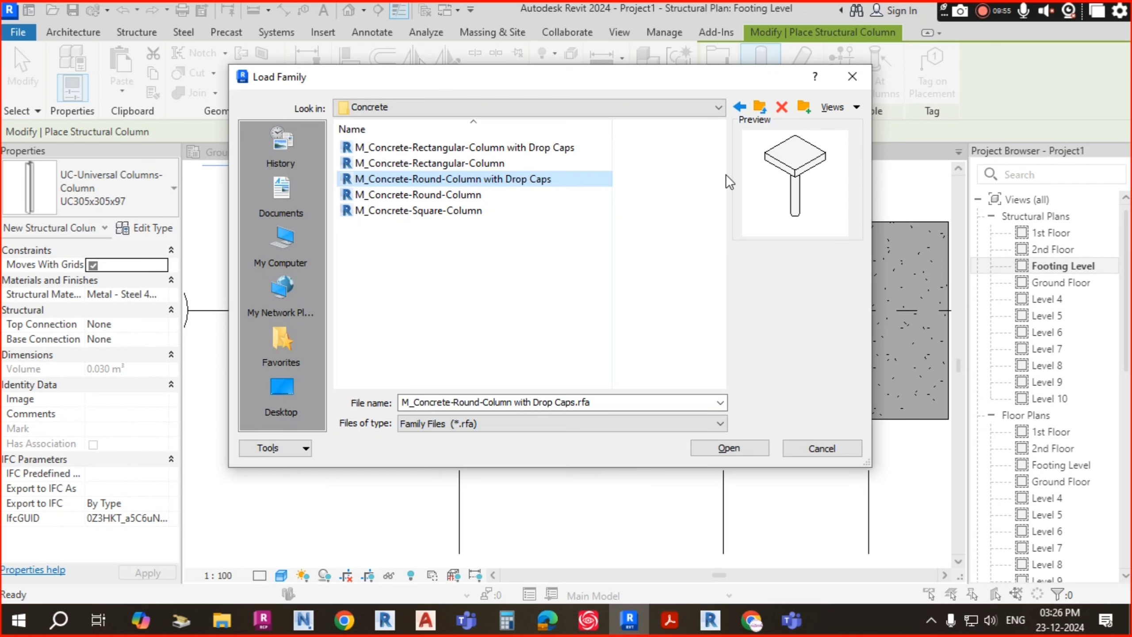
click(444, 195)
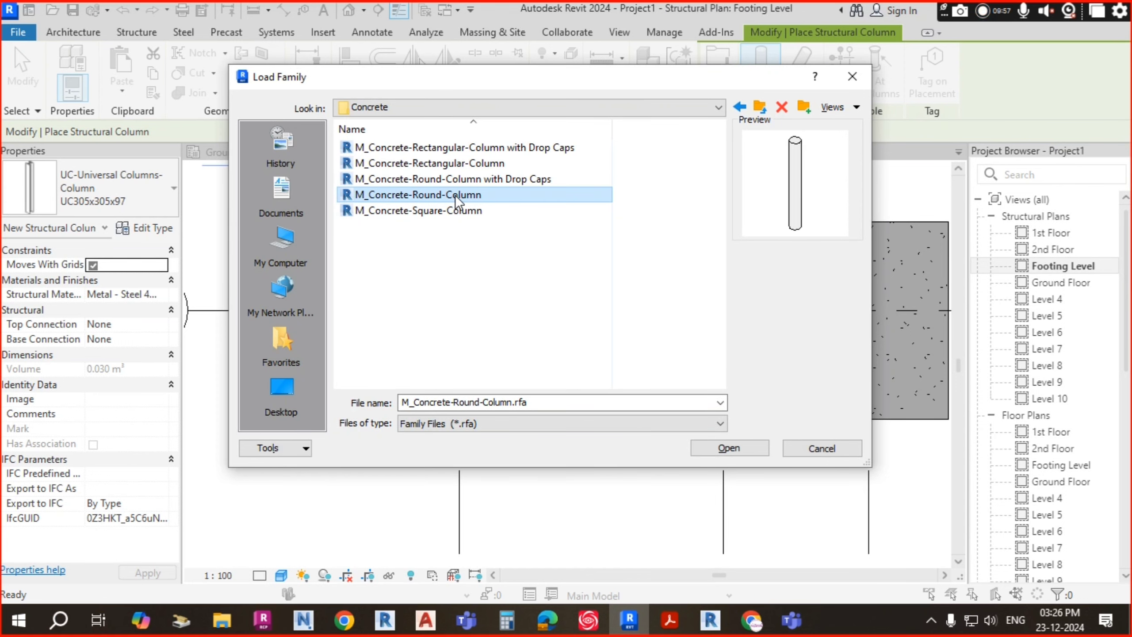
click(457, 210)
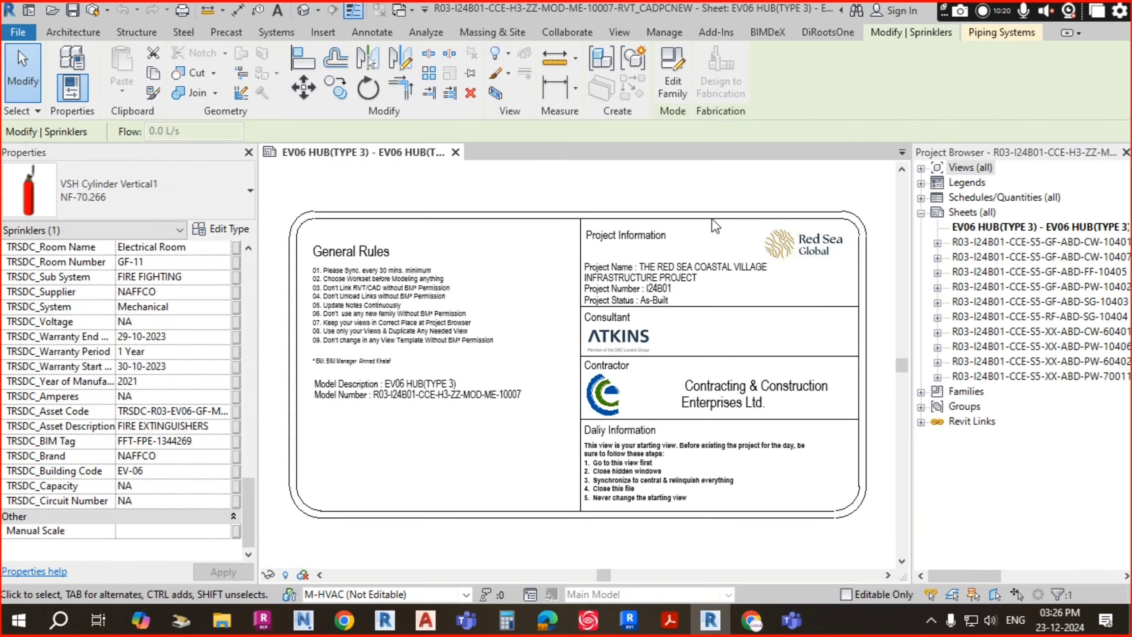
- Check the shape of the C1 columns along grid line 4 in the AutoCAD drawing and return to the Revit family loading dialog
key(alt+Tab)
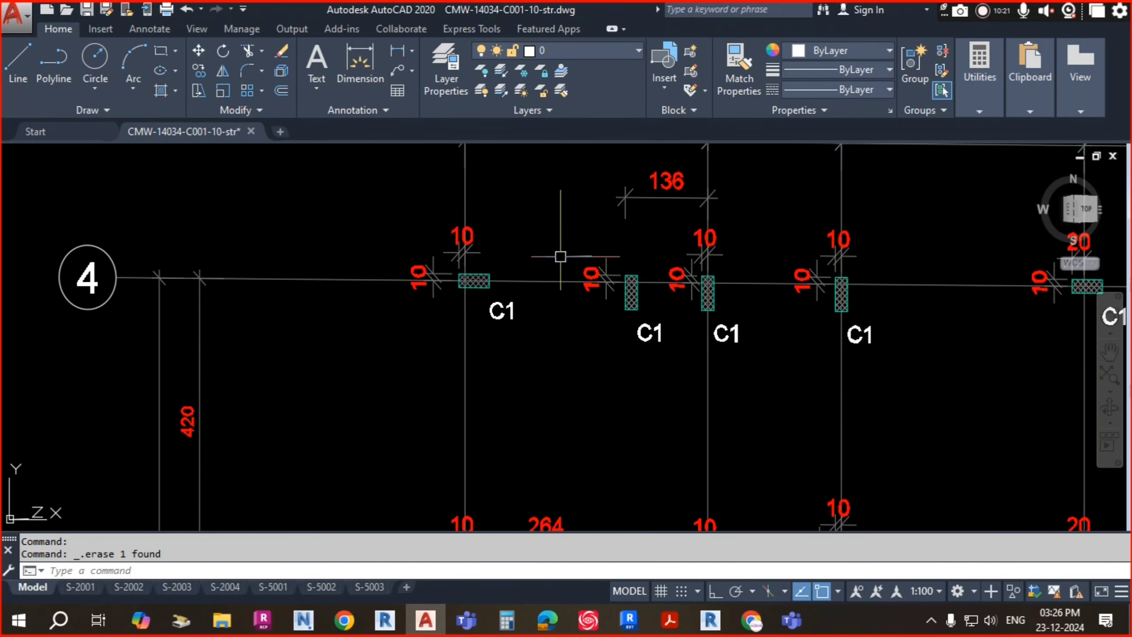
scroll(646, 295, up, 4)
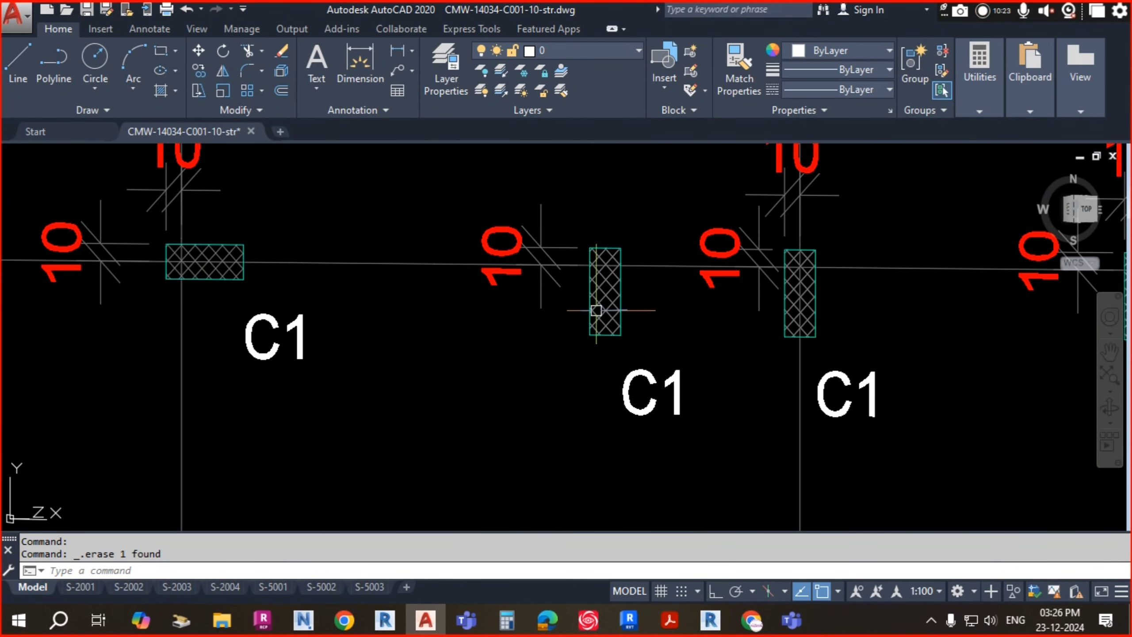
key(alt+Tab)
key(alt+Tab)
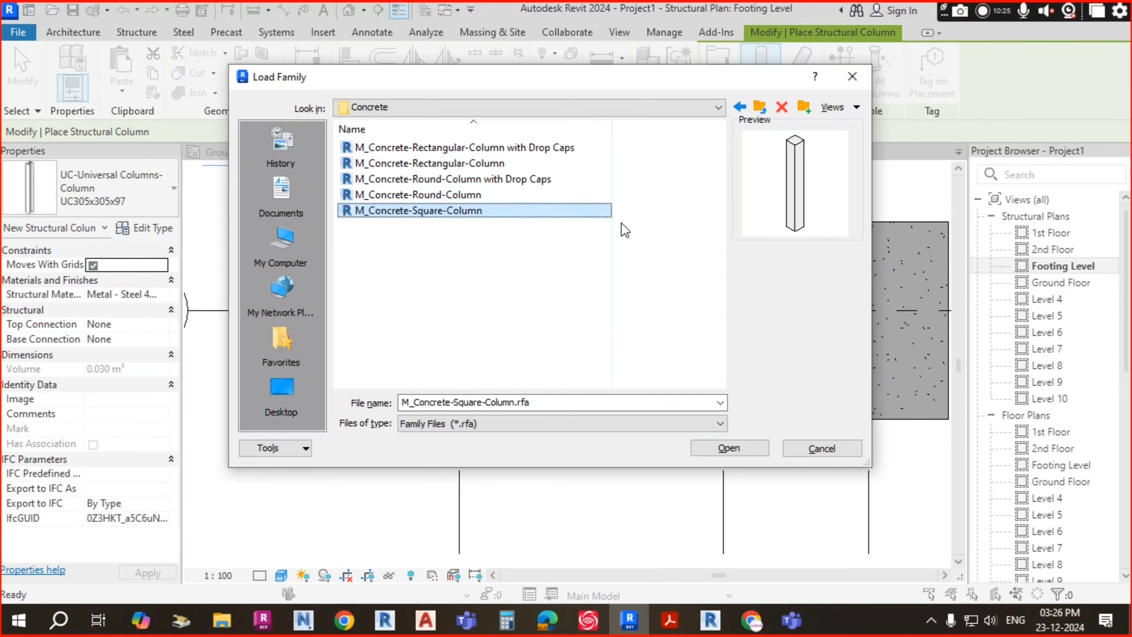
- Load the M_Concrete-Rectangular-Column family and check which column sizes it offers
click(487, 166)
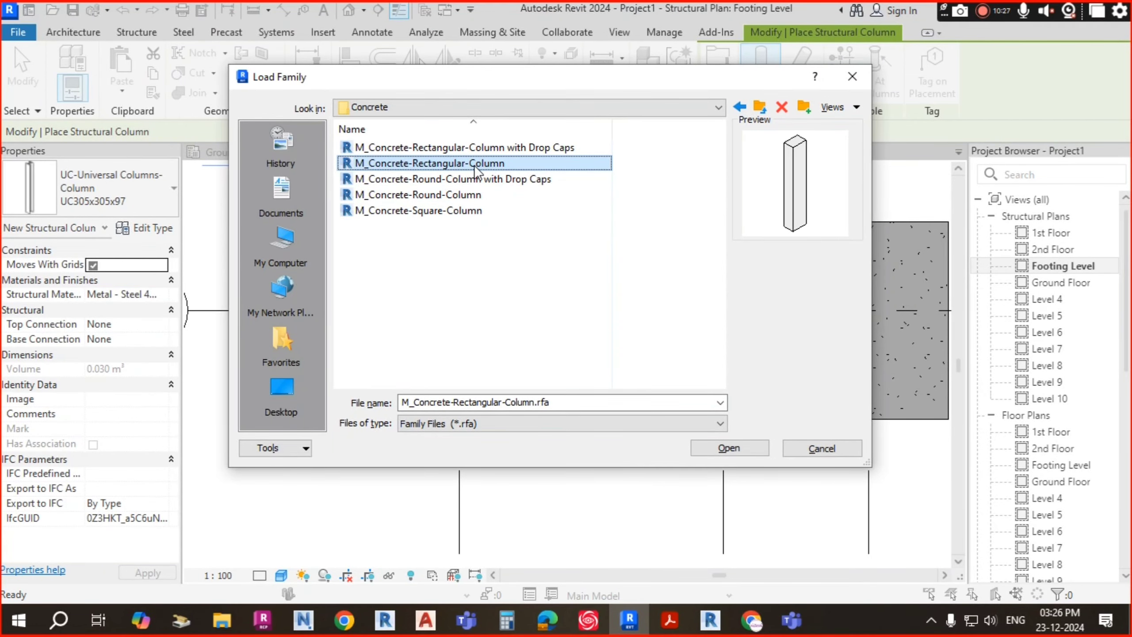
click(747, 442)
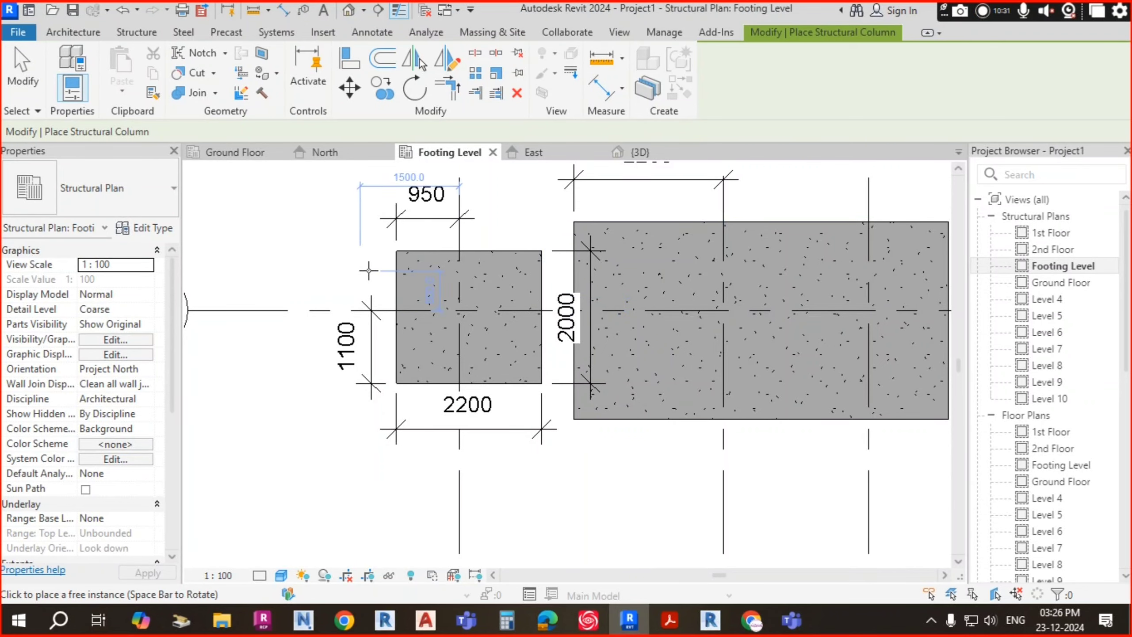
scroll(469, 302, up, 3)
scroll(412, 324, down, 4)
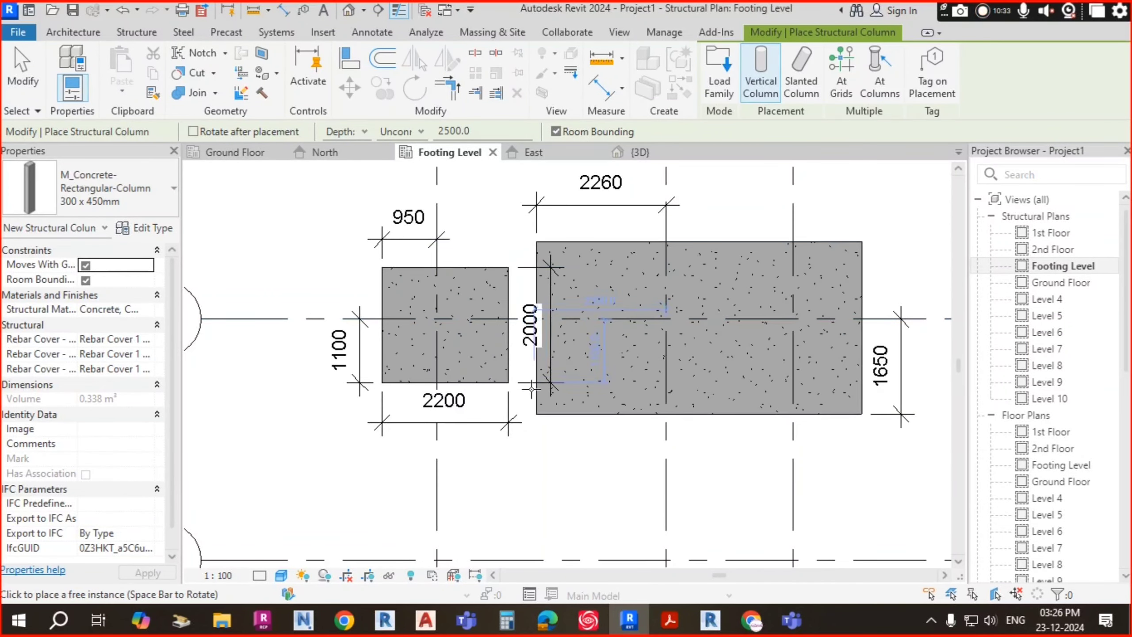
mouse_move(506, 352)
middle_down()
mouse_move(513, 362)
mouse_move(517, 344)
middle_up()
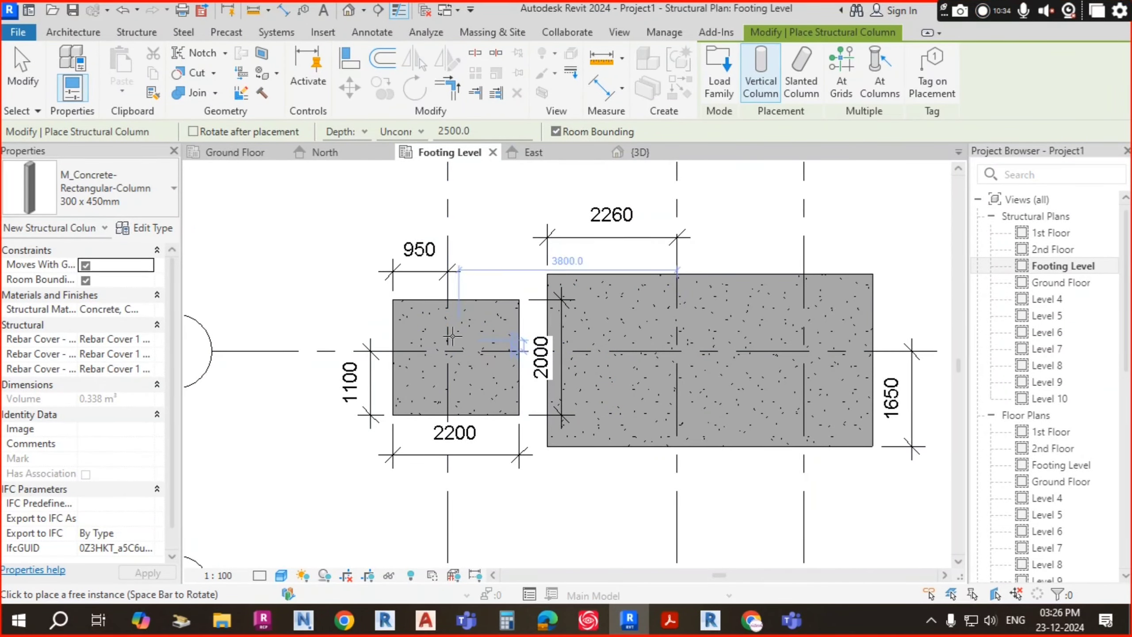
click(70, 178)
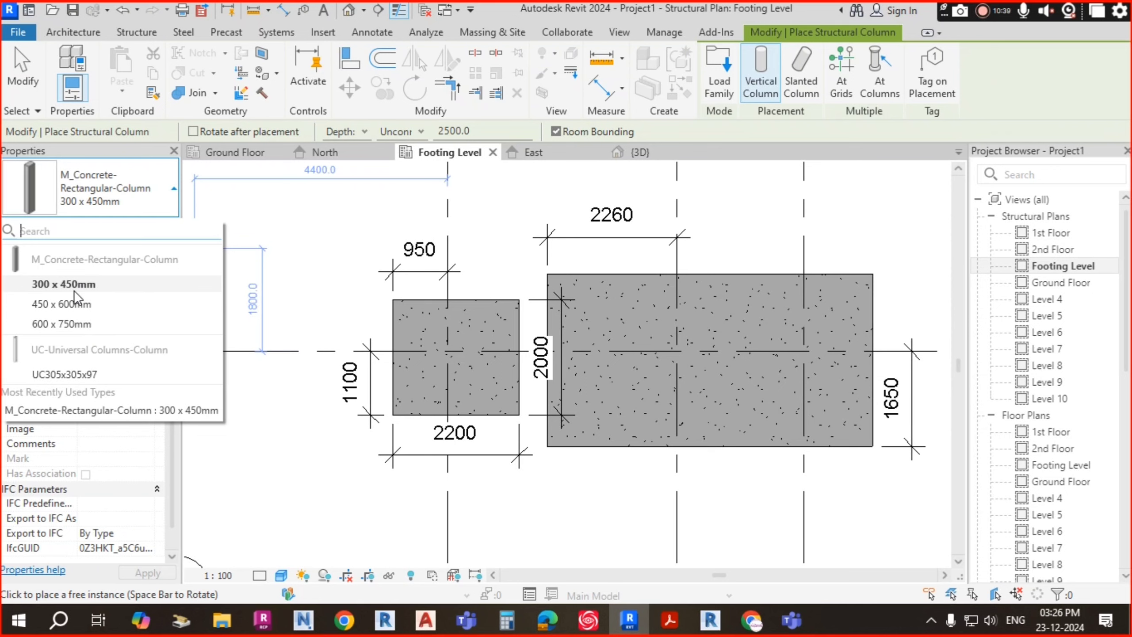
click(173, 166)
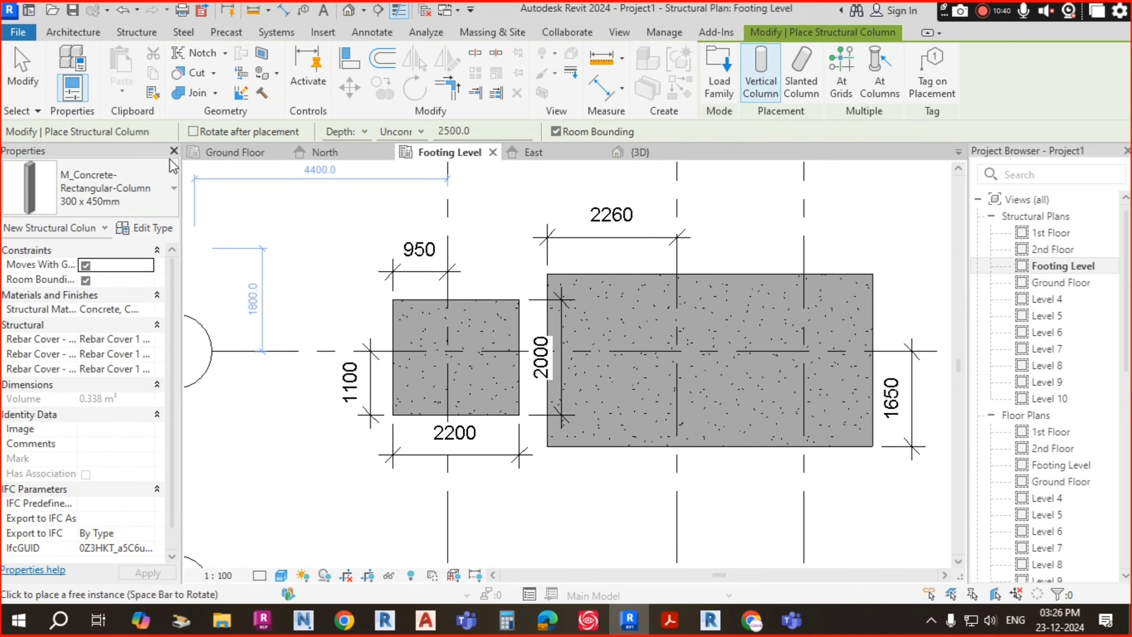
- Duplicate the M_Concrete-Rectangular-Column 300 x 450mm type and enter 200 x 500mm_C1 as the name of the copy
click(154, 227)
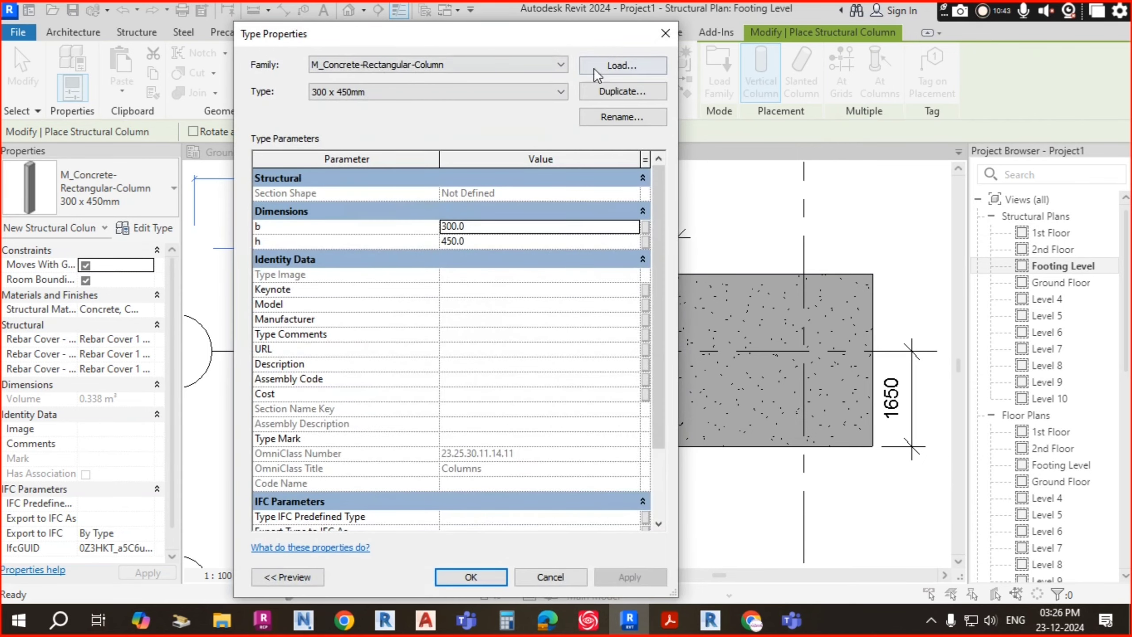
drag(618, 37, 624, 60)
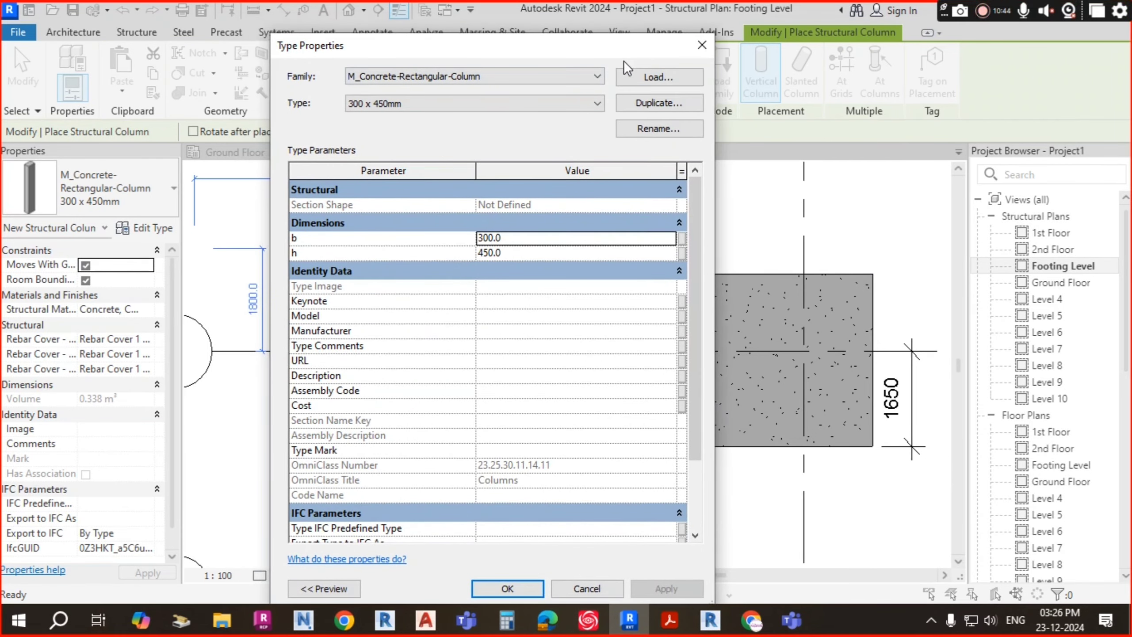
click(658, 103)
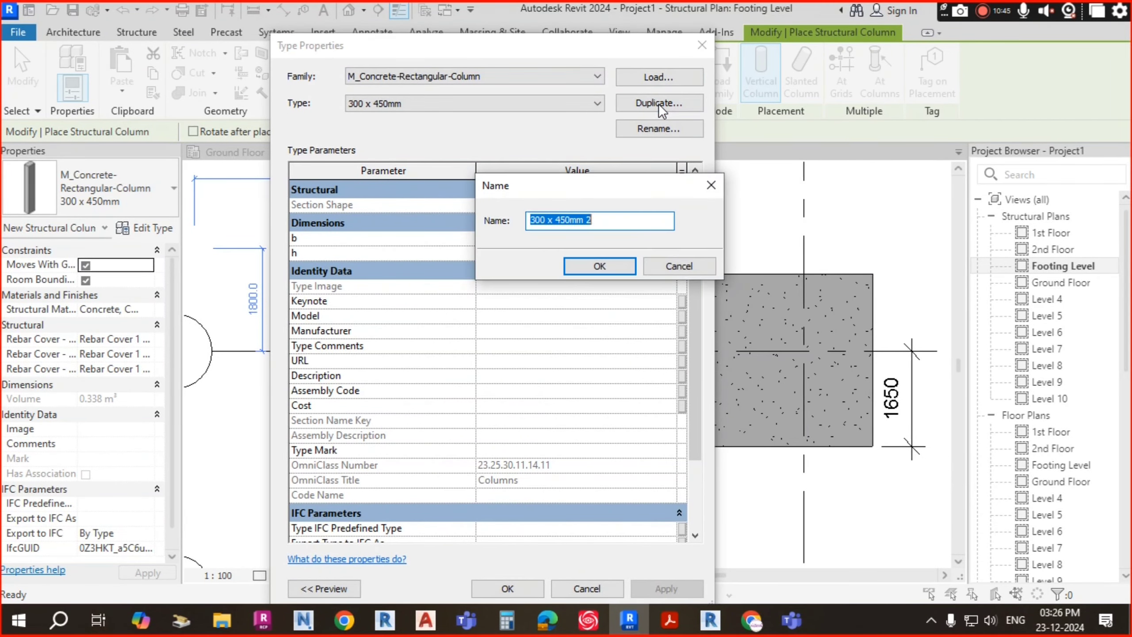
click(542, 221)
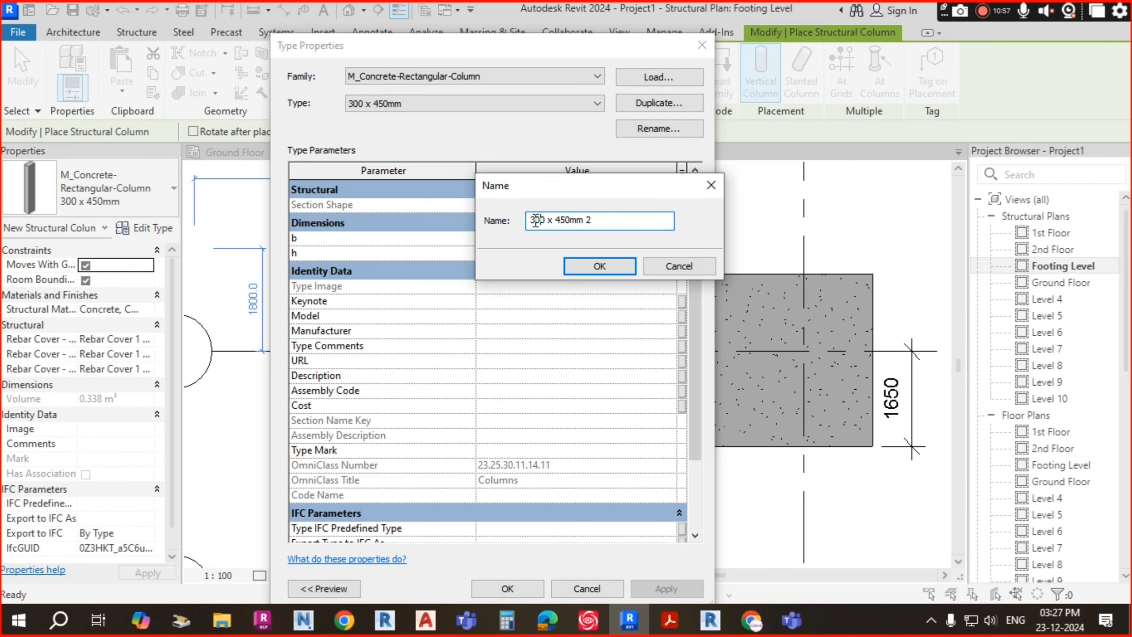
drag(533, 221, 528, 222)
text(2)
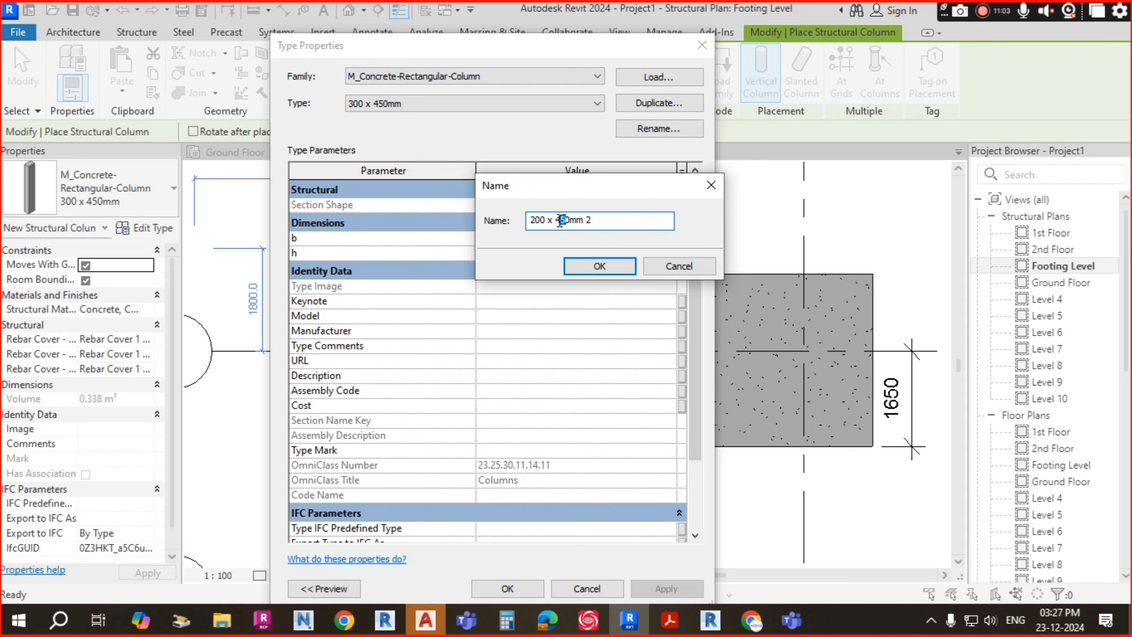
drag(555, 220, 565, 220)
text(50)
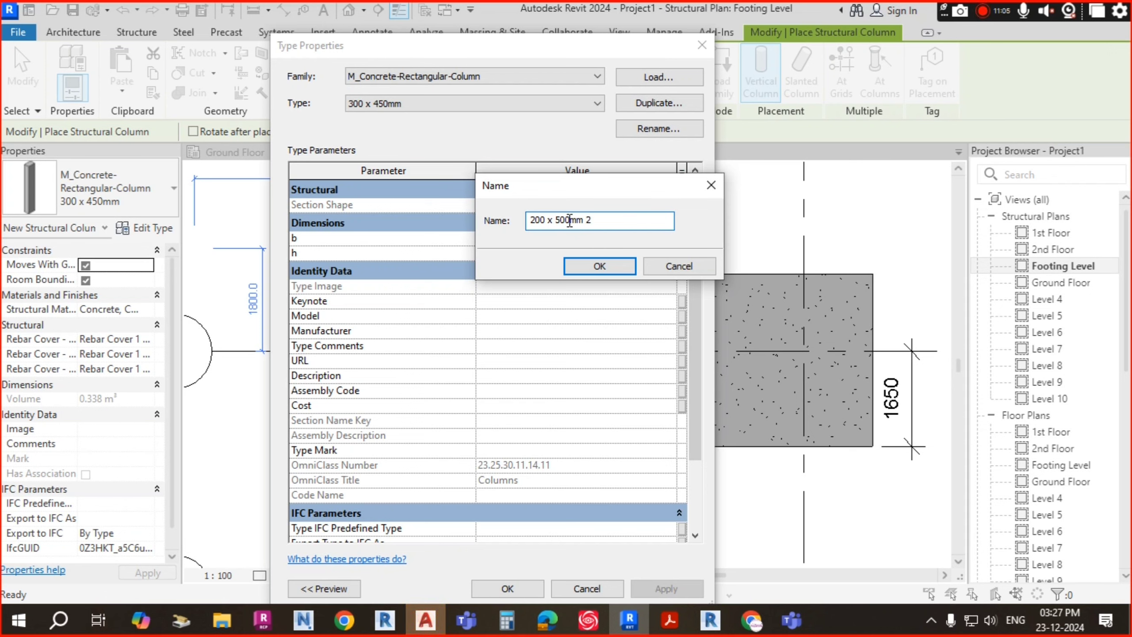
click(593, 221)
key(BackSpace)
key(BackSpace)
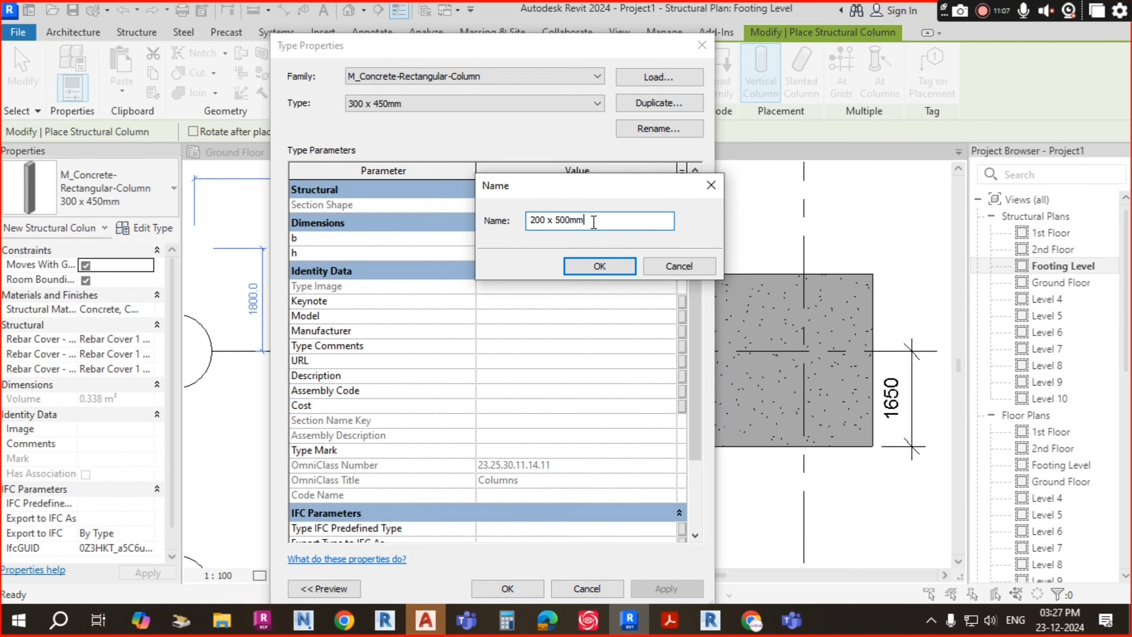
text(_C1)
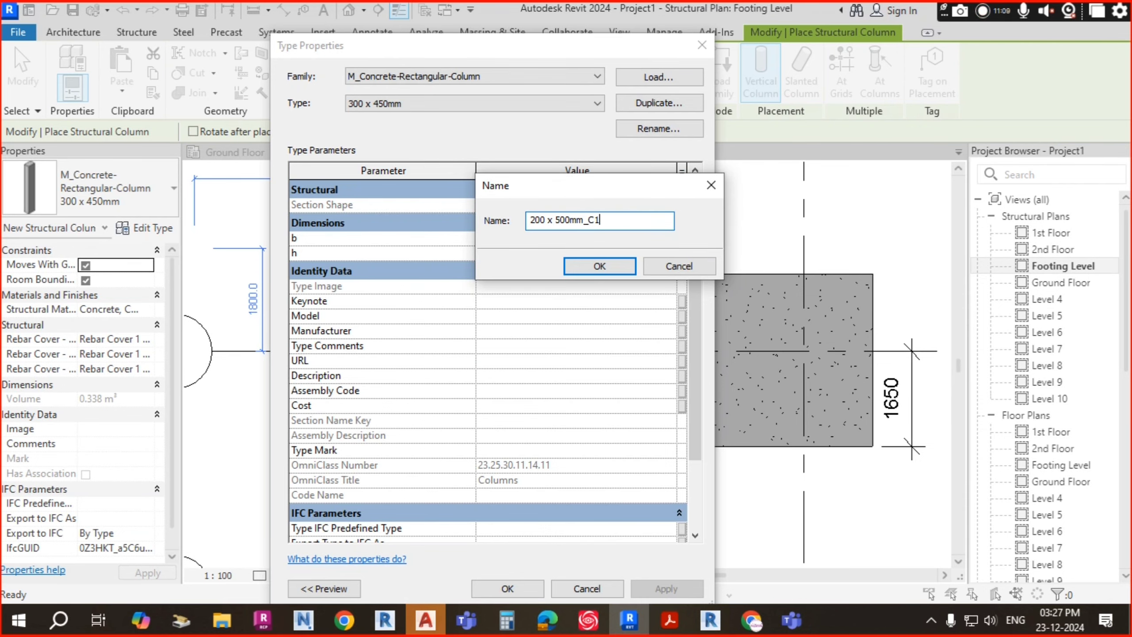
- Examine the C1 and C2 column marks in the AutoCAD ground columns layout and return to the Revit type naming dialog
key(alt+Tab)
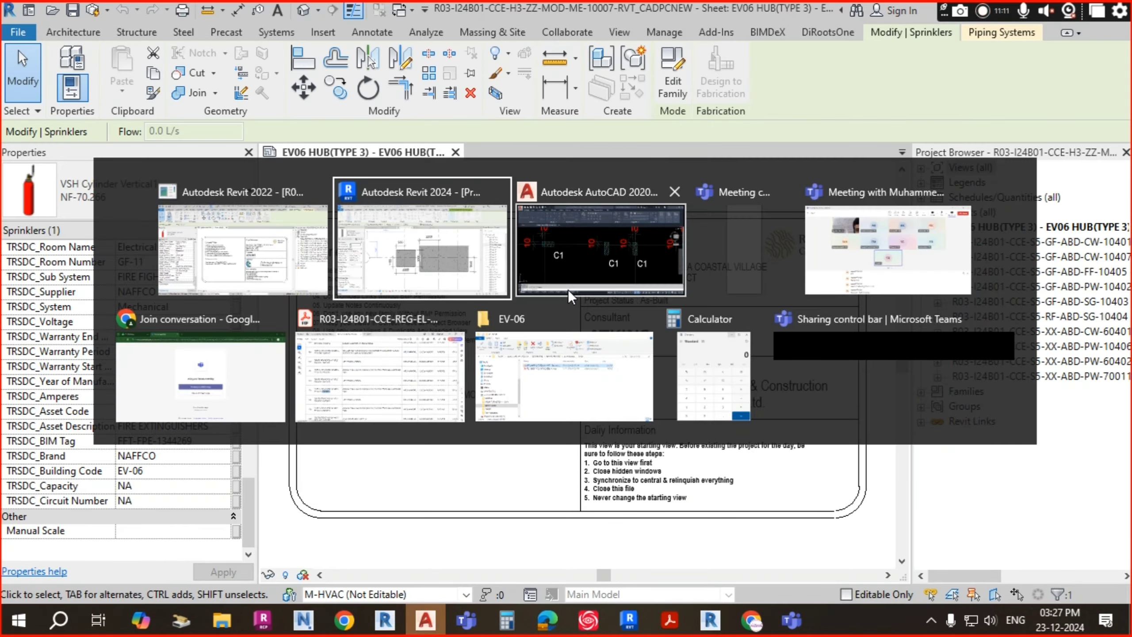
click(568, 290)
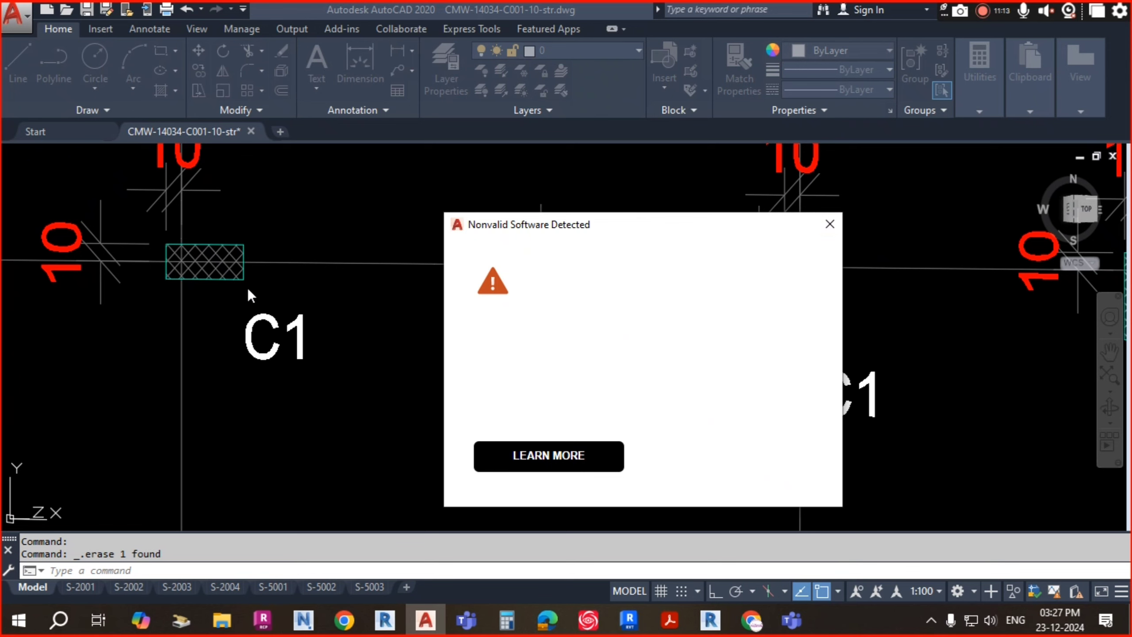
click(830, 224)
middle_drag(397, 308, 463, 250)
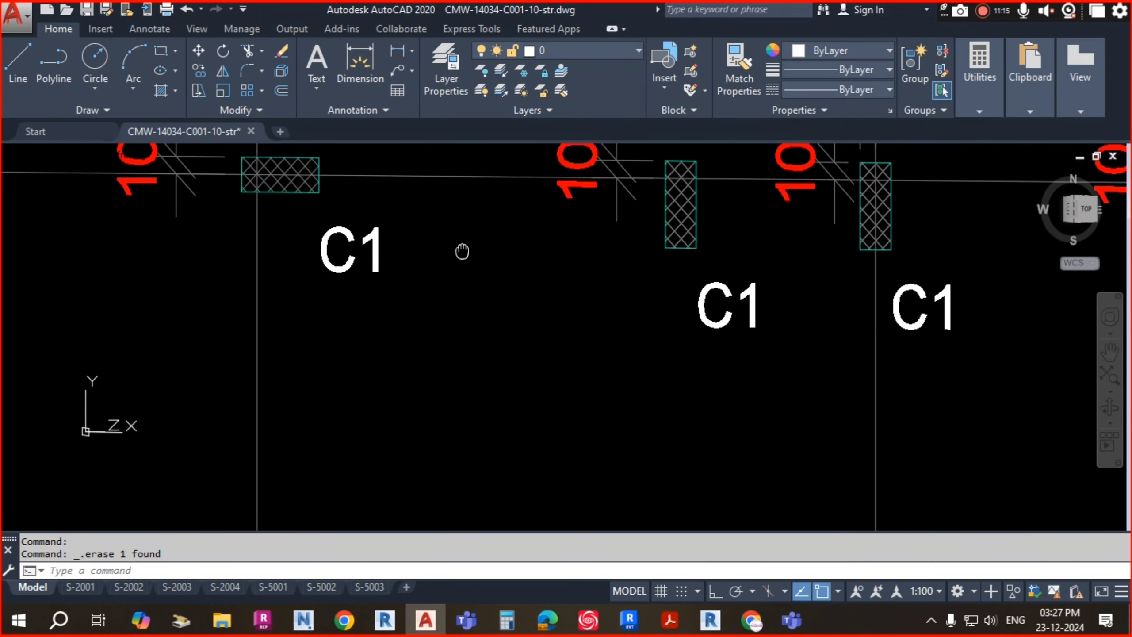
scroll(794, 303, down, 3)
middle_drag(794, 303, 636, 306)
middle_drag(731, 290, 490, 298)
mouse_move(803, 292)
middle_down()
mouse_move(402, 288)
mouse_move(740, 272)
mouse_move(562, 248)
middle_up()
scroll(822, 286, down, 2)
scroll(615, 330, down, 5)
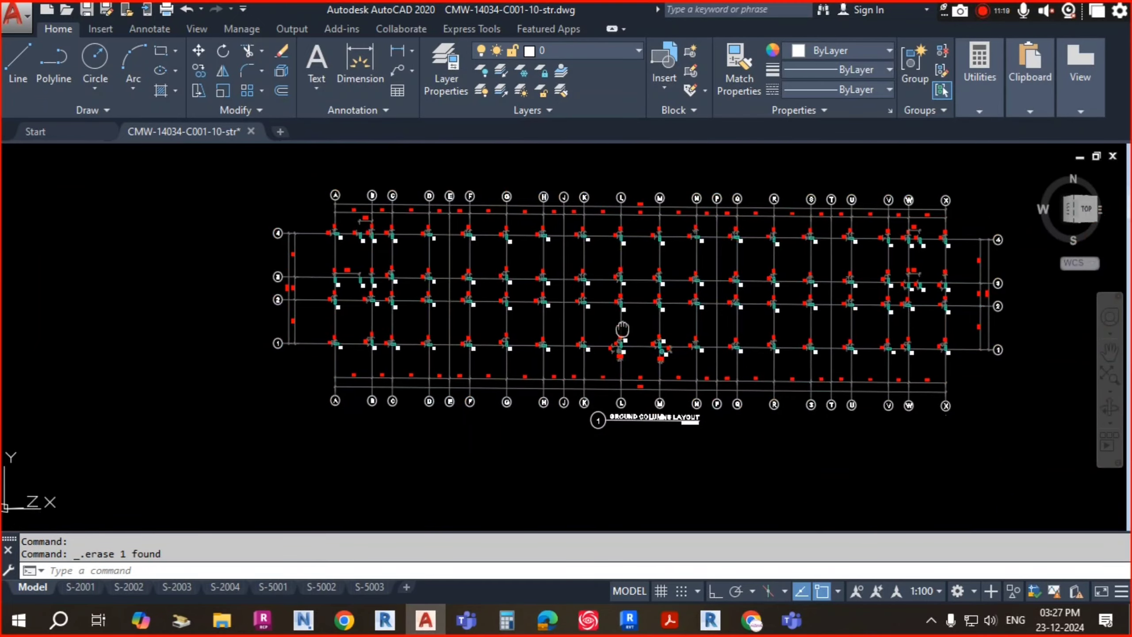
scroll(703, 326, up, 3)
scroll(490, 299, up, 6)
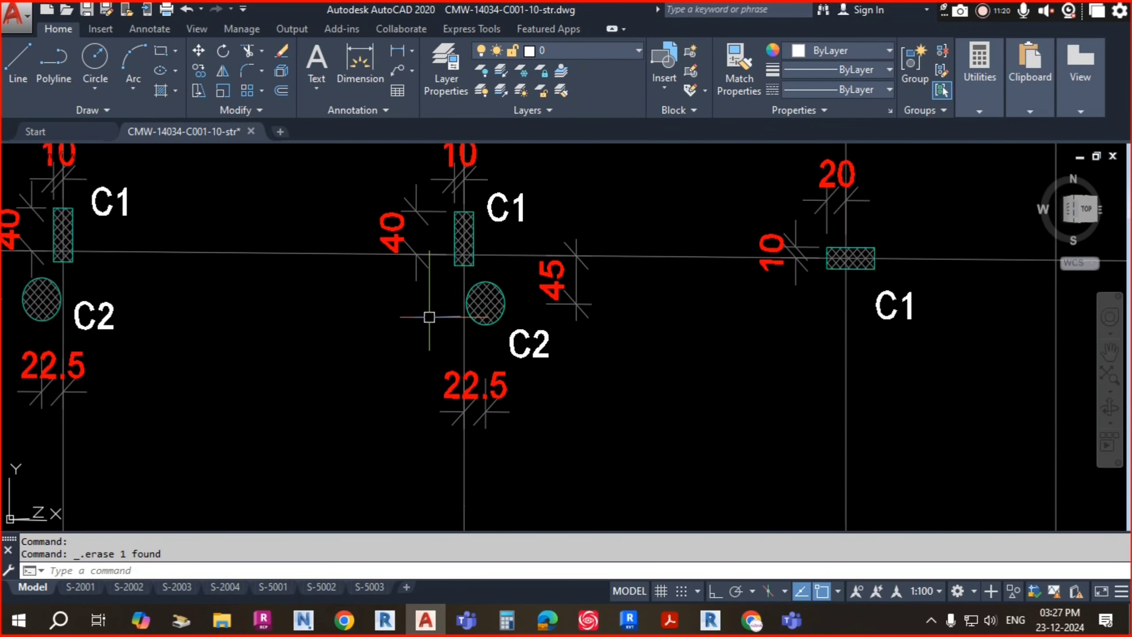
scroll(499, 295, down, 4)
middle_drag(524, 301, 550, 316)
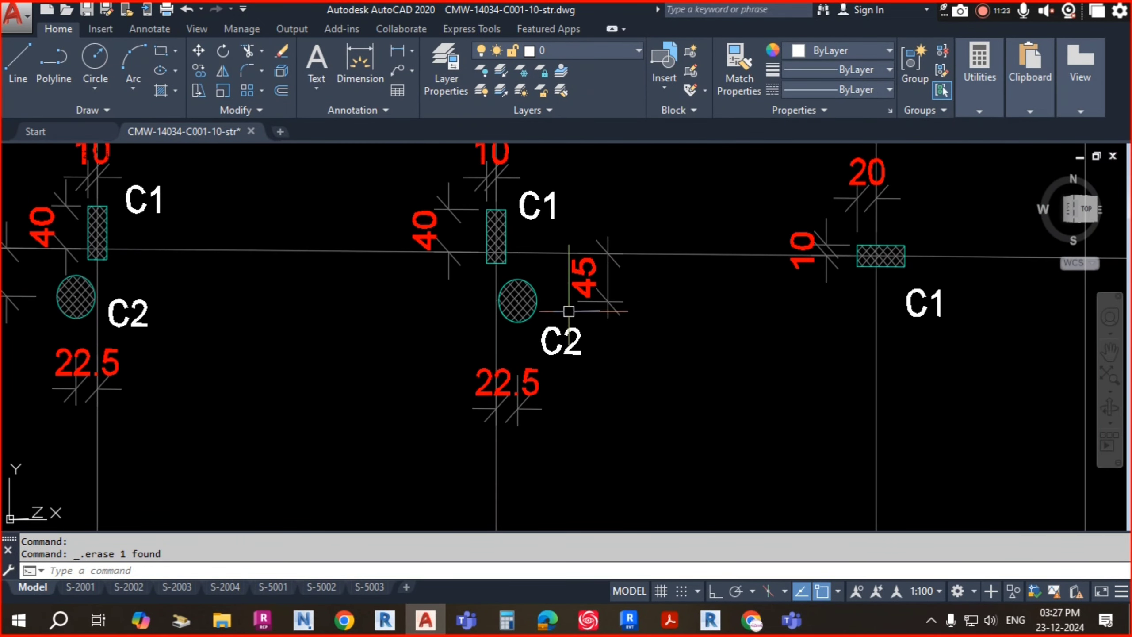
scroll(550, 316, down, 3)
key(alt+Tab)
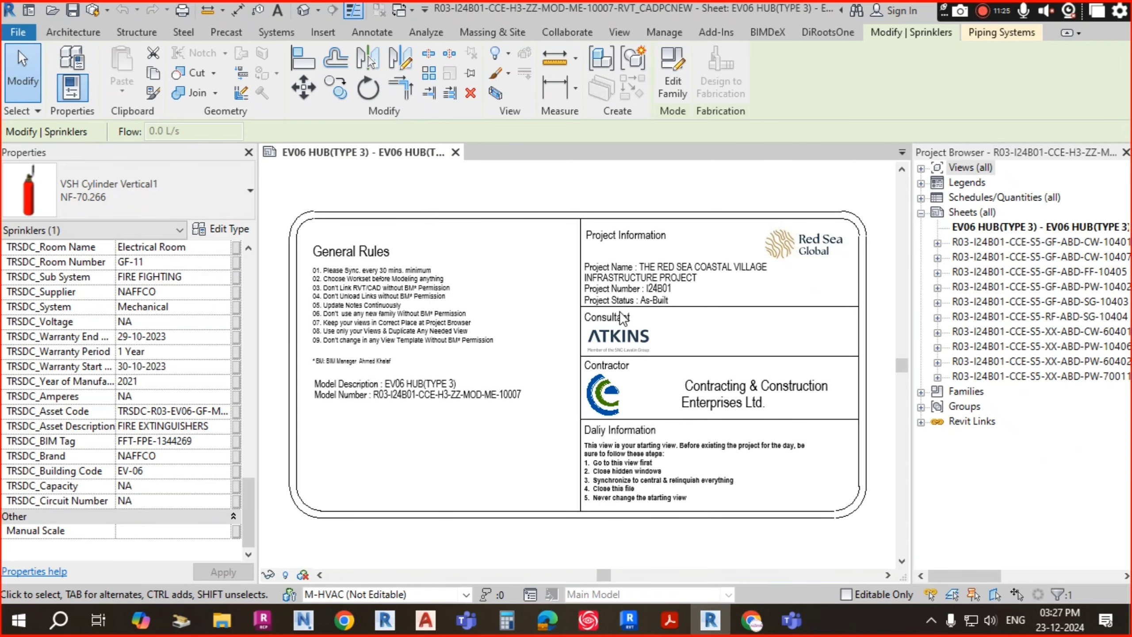
key(alt+Tab)
key(Tab)
click(515, 220)
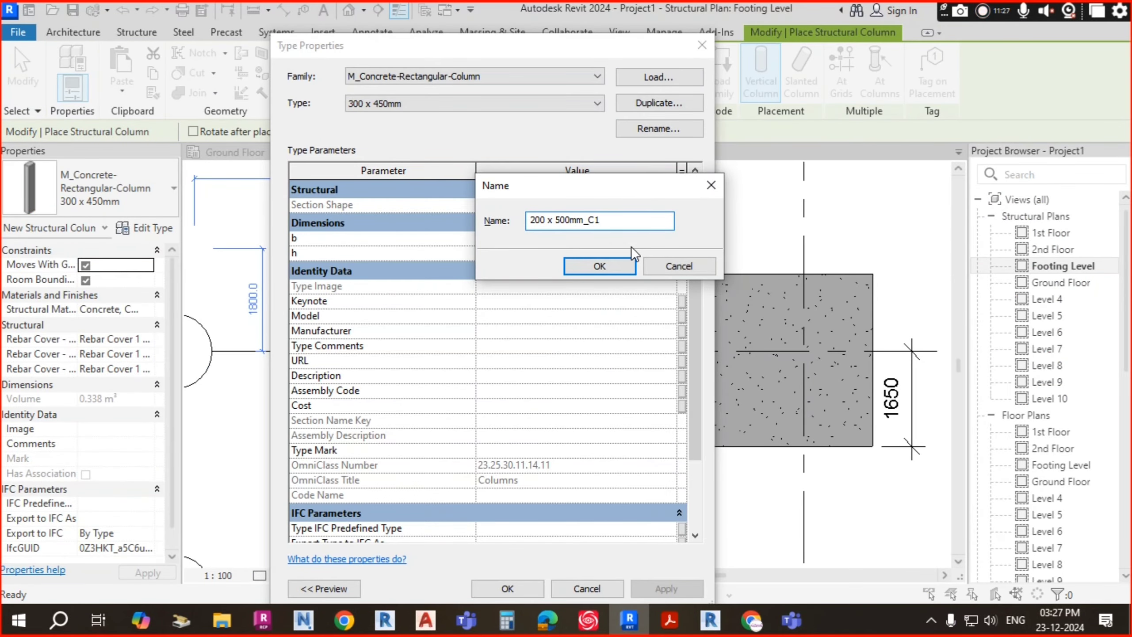
- Accept the new type name and set the column's dimensions to b 200 and h 500
click(600, 266)
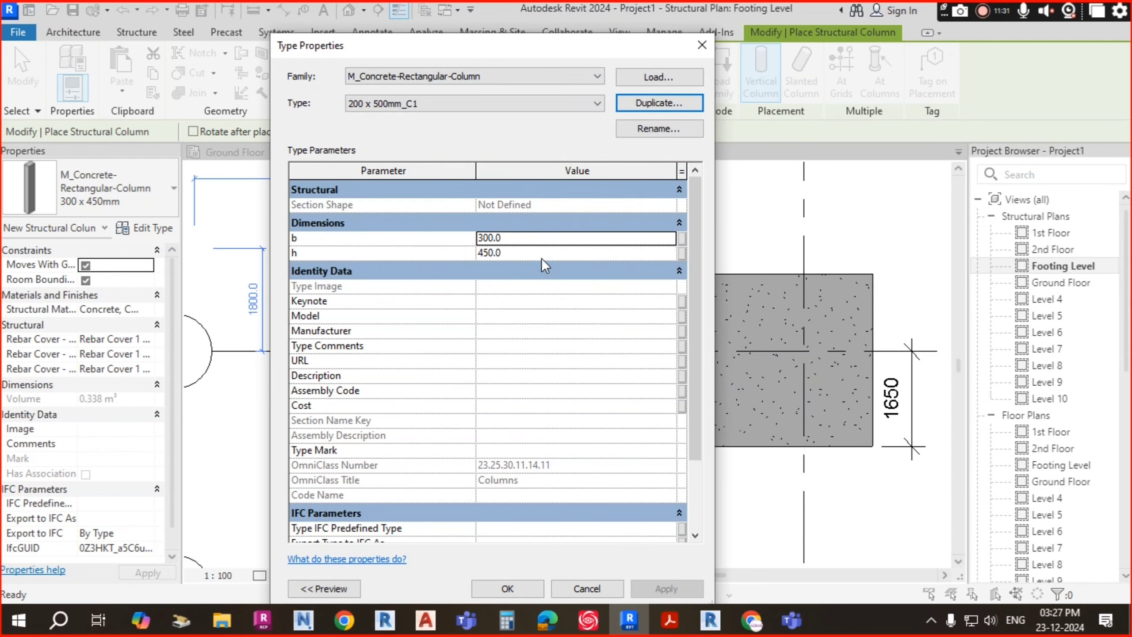
double_click(517, 237)
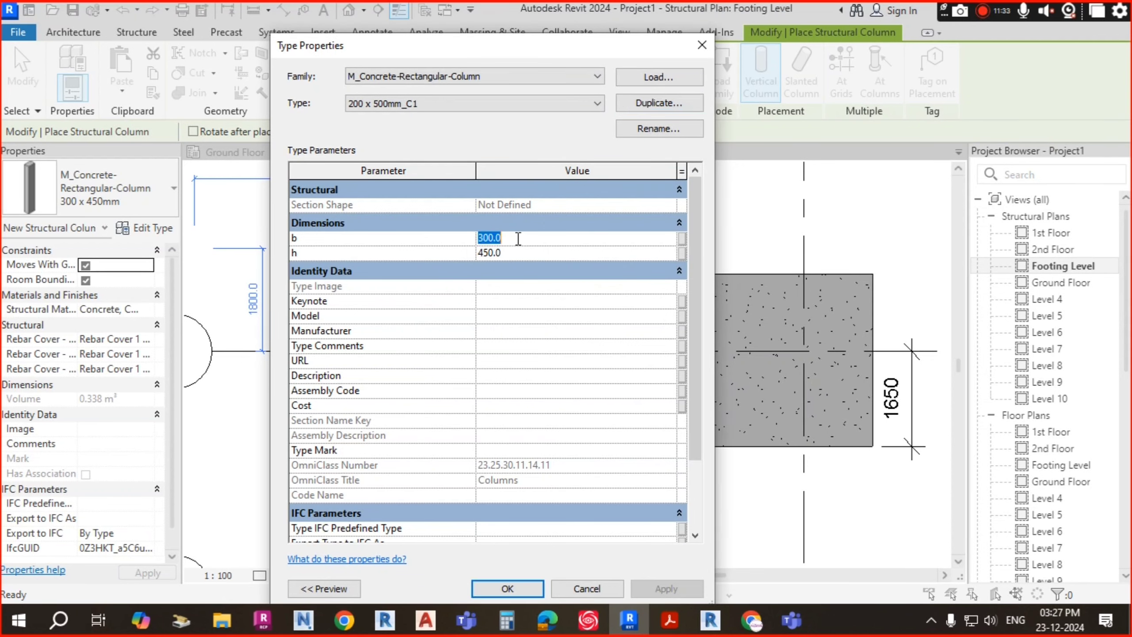
text(200)
click(524, 250)
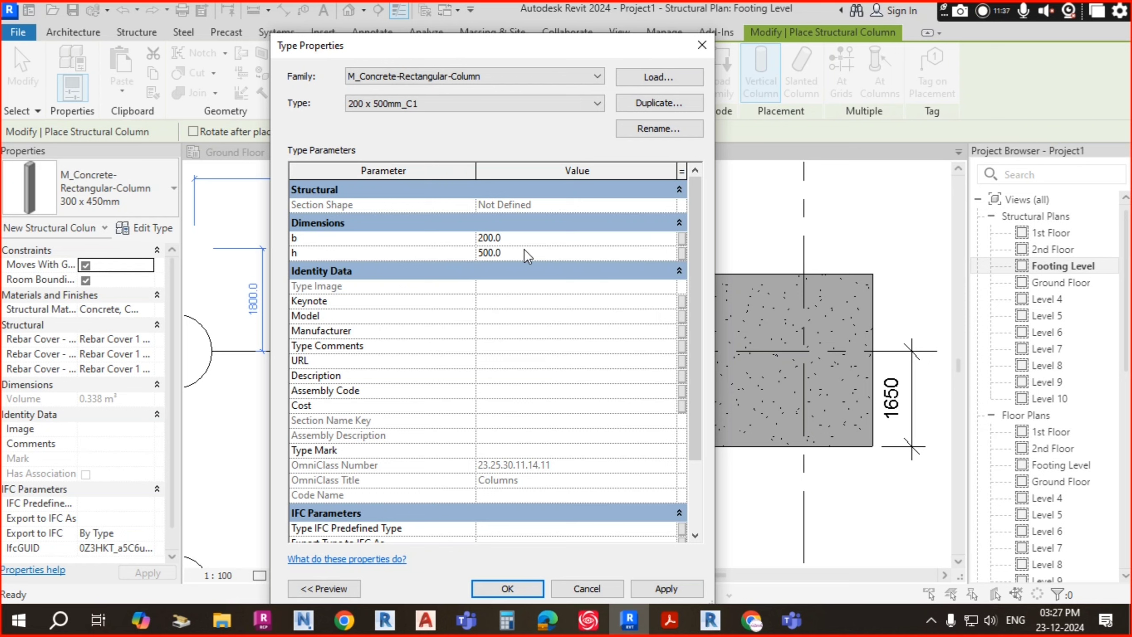
- Set the Type Mark of the new column type to C1 and accept the type properties
click(507, 448)
text(C1)
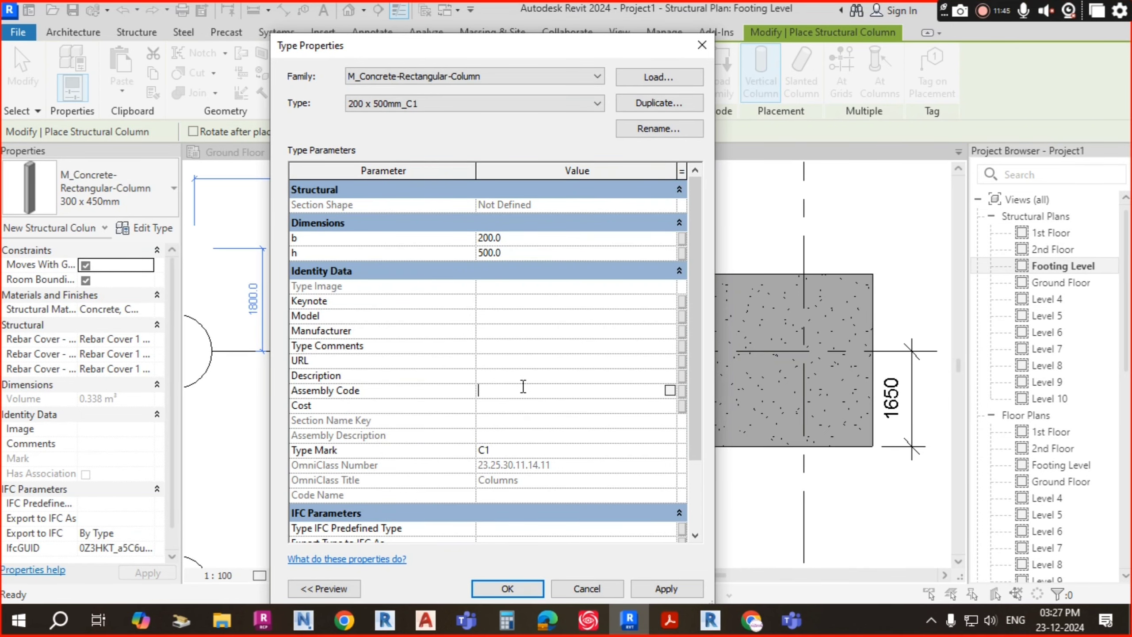
click(508, 588)
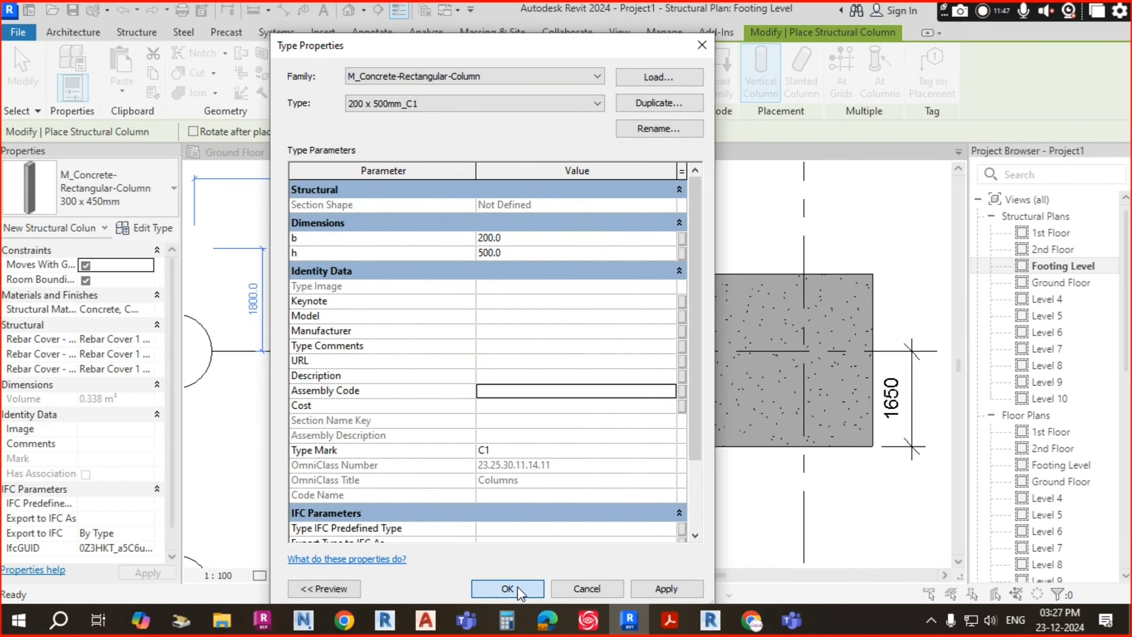
- Set the column placement to Height and open the list of levels for its upper limit
scroll(517, 357, down, 2)
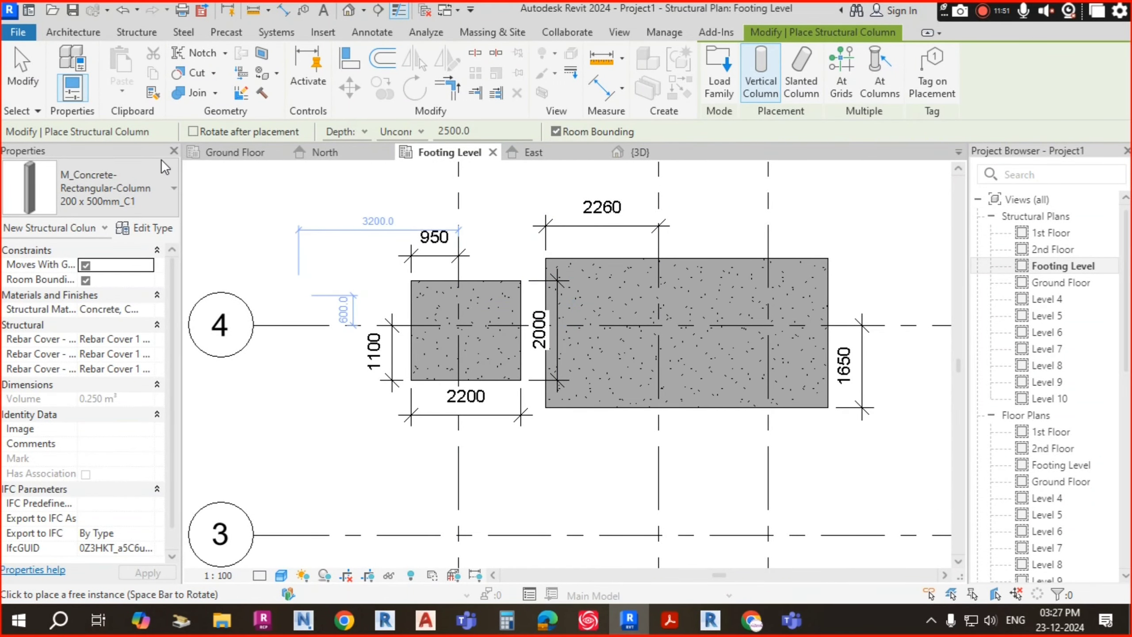
click(360, 130)
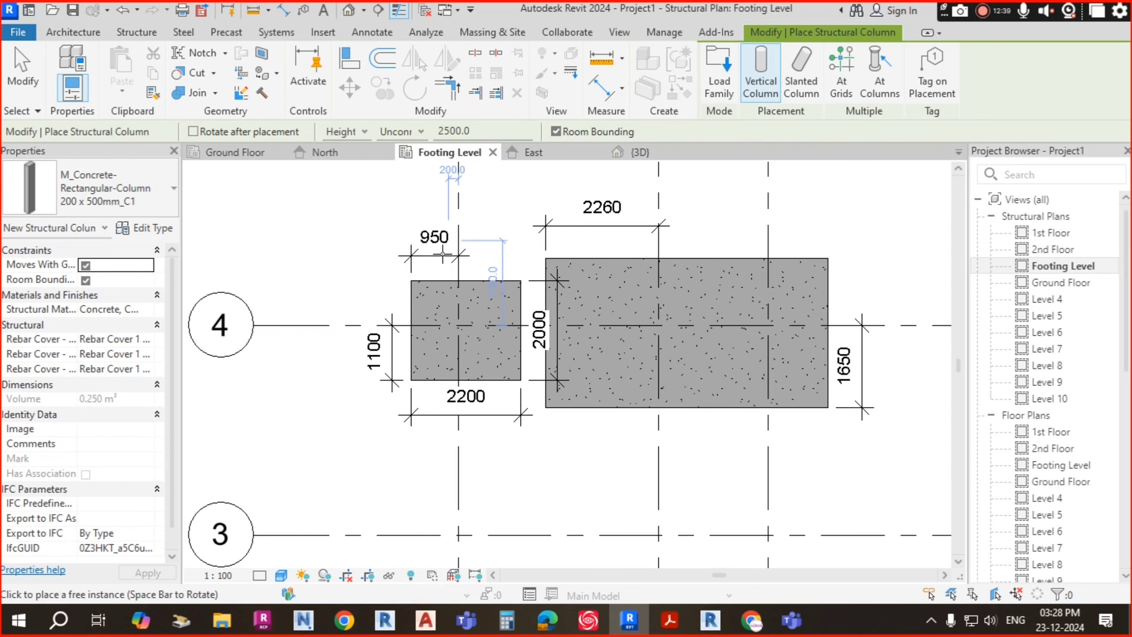
click(421, 131)
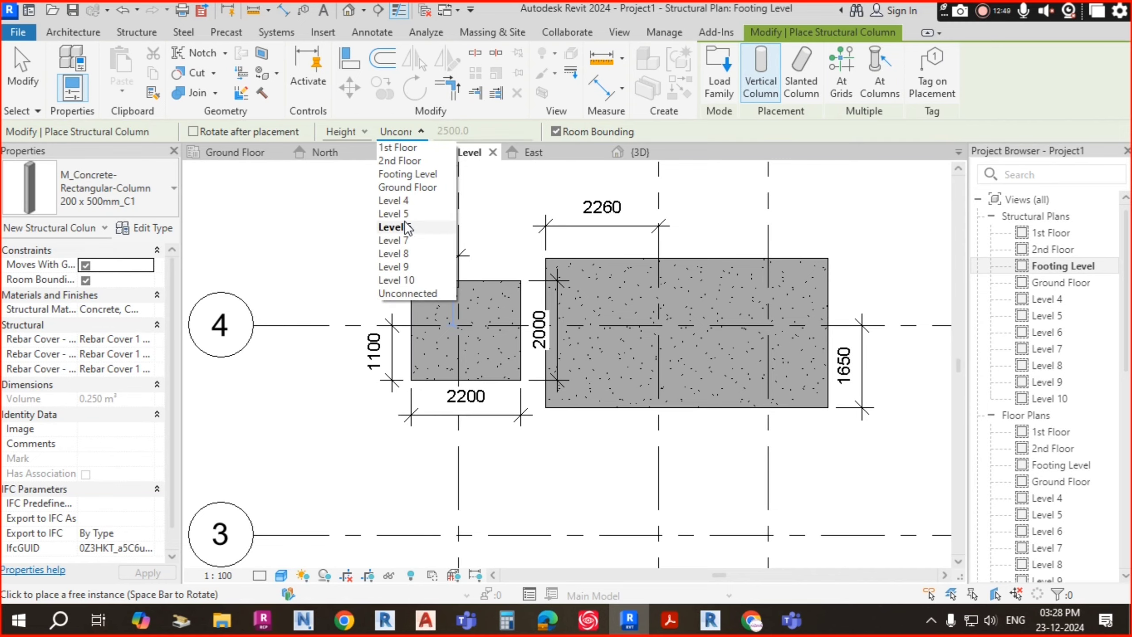
- Switch to the AutoCAD drawing and examine the column in footing F7 on grid line 4 of the foundation plan
key(alt+Tab)
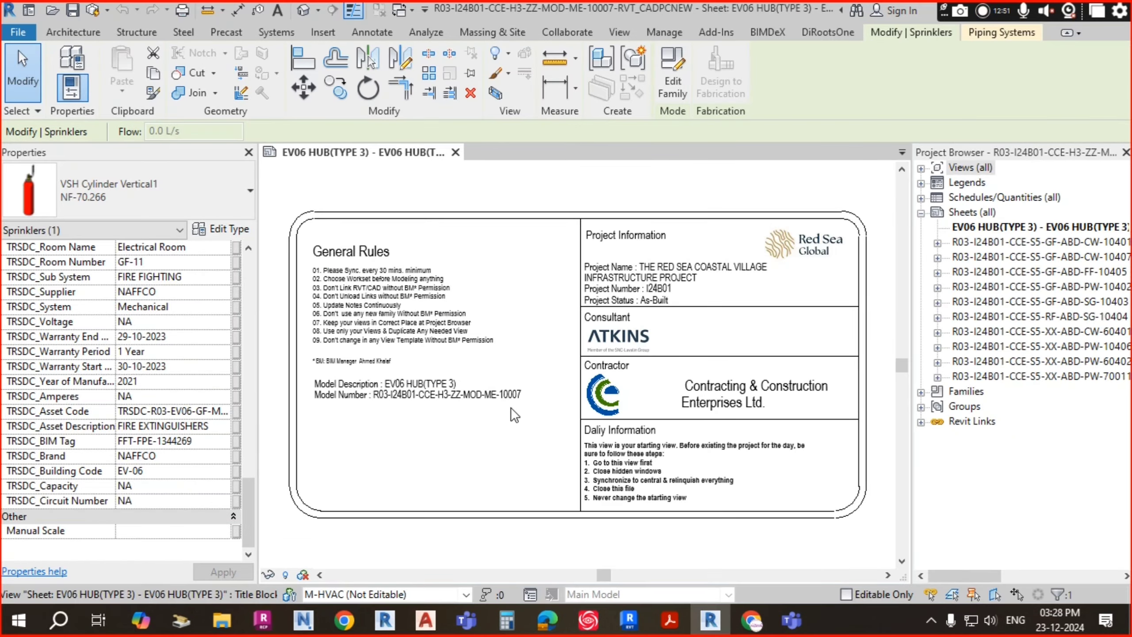
key(alt+Tab)
key(alt+Tab)
scroll(548, 340, down, 10)
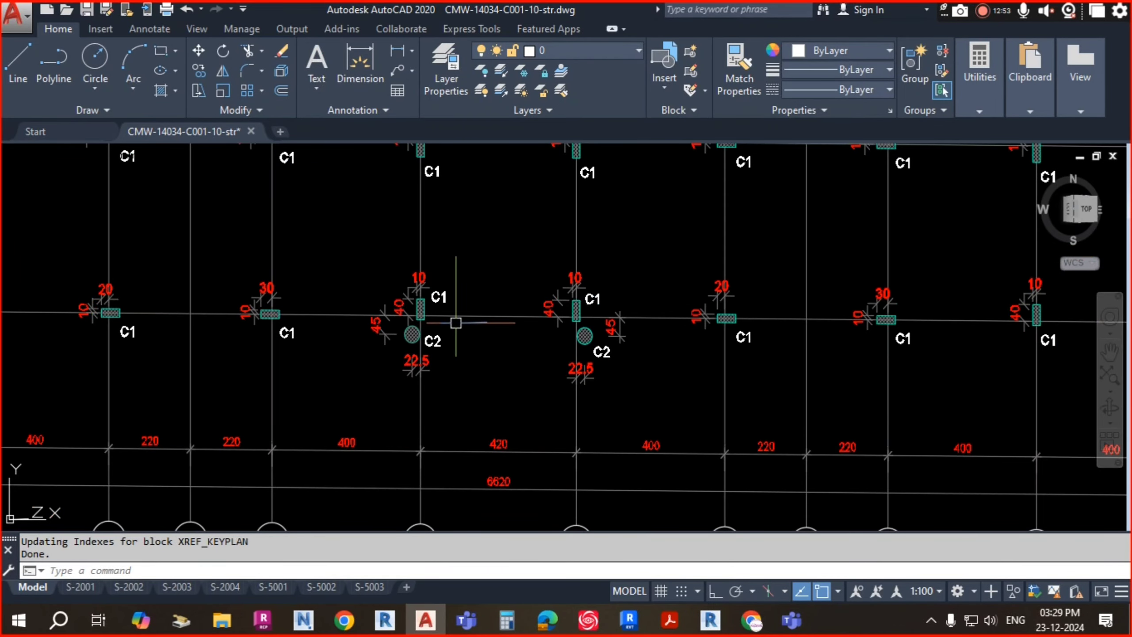
scroll(383, 156, up, 4)
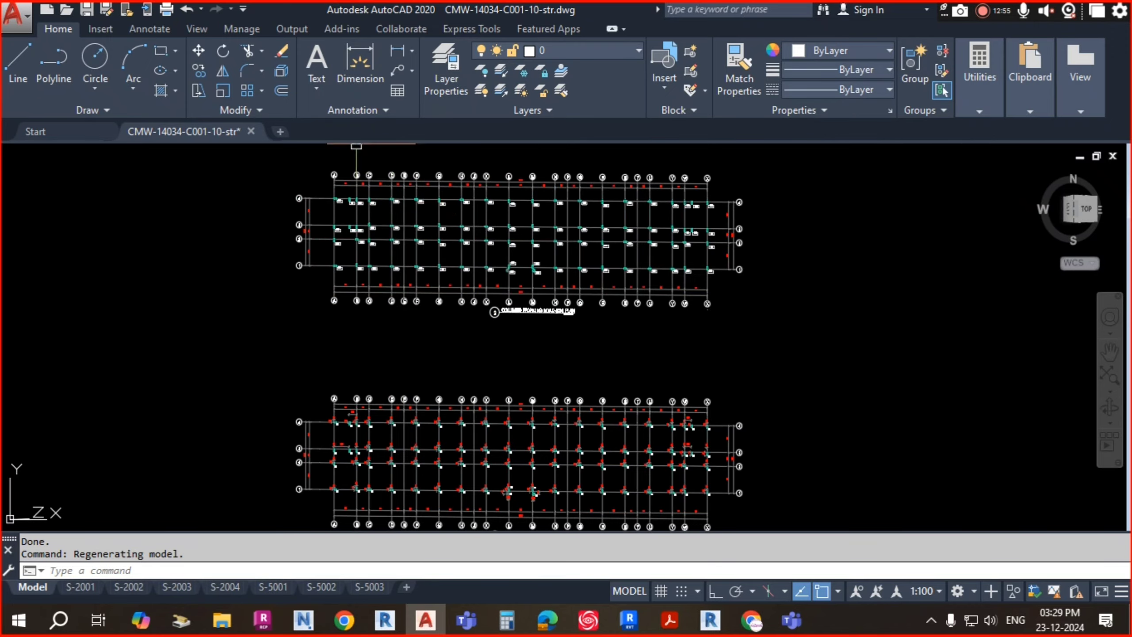
scroll(595, 409, down, 2)
scroll(594, 409, down, 2)
scroll(546, 232, up, 3)
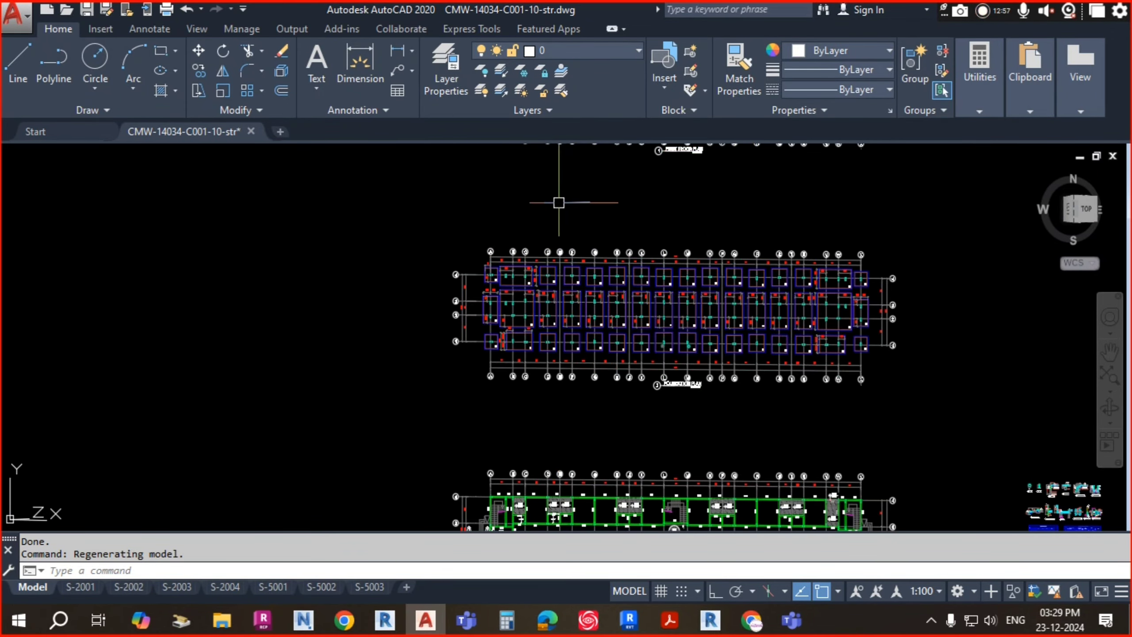
middle_drag(583, 246, 615, 494)
middle_drag(555, 467, 634, 206)
scroll(603, 264, up, 10)
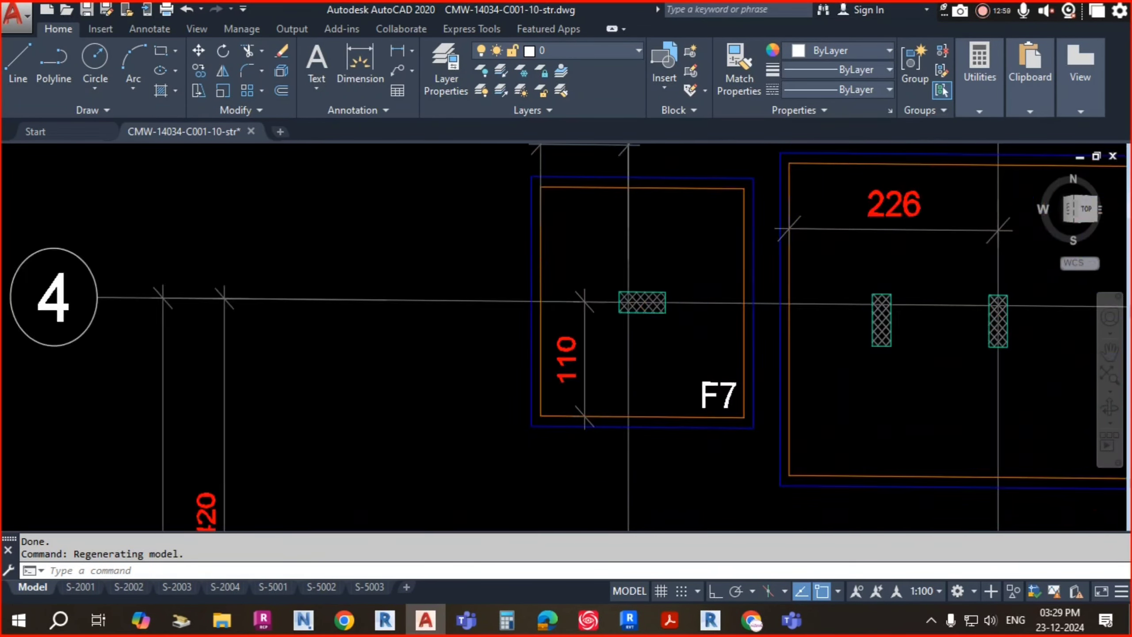
middle_drag(722, 367, 585, 305)
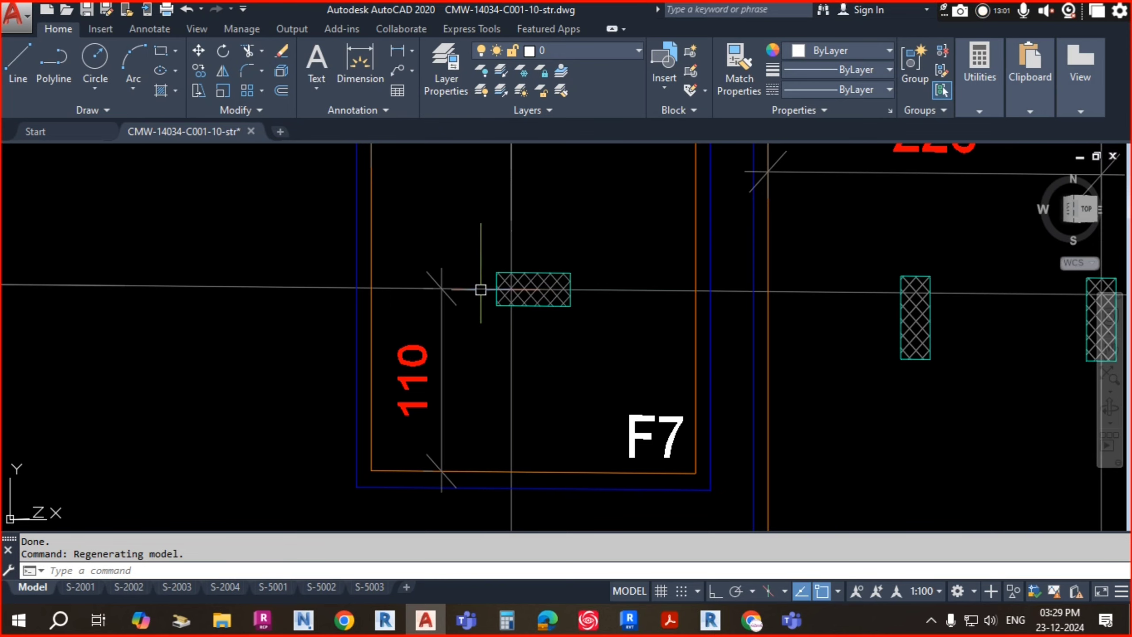
scroll(559, 280, down, 10)
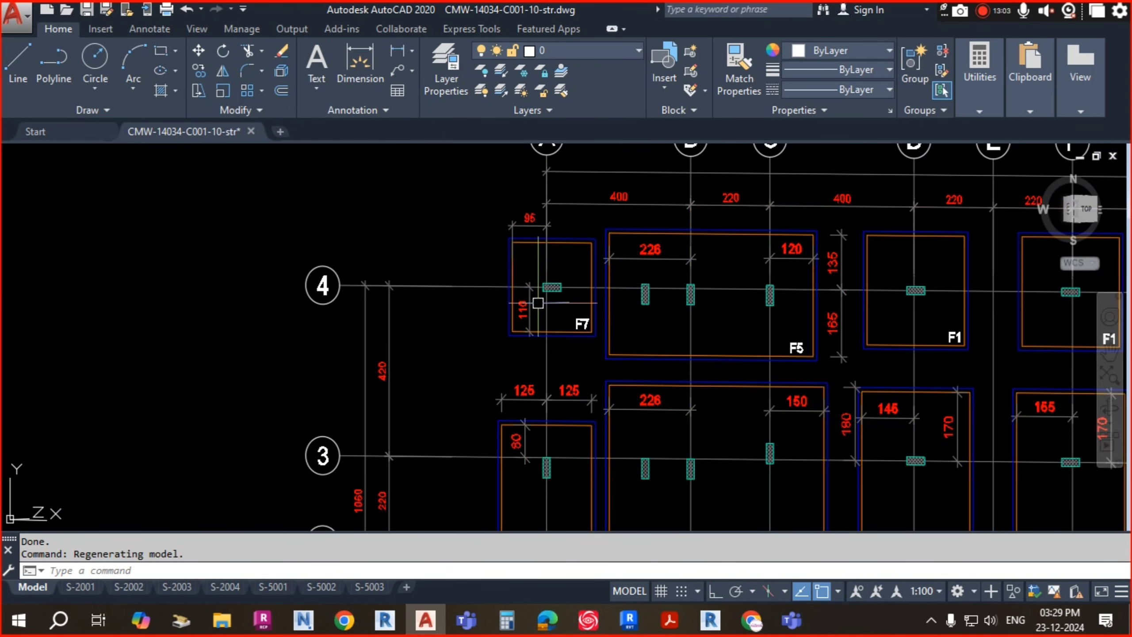
- Look through the floor plans in the AutoCAD drawing, from the First Floor Plan to the Ground Slab and Beams Plan
scroll(584, 250, down, 3)
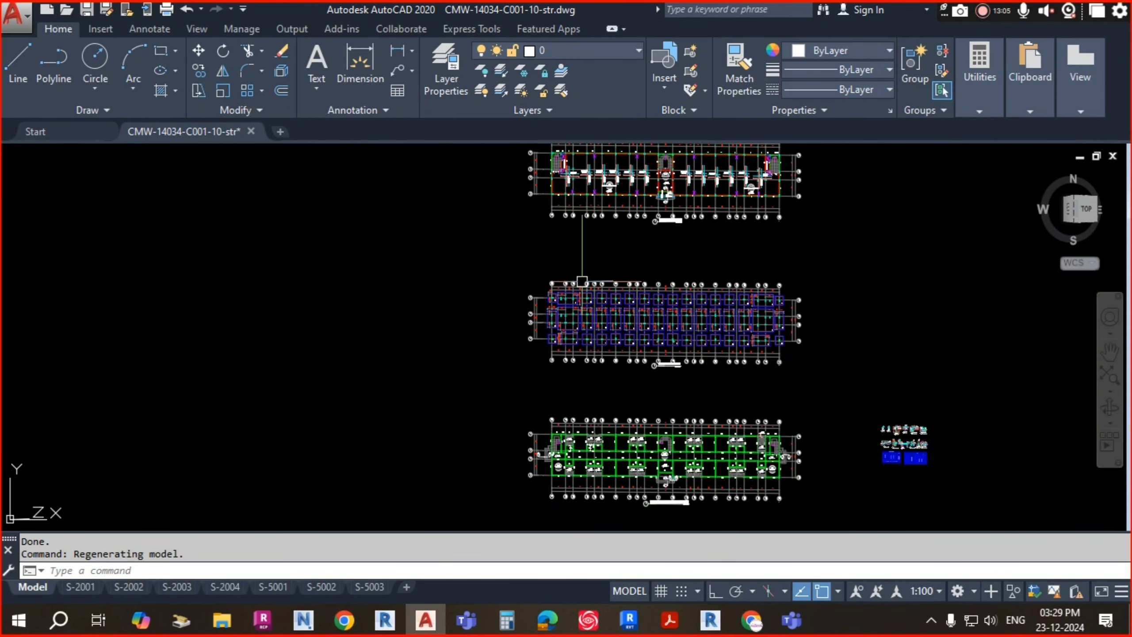
scroll(595, 235, up, 3)
middle_drag(596, 235, 548, 426)
scroll(718, 353, up, 2)
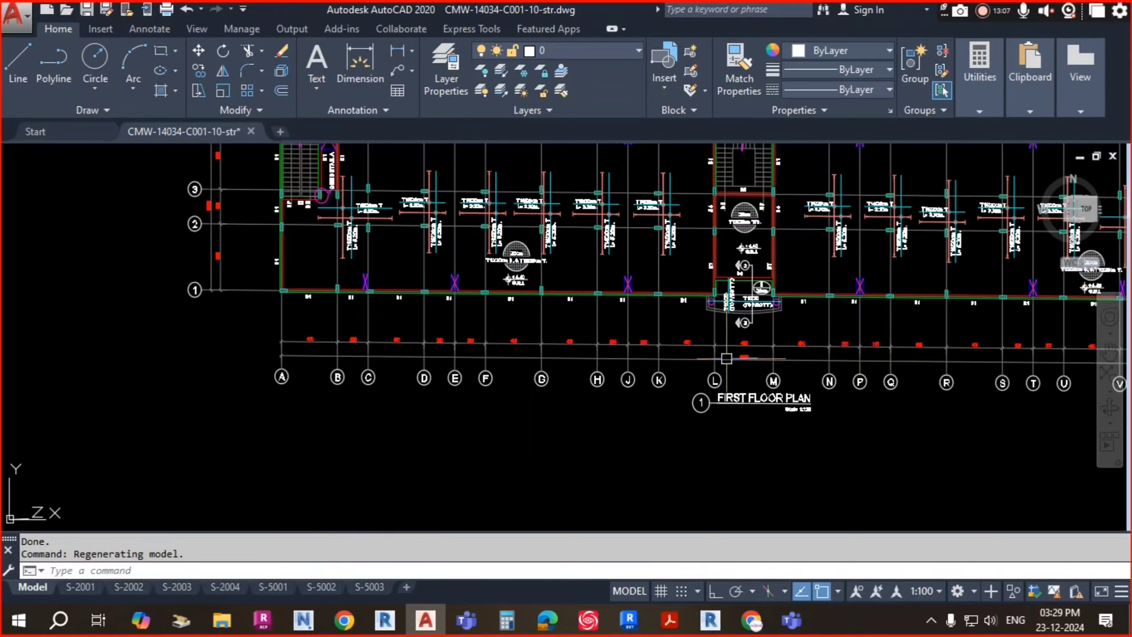
scroll(633, 368, down, 8)
scroll(589, 249, up, 4)
scroll(635, 324, up, 2)
scroll(668, 424, down, 6)
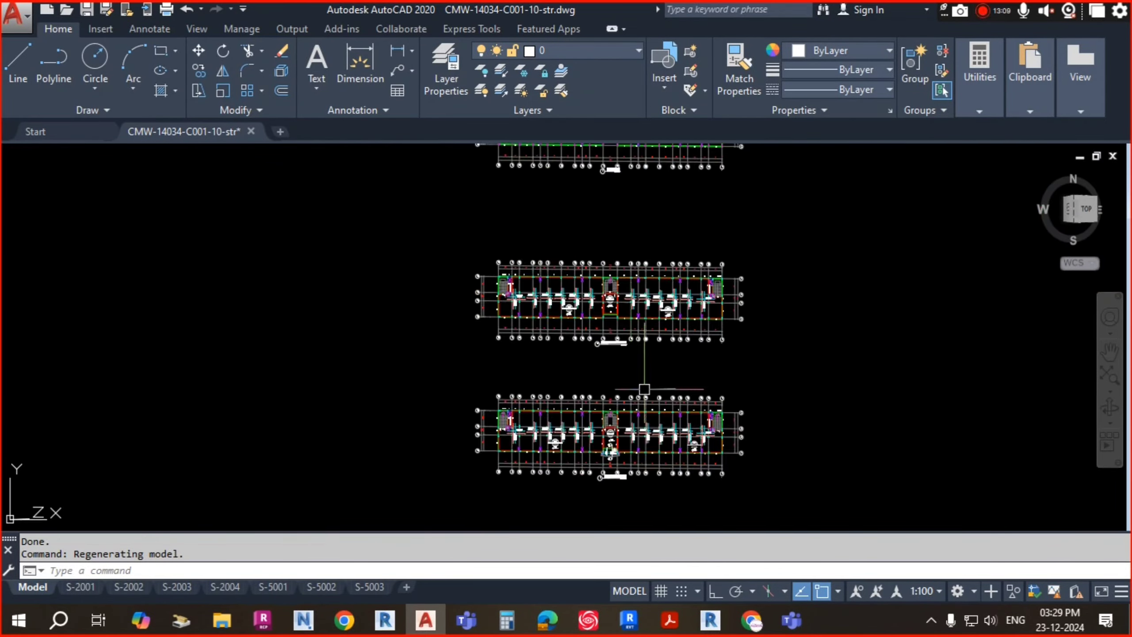
scroll(637, 482, up, 5)
scroll(638, 482, up, 6)
middle_drag(637, 482, 660, 426)
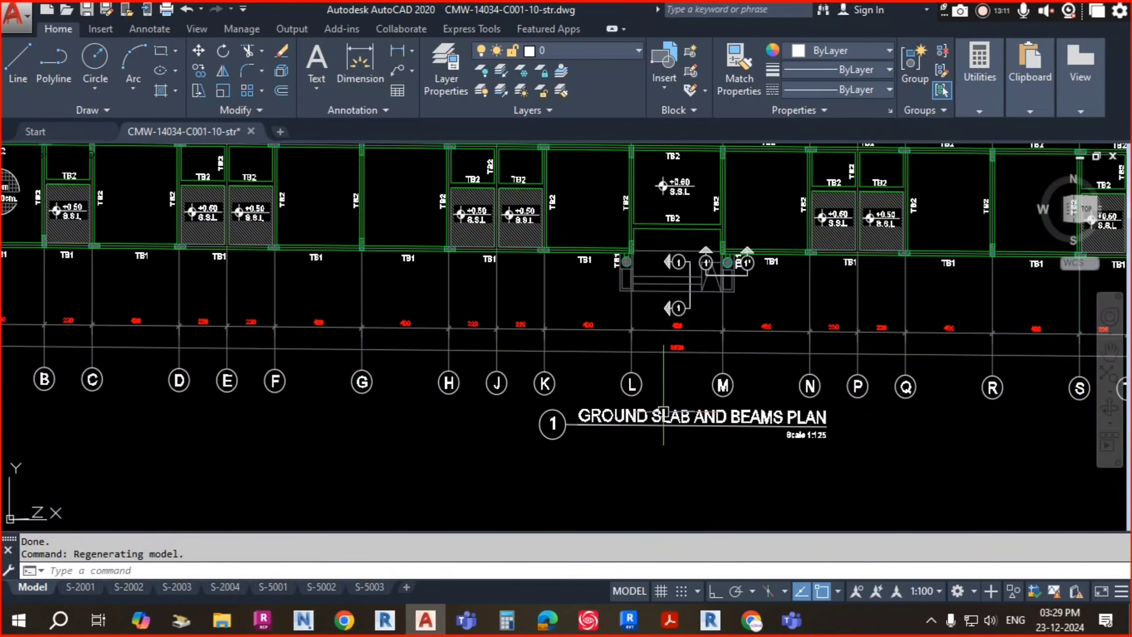
- Examine the columns in the Ground Slab and Beams Plan and in the floor plans above it
scroll(662, 414, down, 4)
scroll(418, 328, up, 10)
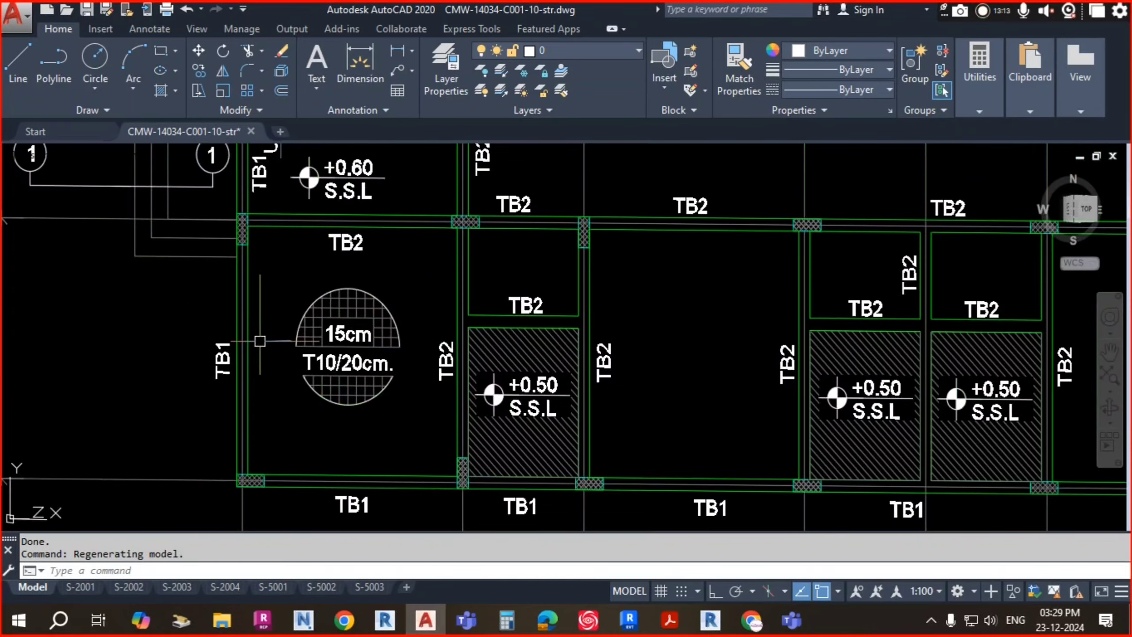
scroll(541, 282, down, 12)
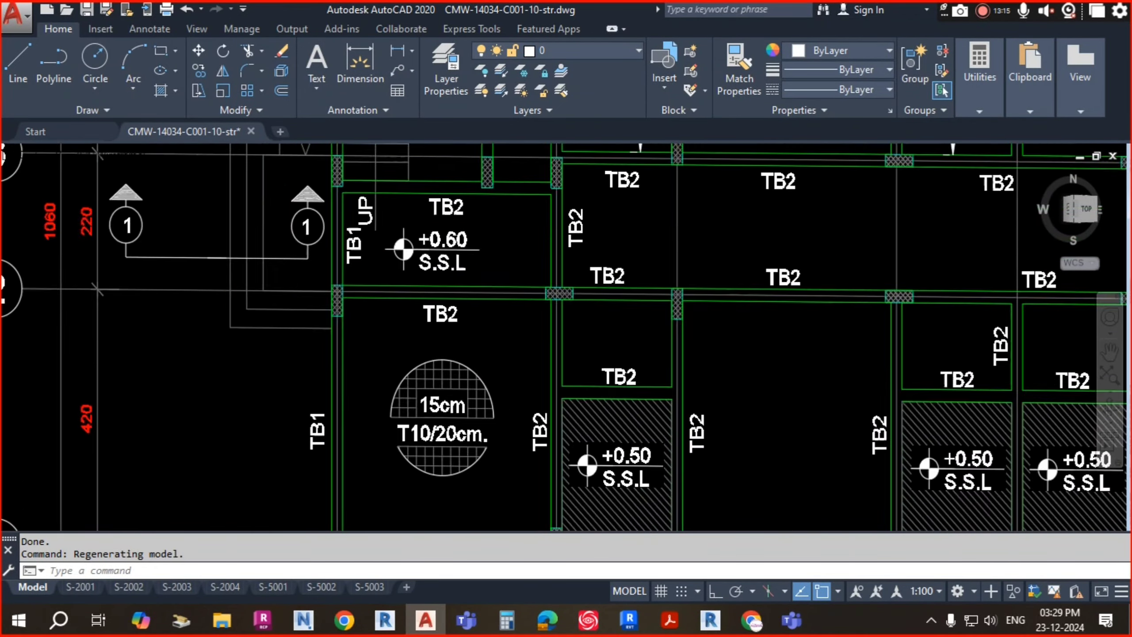
scroll(541, 281, up, 8)
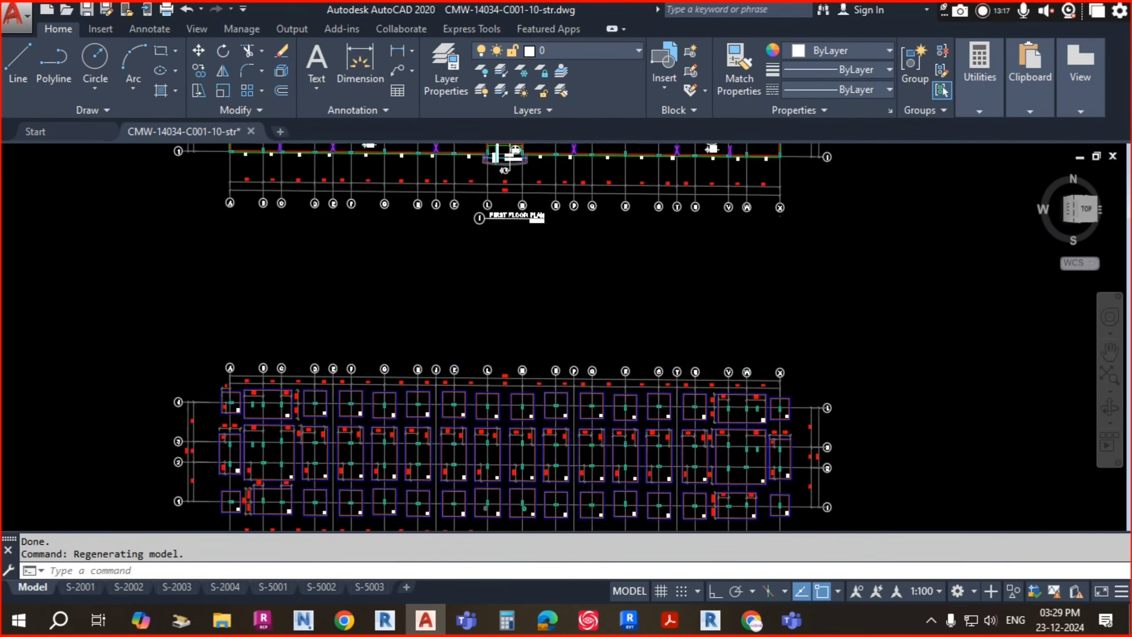
scroll(519, 313, down, 4)
scroll(519, 312, up, 8)
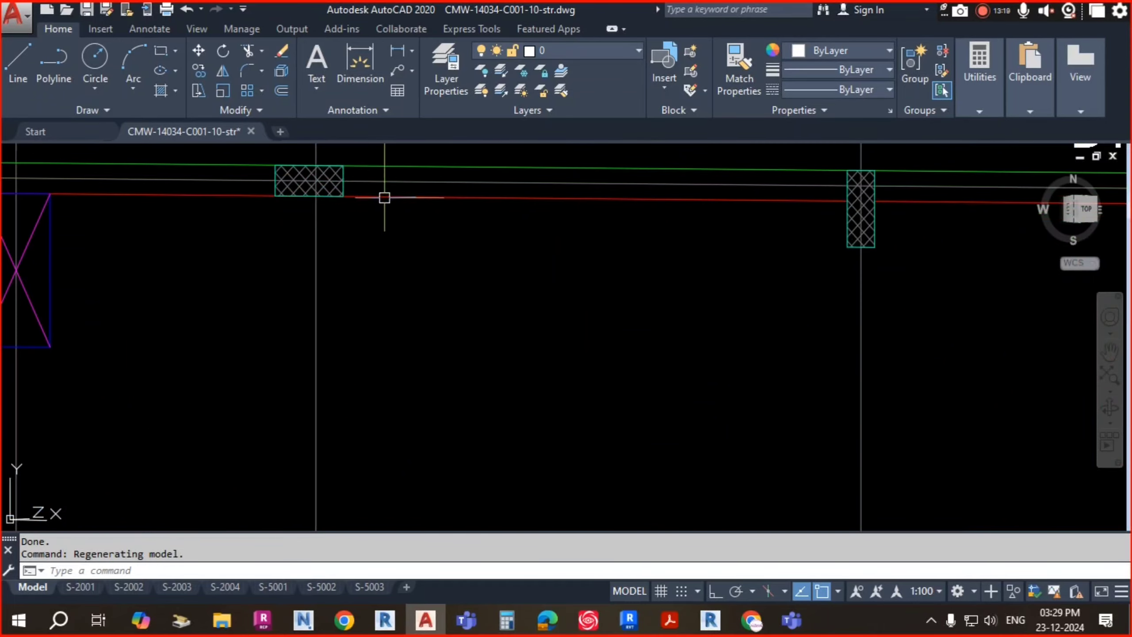
- Follow the columns through the AutoCAD plans from the Second Floor Plan up to the Top Roof Plan
scroll(491, 387, down, 5)
scroll(614, 310, down, 3)
scroll(614, 311, up, 8)
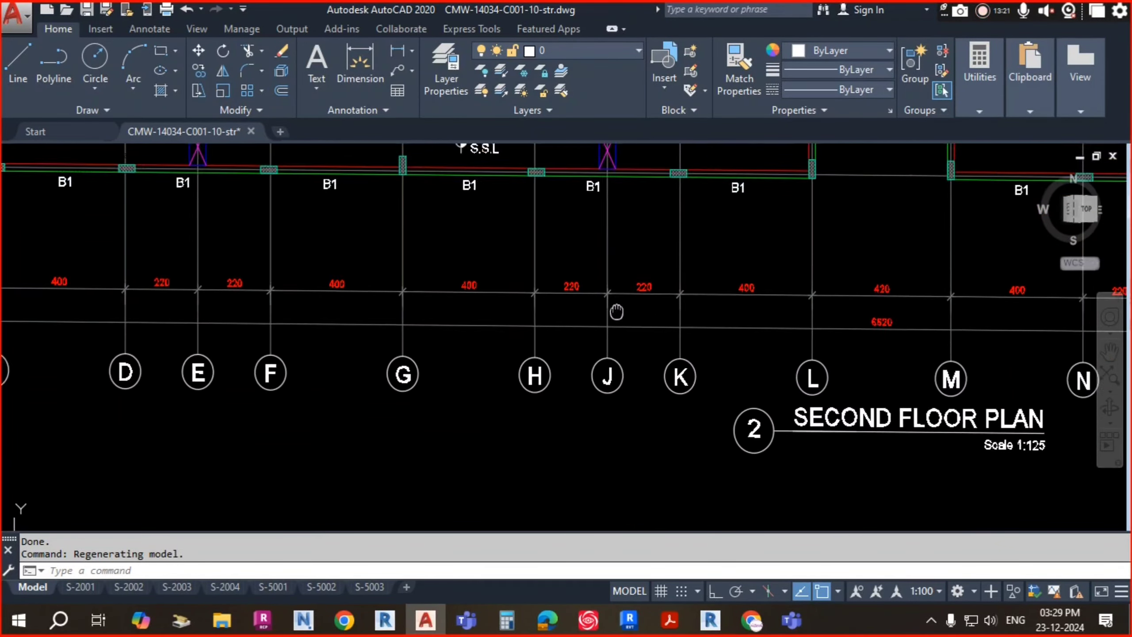
scroll(516, 240, down, 5)
scroll(516, 241, up, 6)
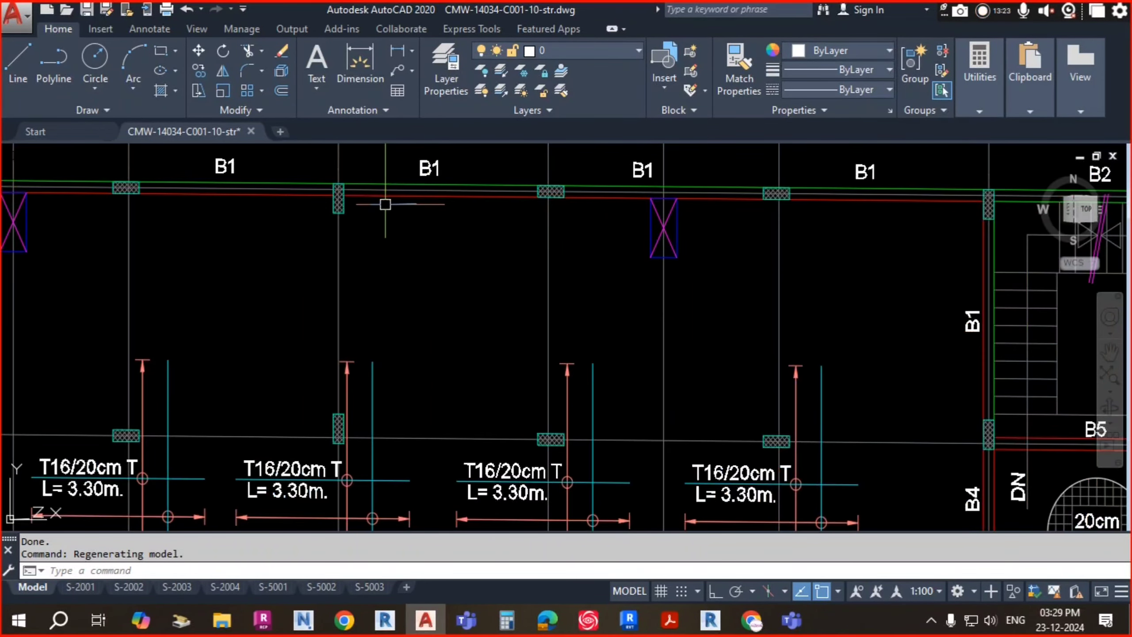
scroll(197, 213, down, 6)
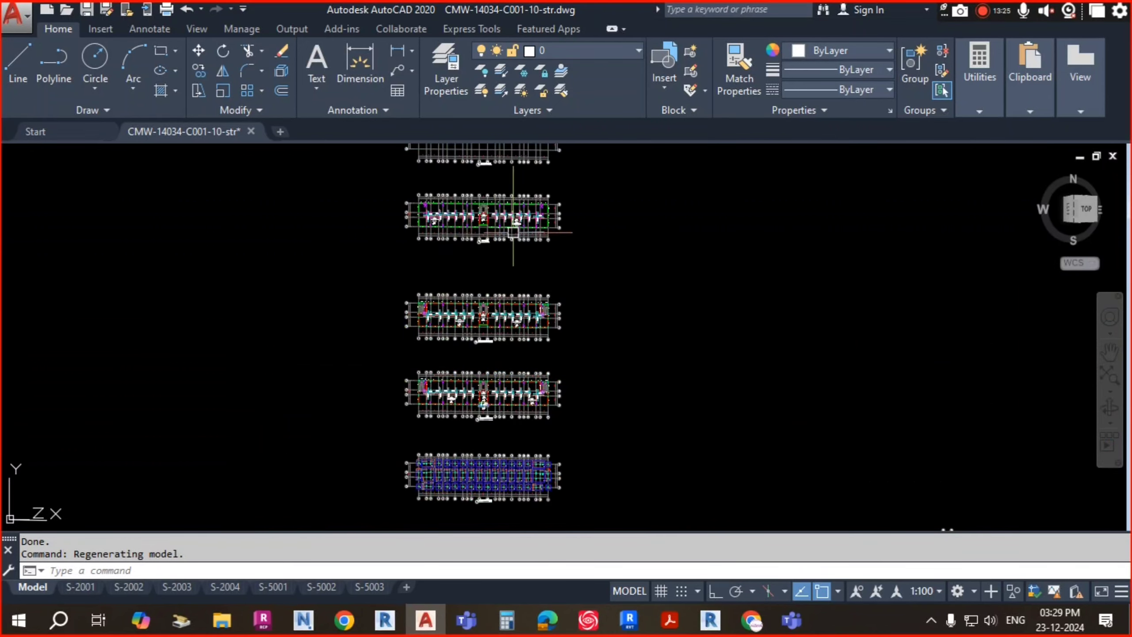
scroll(420, 235, up, 5)
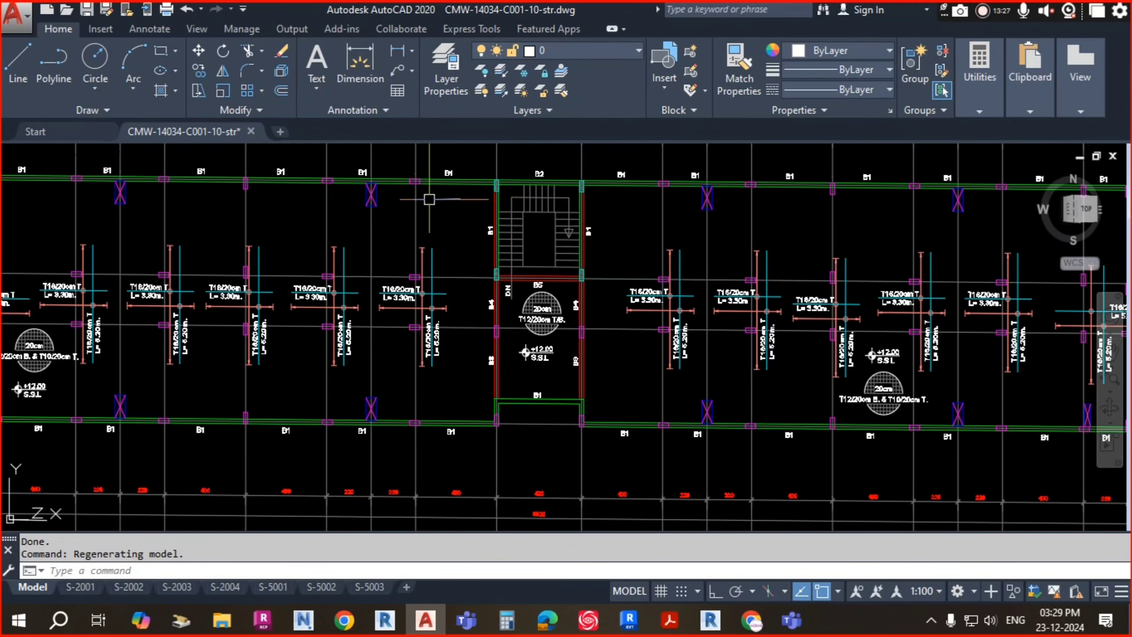
scroll(501, 327, down, 6)
scroll(512, 338, up, 4)
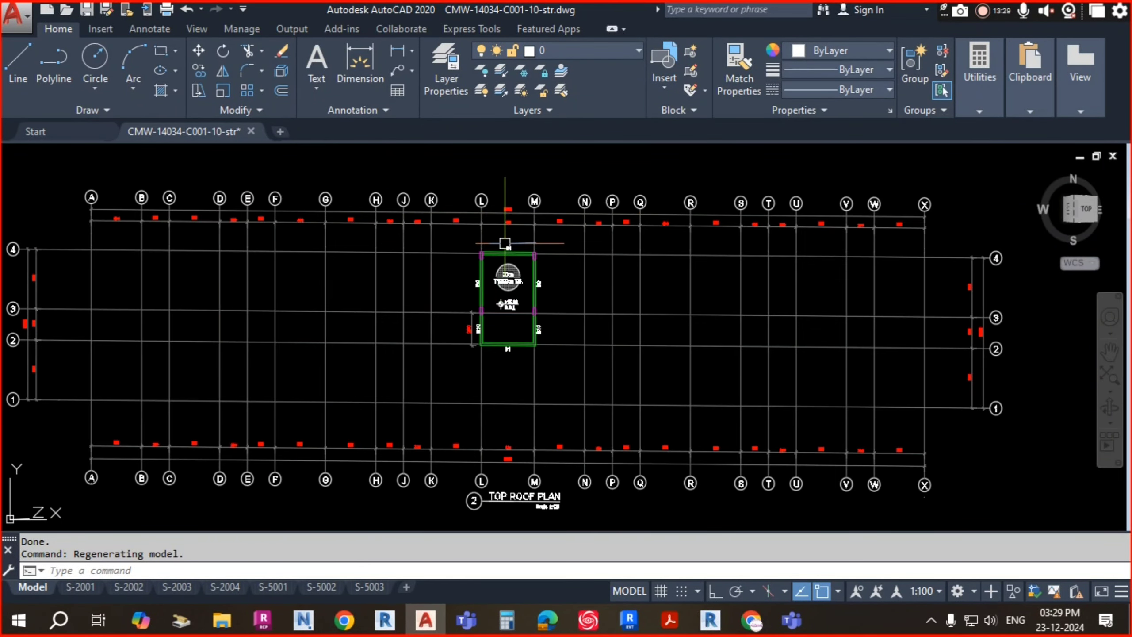
scroll(540, 260, up, 2)
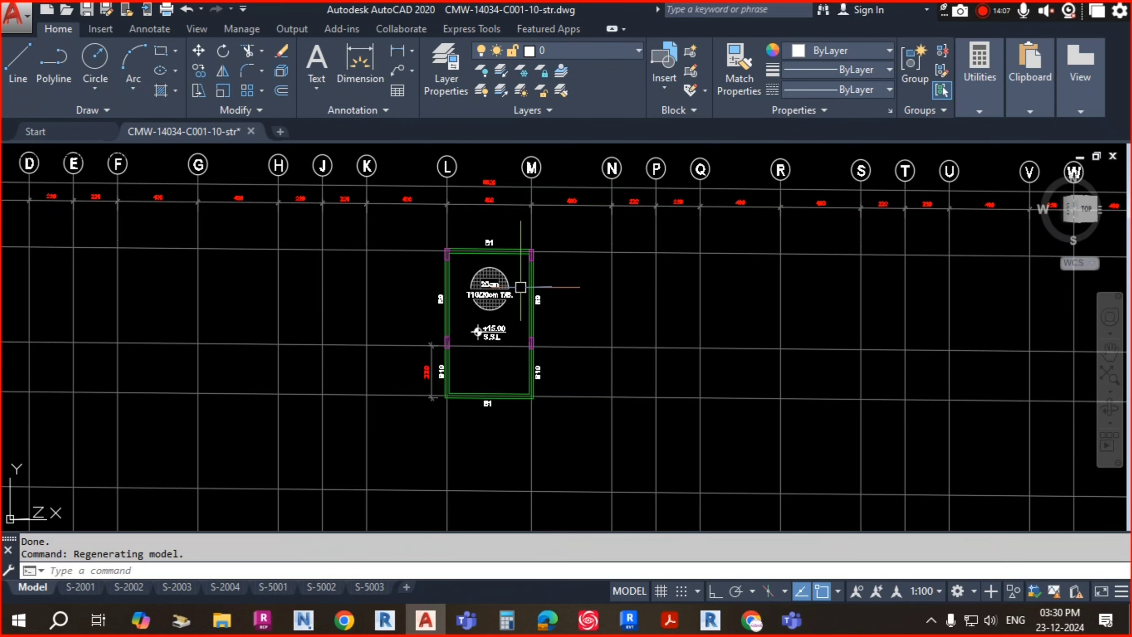
scroll(517, 308, down, 4)
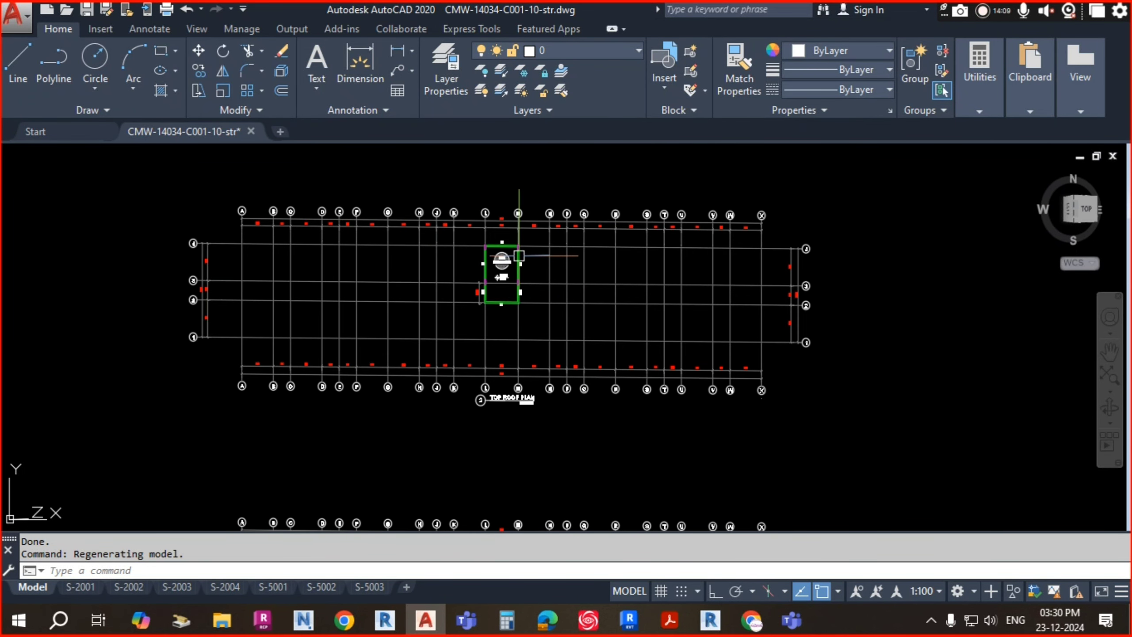
- Switch to Revit and set the upper limit of the 200 x 500mm_C1 column to 1st Floor
mouse_move(797, 622)
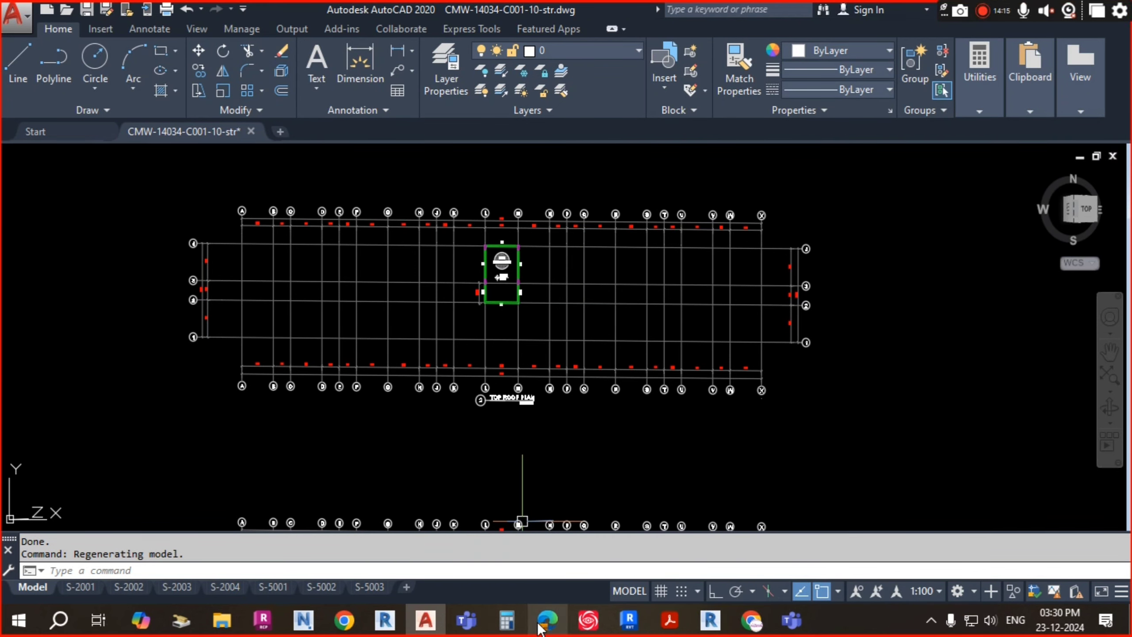
mouse_move(629, 619)
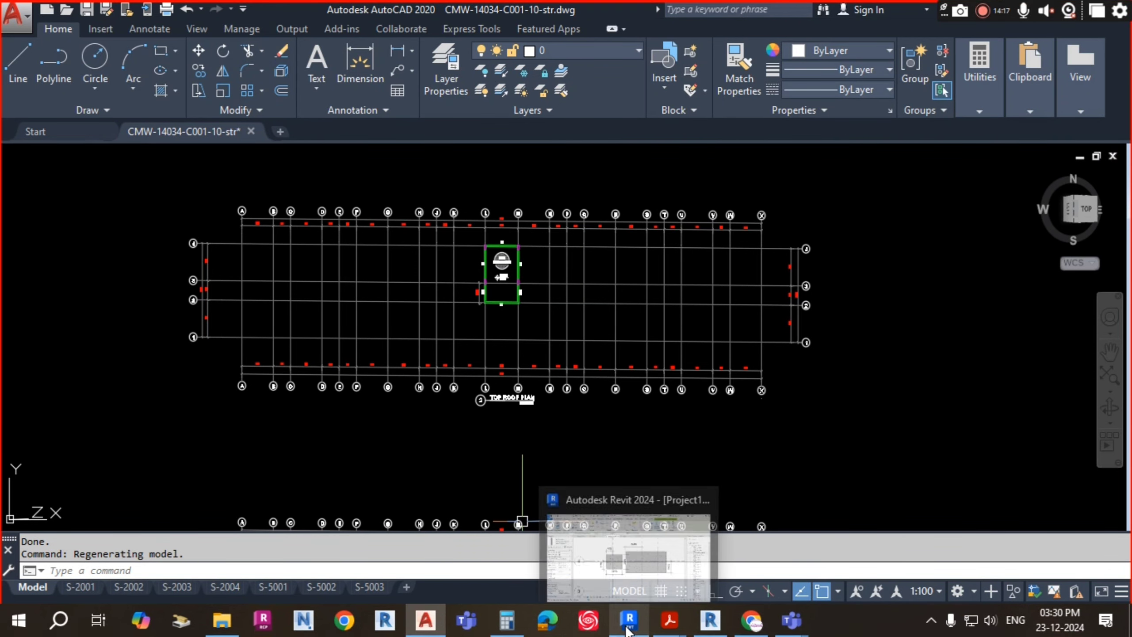
click(628, 543)
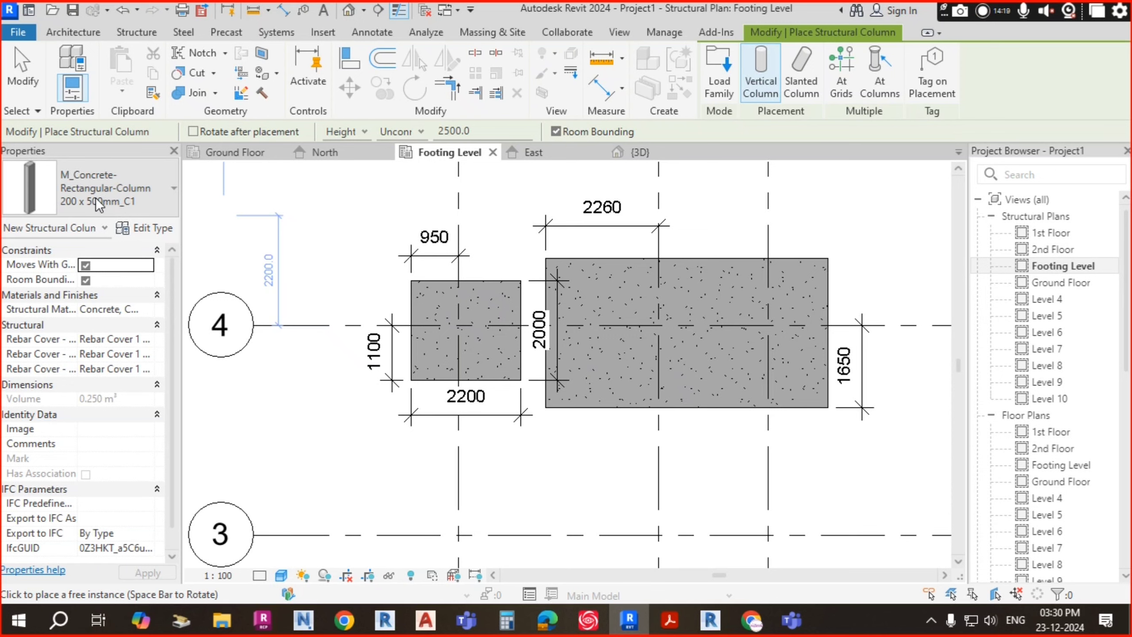
click(399, 132)
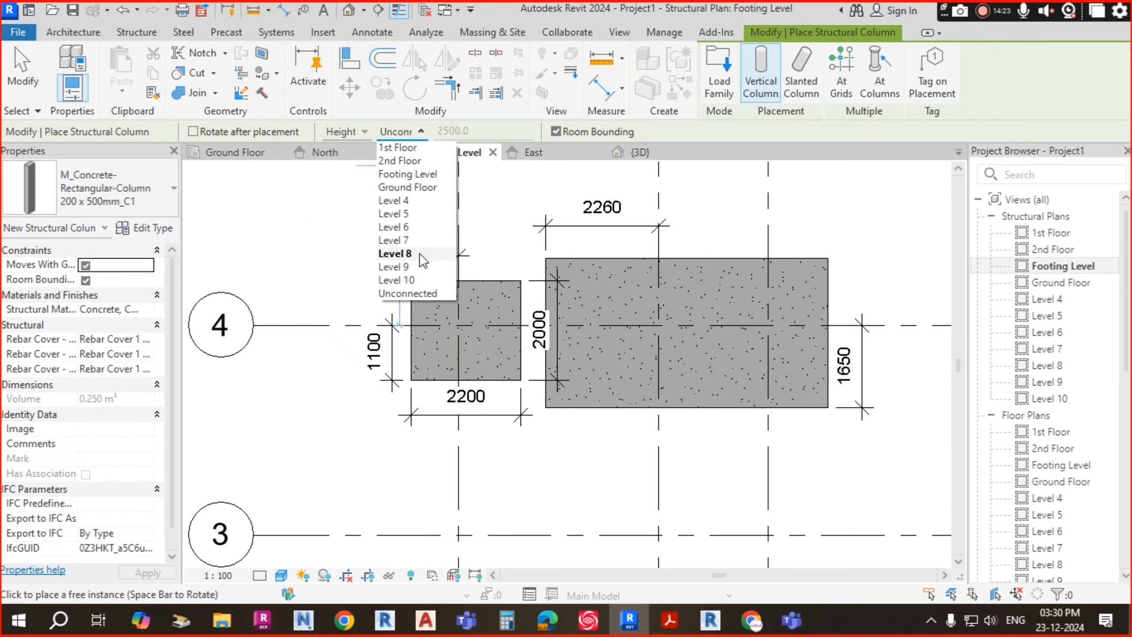
click(412, 148)
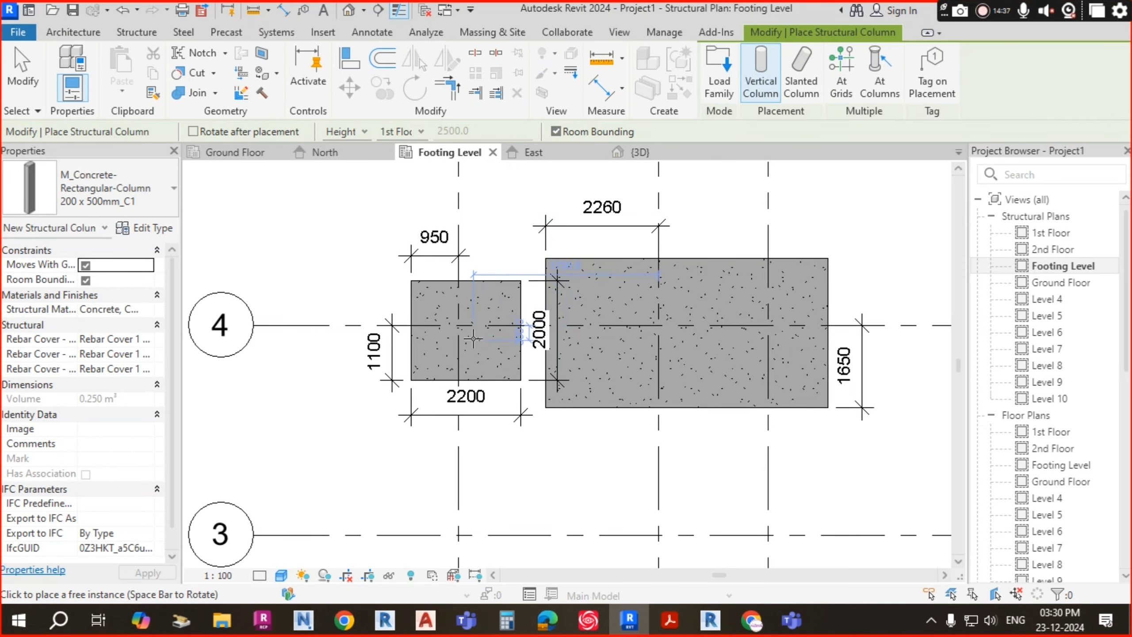
- Place the 200 x 500mm_C1 column at the intersection of grids A and 4 and end the placement
scroll(447, 308, up, 5)
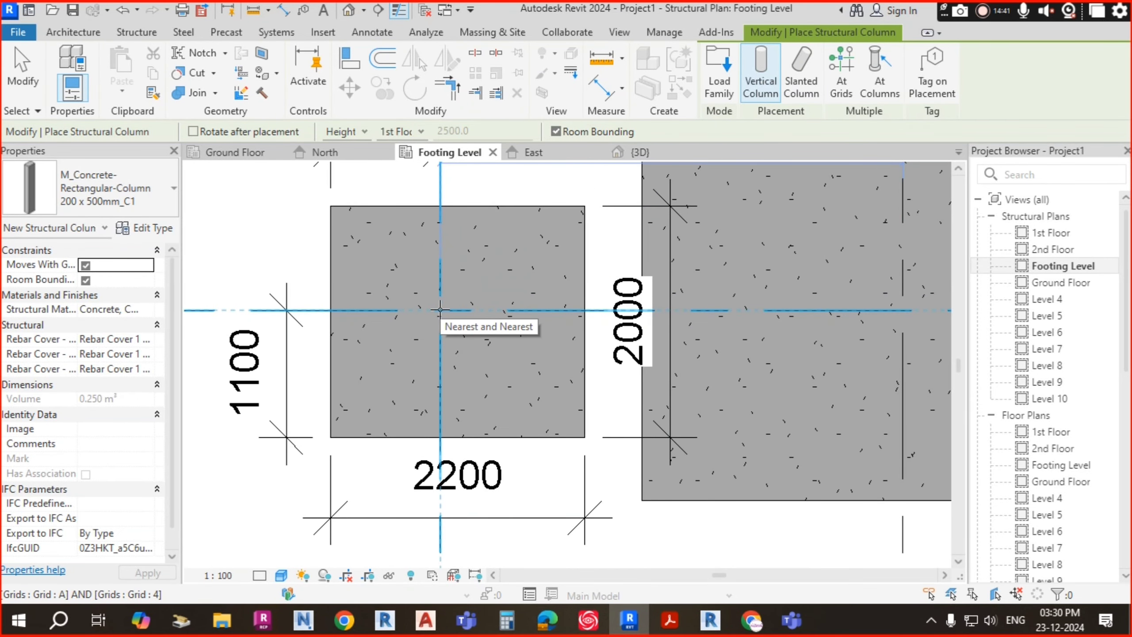
click(440, 309)
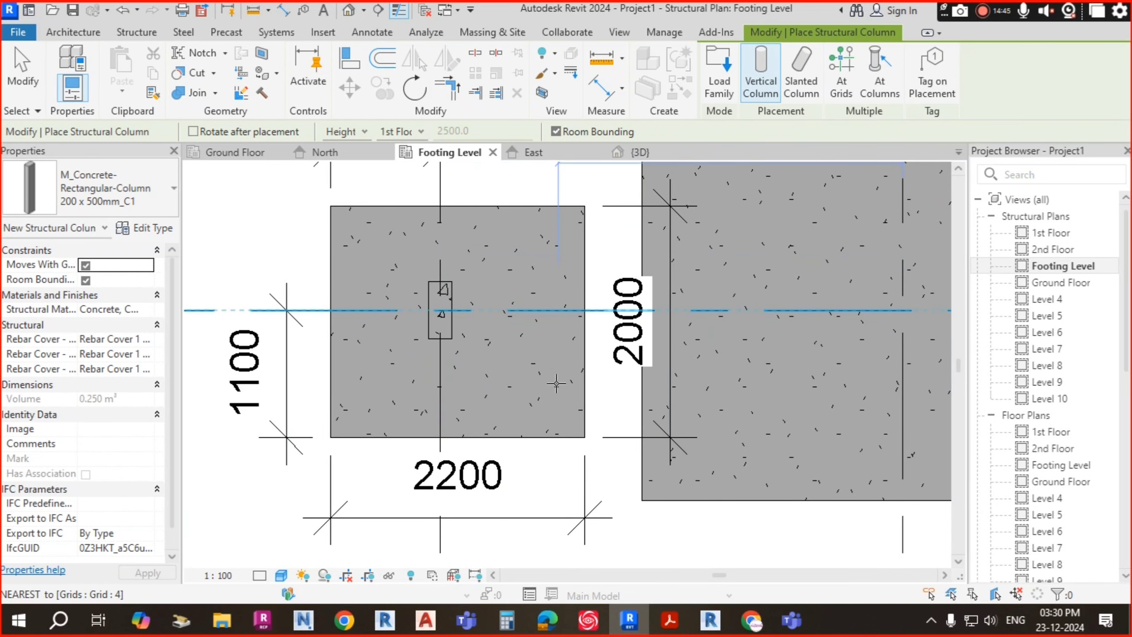
key(Escape)
- Switch to the AutoCAD drawing and examine the orientation of the first C1 column on grid line 4
click(451, 333)
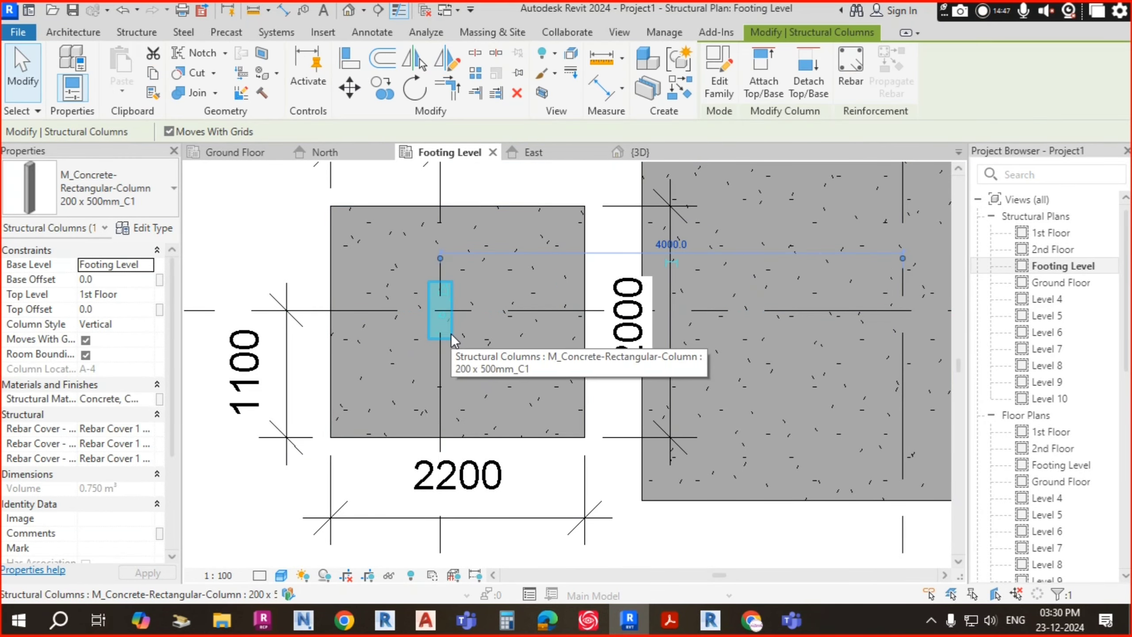
key(alt+Tab)
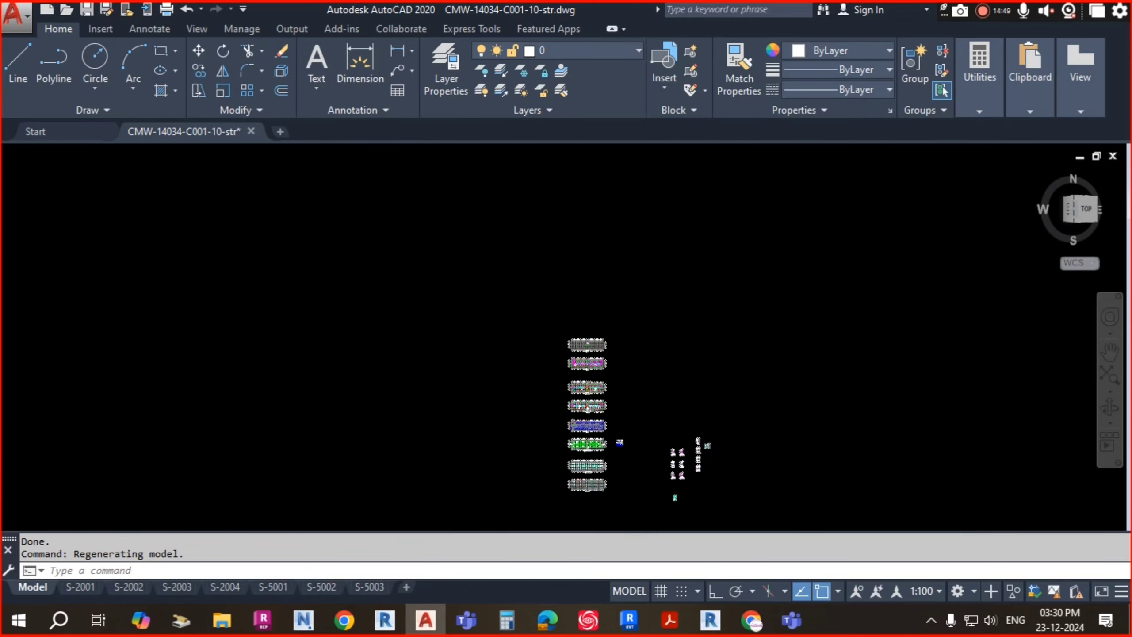
scroll(550, 289, up, 8)
scroll(551, 288, down, 5)
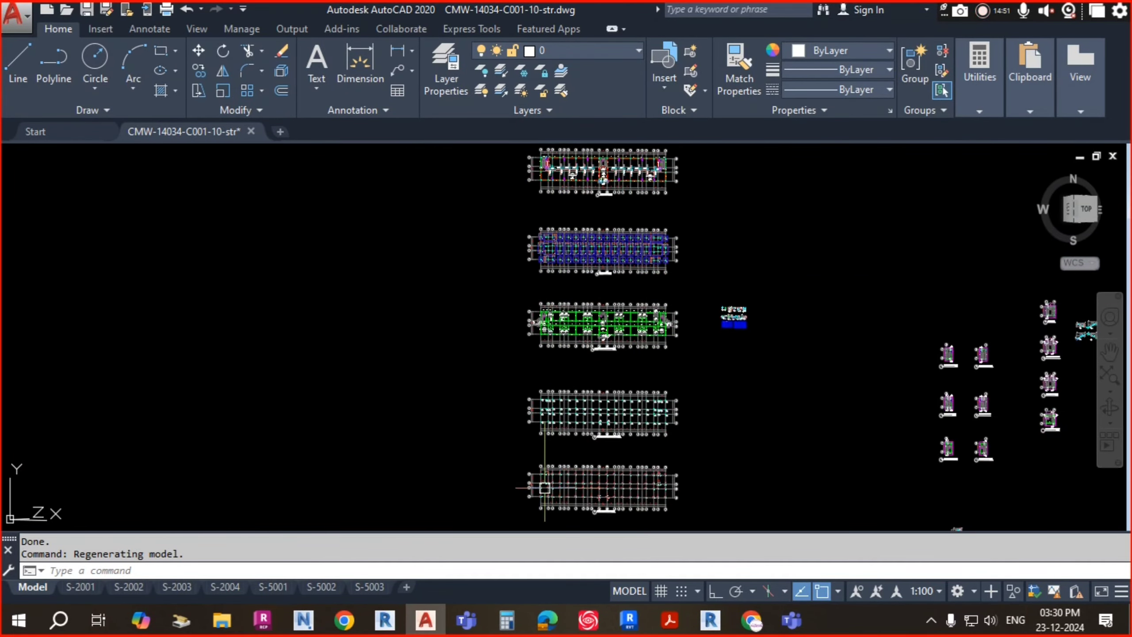
scroll(551, 288, up, 10)
scroll(571, 378, down, 8)
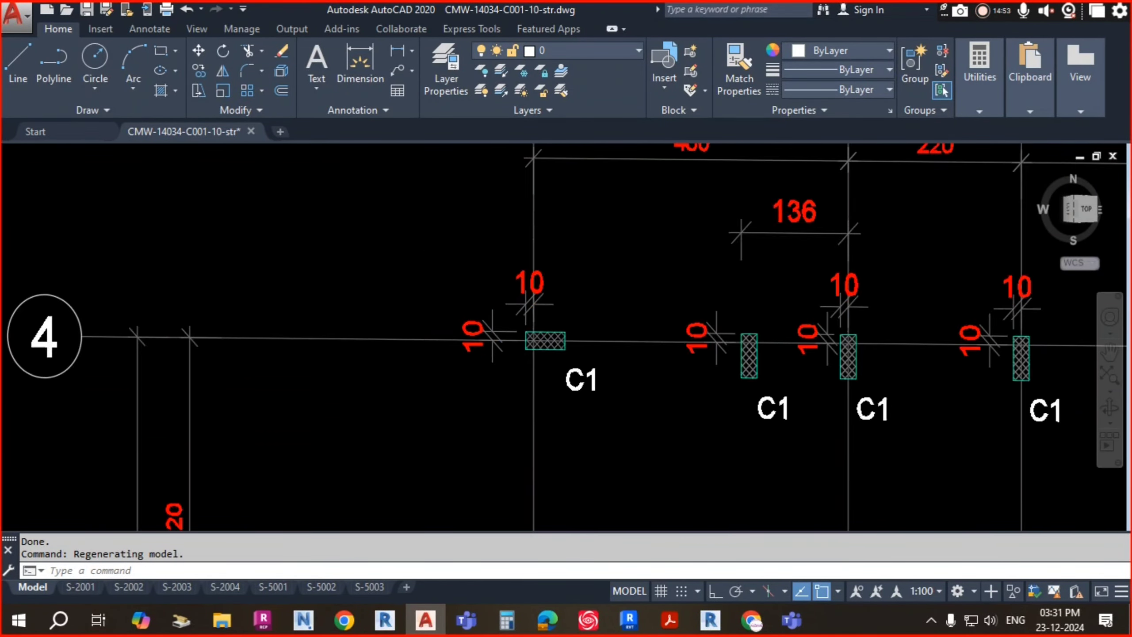
scroll(588, 318, up, 8)
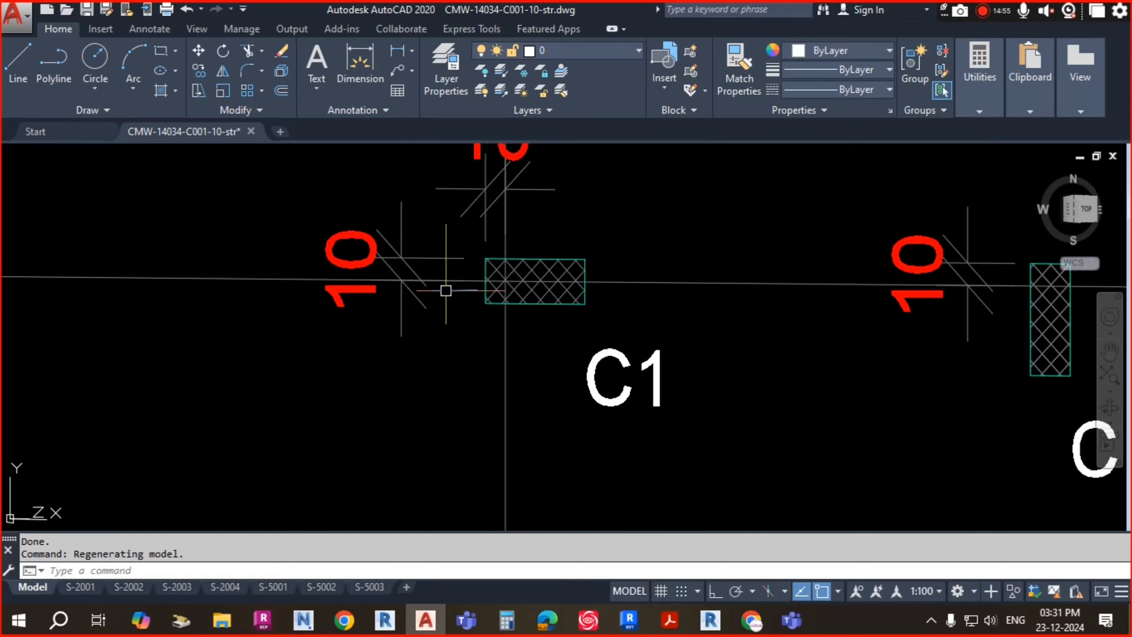
- Switch back to Revit and rotate the column at grids A and 4 so its long side runs along grid 4
key(alt+Tab)
click(449, 299)
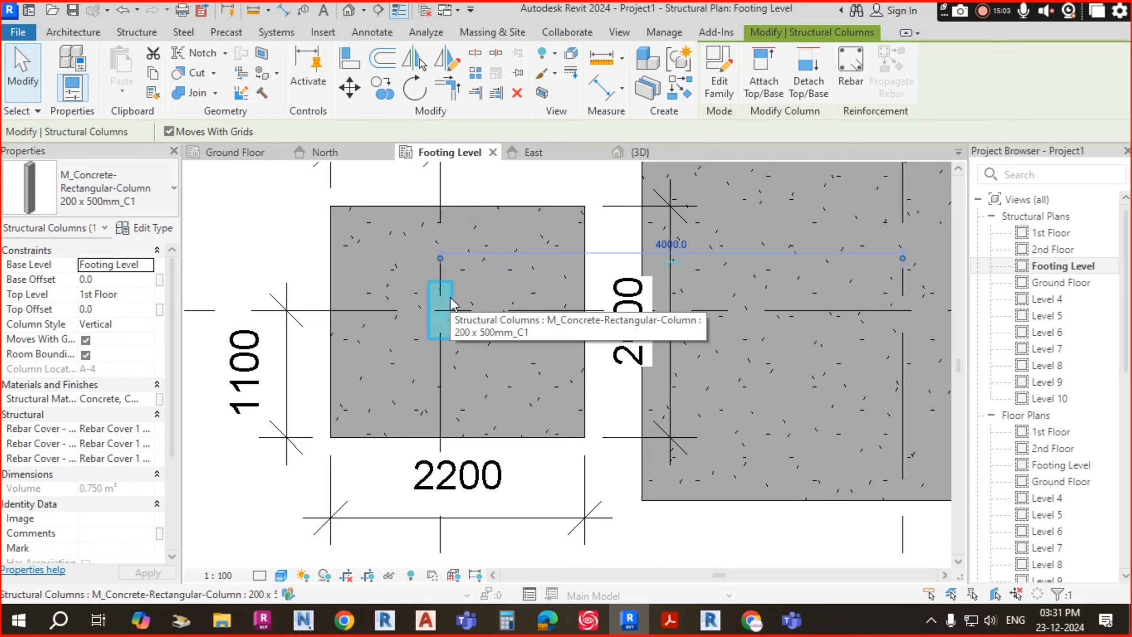
key(space)
key(space)
key(space)
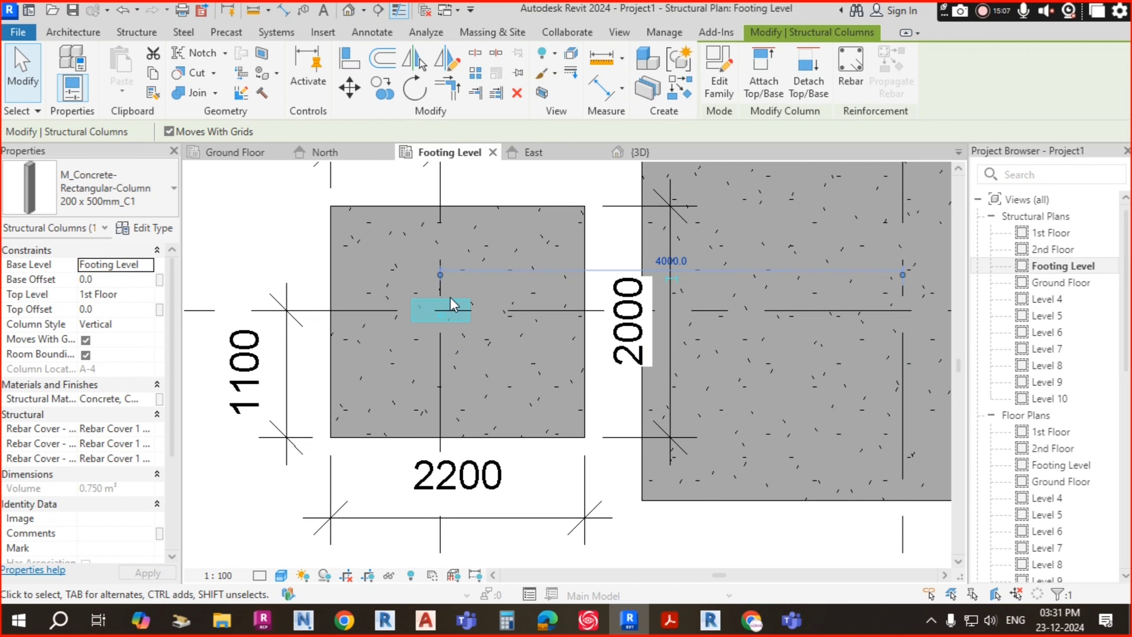
key(space)
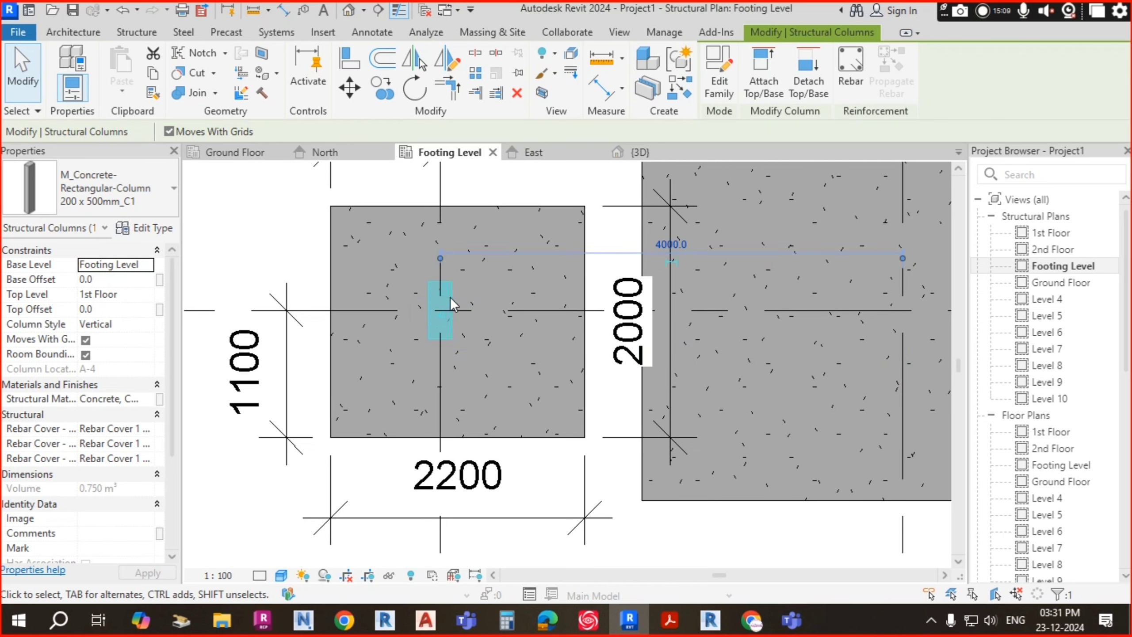
key(space)
key(space)
key(space)
key(space)
key(space)
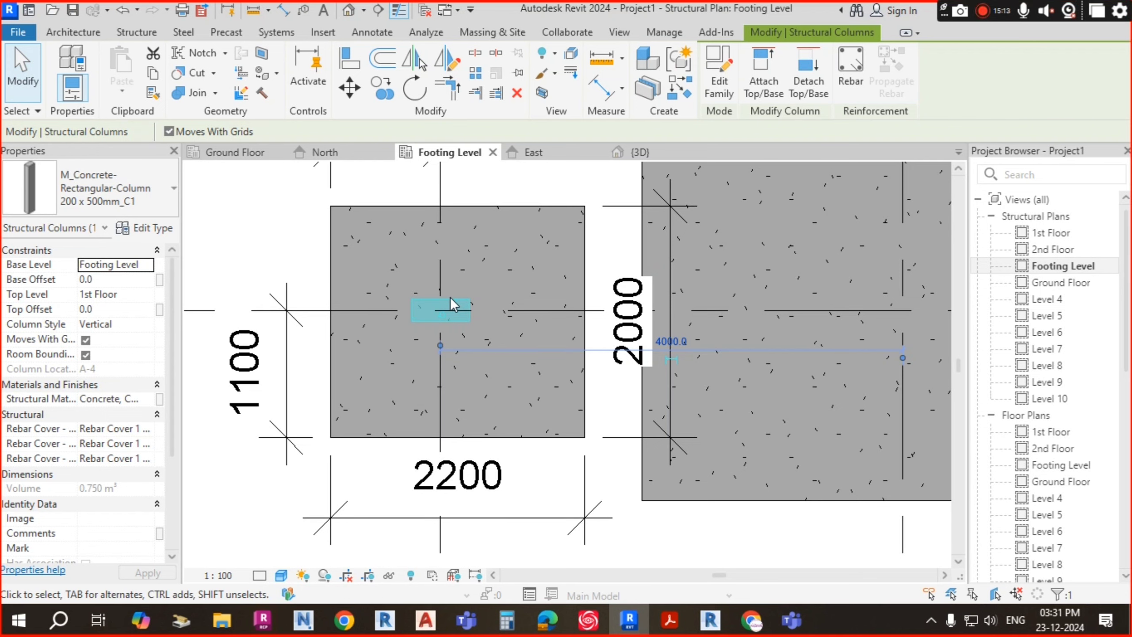
key(space)
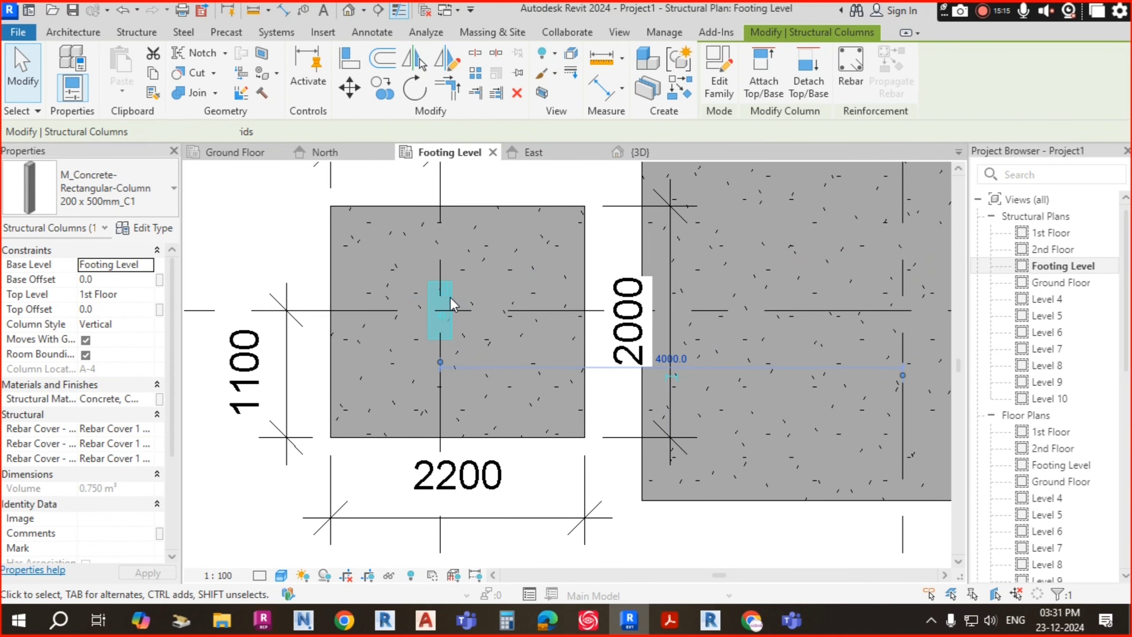
key(space)
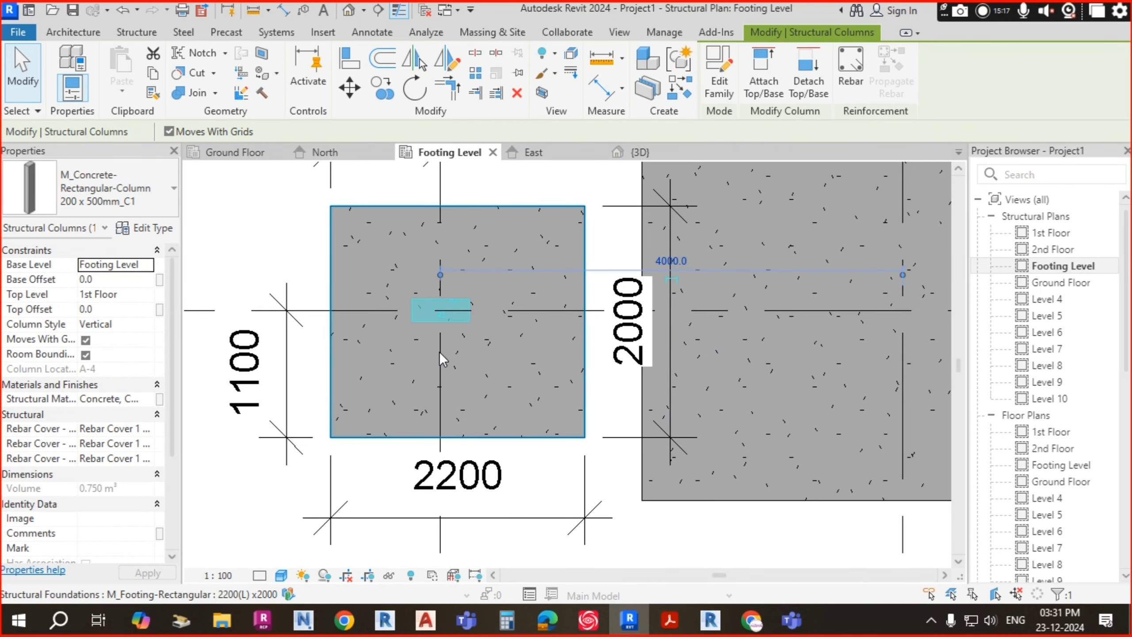
scroll(446, 341, up, 2)
key(Escape)
- Switch to the AutoCAD drawing and check the offsets of the first C1 column from its grid lines
key(alt+Tab)
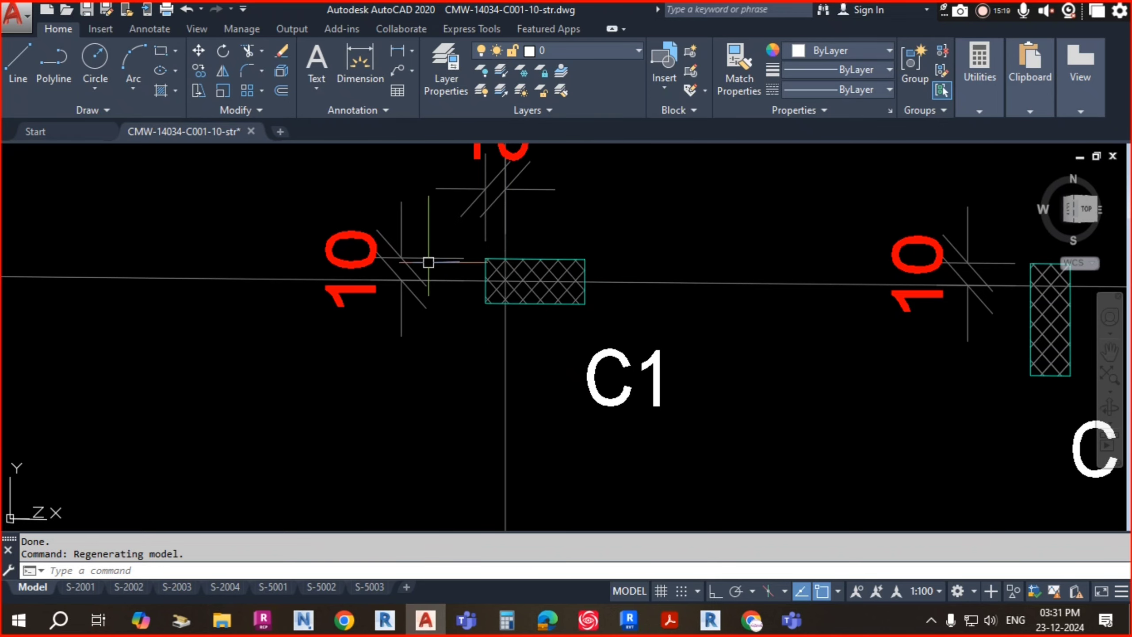
middle_drag(430, 261, 498, 311)
scroll(540, 306, down, 4)
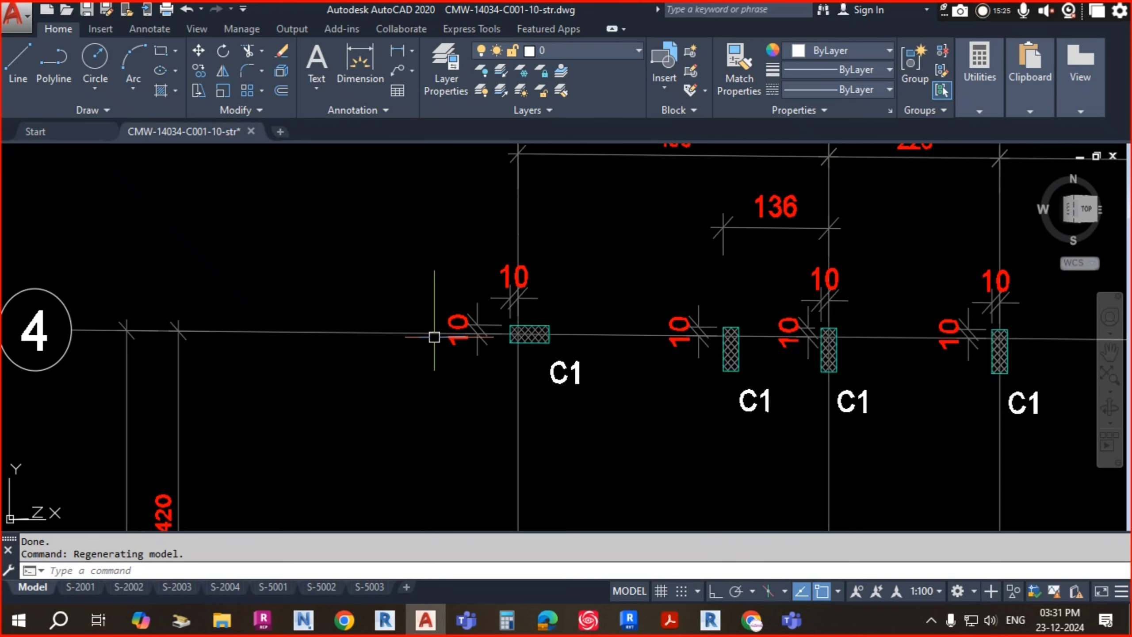
- Switch to Revit and add an aligned dimension between the column's upper long edge and grid 4, placed beside the column
key(alt+Tab)
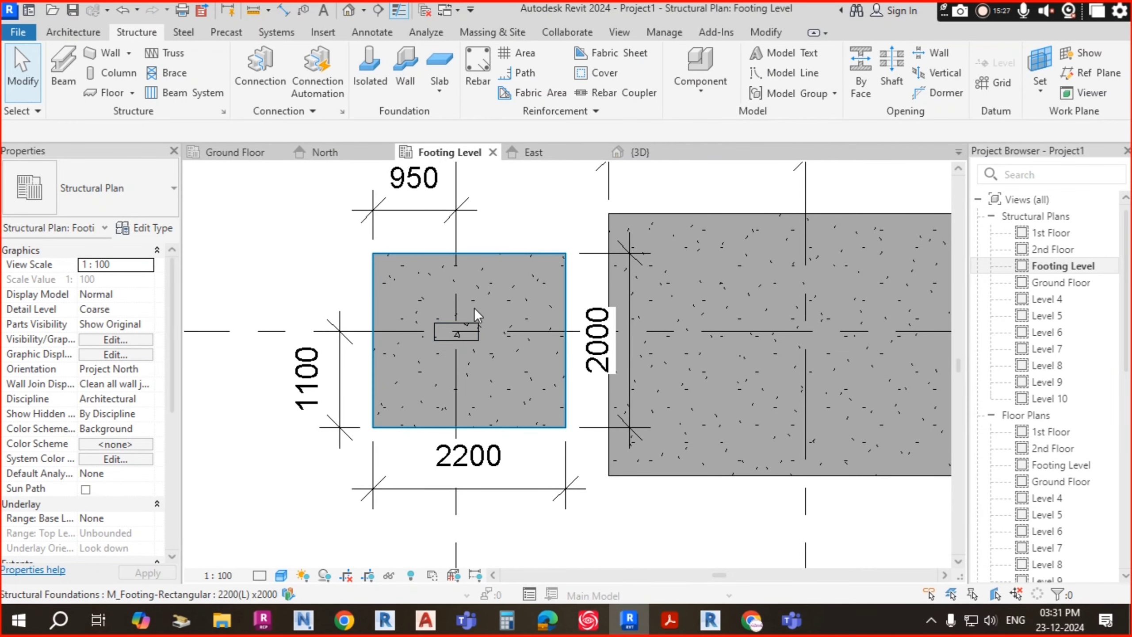
click(469, 335)
scroll(446, 336, up, 2)
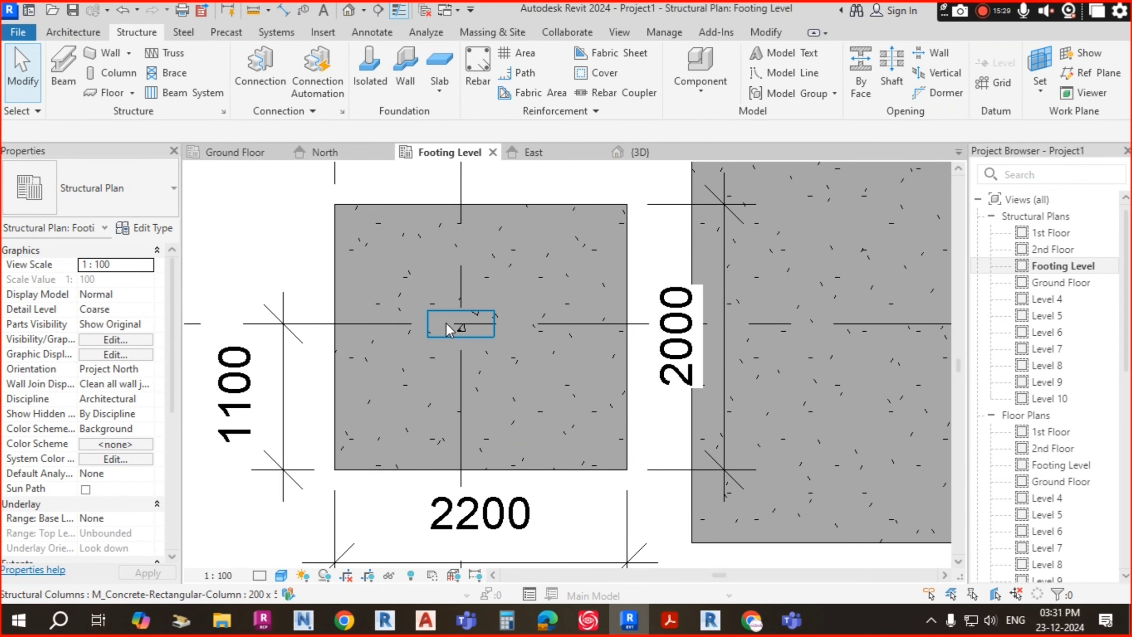
scroll(446, 322, down, 1)
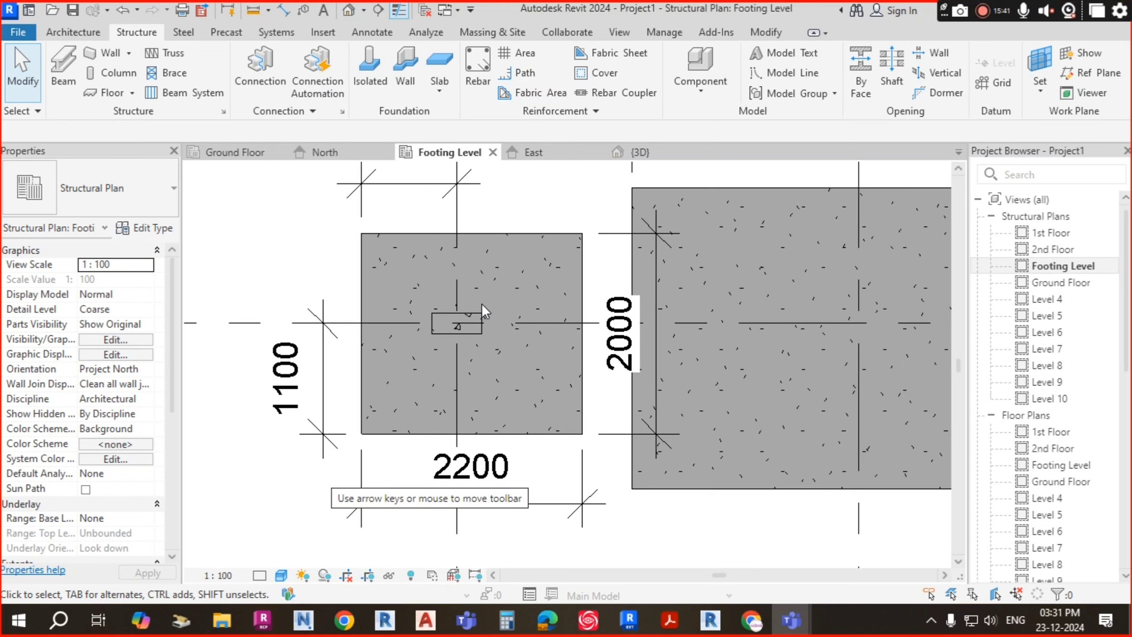
click(371, 31)
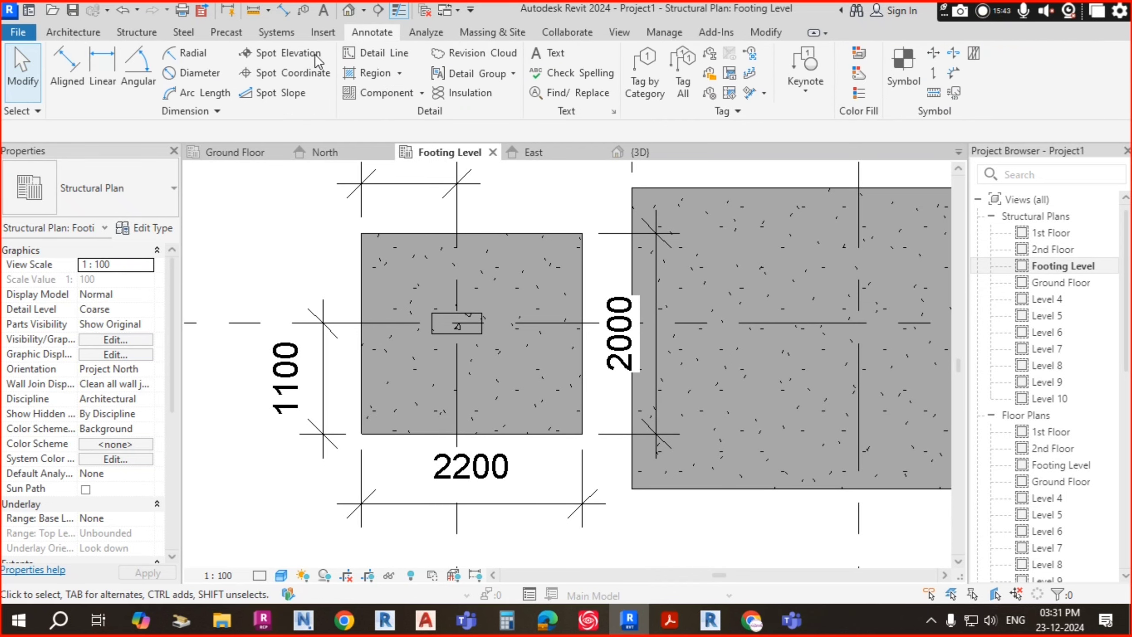
click(67, 67)
scroll(451, 334, up, 3)
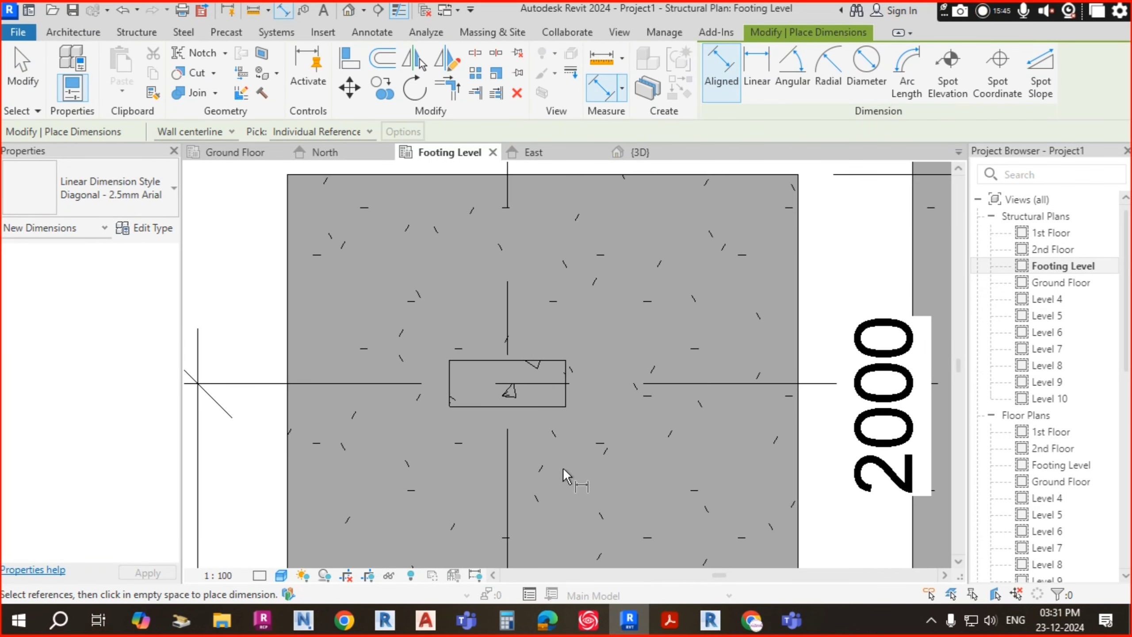
click(485, 360)
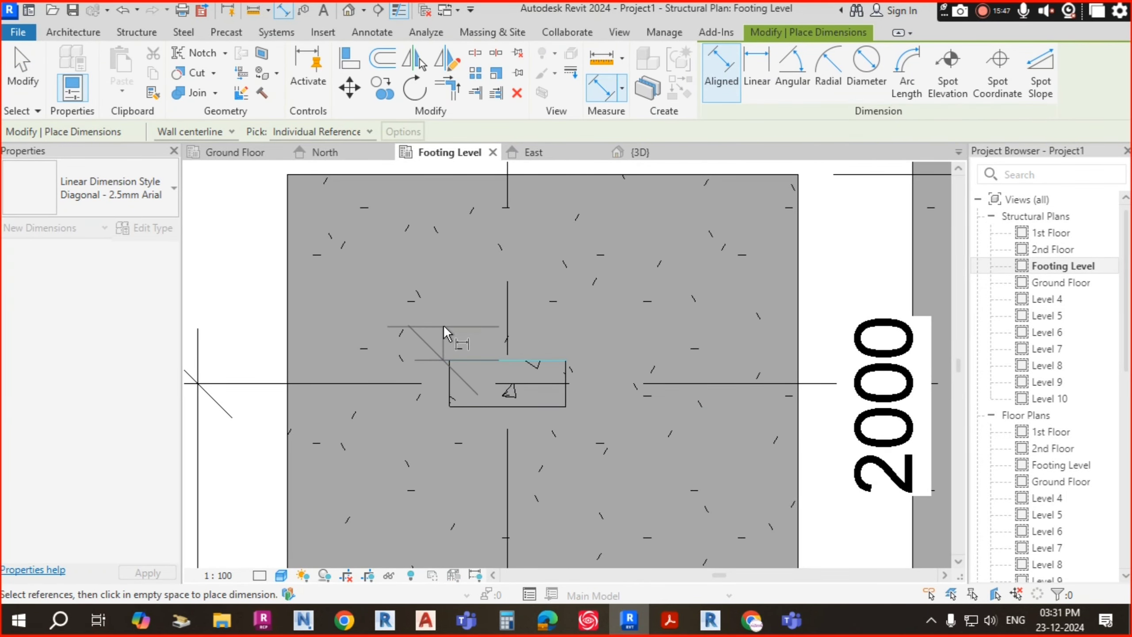
scroll(443, 329, down, 2)
scroll(426, 369, up, 2)
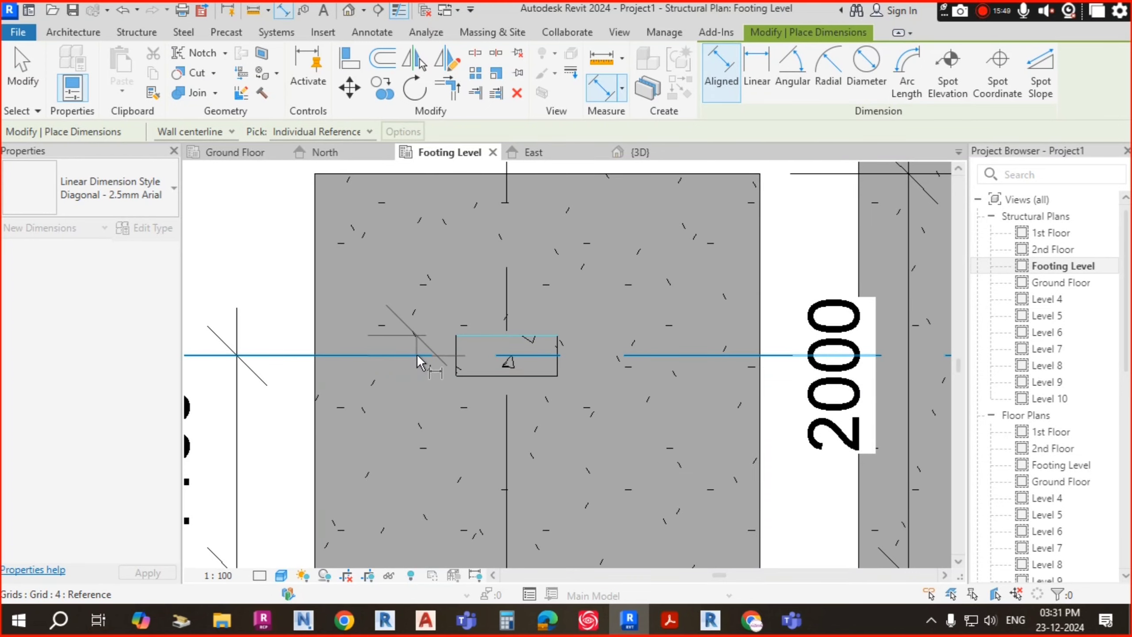
click(280, 359)
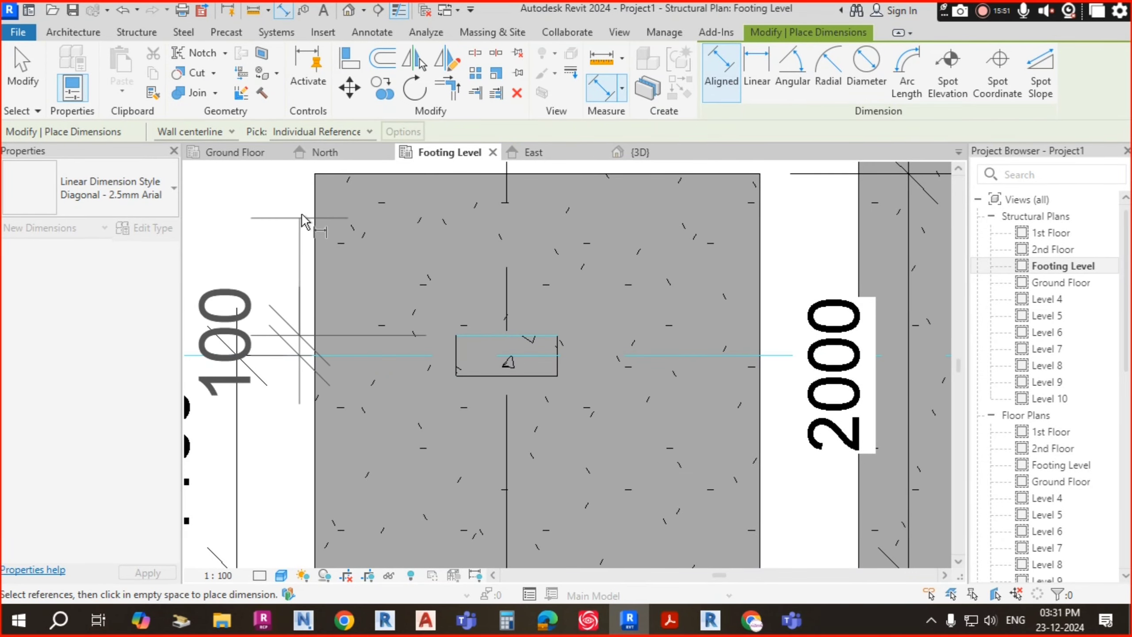
scroll(417, 250, down, 2)
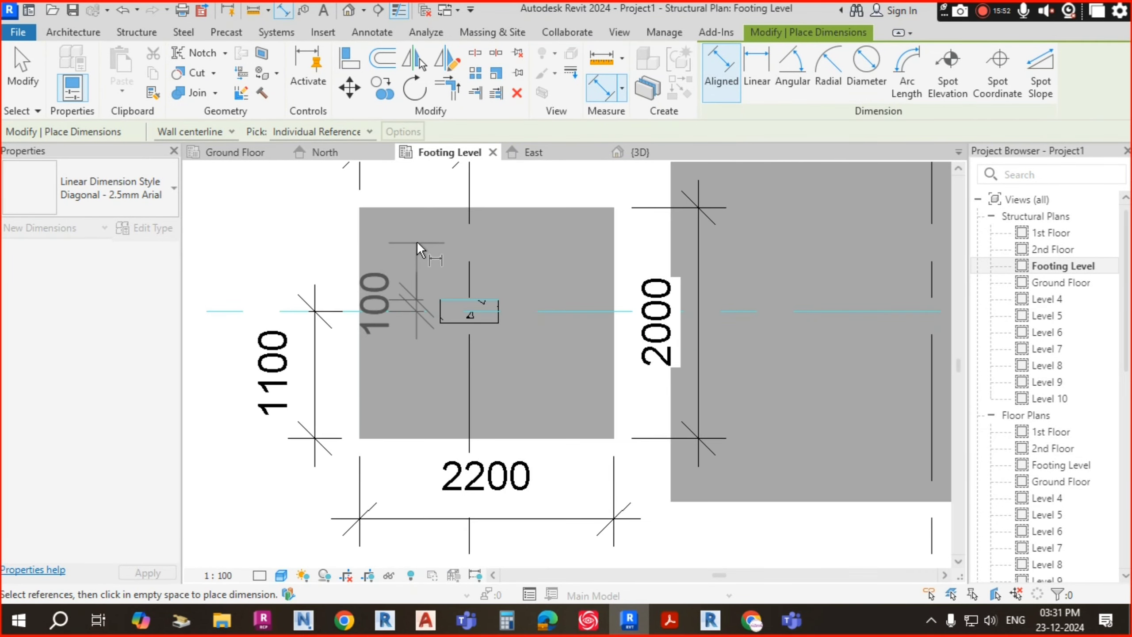
click(421, 179)
key(Escape)
key(Escape)
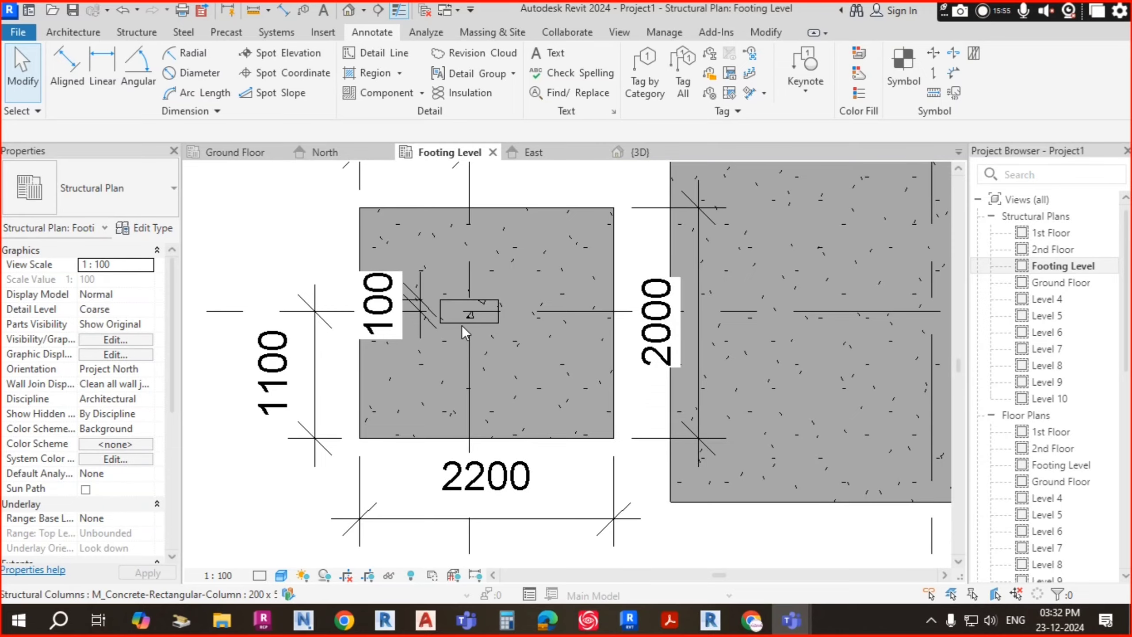
- Switch to the AutoCAD drawing, dismiss the licence notice and check the first C1 column's offsets from its grid lines
key(alt+Tab)
scroll(511, 317, up, 2)
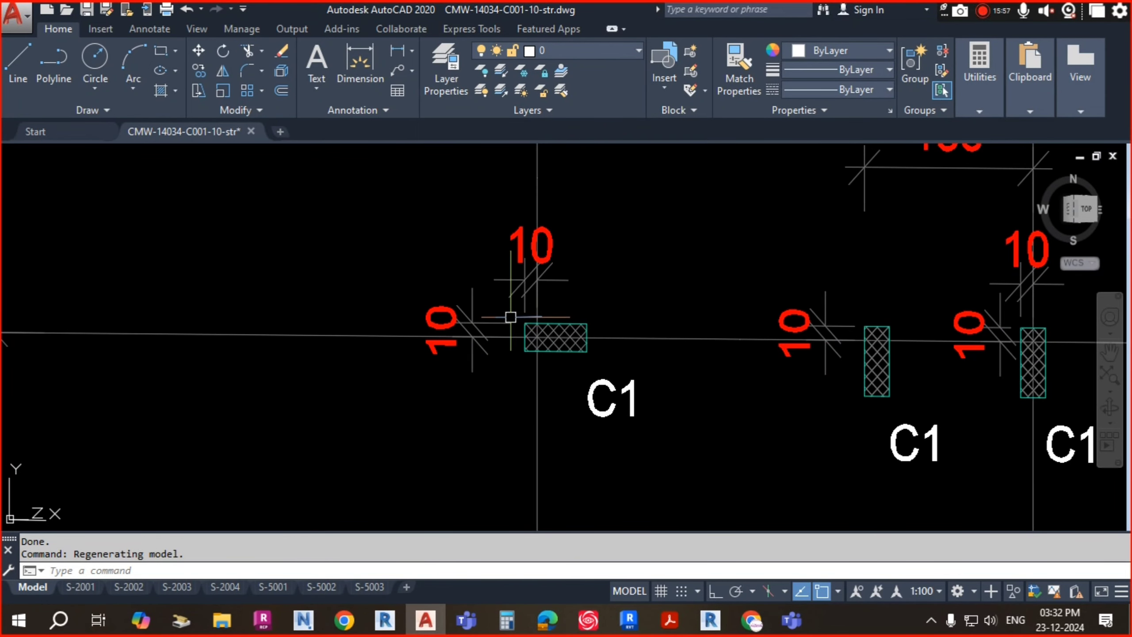
scroll(532, 307, up, 2)
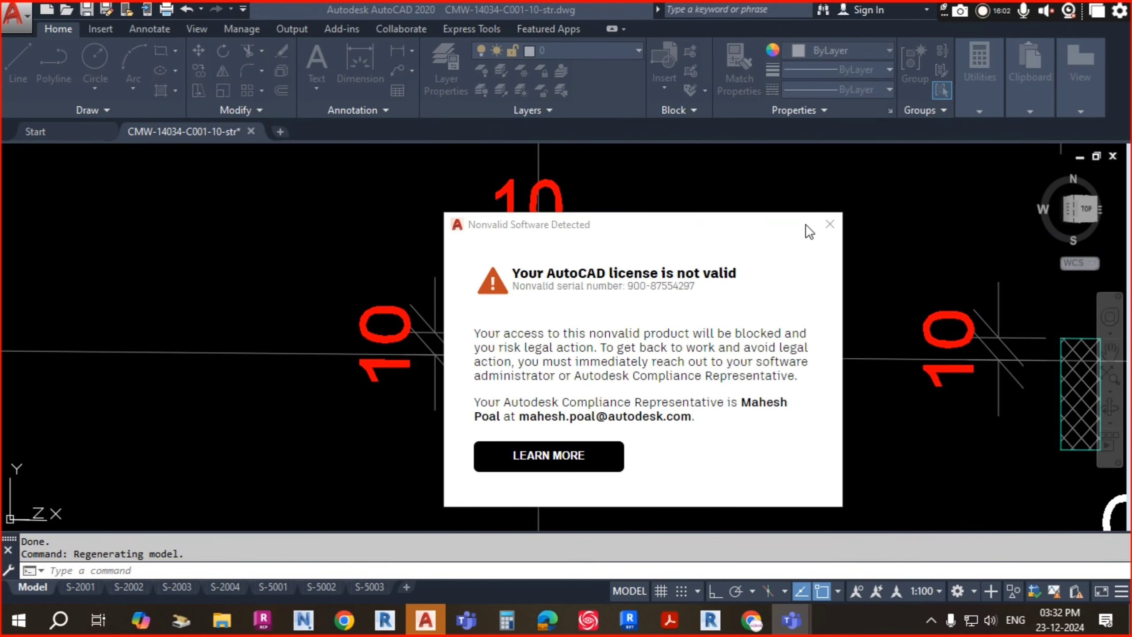
click(827, 226)
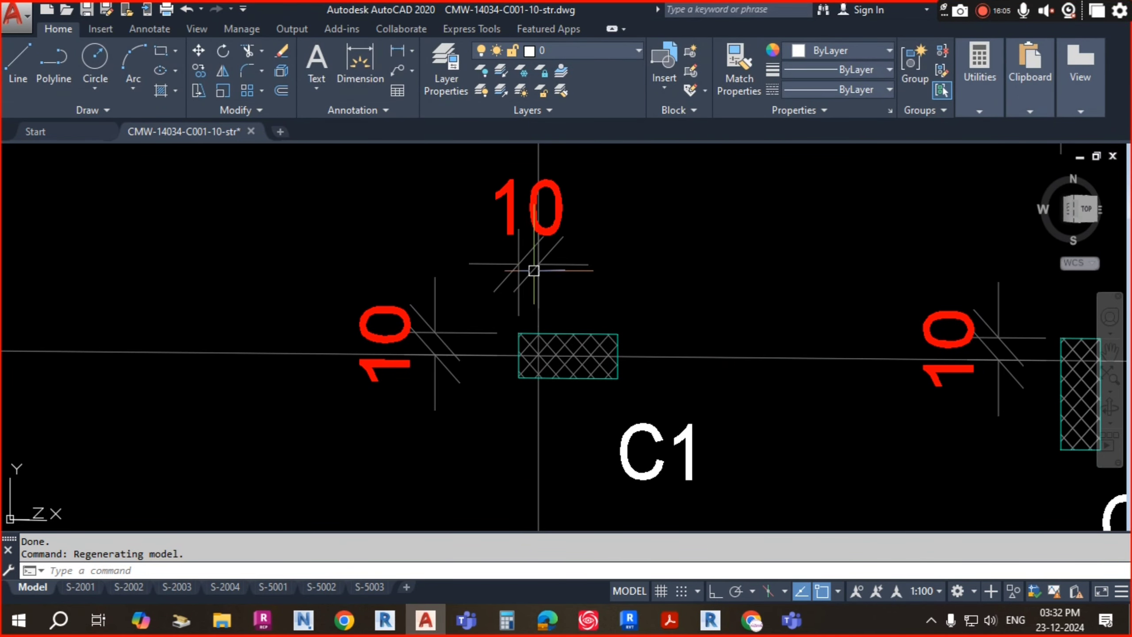
- Switch back to Revit and add an aligned dimension between the column's left short edge and grid A, placed above the footing
key(alt+Tab)
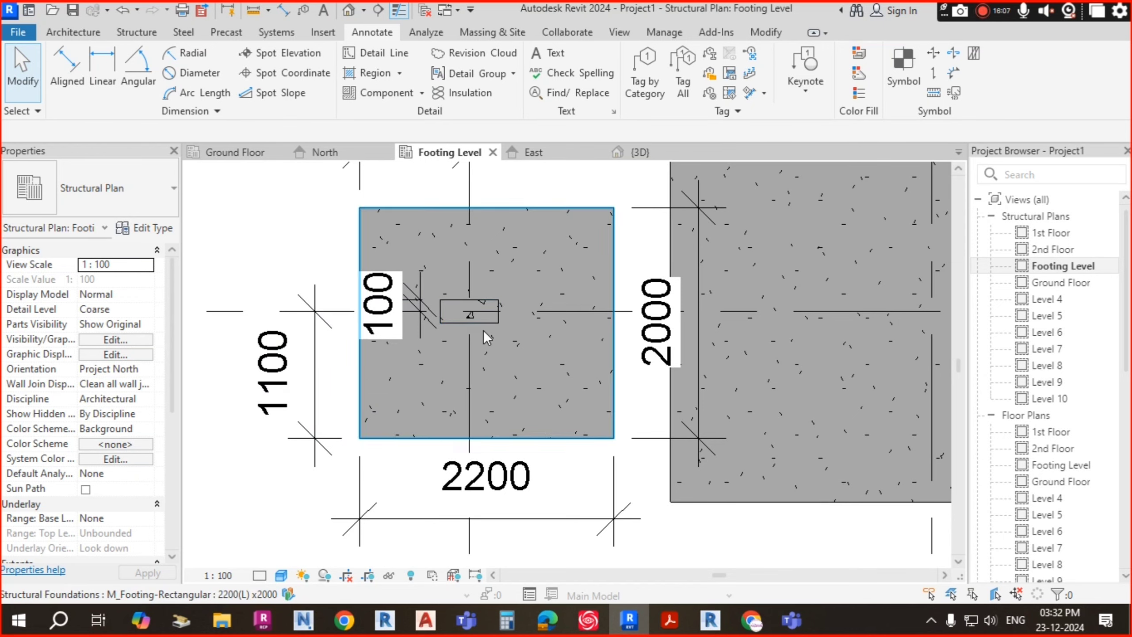
scroll(432, 315, up, 3)
scroll(416, 312, down, 3)
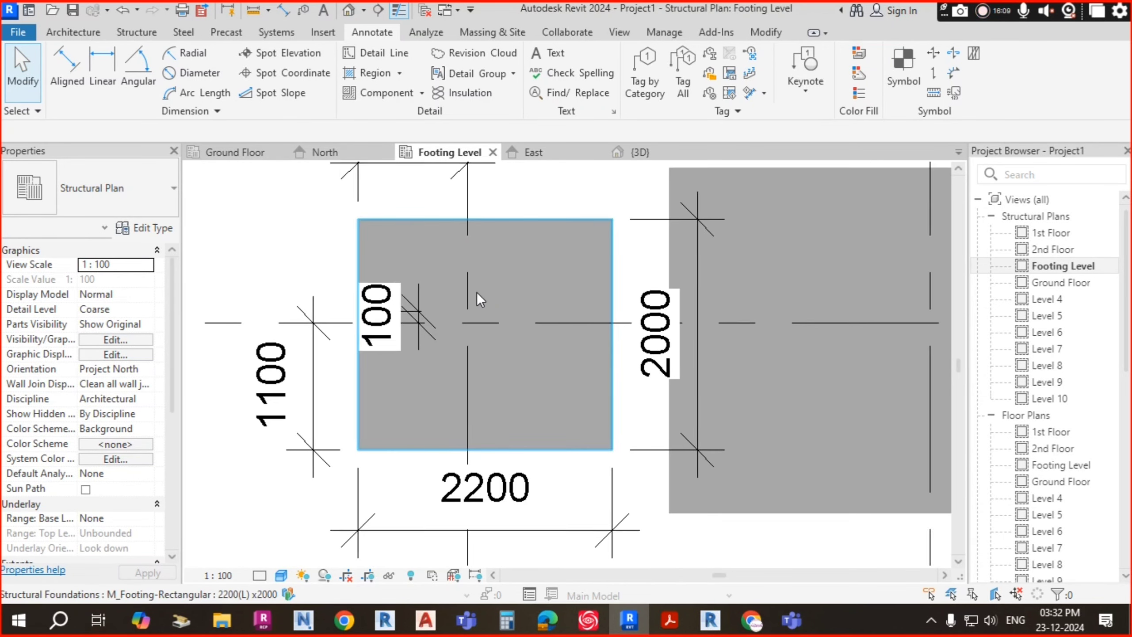
scroll(477, 294, up, 1)
key(d)
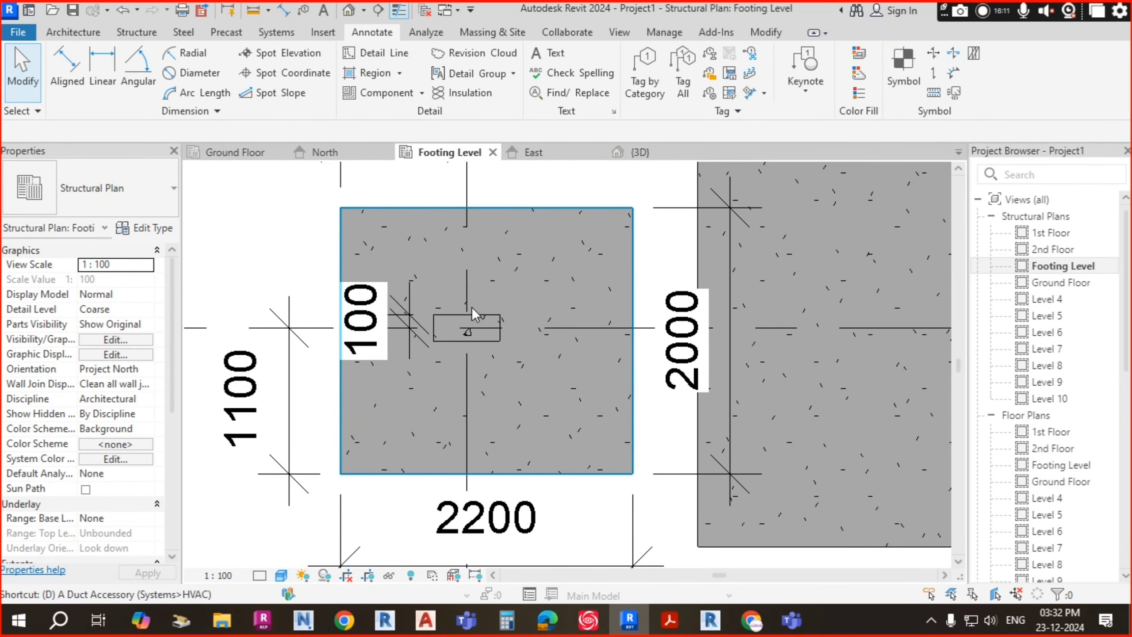
click(81, 76)
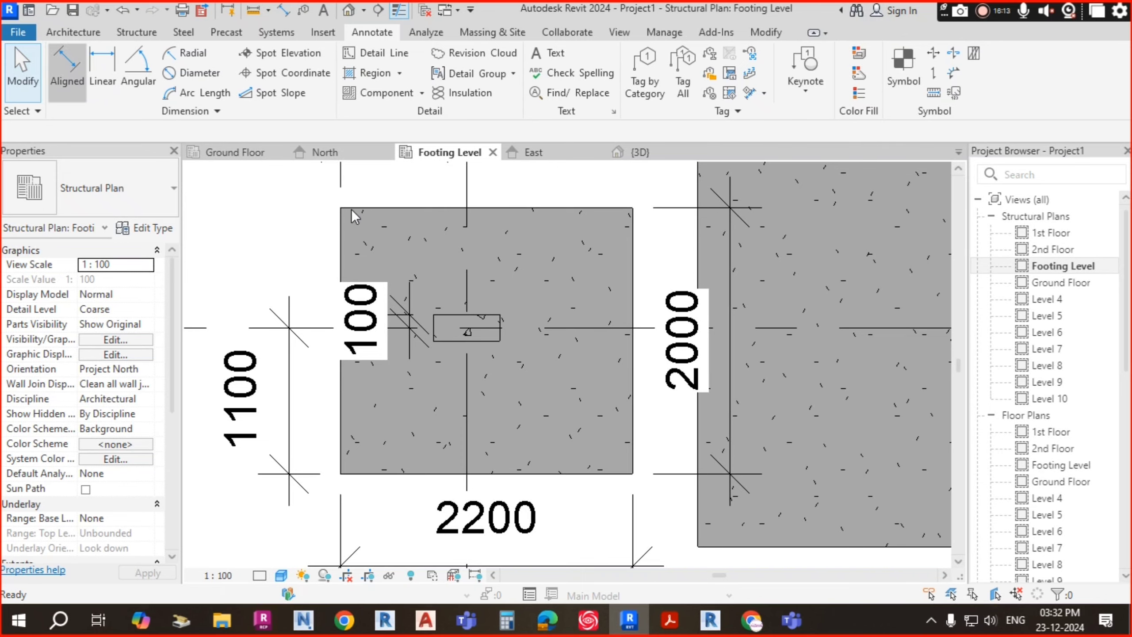
scroll(457, 326, up, 2)
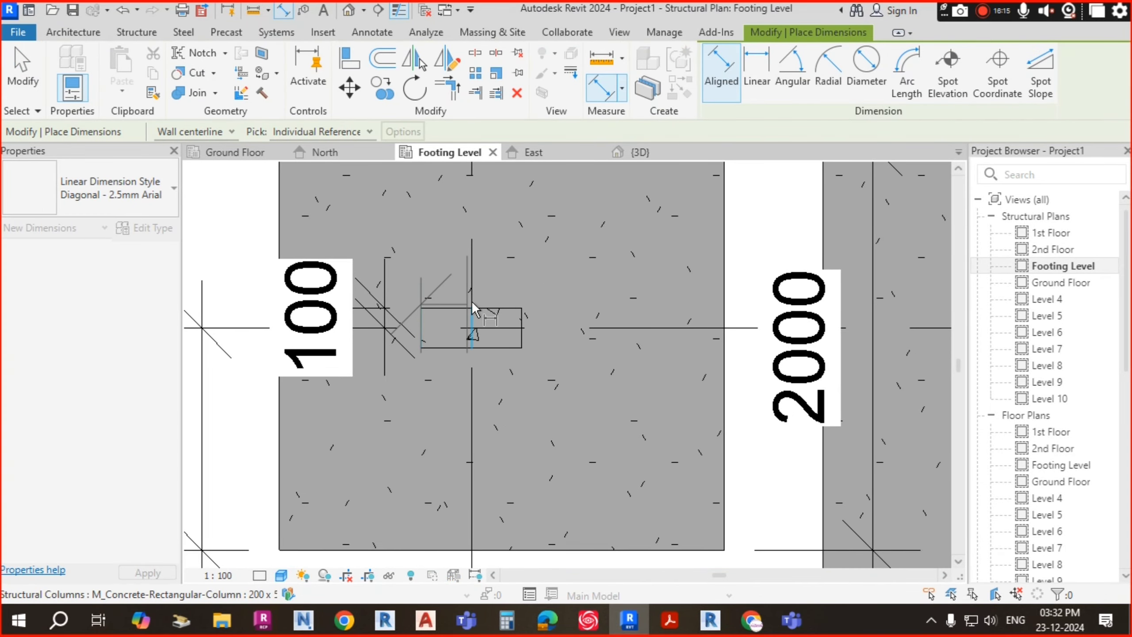
click(472, 301)
scroll(472, 370, down, 2)
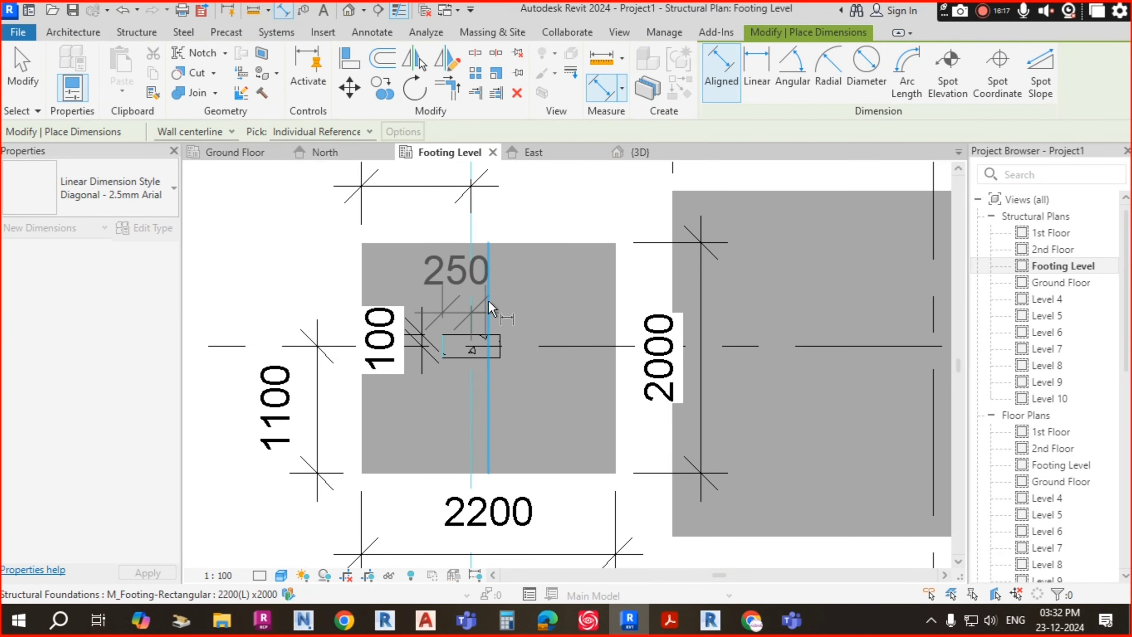
click(553, 298)
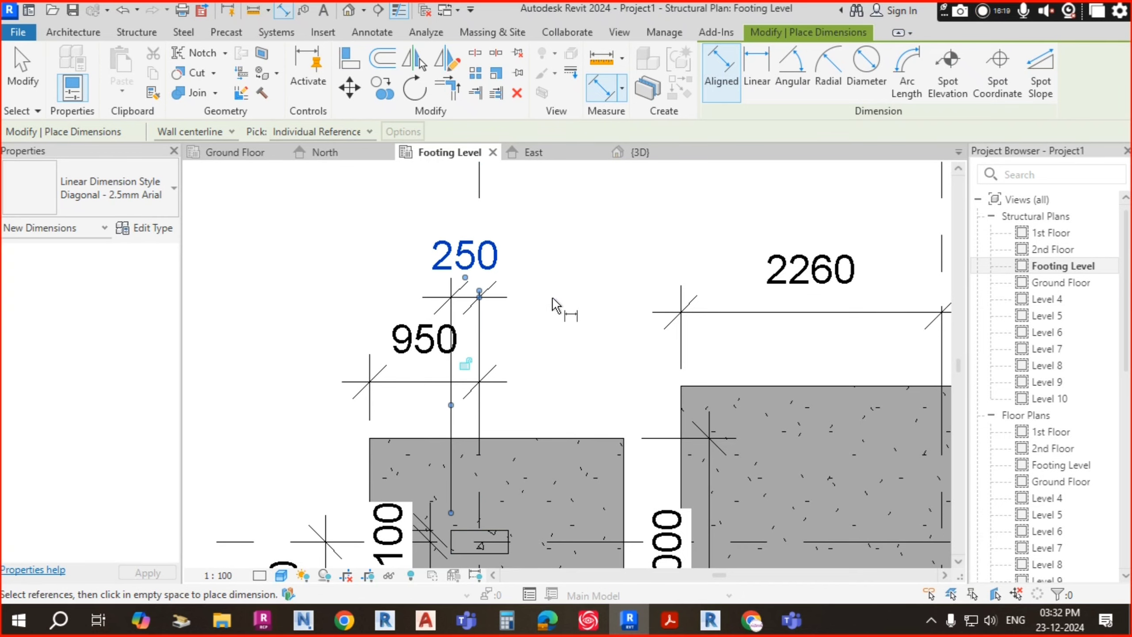
key(Escape)
key(Escape)
scroll(488, 287, down, 1)
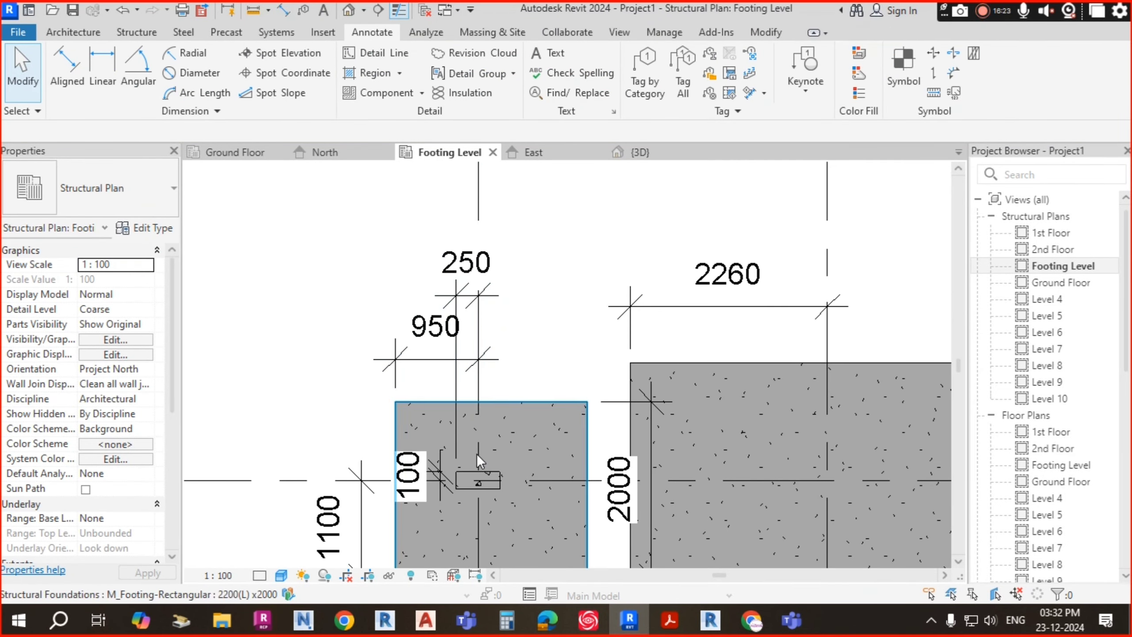
- Set the distance between the column's left short edge and grid A to 100 mm
click(499, 483)
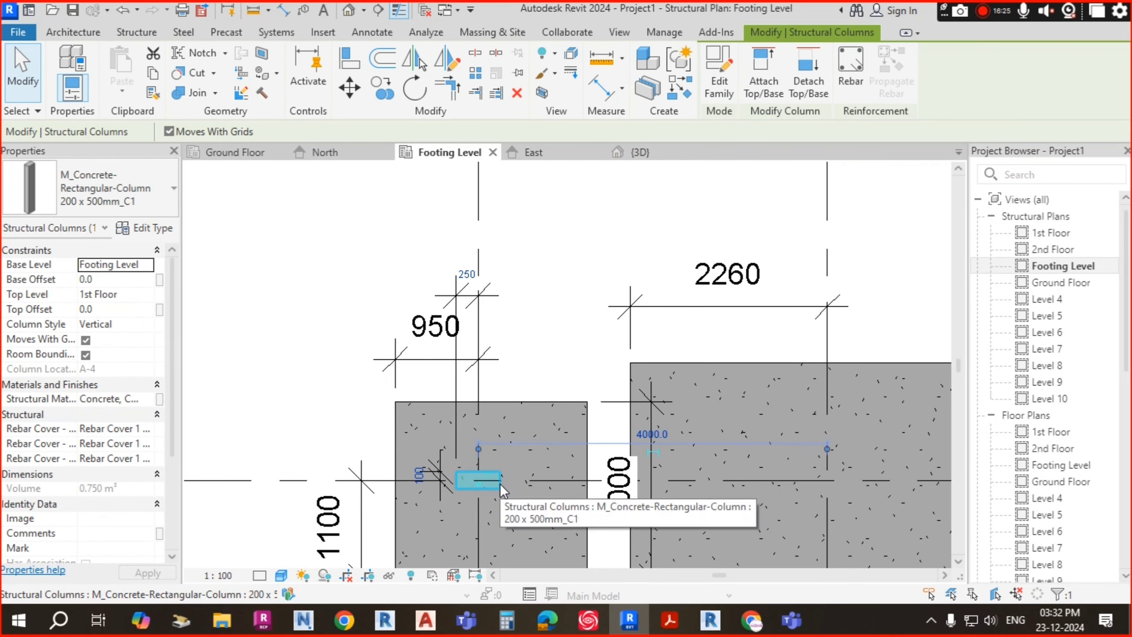
click(468, 273)
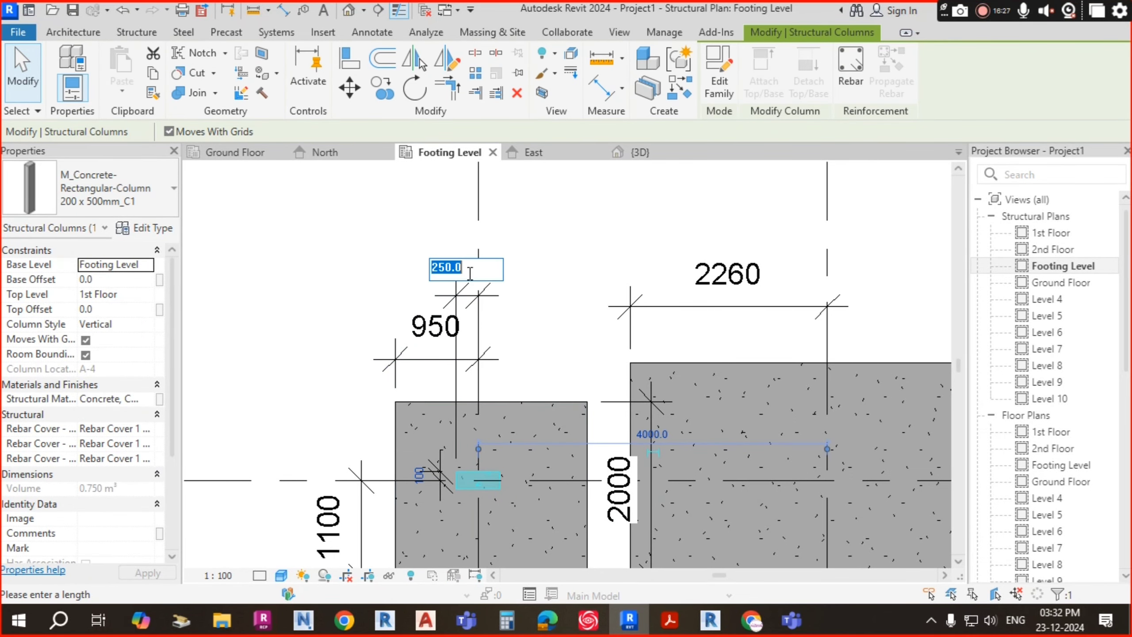
key(Return)
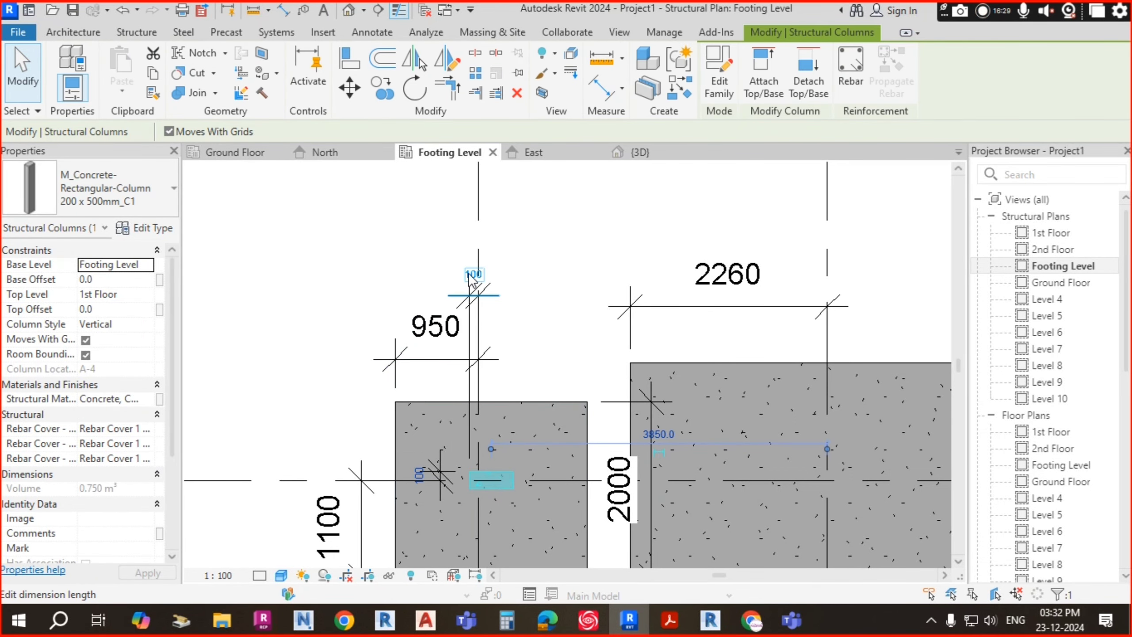
key(Escape)
- Move the 100 mm dimension to grid A down so it sits just above the column
scroll(548, 488, down, 1)
mouse_move(534, 488)
middle_down()
mouse_move(550, 264)
mouse_move(567, 457)
middle_up()
click(511, 257)
drag(517, 273, 539, 420)
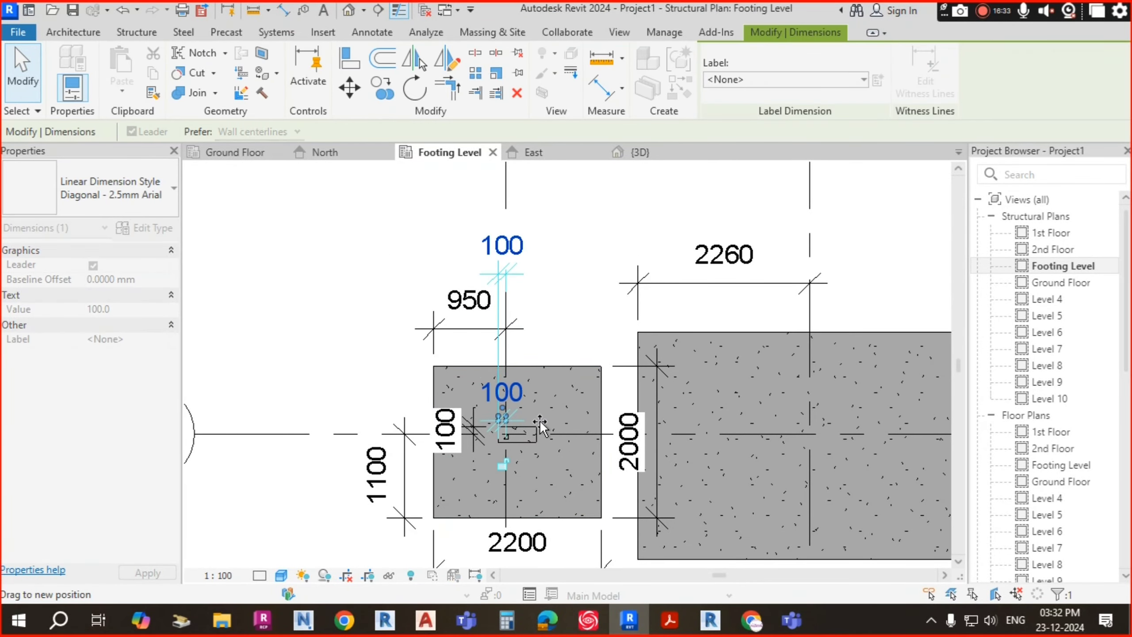
key(Escape)
click(440, 451)
scroll(440, 452, up, 2)
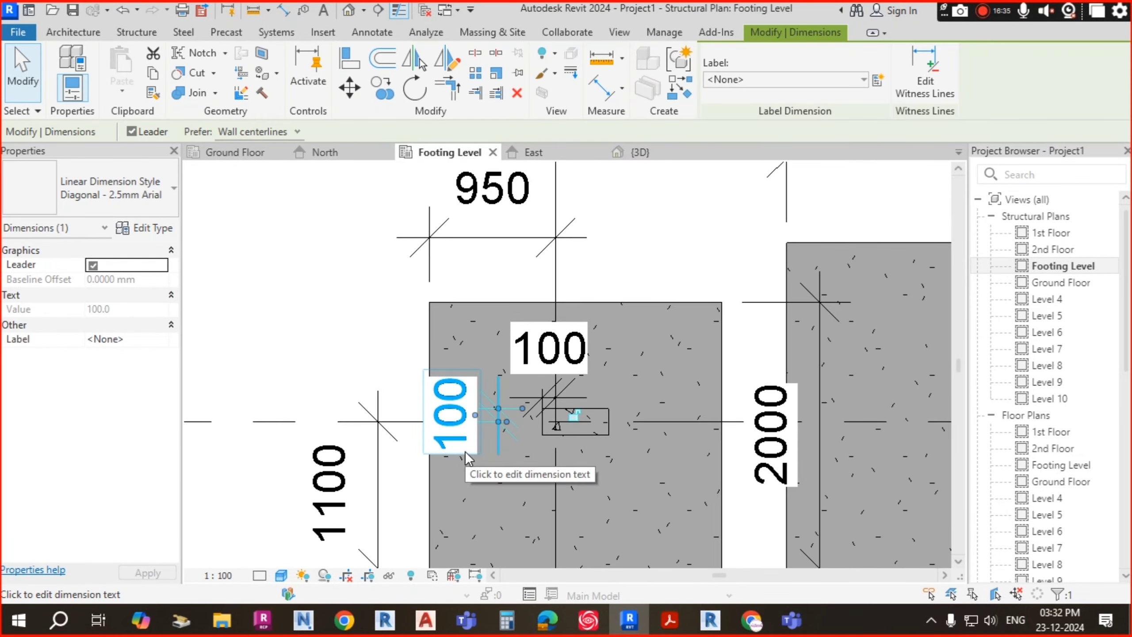
click(466, 451)
key(Escape)
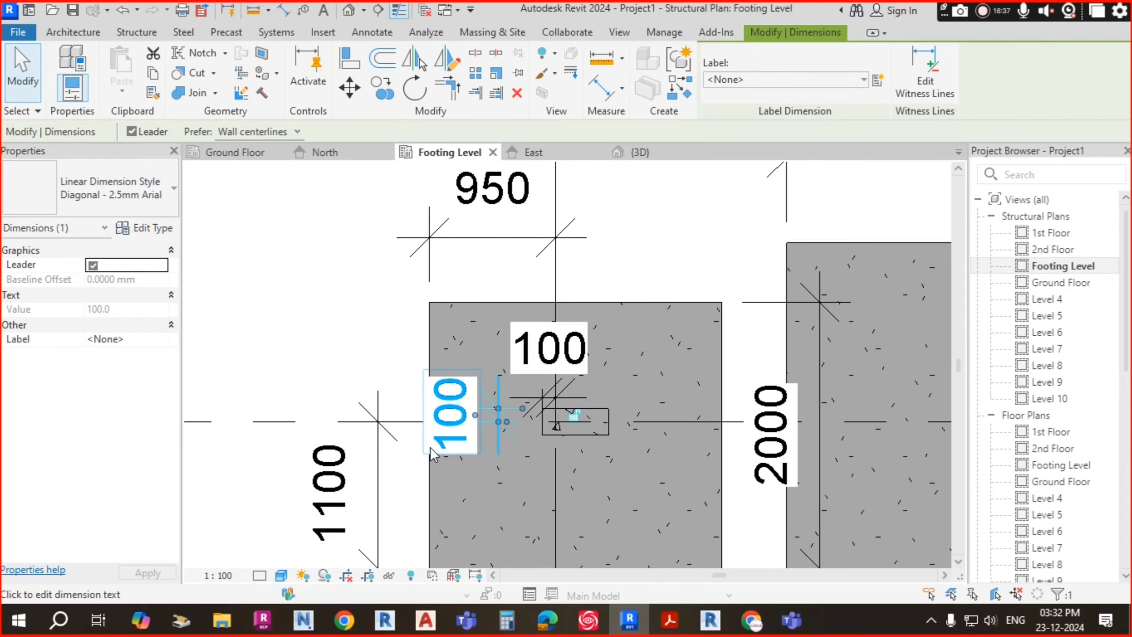
click(430, 447)
key(Escape)
key(Escape)
scroll(412, 274, down, 2)
scroll(412, 274, down, 2)
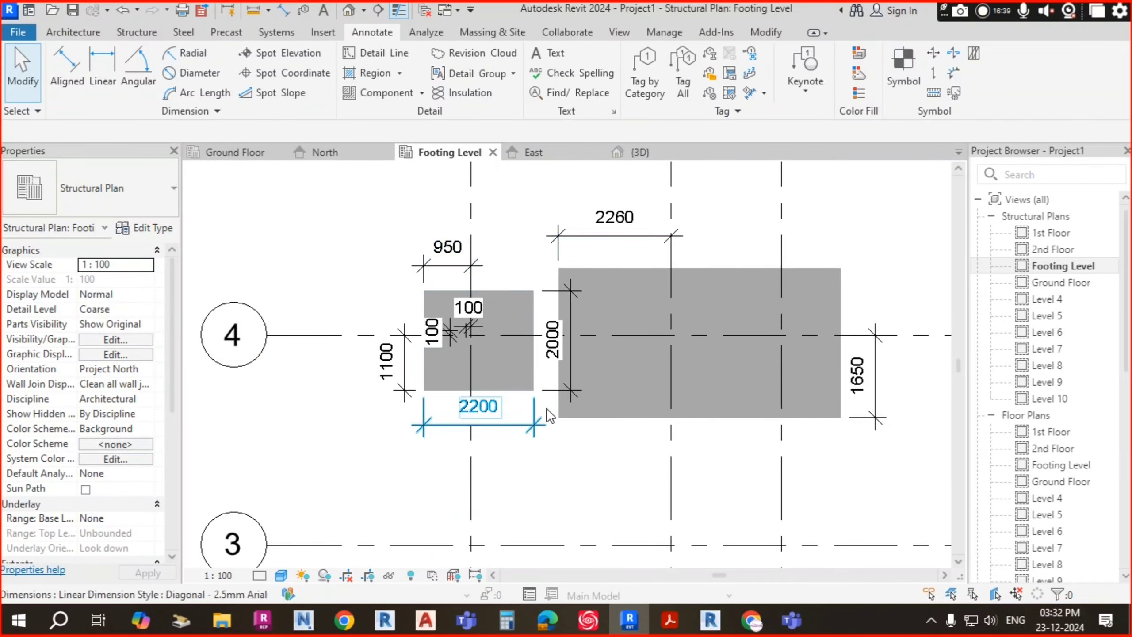
scroll(488, 312, up, 2)
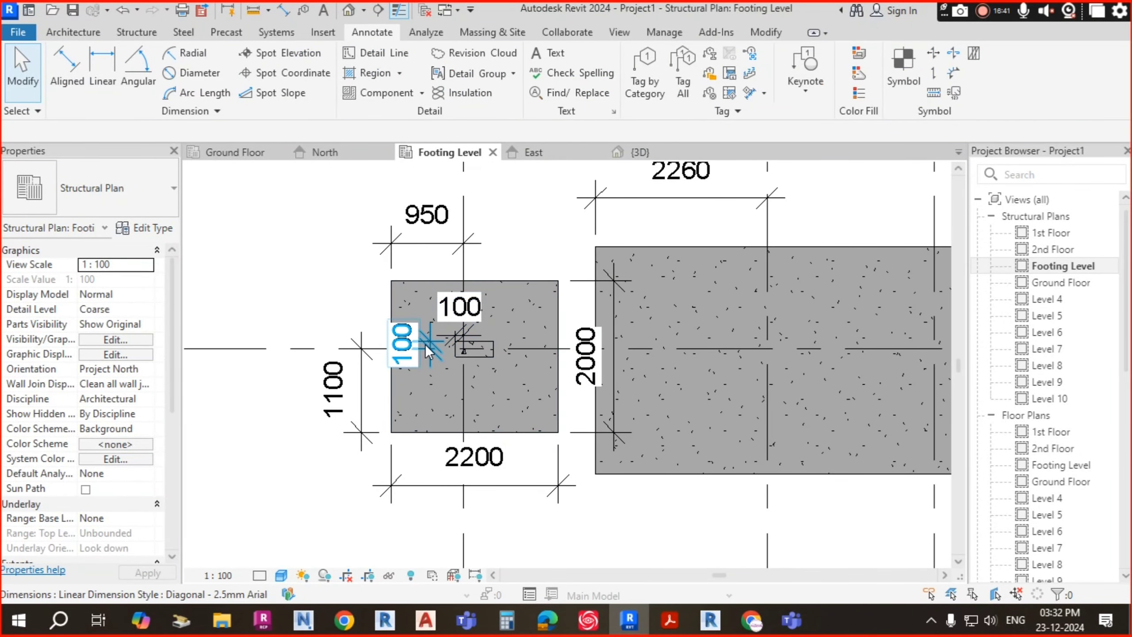
- Open the 3D view and examine the C1 column on its footing from several sides
click(677, 152)
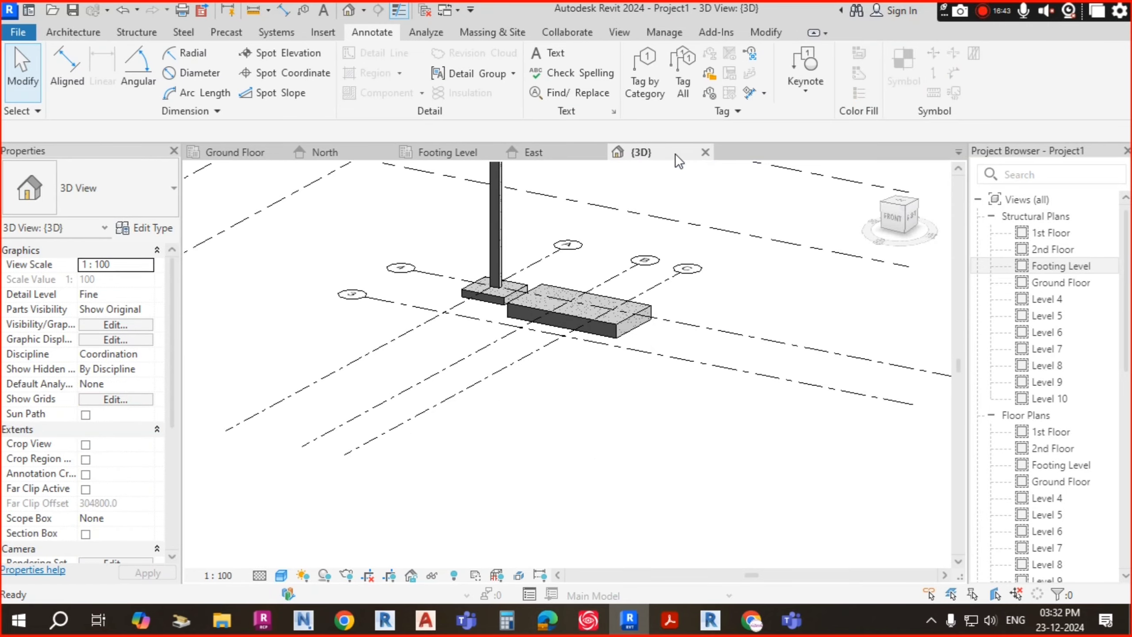
scroll(463, 293, up, 4)
scroll(539, 409, up, 4)
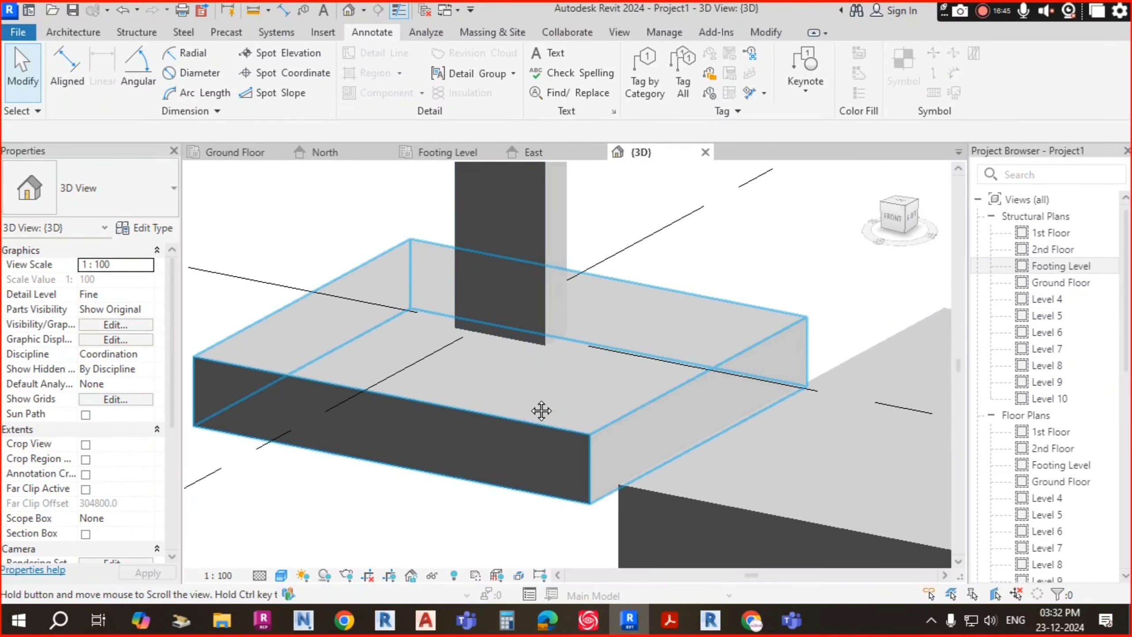
click(552, 399)
scroll(575, 404, down, 3)
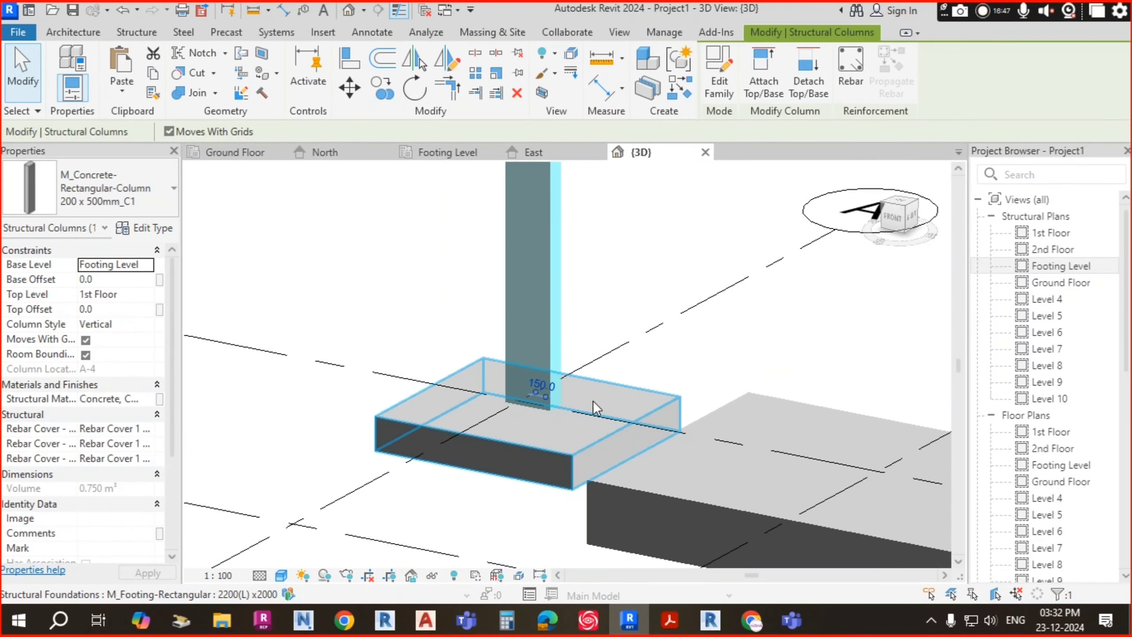
shift+middle_drag(593, 410, 621, 334)
scroll(639, 387, down, 5)
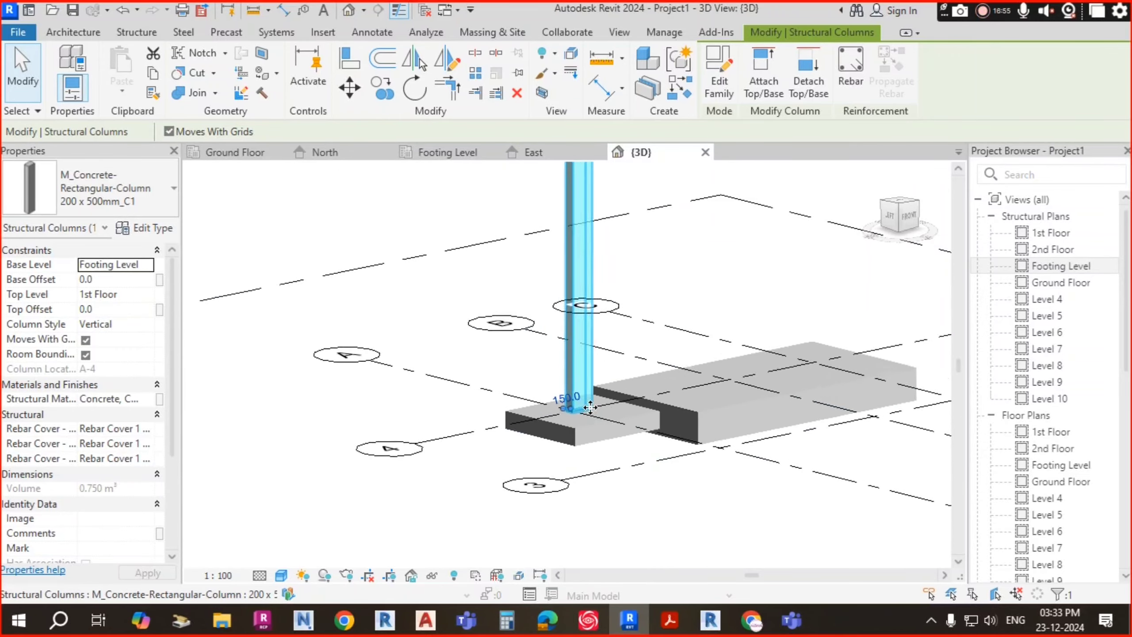
scroll(622, 334, up, 3)
scroll(620, 332, down, 3)
scroll(577, 232, up, 4)
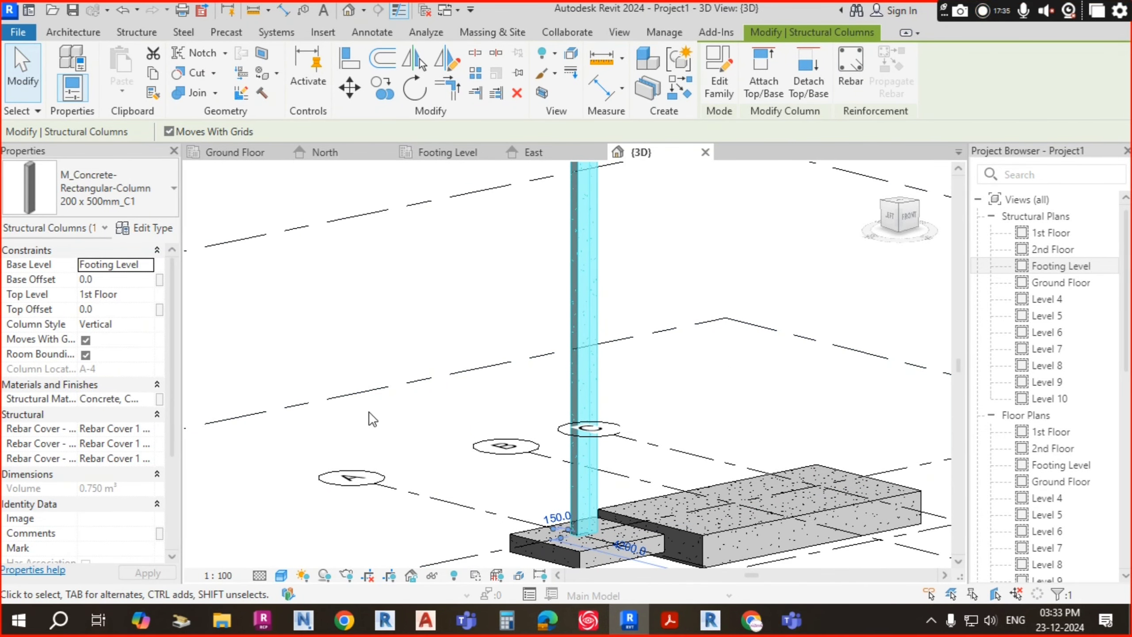
scroll(697, 246, down, 3)
click(731, 263)
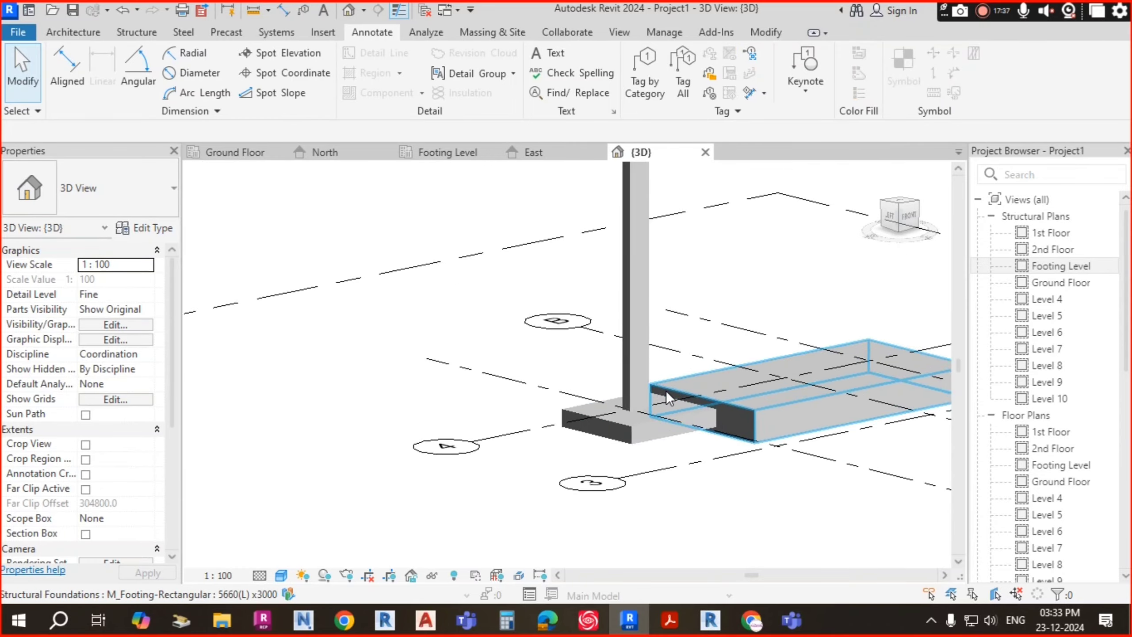
- Switch the 3D view to the Realistic visual style
scroll(667, 392, up, 5)
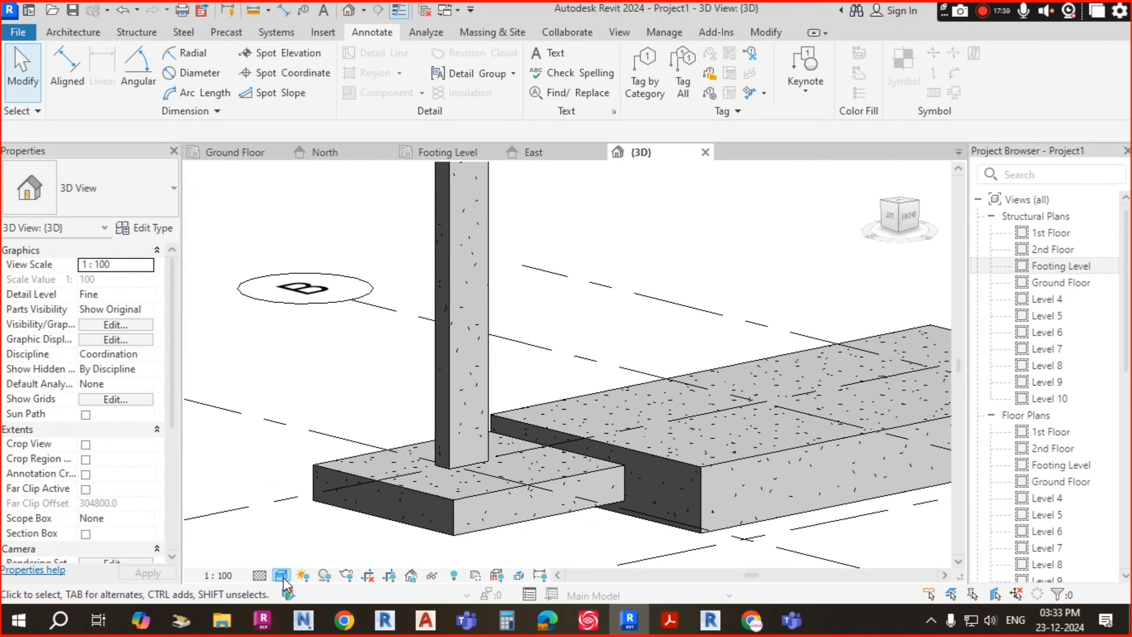
click(281, 575)
scroll(523, 440, down, 4)
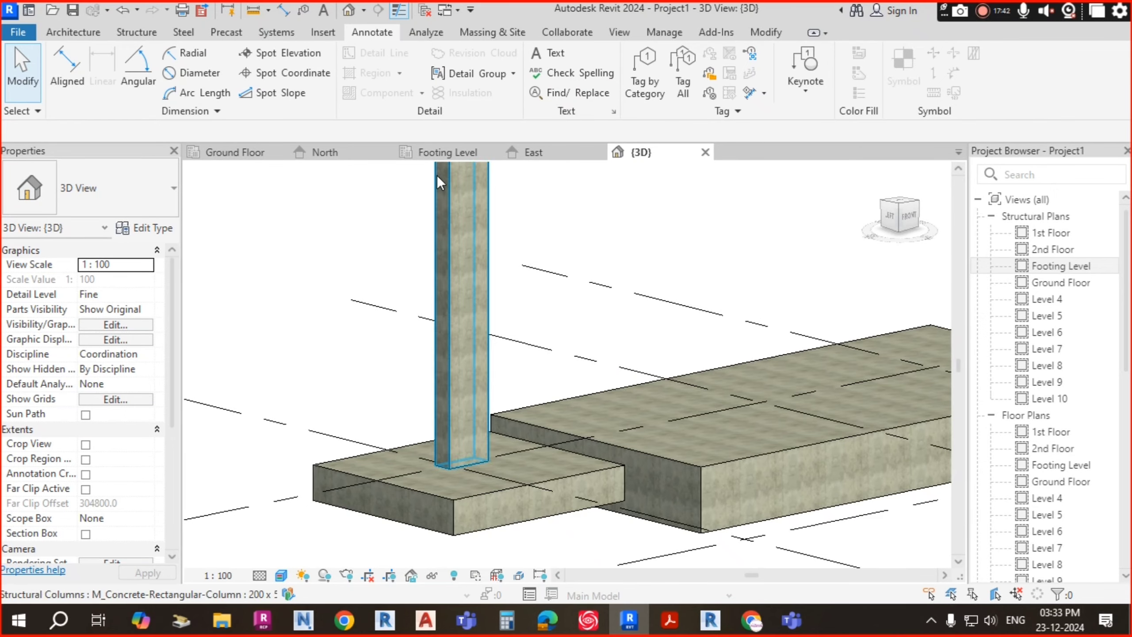
- Examine the C1 column's base on its footing and its full height in the 3D view
scroll(548, 334, up, 6)
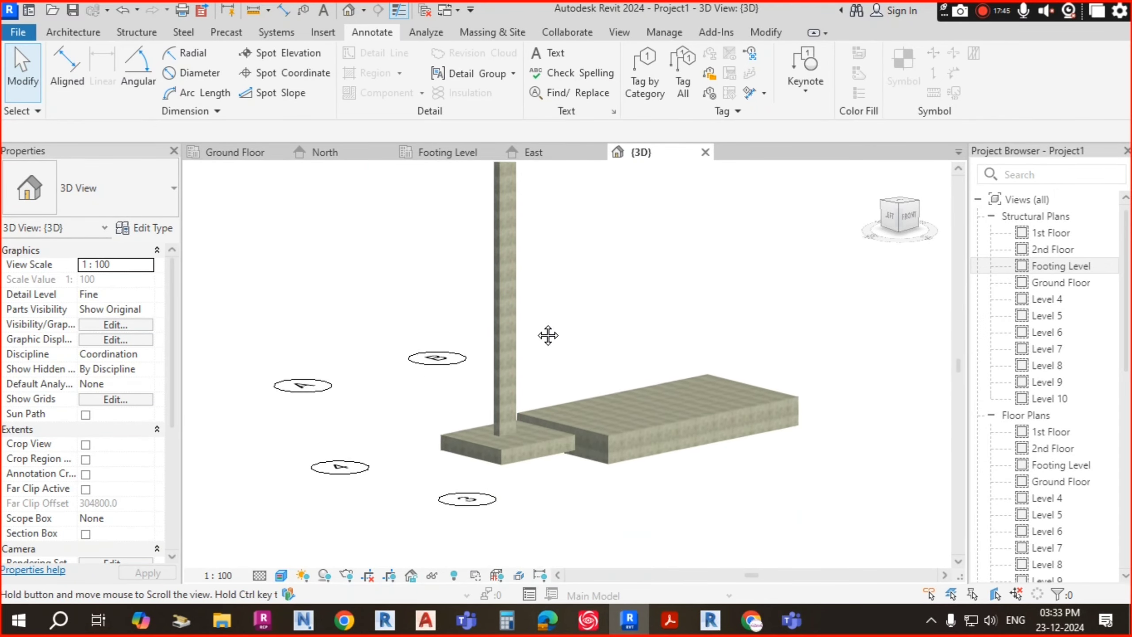
scroll(558, 289, up, 8)
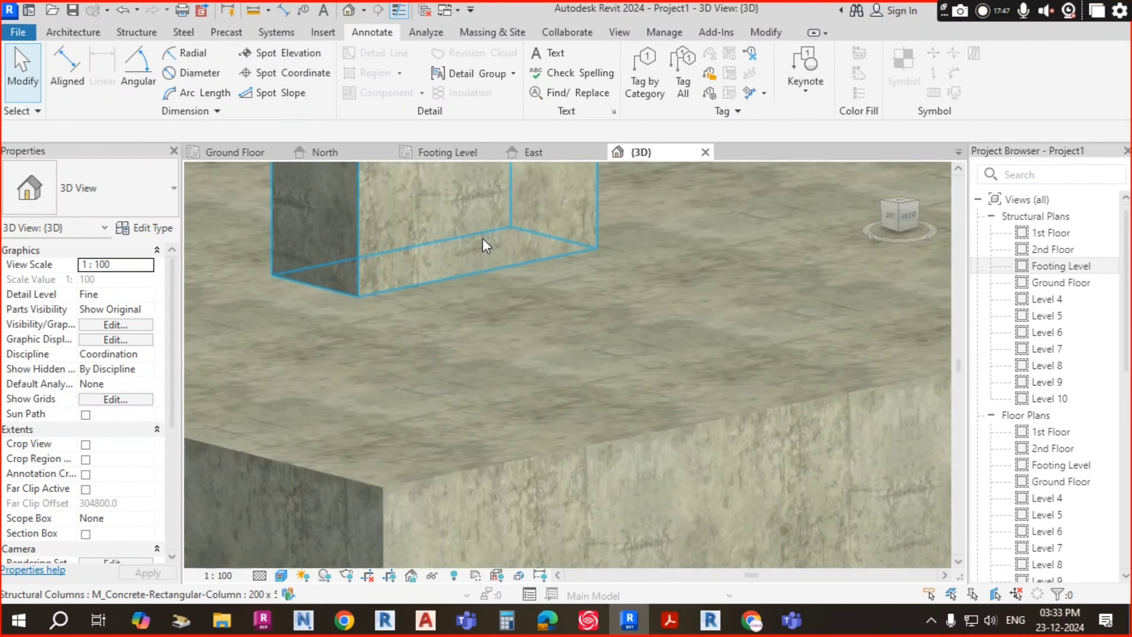
middle_drag(508, 292, 818, 412)
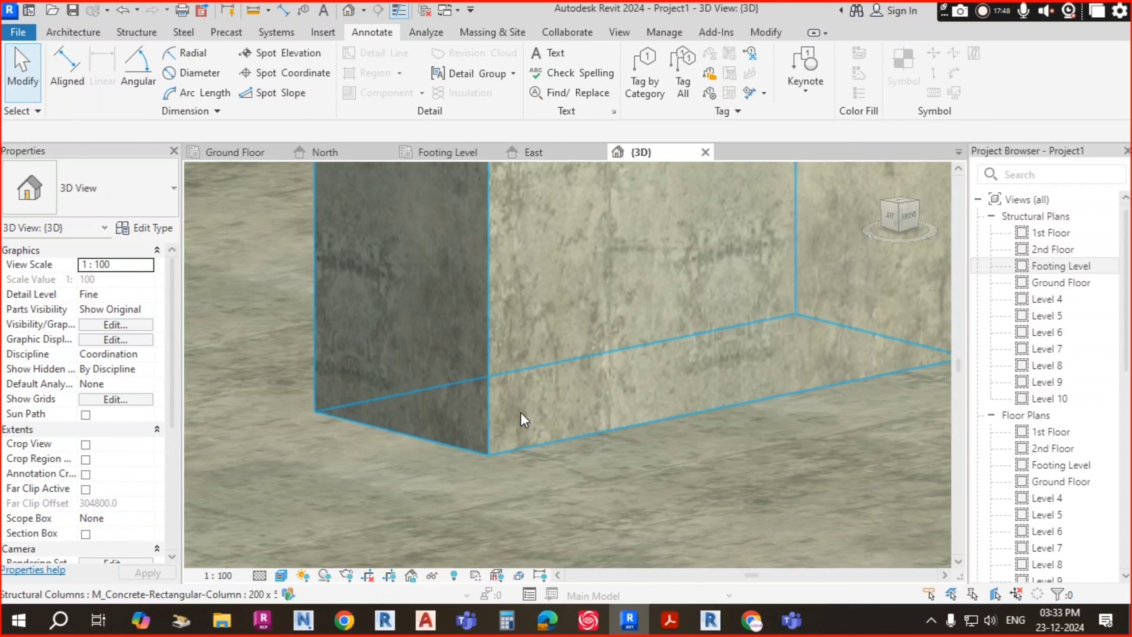
click(441, 294)
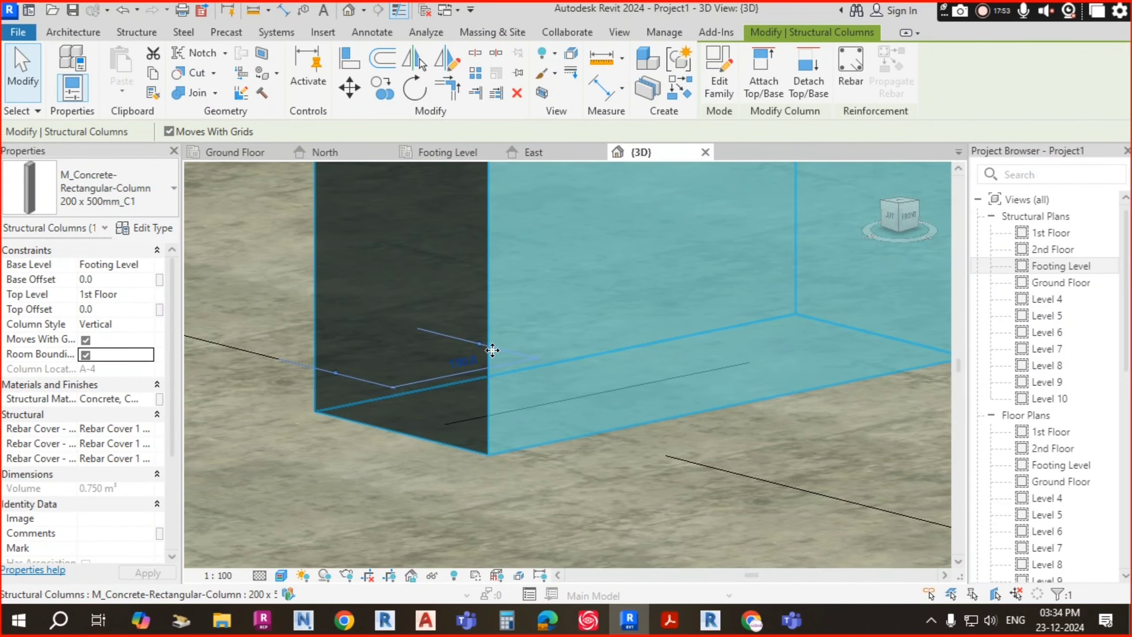
scroll(511, 360, down, 5)
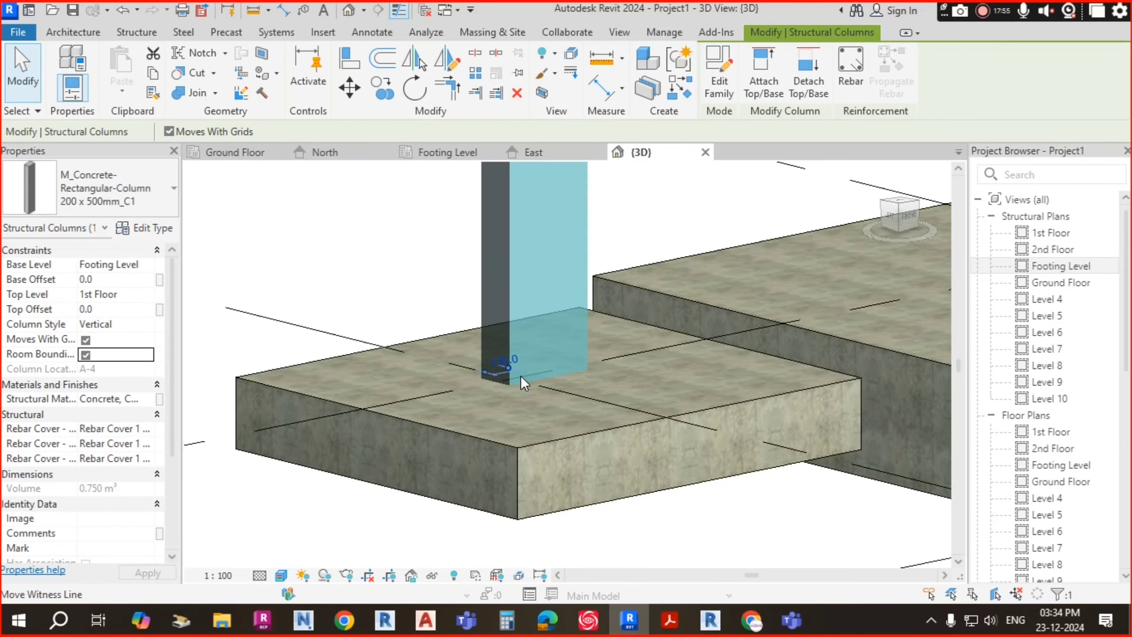
key(Escape)
scroll(519, 364, down, 5)
click(530, 264)
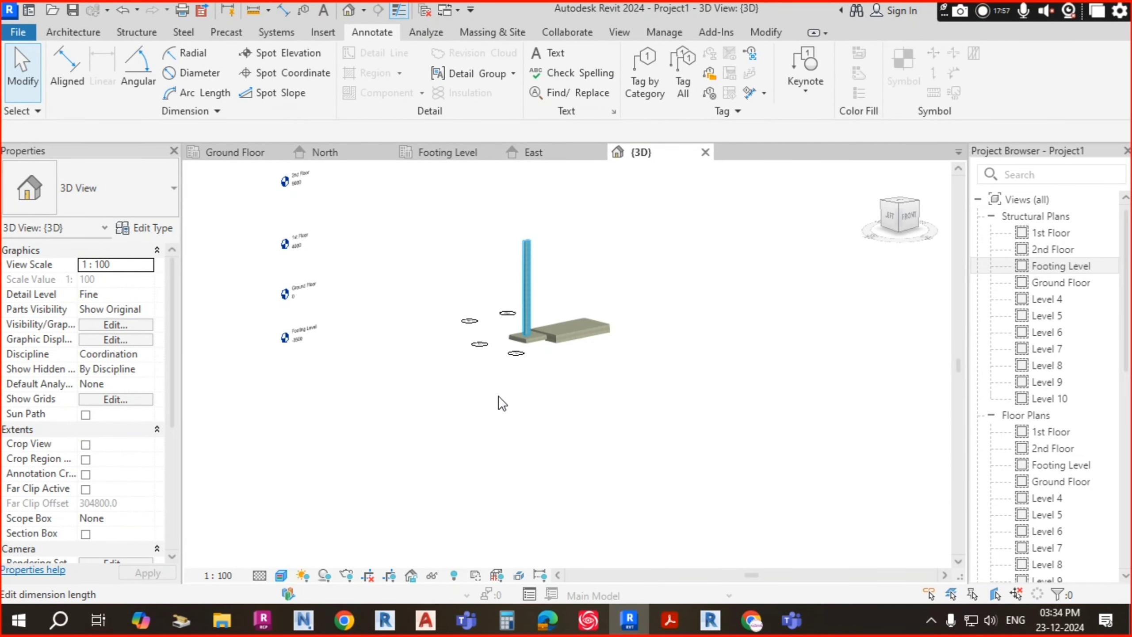
shift+middle_drag(499, 396, 470, 347)
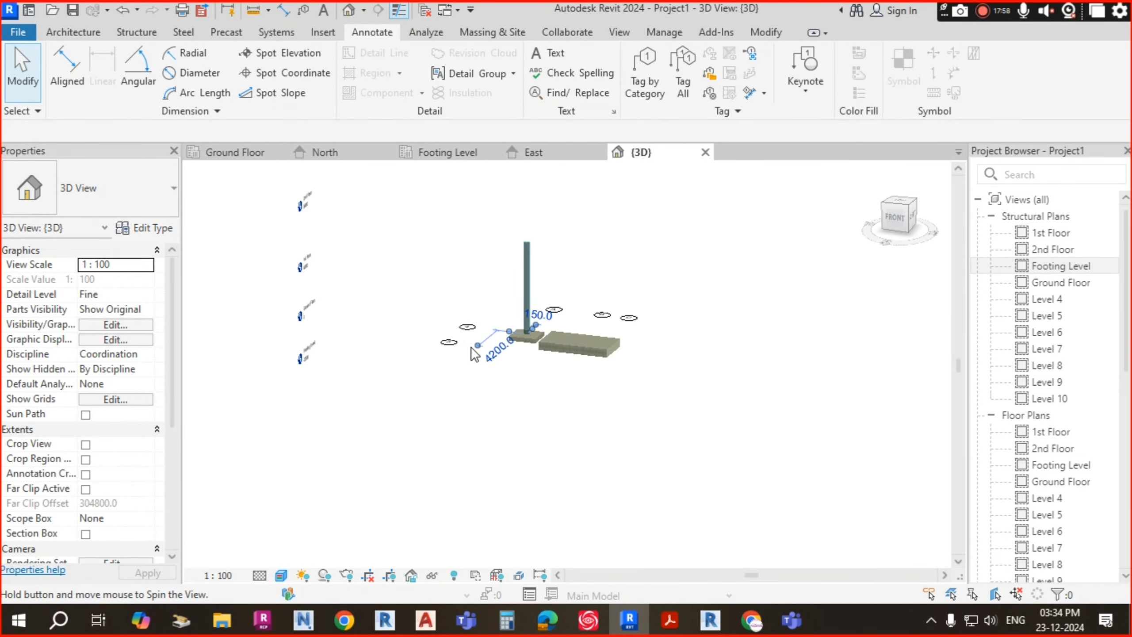
scroll(552, 314, up, 6)
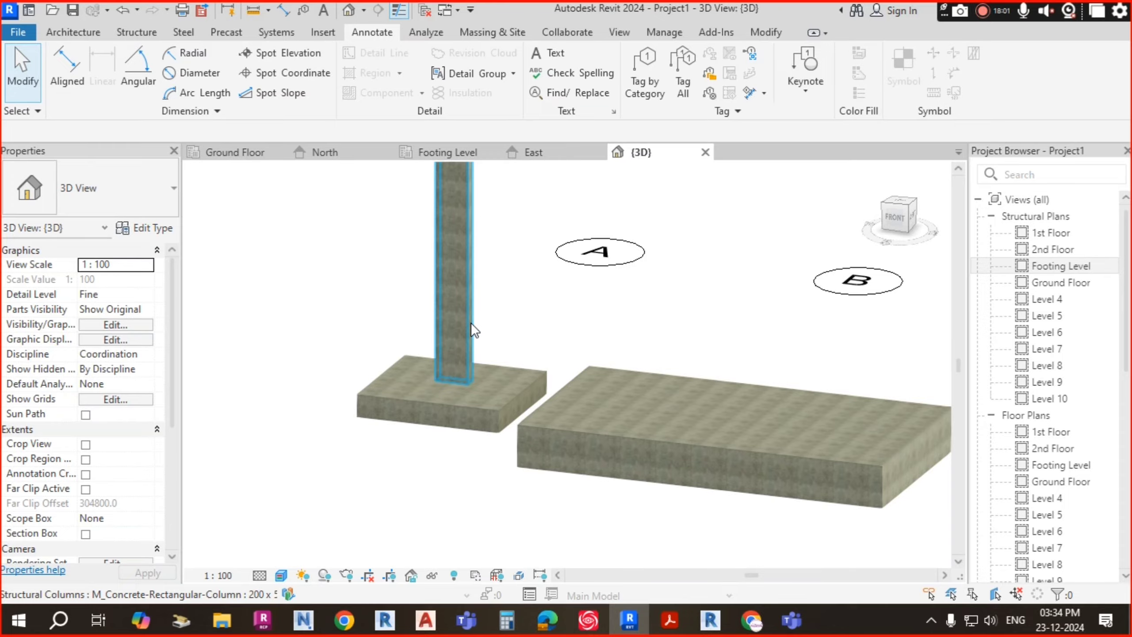
- Switch to AutoCAD and examine the orientation and offsets of the C1 columns along grid 4, from grid A to grid F
key(alt+Tab)
scroll(463, 319, down, 8)
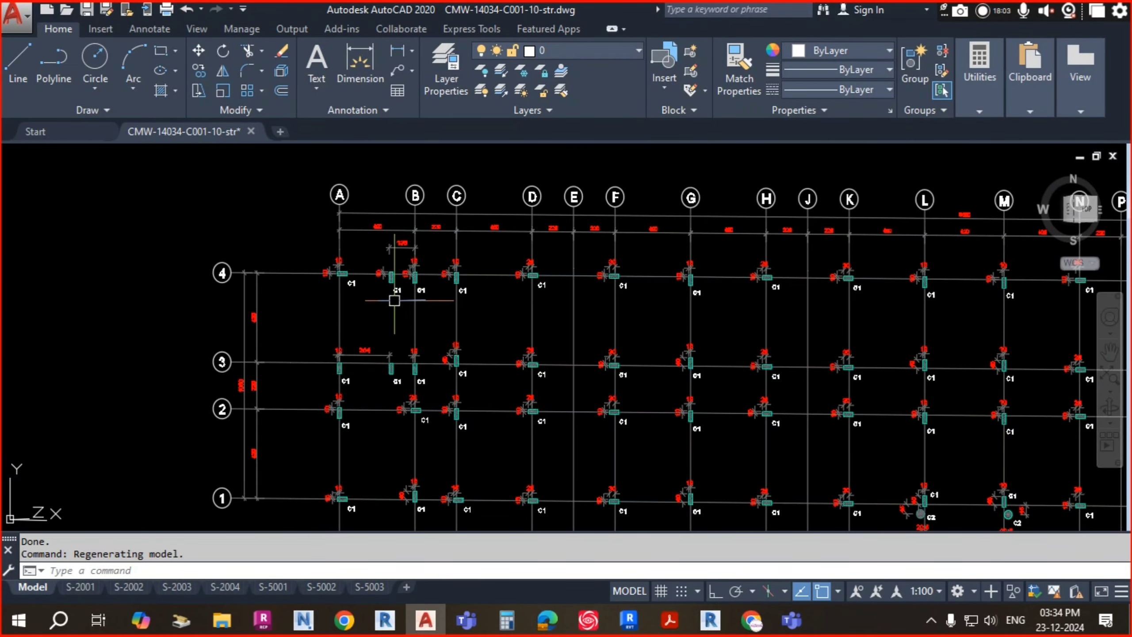
scroll(394, 300, up, 4)
mouse_move(470, 273)
middle_down()
mouse_move(473, 296)
mouse_move(427, 287)
middle_up()
scroll(432, 277, up, 5)
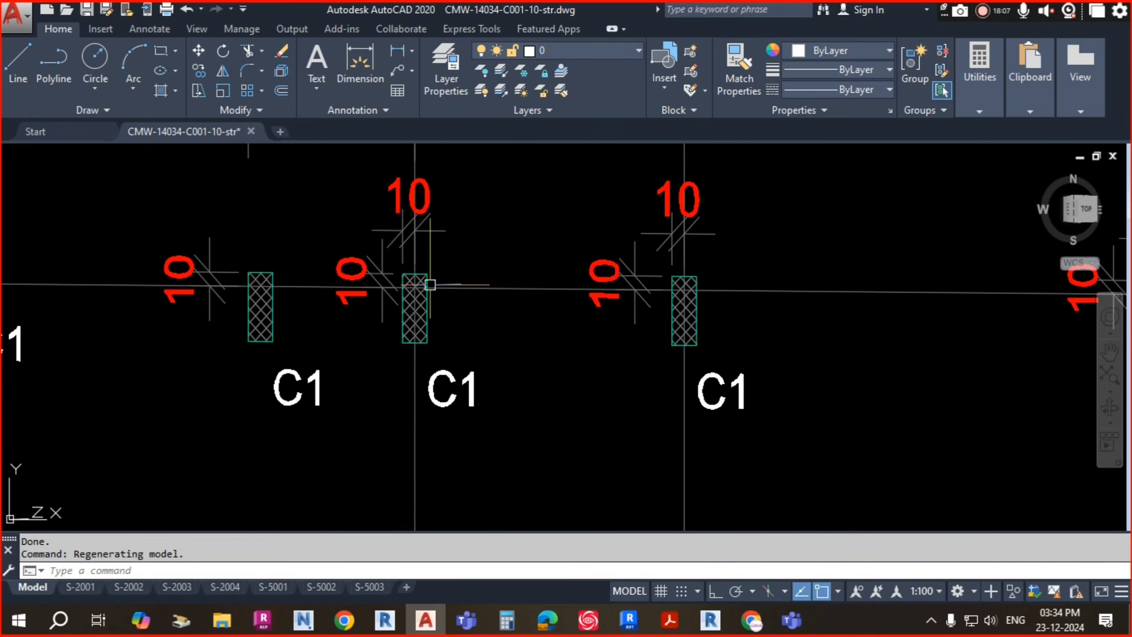
scroll(450, 336, down, 7)
scroll(460, 256, up, 8)
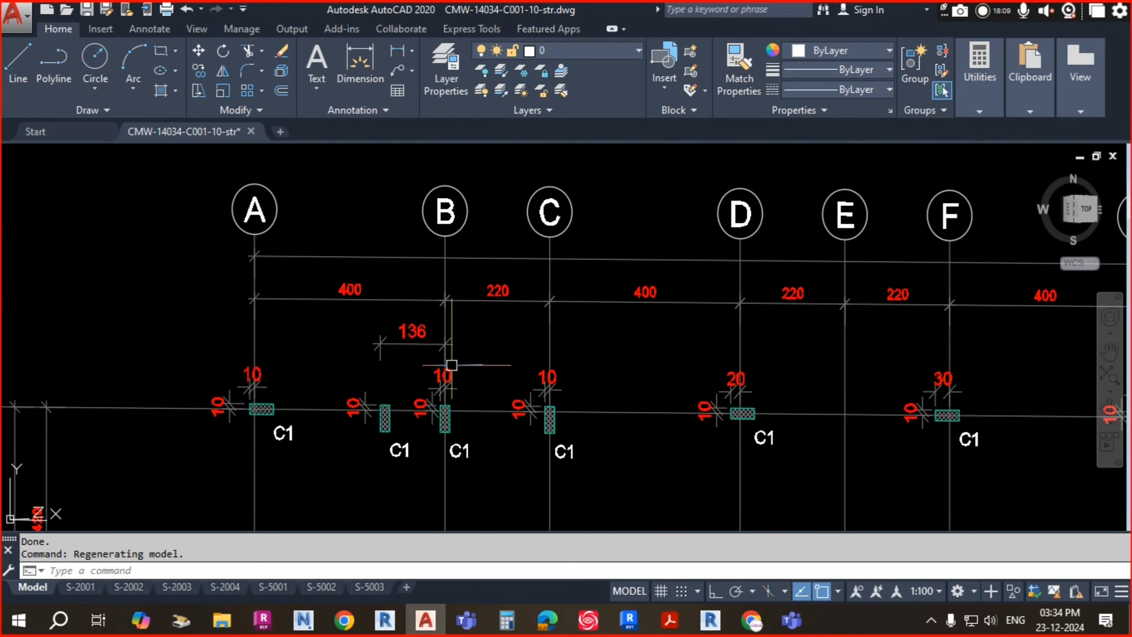
scroll(554, 288, down, 3)
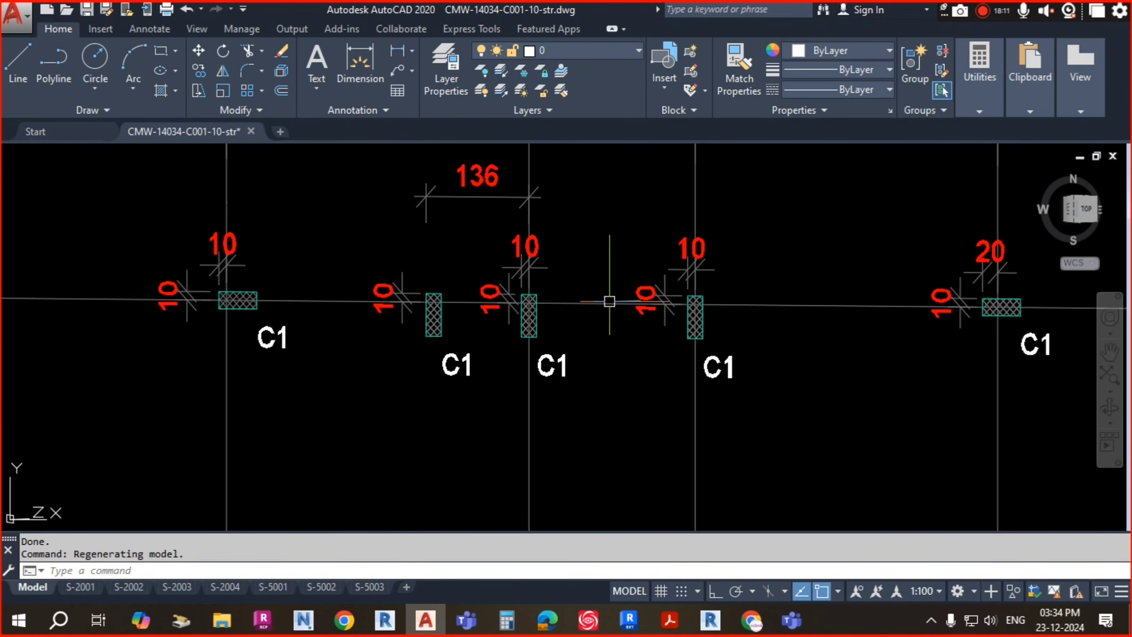
scroll(557, 326, up, 2)
- Switch back to Revit and open the Footing Level structural plan at the combined footing on grids B and C
key(alt+Tab)
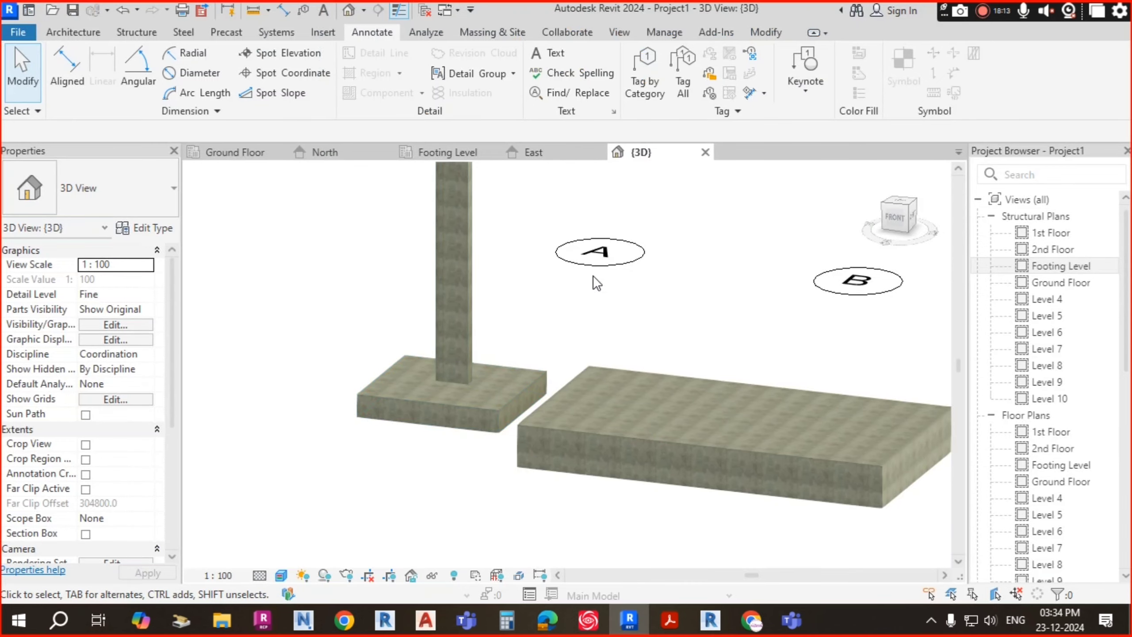
click(450, 154)
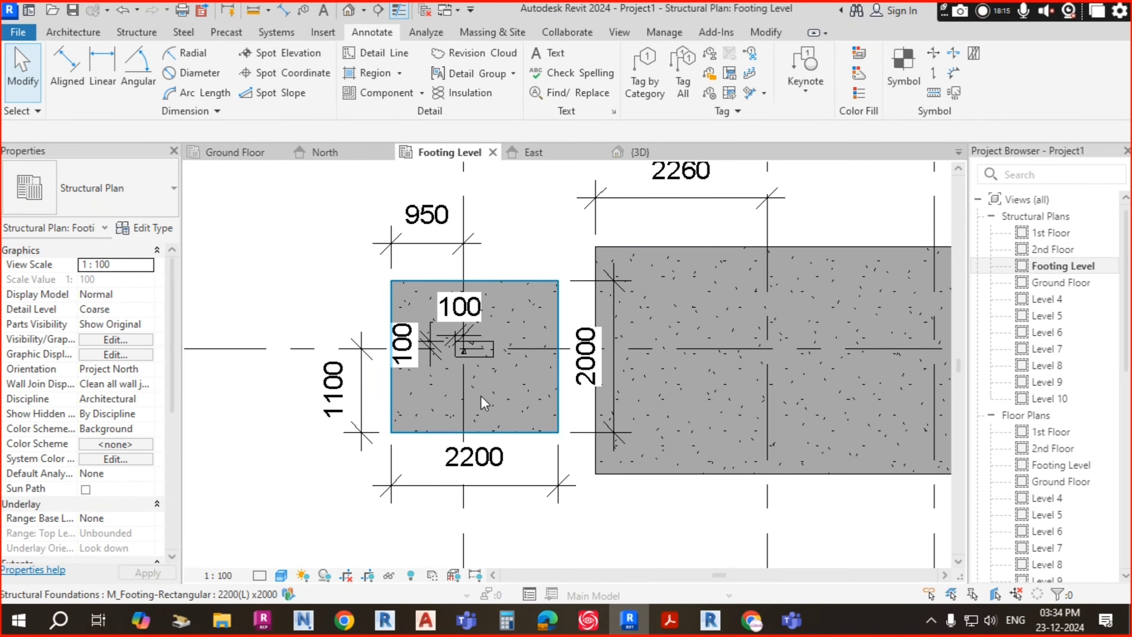
scroll(516, 327, down, 3)
scroll(629, 352, up, 2)
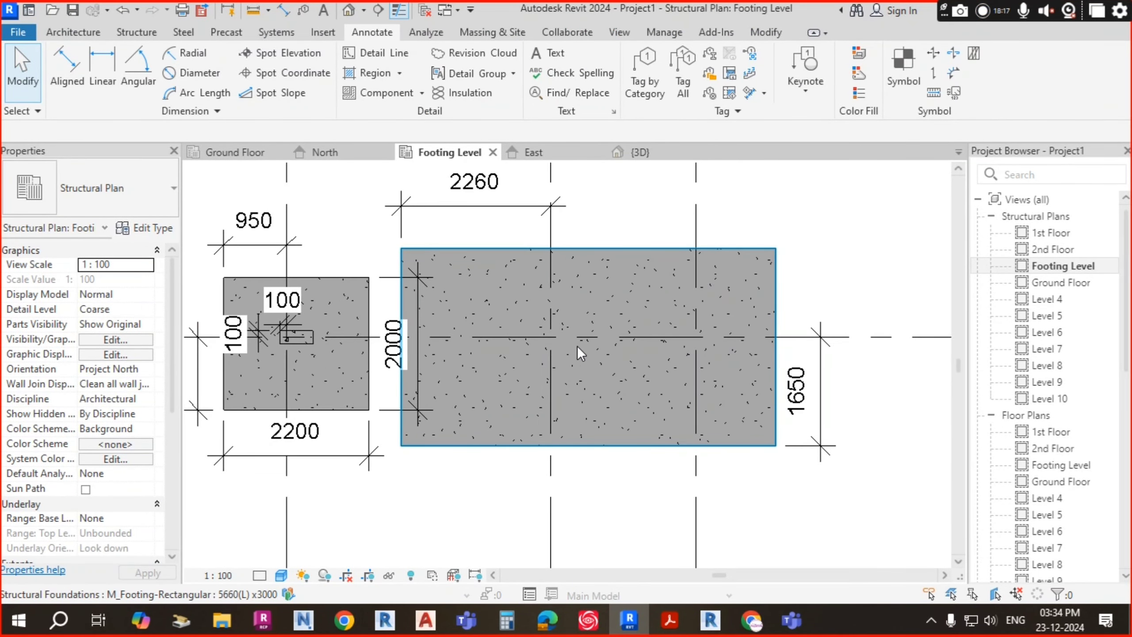
- Place a vertical 200 x 500mm C1 structural column with height to 1st Floor at the intersection of grids B and 4
click(278, 33)
click(159, 32)
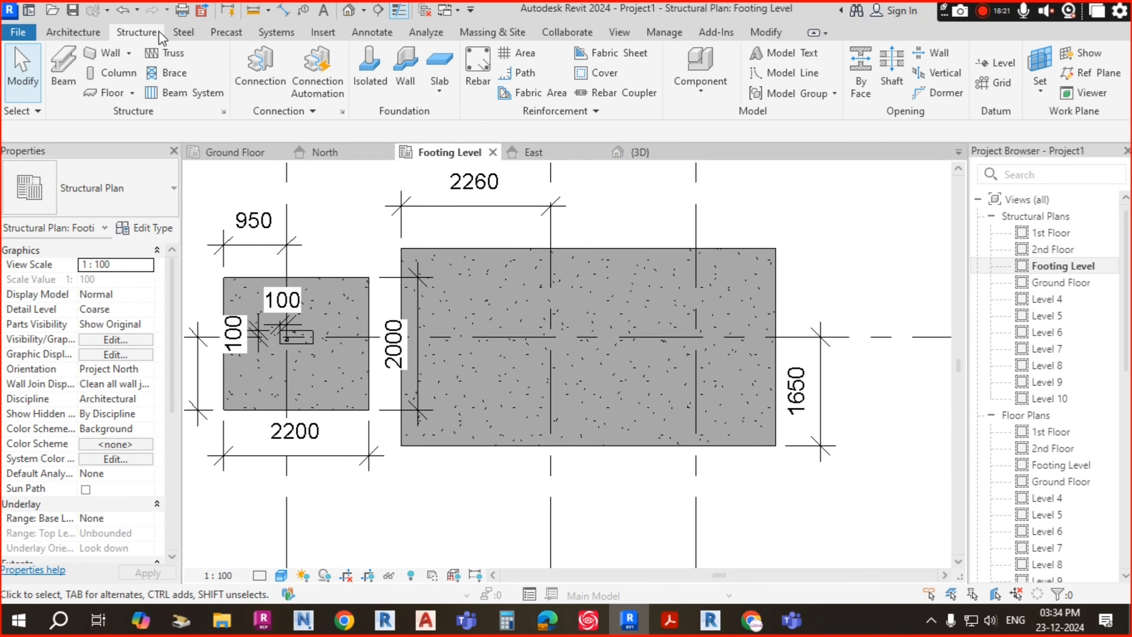
click(118, 72)
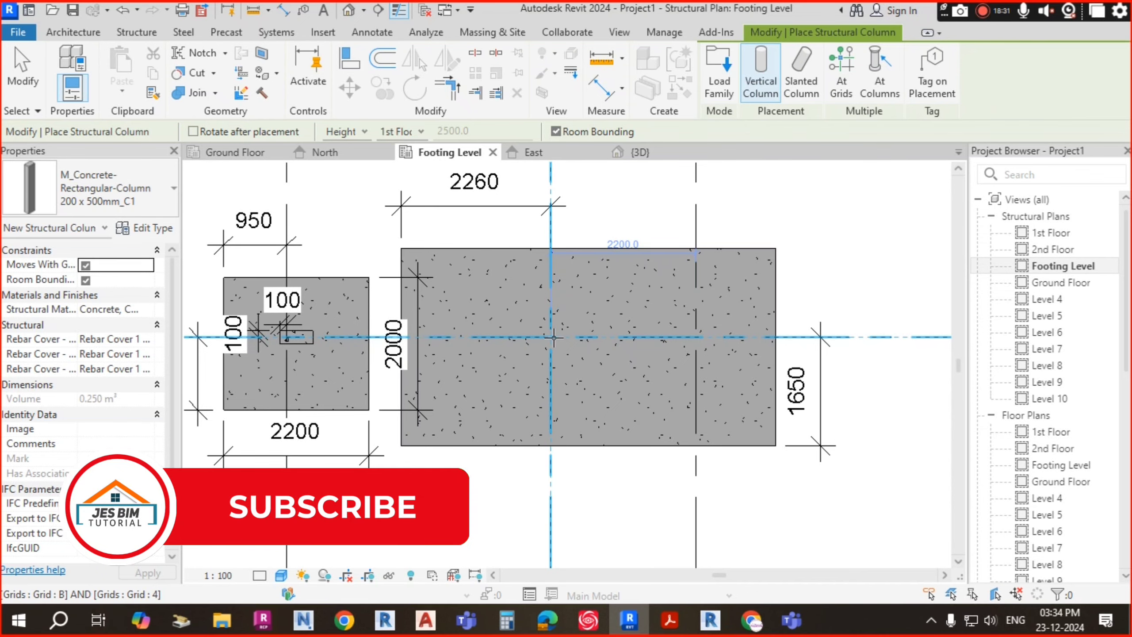
scroll(554, 338, up, 2)
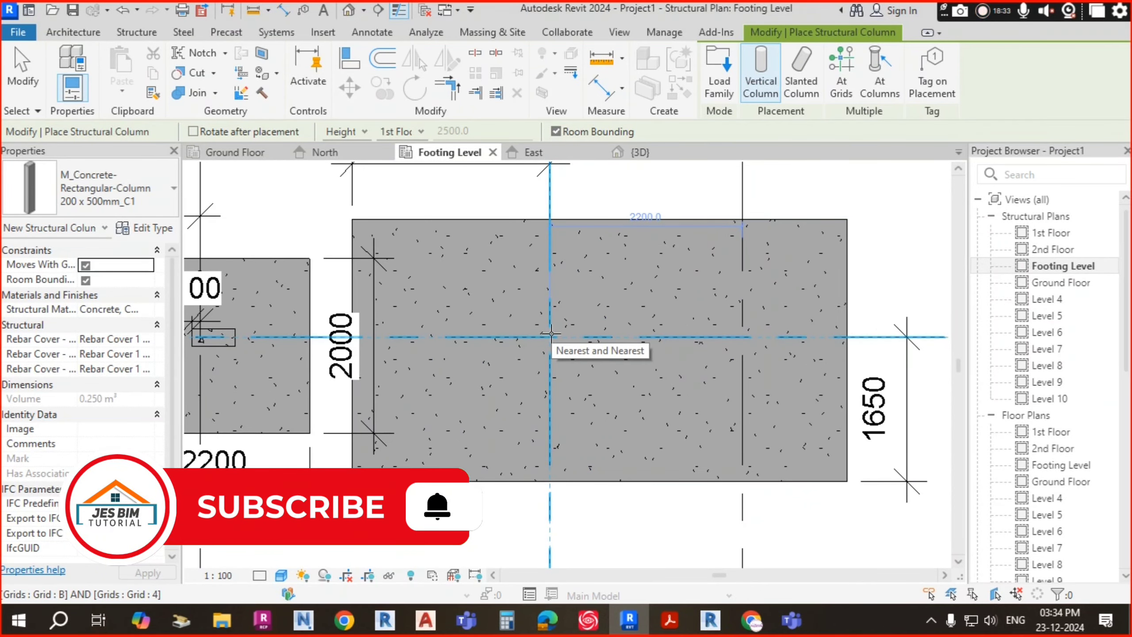
click(552, 334)
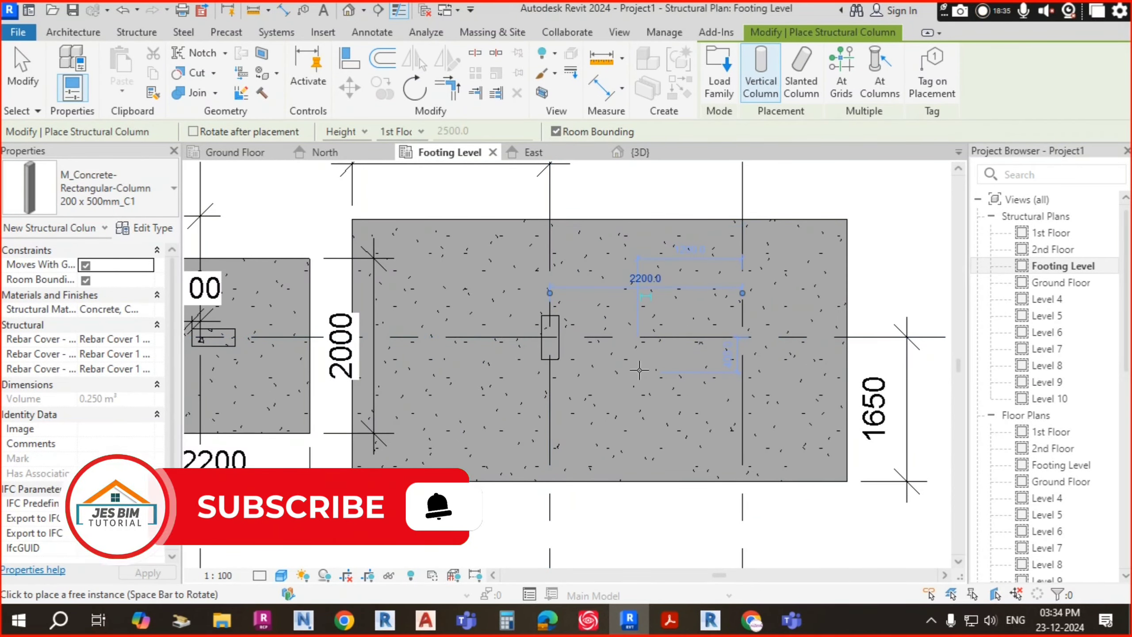
key(Escape)
key(Escape)
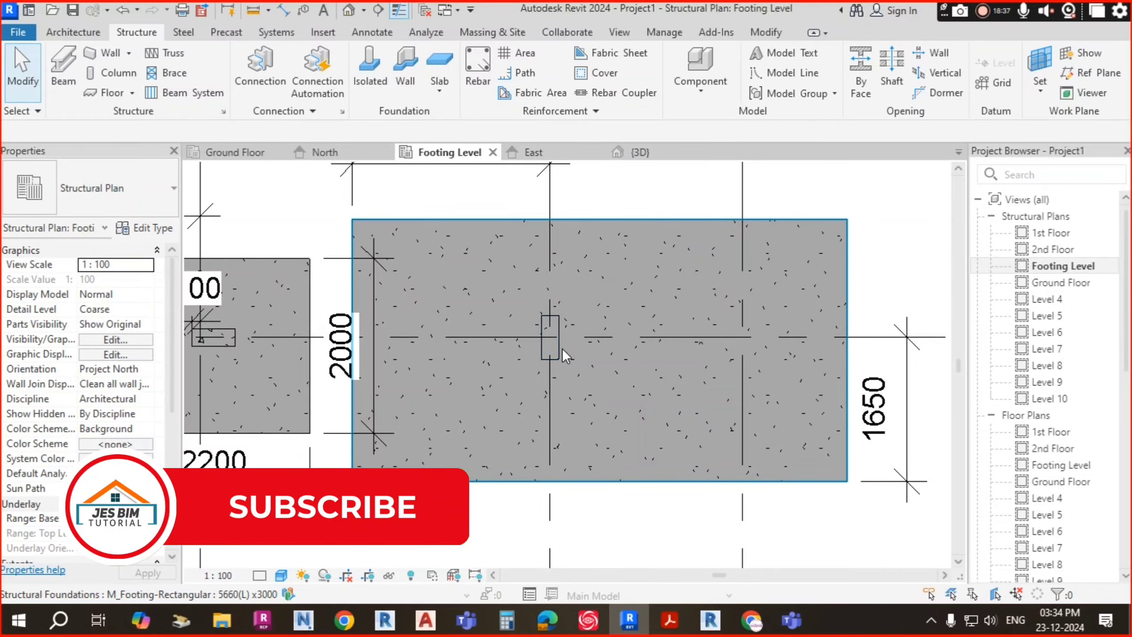
- Compare the orientation and offsets of the C1 column at grids B and 4 in the AutoCAD drawing with the Revit plan
key(alt+Tab)
scroll(557, 327, up, 5)
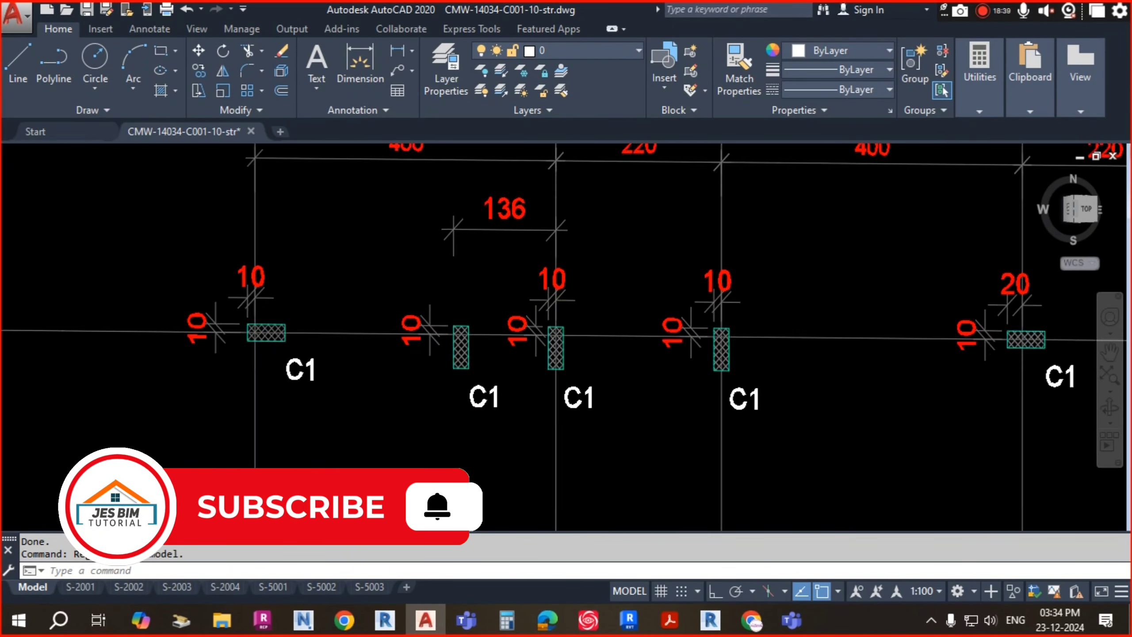
scroll(572, 311, down, 4)
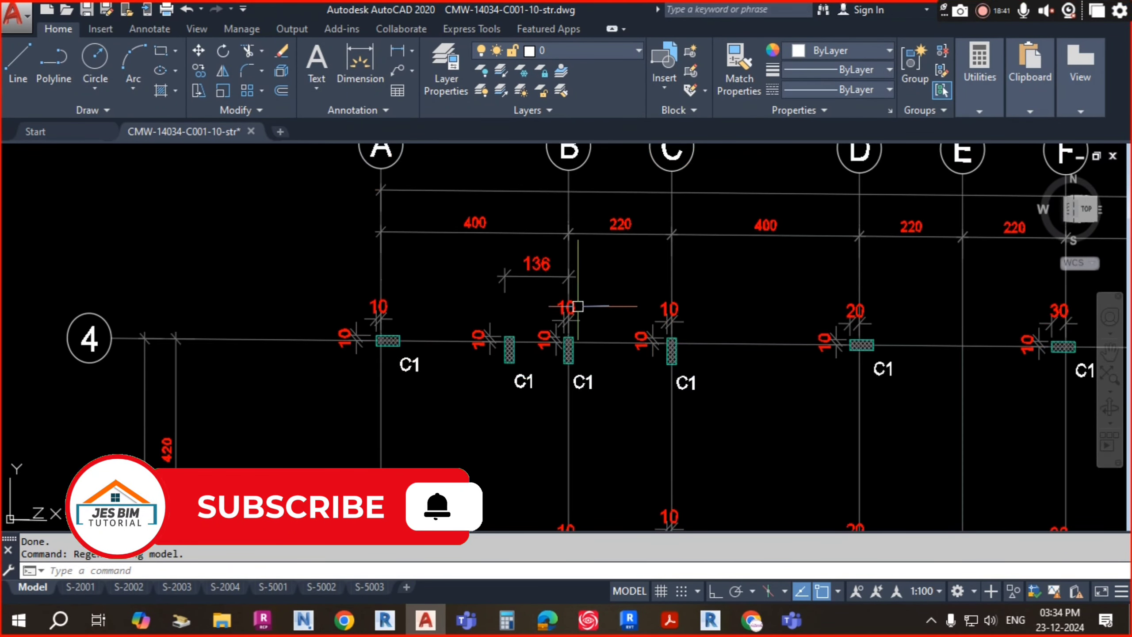
scroll(583, 309, up, 2)
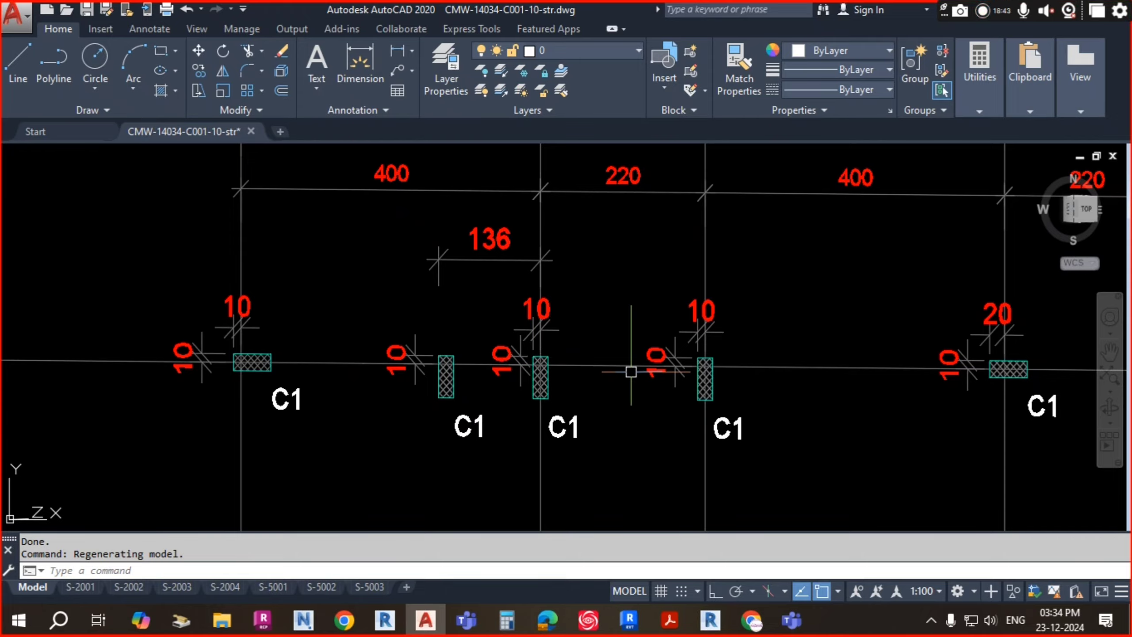
key(alt+Tab)
scroll(582, 317, down, 2)
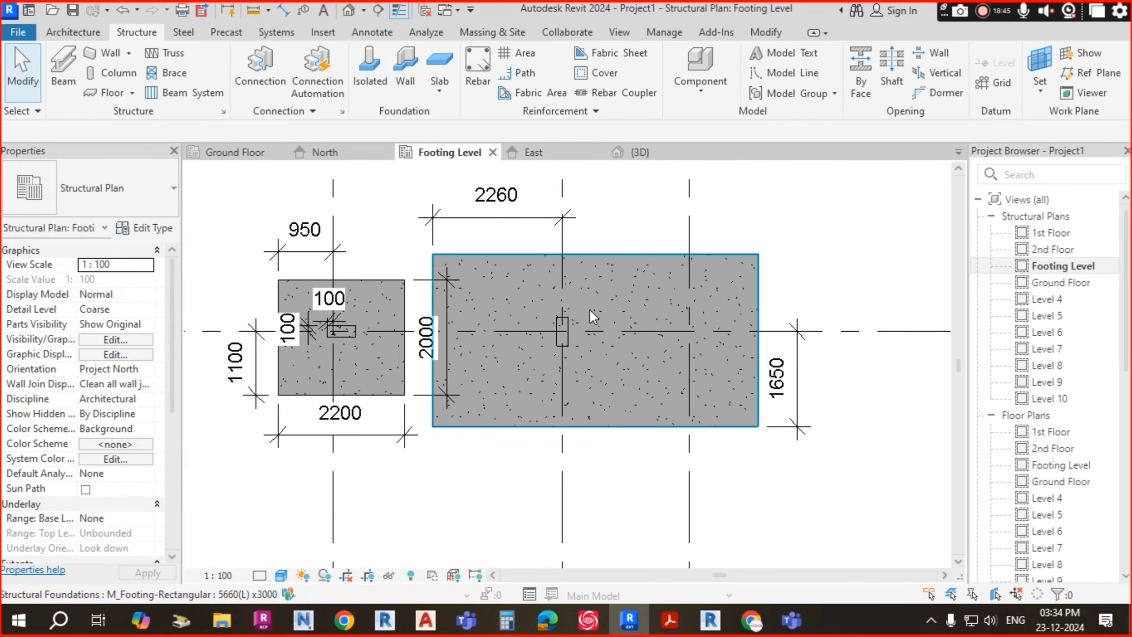
scroll(589, 310, up, 1)
key(alt+Tab)
key(alt+Tab)
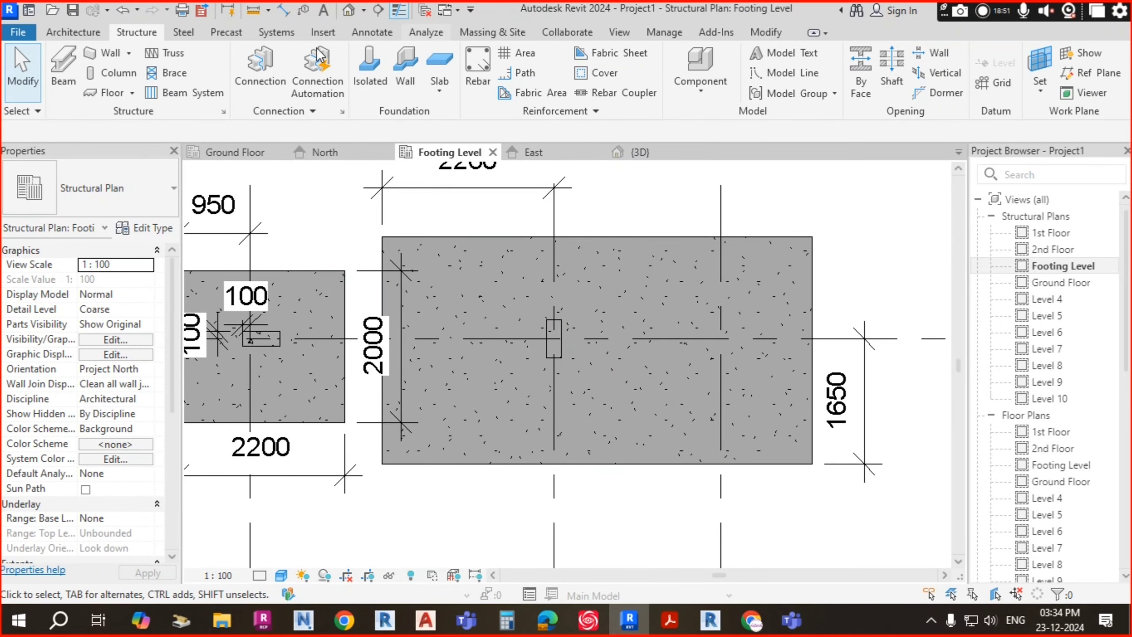
- Add an aligned dimension between grid 4 and the upper short edge of the column at grid B, placed to the column's left
click(389, 36)
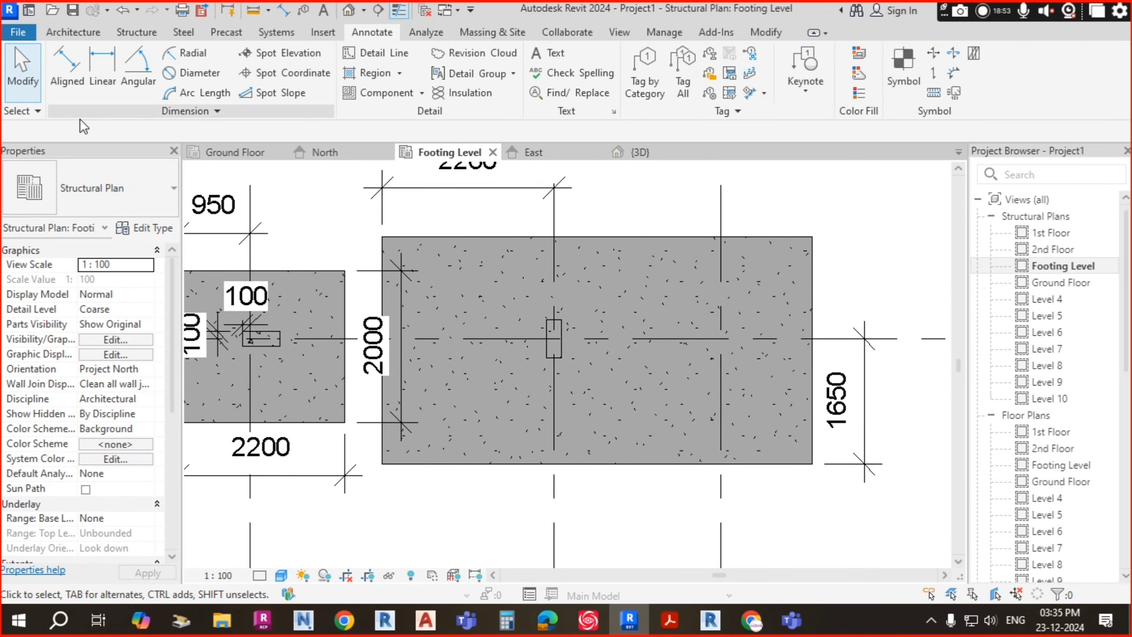
click(66, 69)
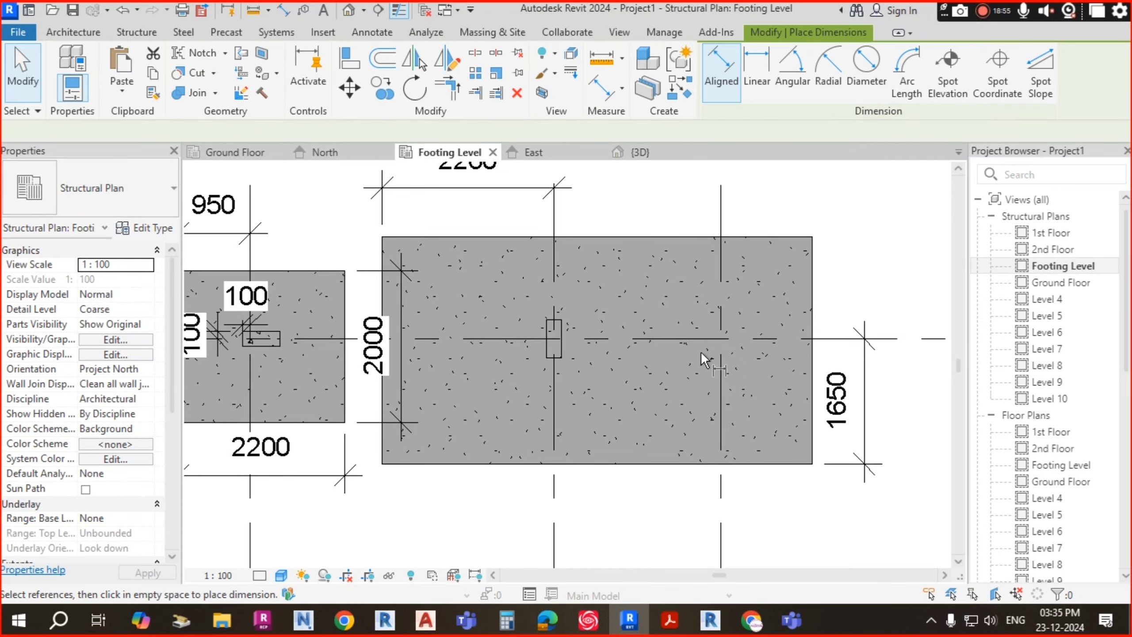
scroll(575, 323, up, 1)
scroll(565, 324, down, 2)
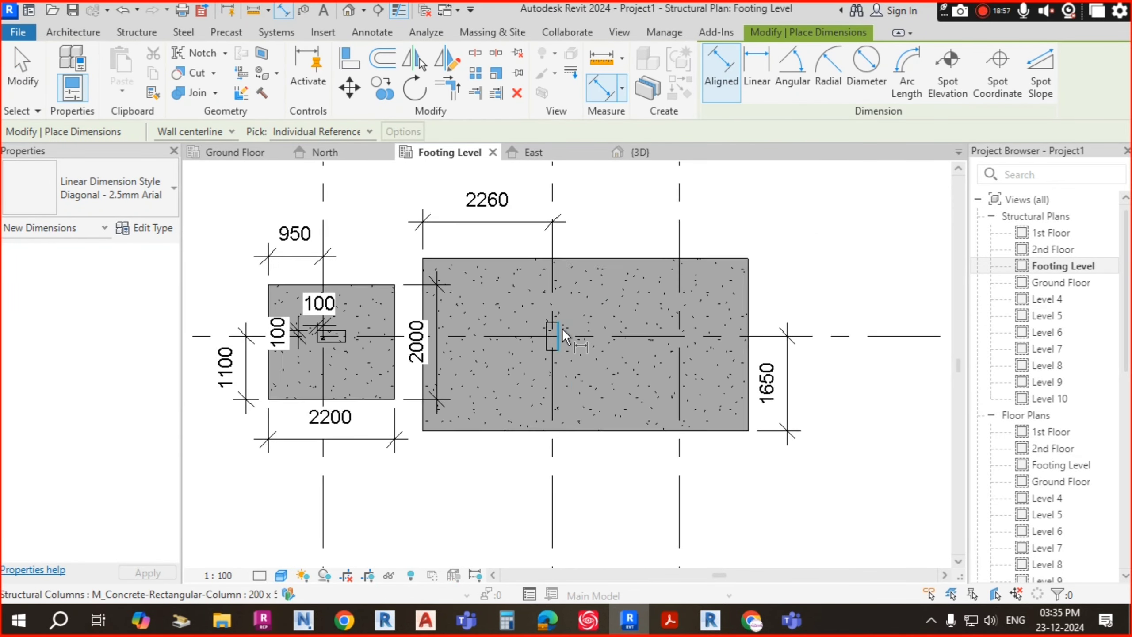
scroll(563, 328, up, 1)
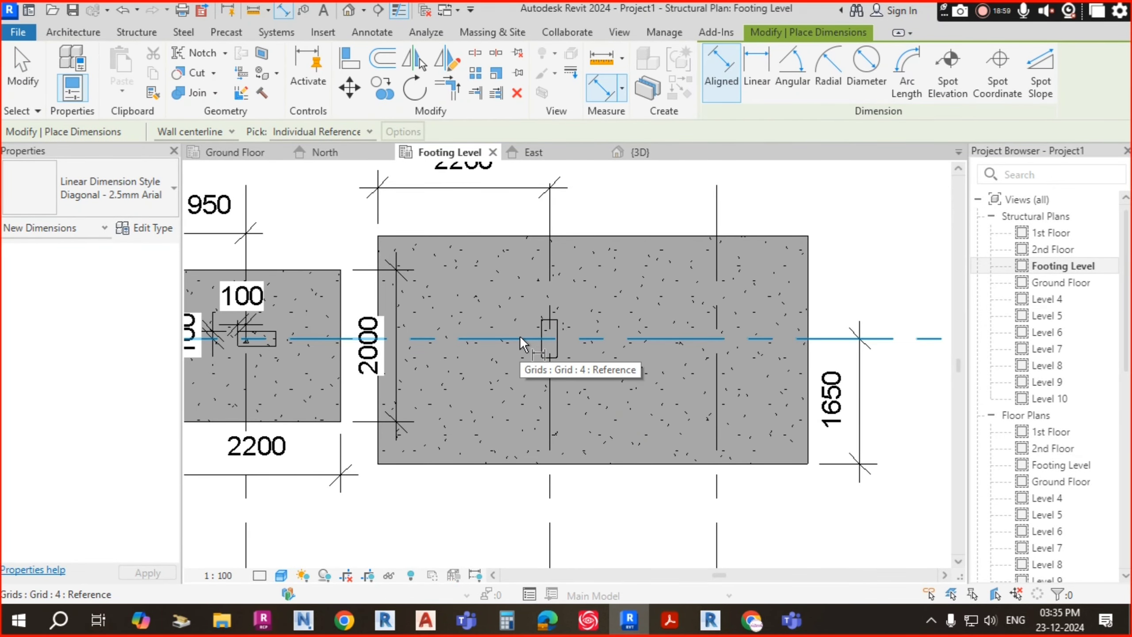
scroll(539, 329, up, 2)
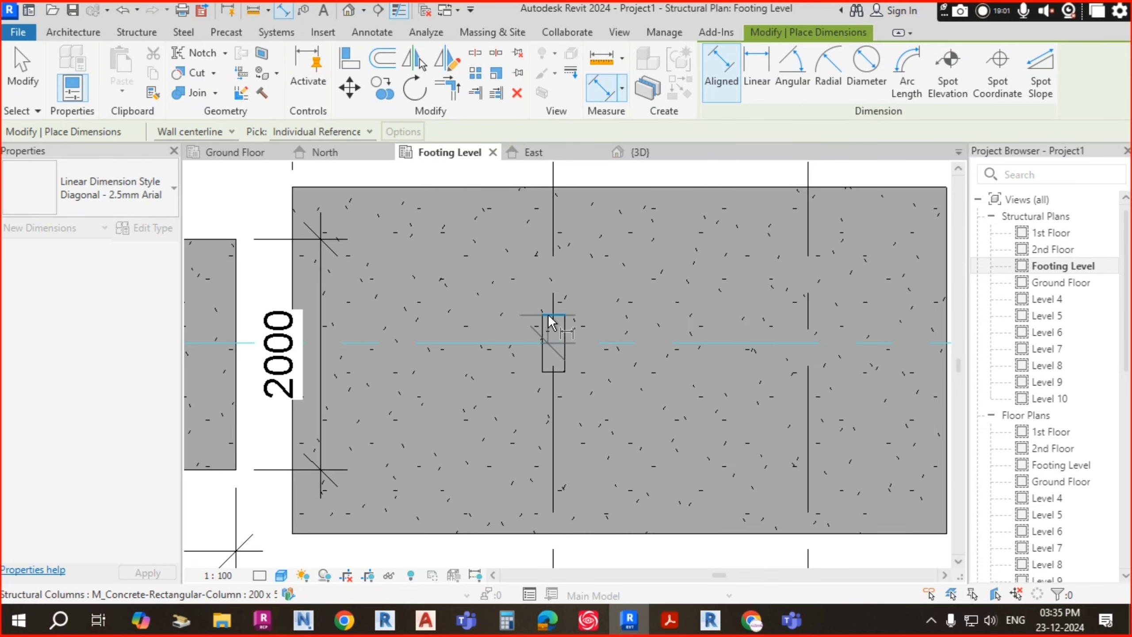
click(551, 316)
scroll(499, 241, down, 2)
click(496, 212)
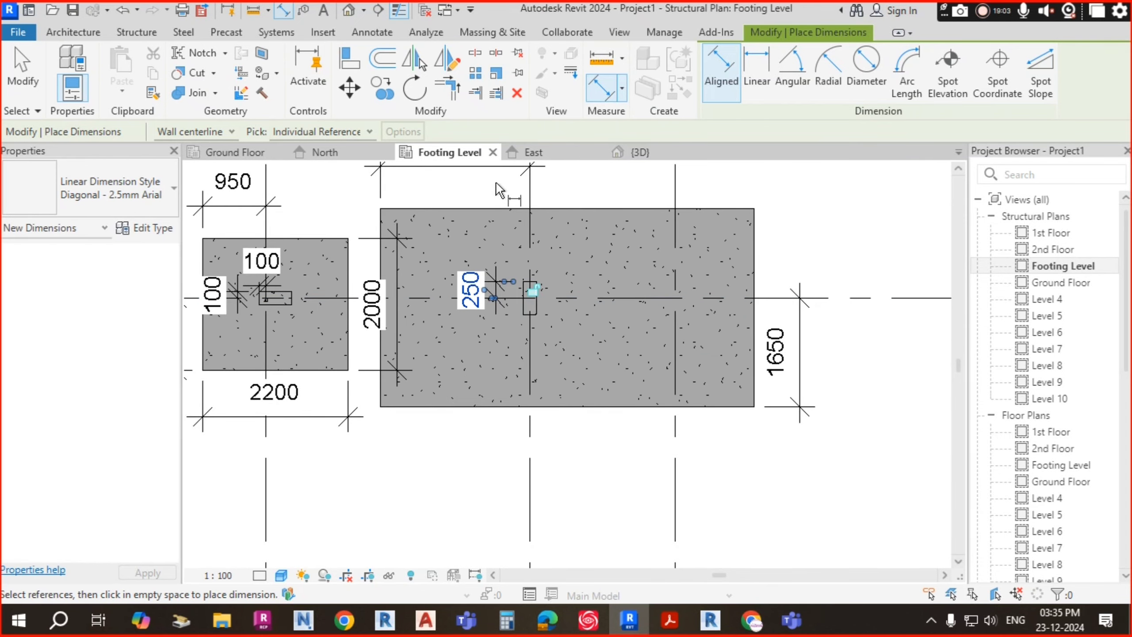
- Check the offsets of the C1 column at grids B and 4 in the AutoCAD drawing, and return to the column in Revit
key(alt+Tab)
scroll(541, 374, up, 2)
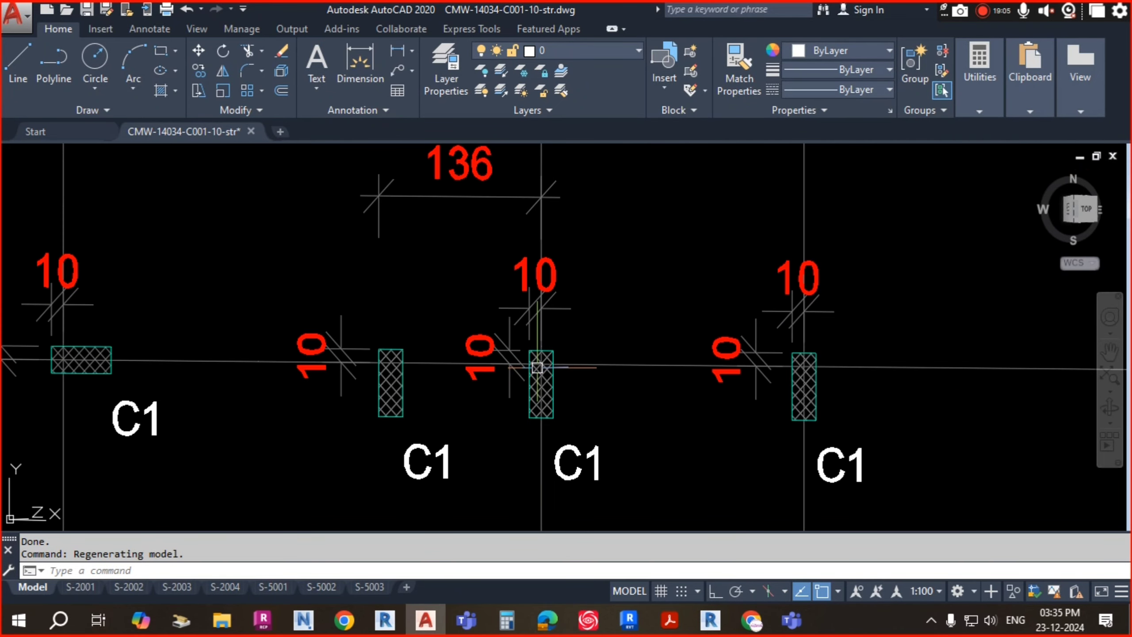
key(alt+Tab)
scroll(534, 300, up, 2)
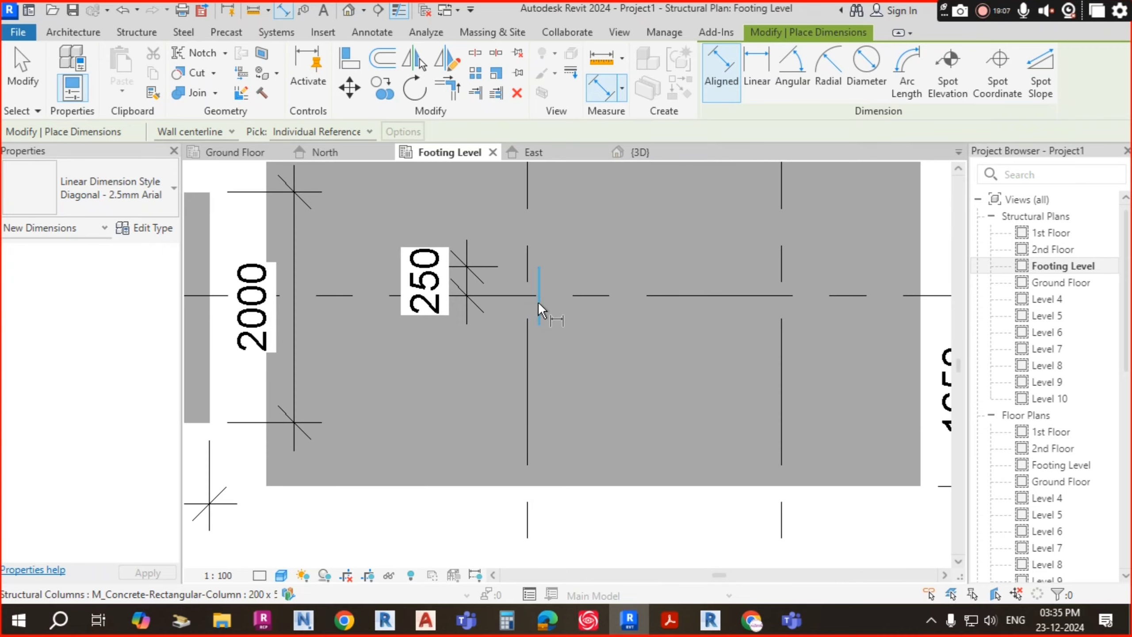
- Set the distance between grid 4 and the upper short edge of the C1 column at grid B to 100 mm
click(538, 308)
click(441, 286)
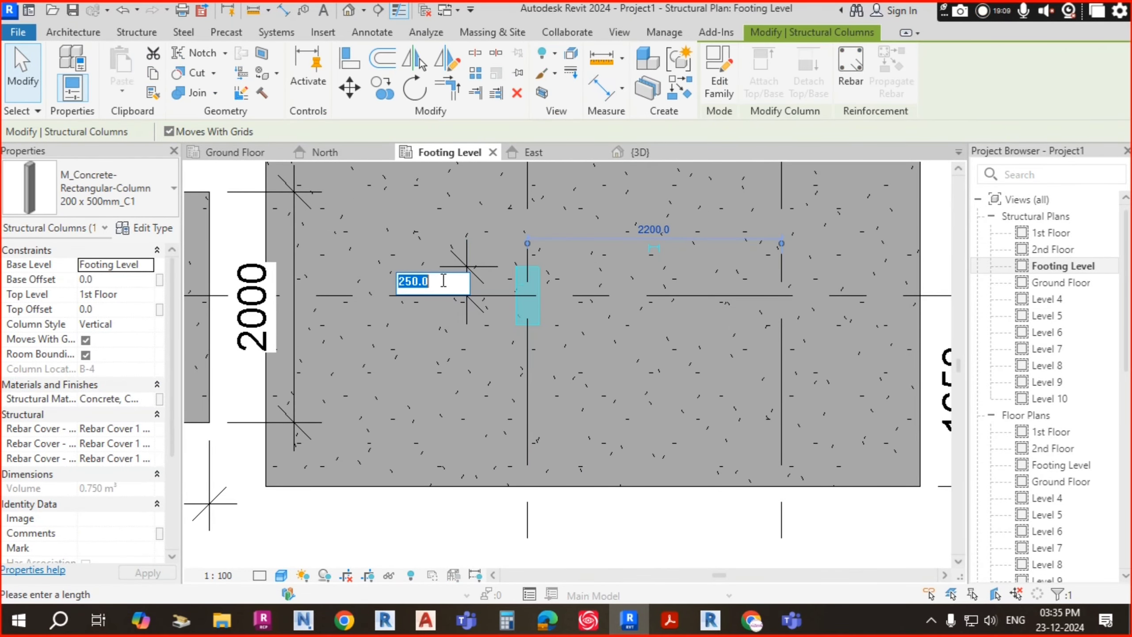
key(Return)
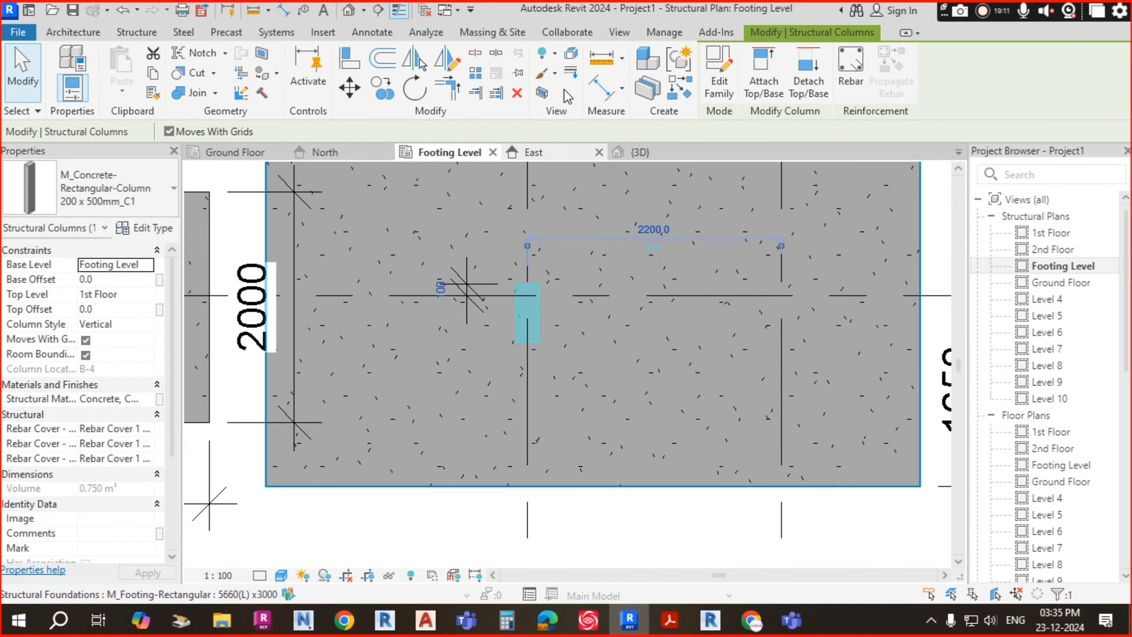
key(Escape)
scroll(526, 289, down, 2)
scroll(538, 313, up, 1)
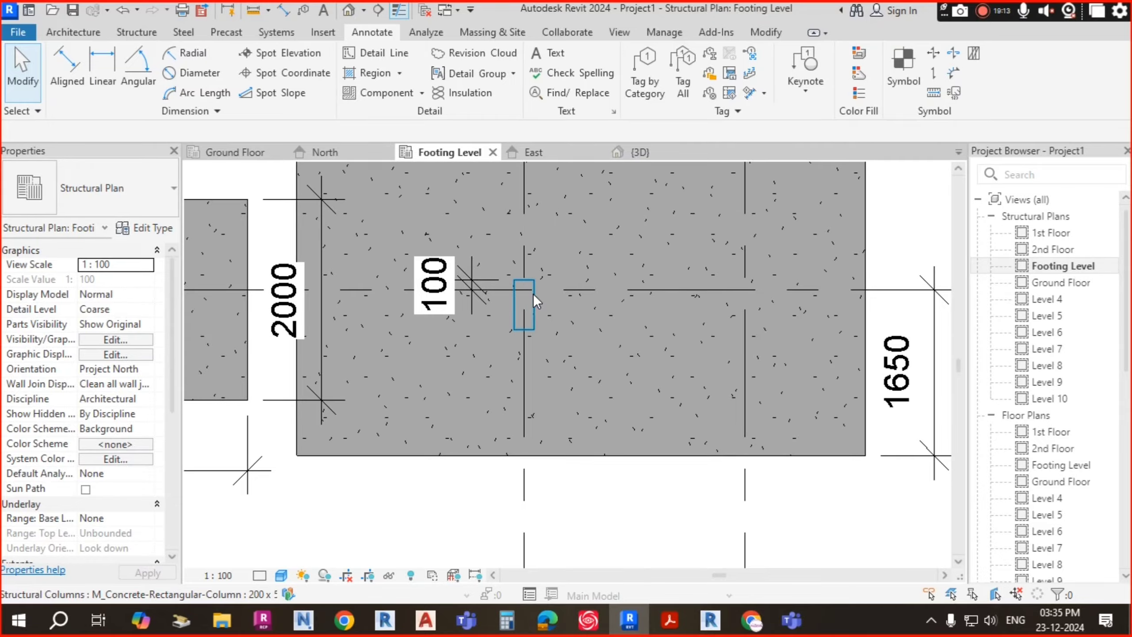
key(alt+Tab)
key(alt+Tab)
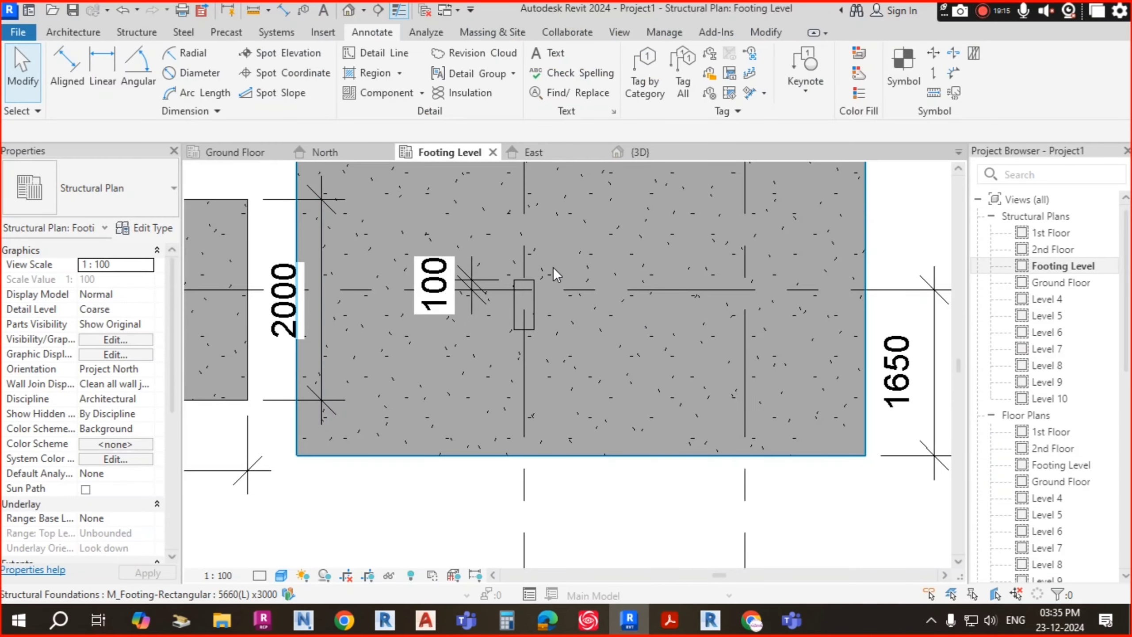
scroll(534, 270, up, 2)
key(i)
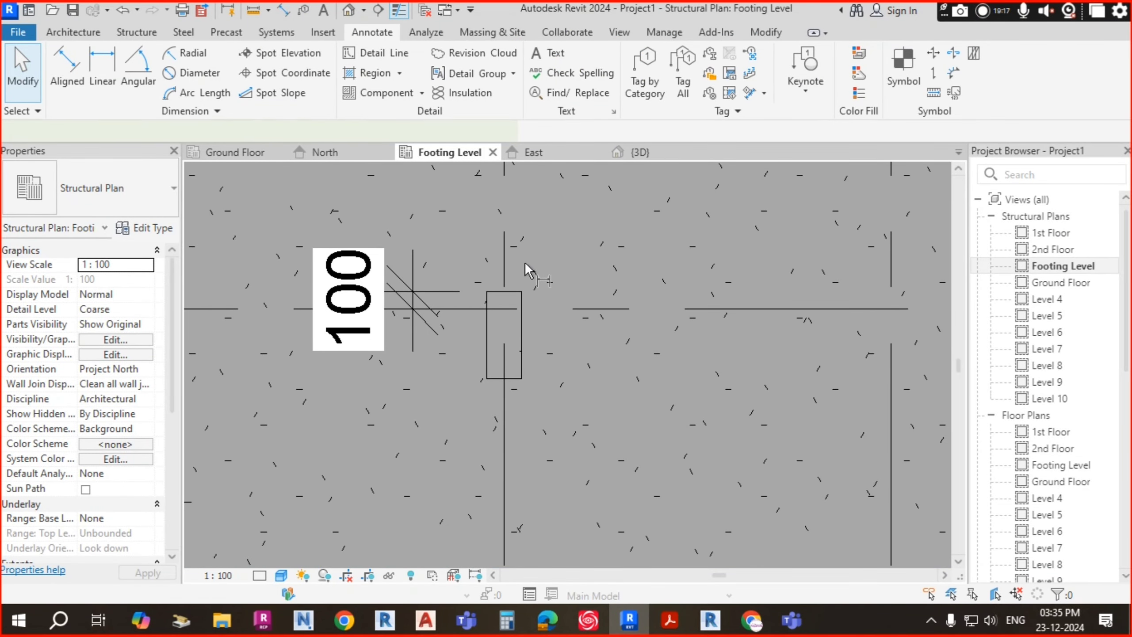
click(488, 296)
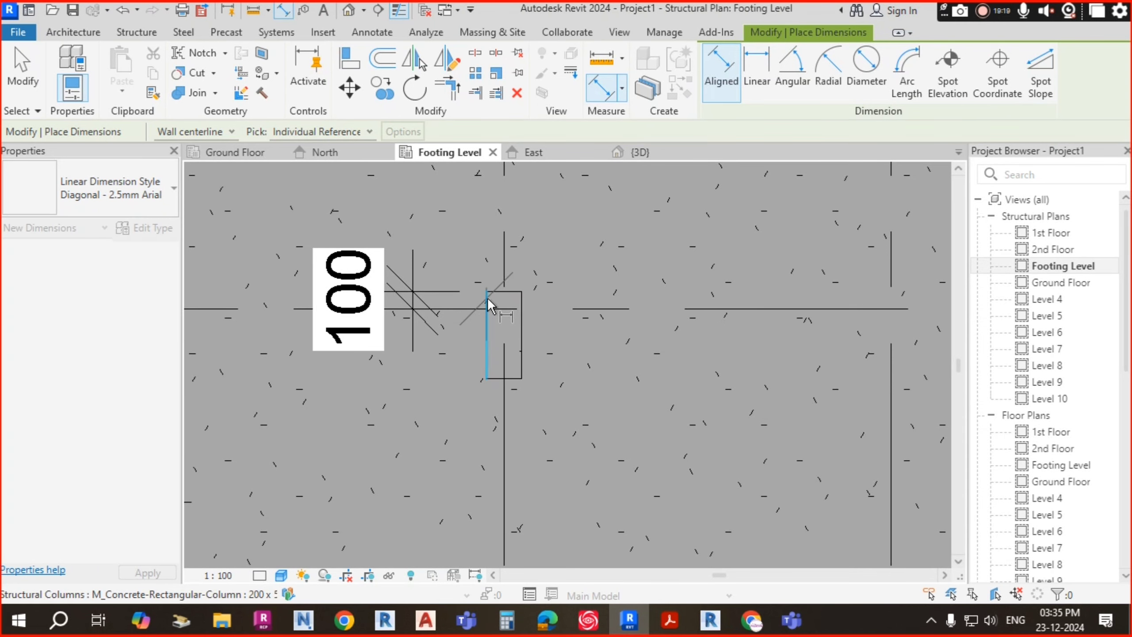
click(505, 268)
scroll(548, 267, down, 2)
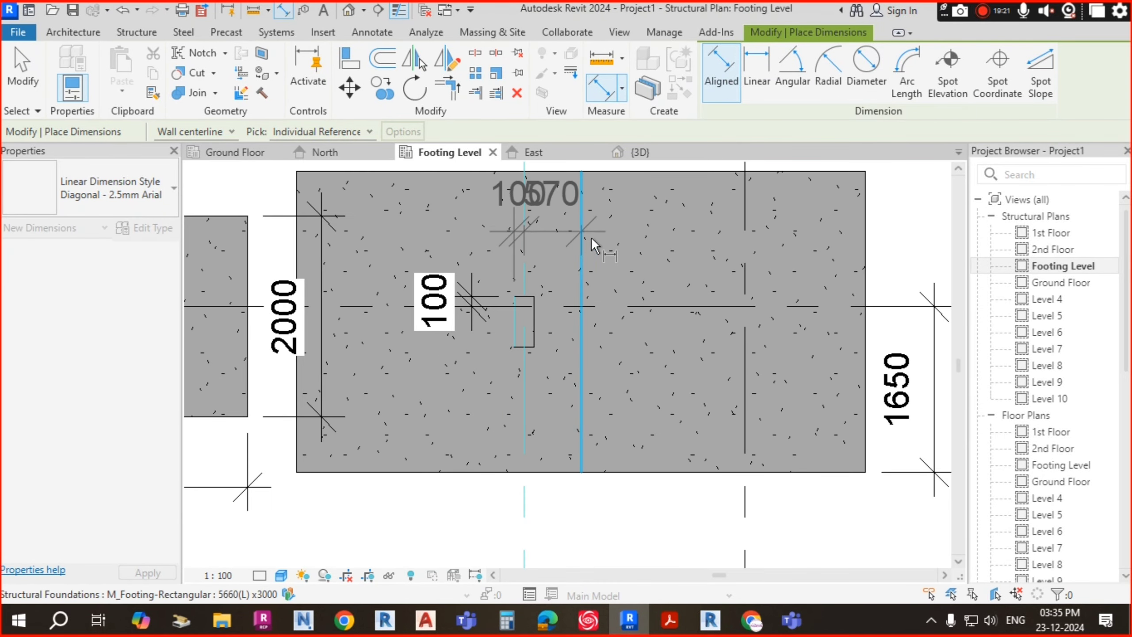
key(Escape)
- Add an aligned dimension between the left long edge of the C1 column at grid 4 and grid B, placed above the column
click(485, 304)
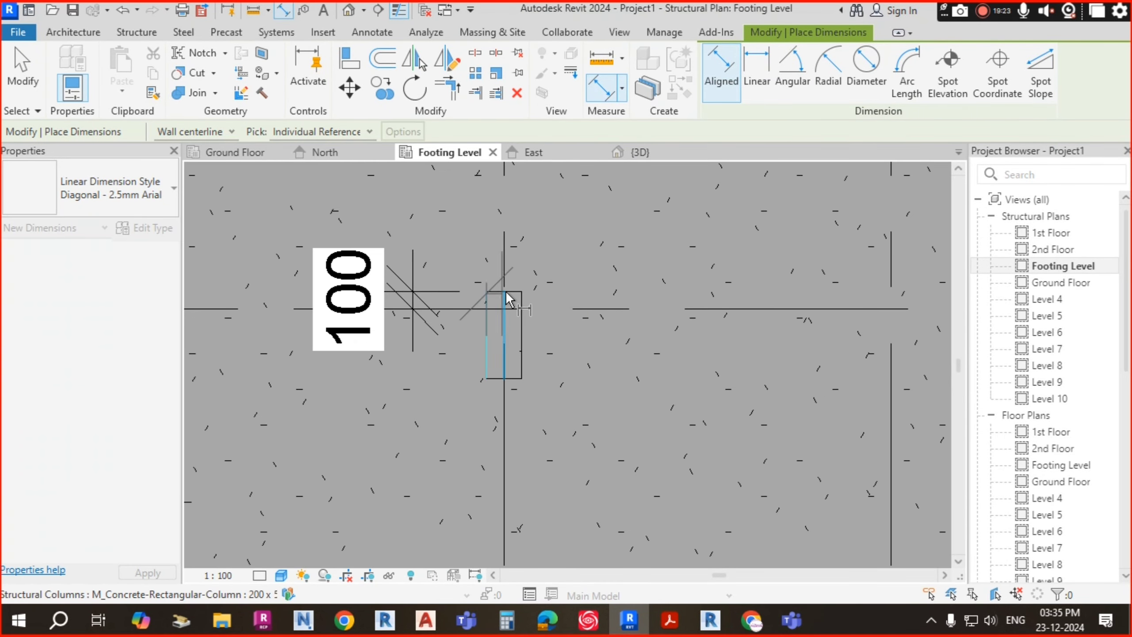
click(504, 275)
scroll(504, 274, down, 1)
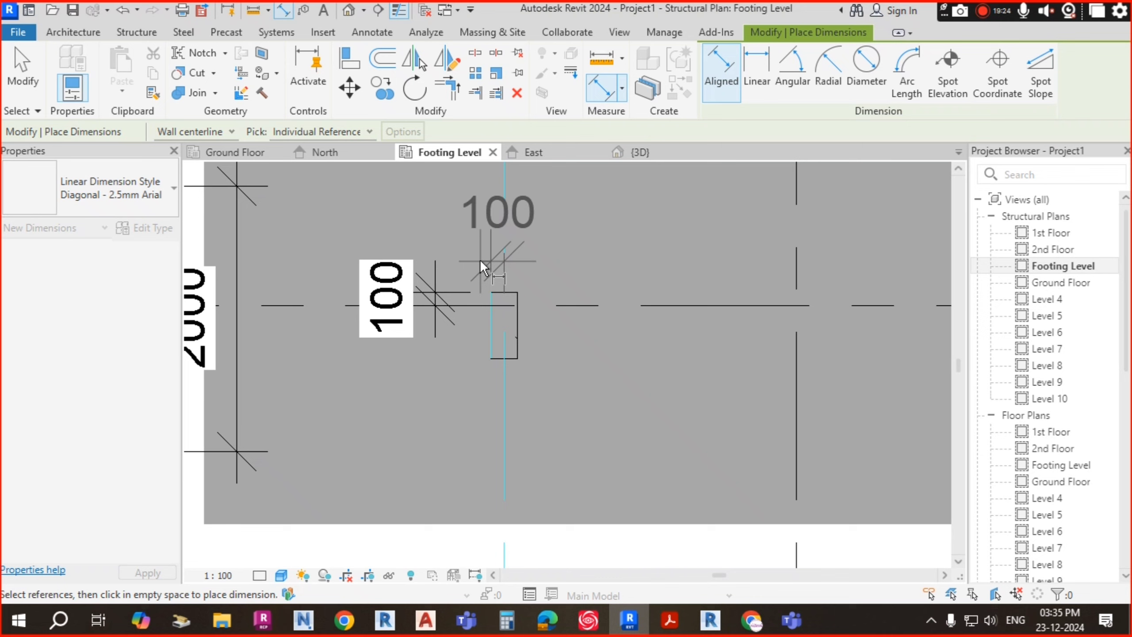
click(390, 227)
scroll(541, 262, down, 2)
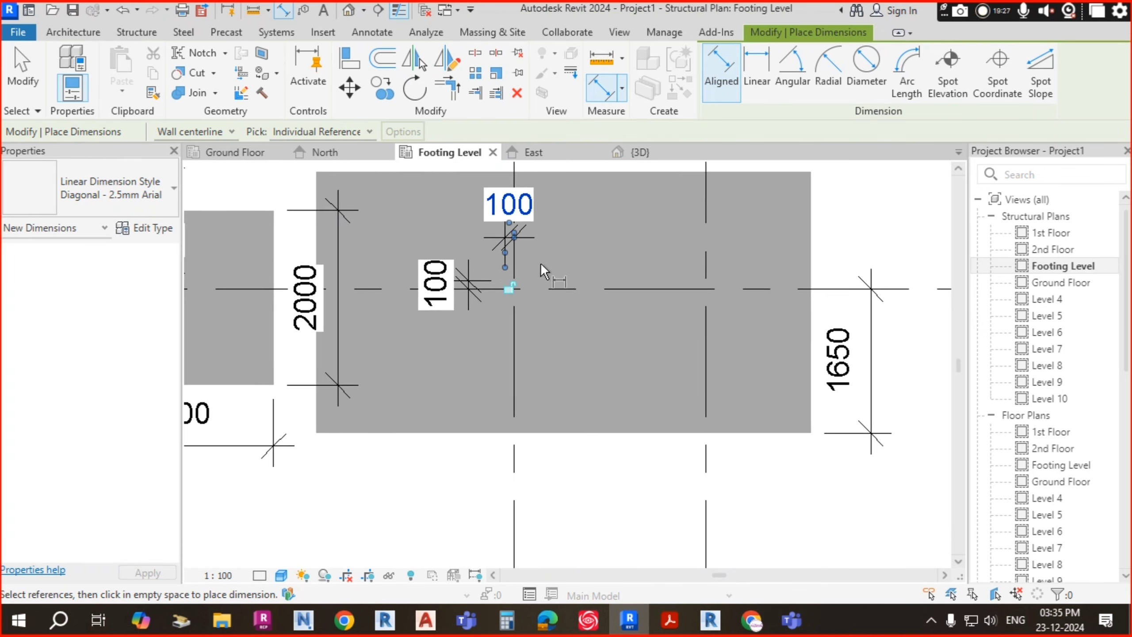
key(Escape)
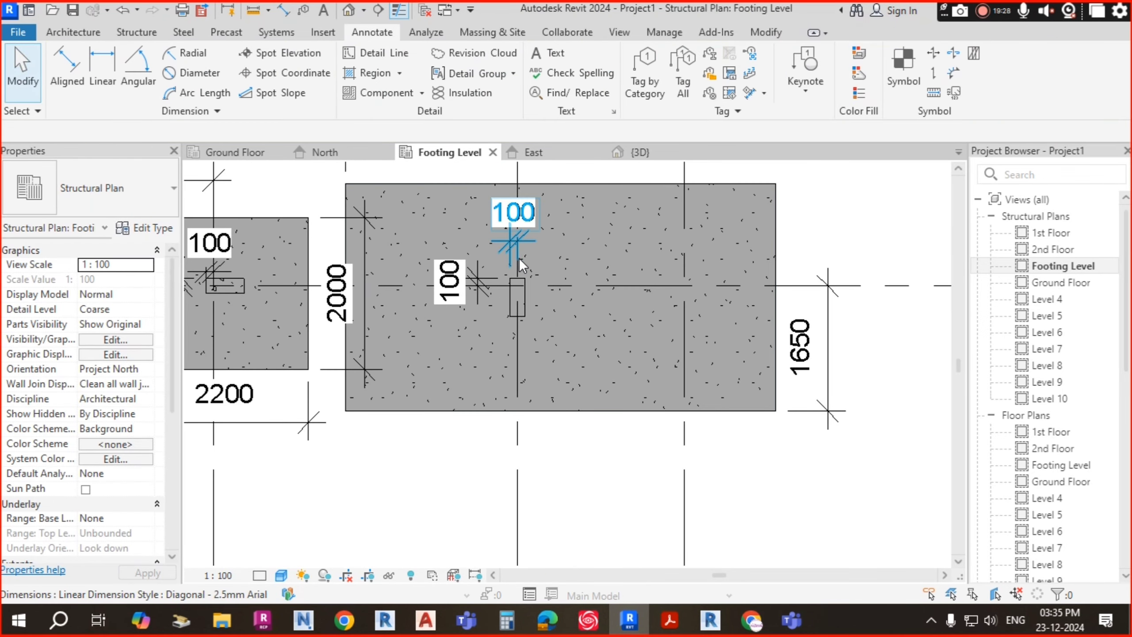
- Examine the spacing, orientation and offsets of the C1 columns along grid 4 between grids A and C in the AutoCAD drawing
click(523, 302)
key(alt+Tab)
scroll(527, 336, down, 4)
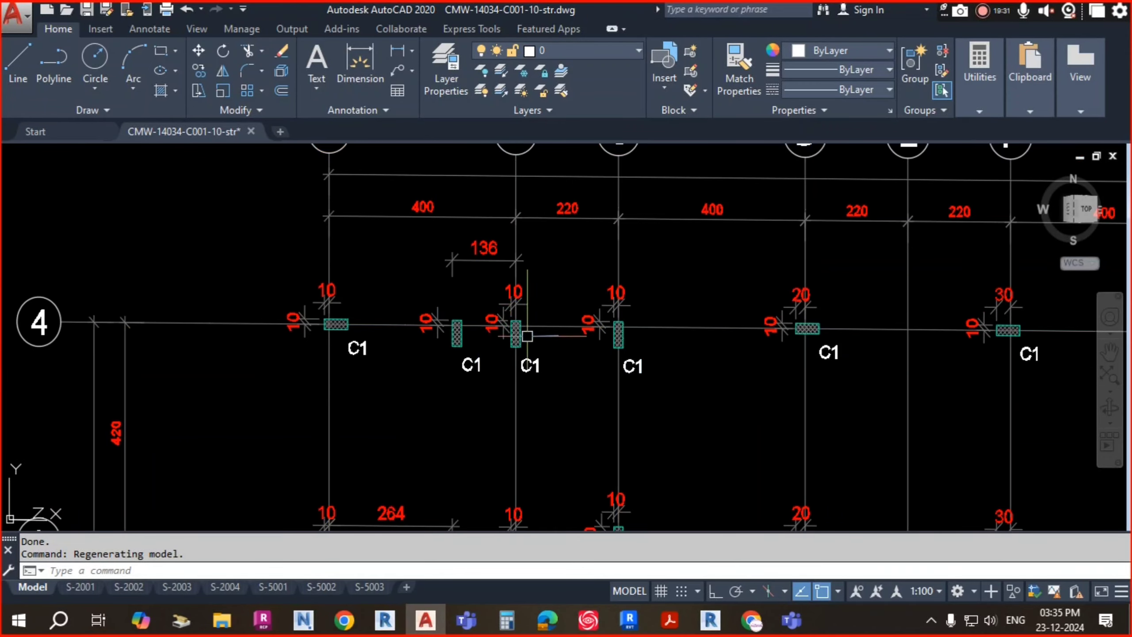
scroll(457, 353, up, 2)
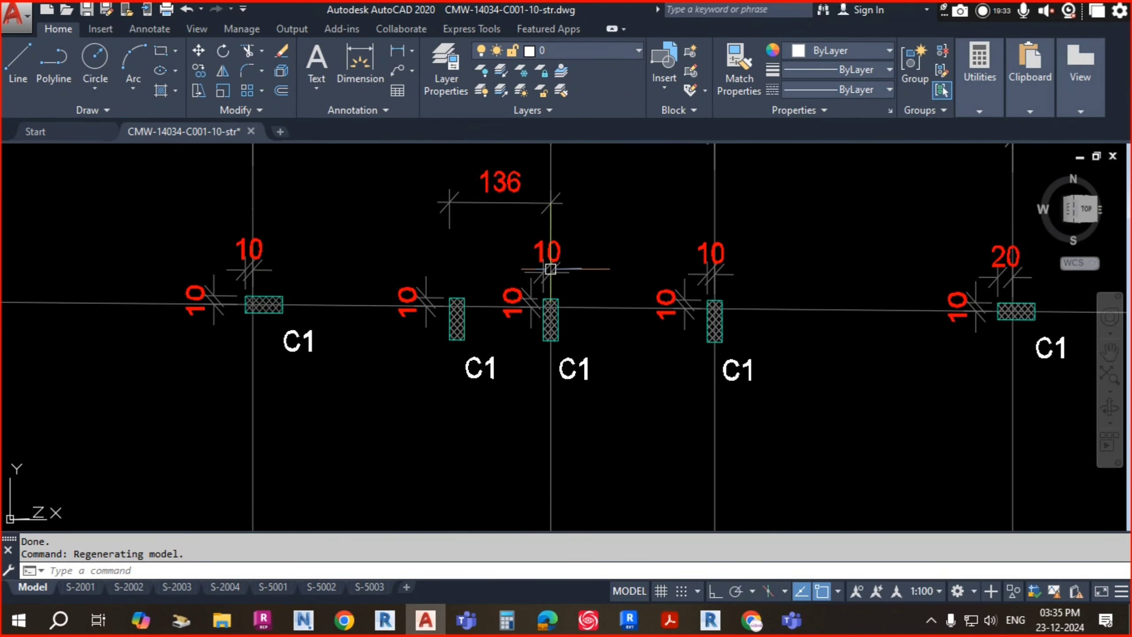
scroll(536, 216, up, 2)
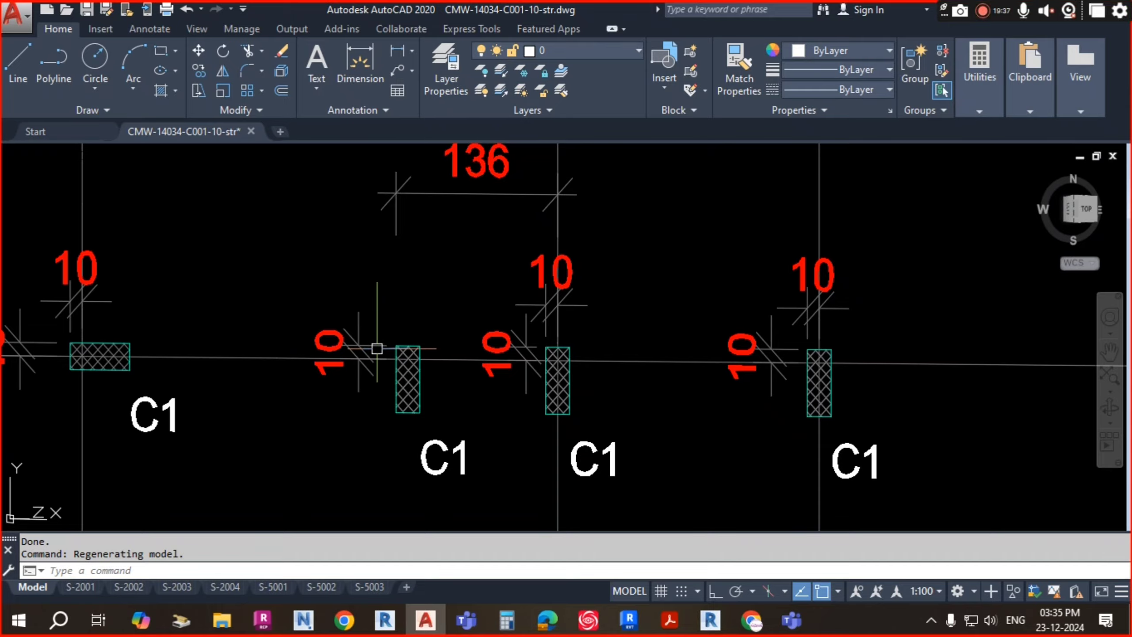
key(alt+Tab)
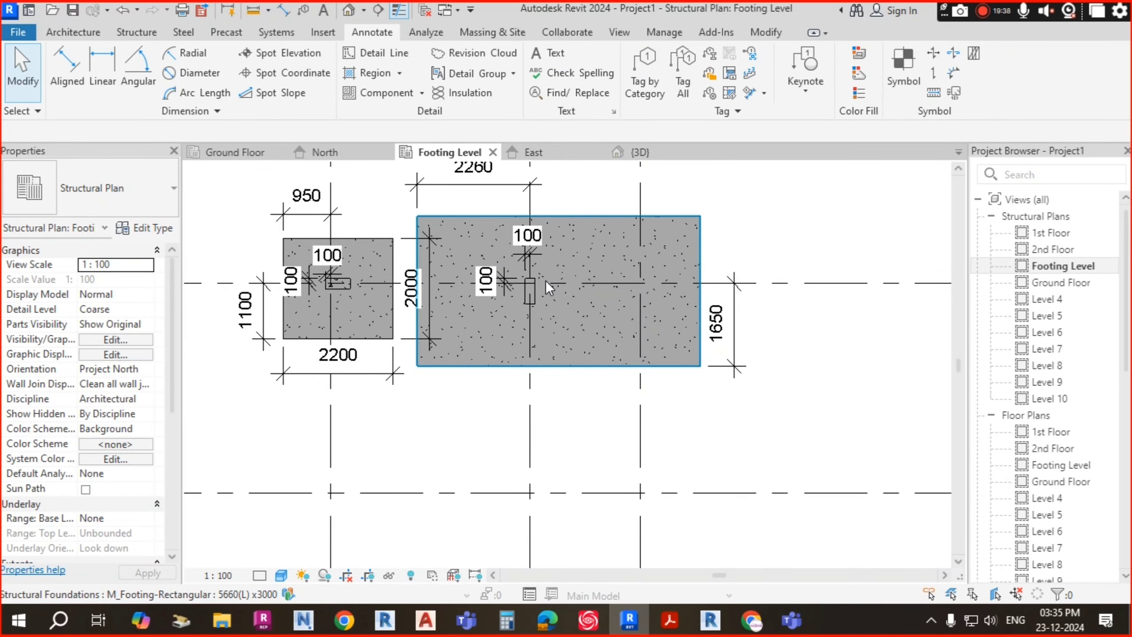
key(alt+Tab)
scroll(537, 277, down, 6)
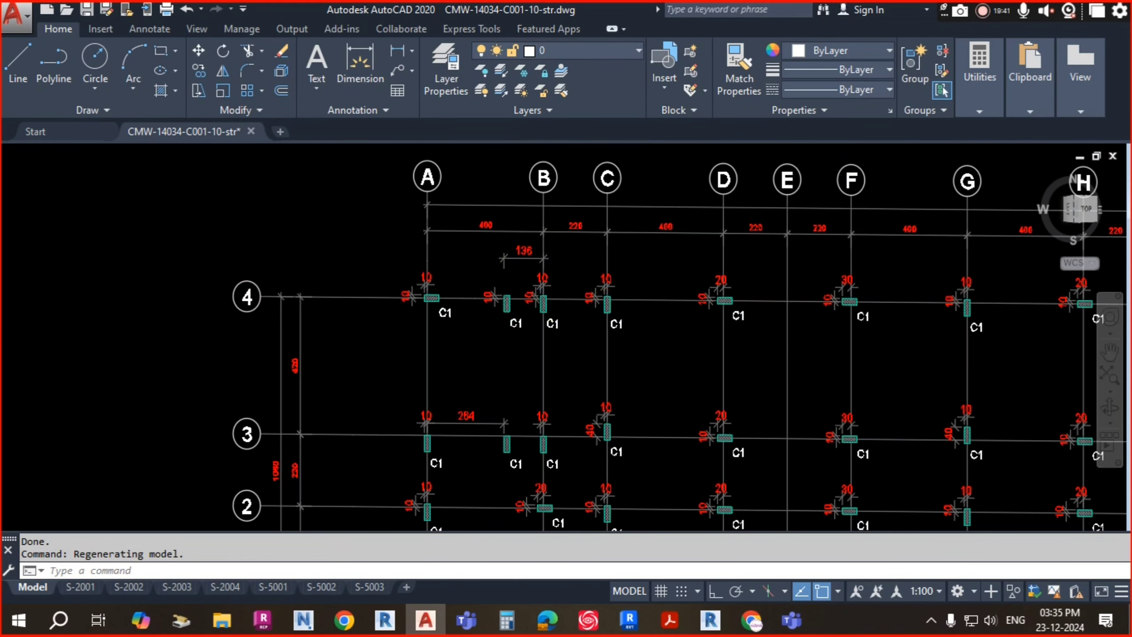
scroll(567, 309, up, 2)
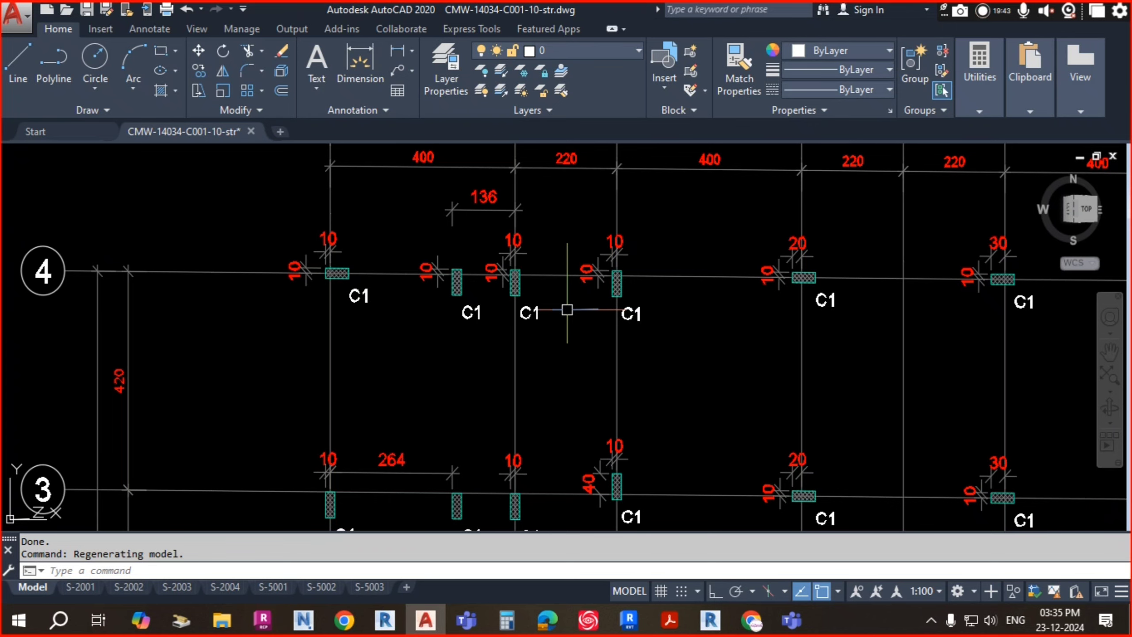
scroll(567, 309, down, 5)
scroll(556, 286, up, 5)
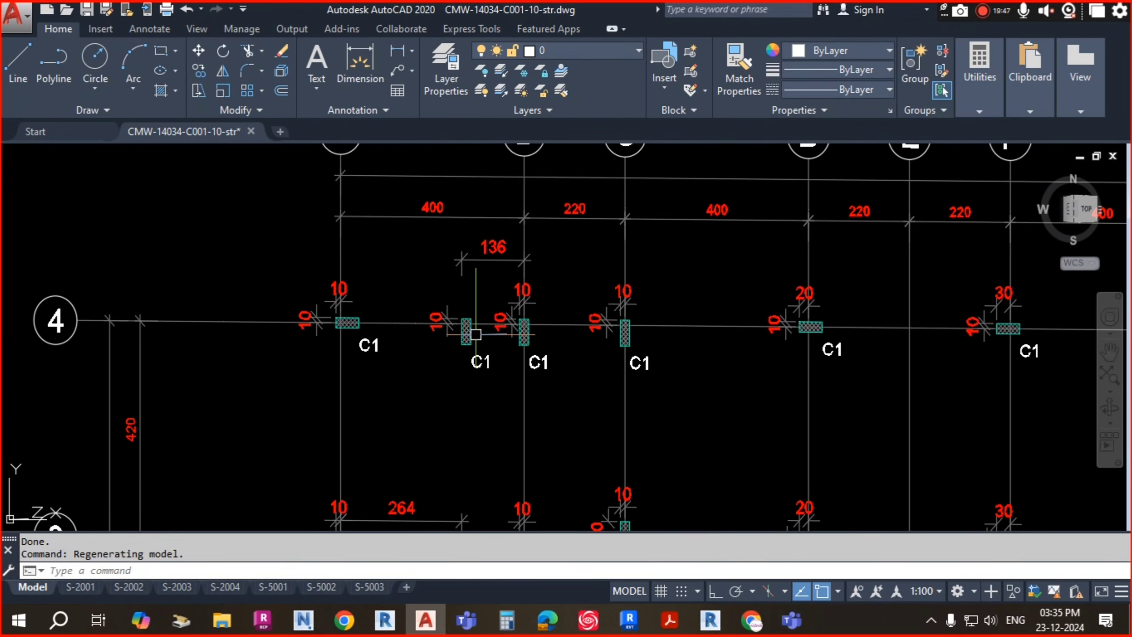
- Copy the C1 column at grids B and 4 in Revit by 130 mm towards grid A
key(alt+Tab)
scroll(534, 293, up, 2)
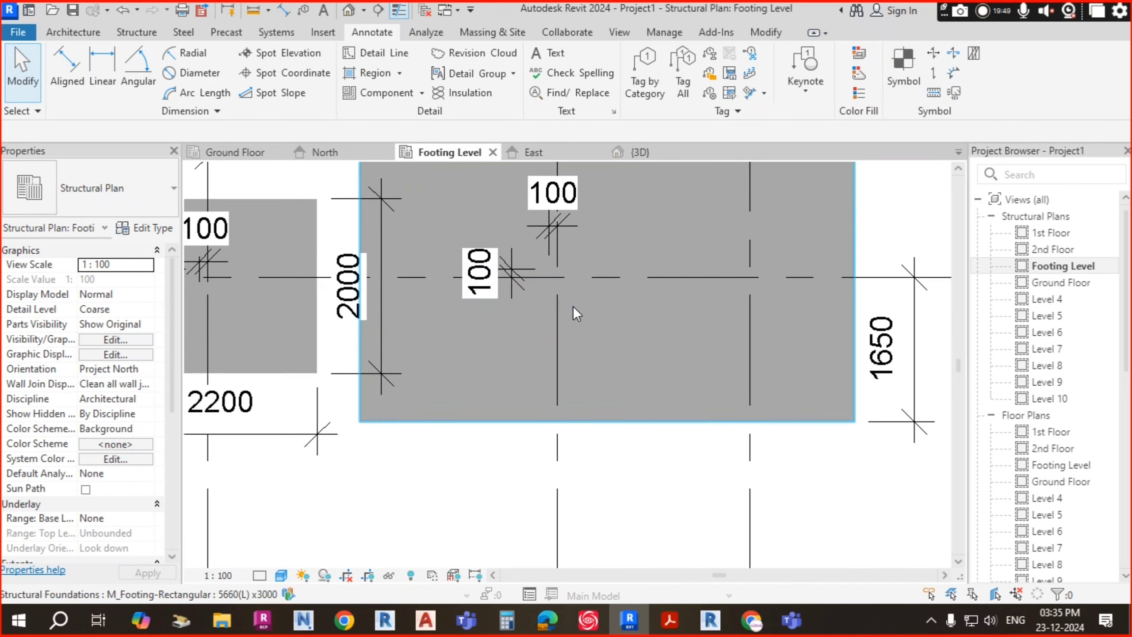
click(570, 299)
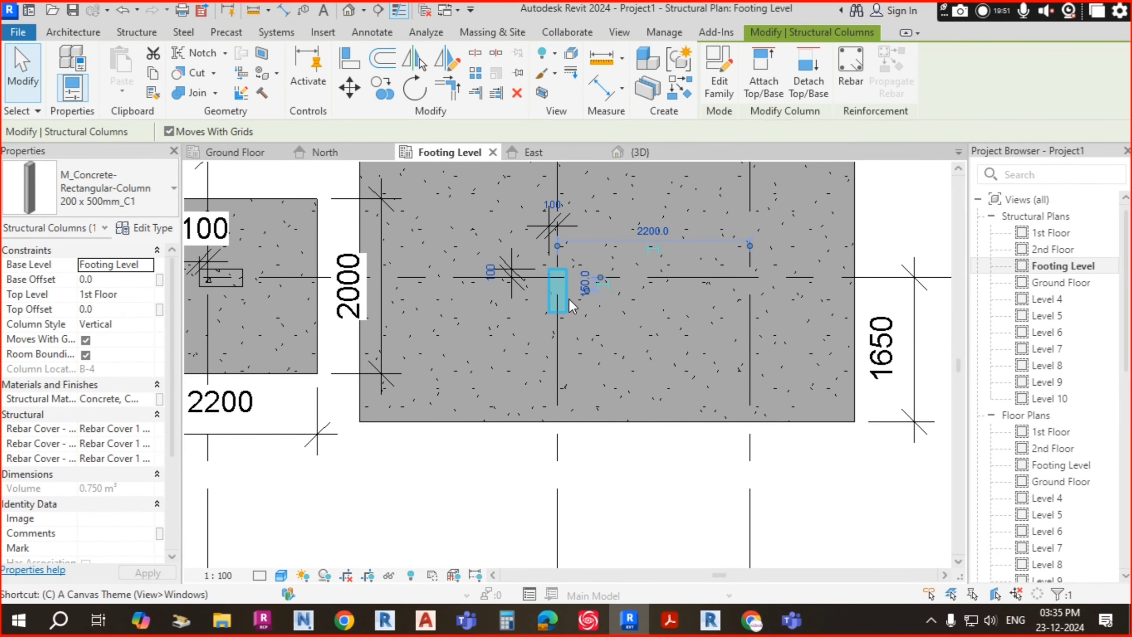
scroll(569, 300, up, 1)
scroll(570, 278, up, 2)
key(m)
key(v)
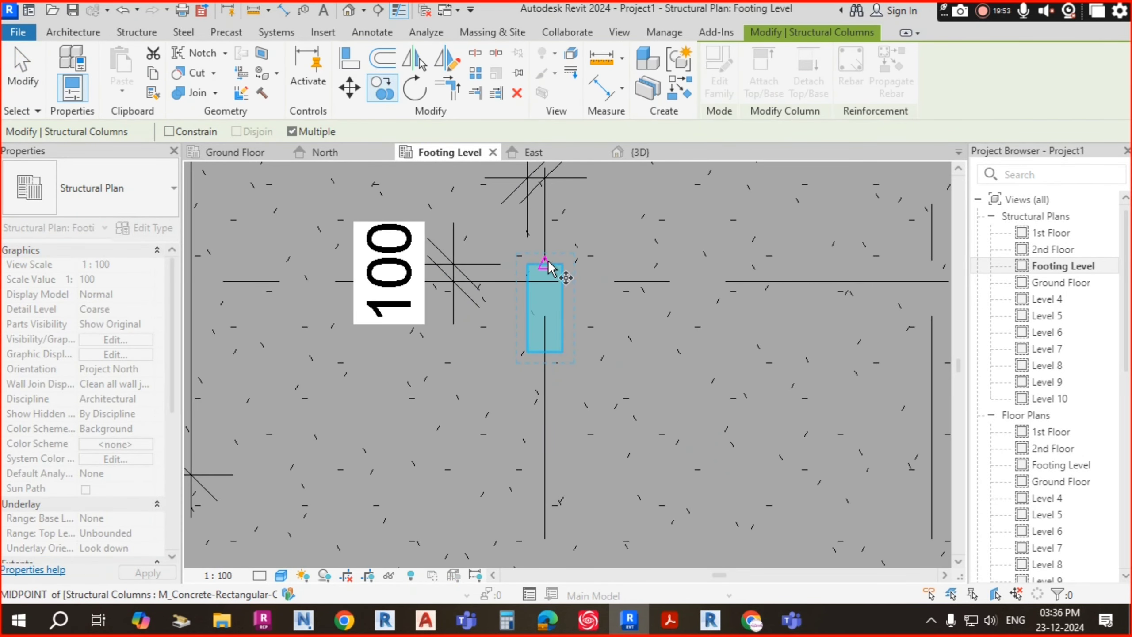
click(545, 265)
text(130)
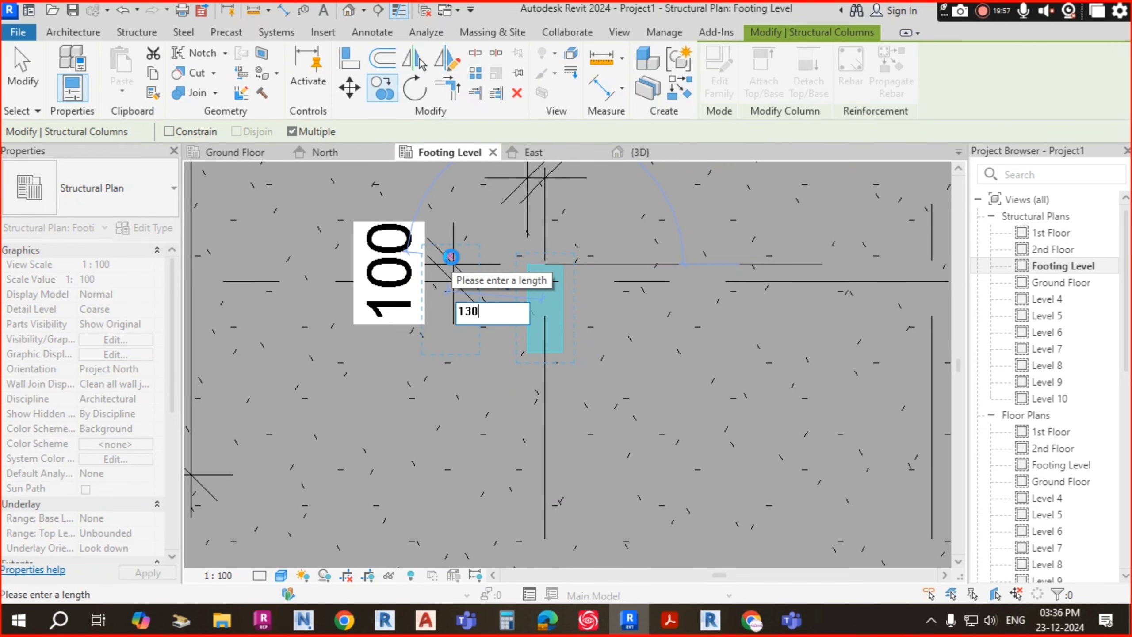
key(Return)
- Check the spacing of the C1 columns near grid B in AutoCAD, and delete the overlapping column copy in Revit
key(alt+Tab)
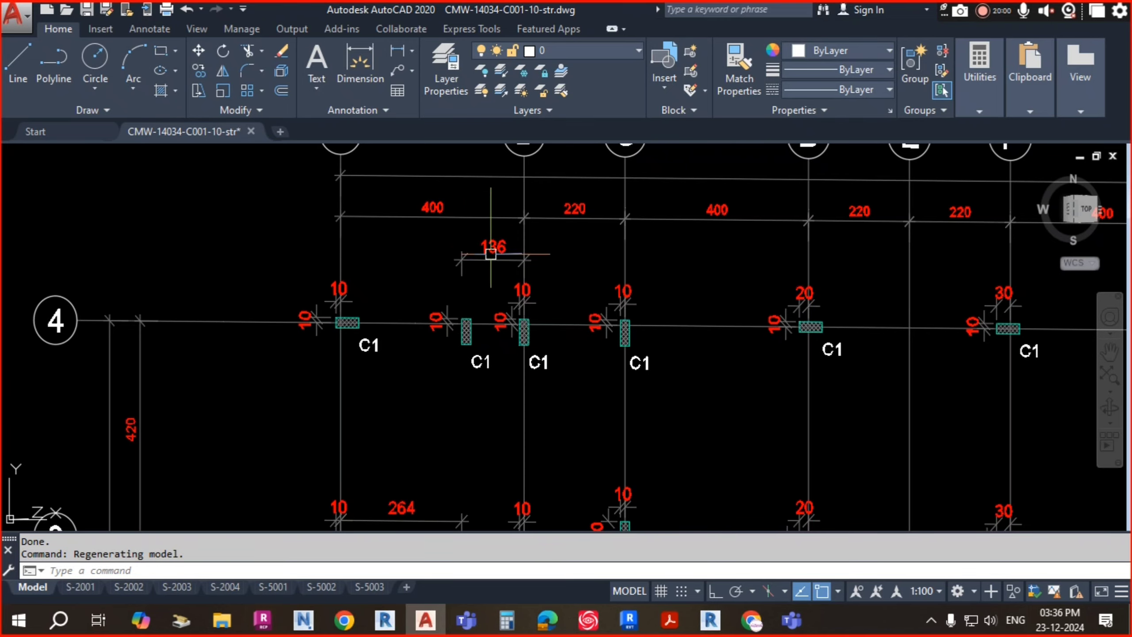
scroll(490, 253, up, 2)
key(alt+Tab)
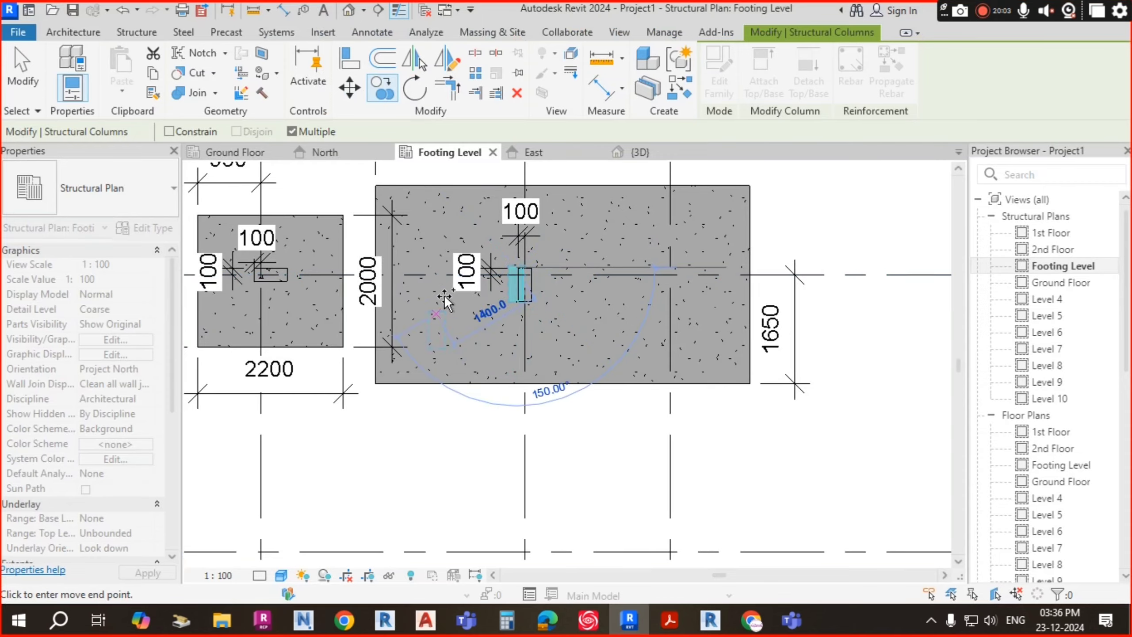
scroll(543, 290, down, 4)
scroll(554, 289, up, 2)
key(Escape)
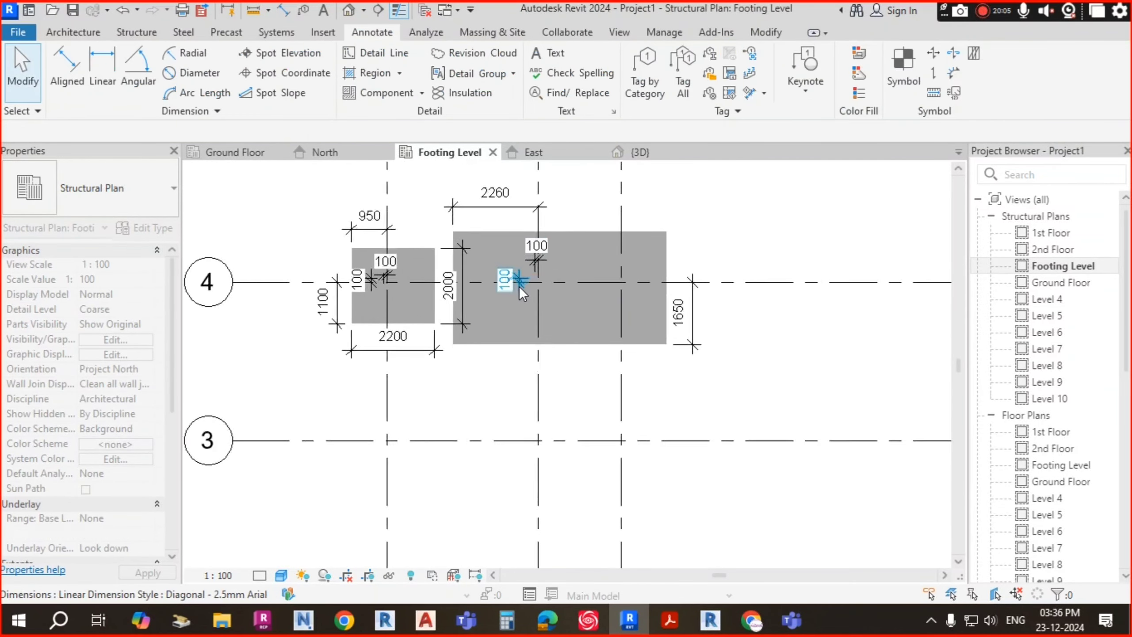
scroll(519, 285, up, 5)
click(518, 299)
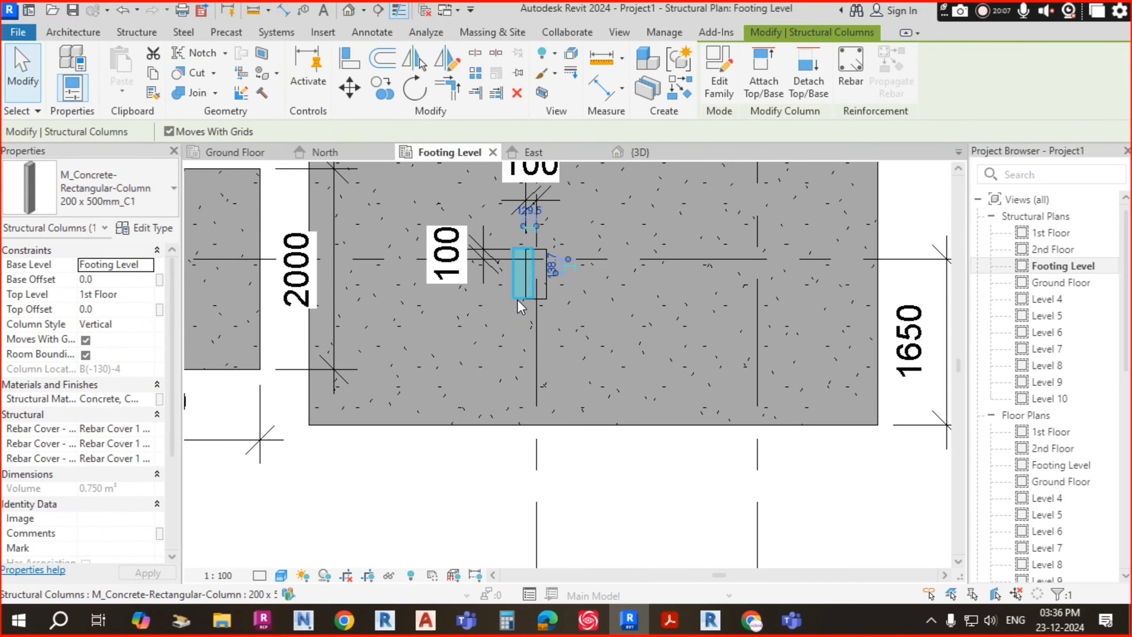
key(Escape)
- Copy the C1 column at grids B and 4 horizontally by 1360 mm towards grid A, checking the spacing in AutoCAD
click(545, 283)
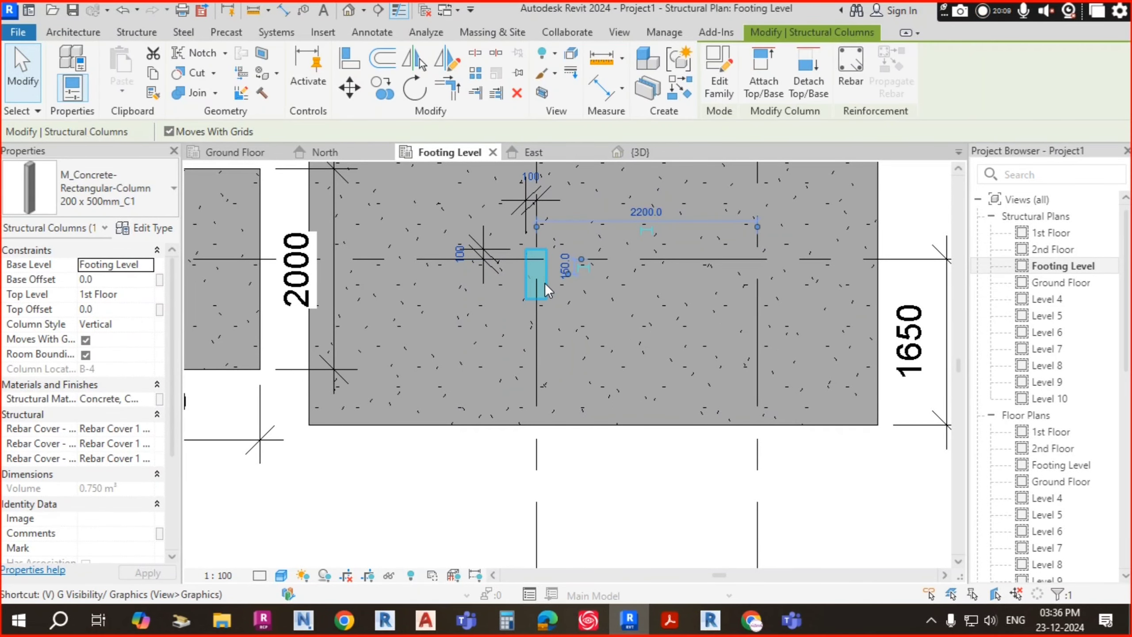
key(Escape)
click(545, 283)
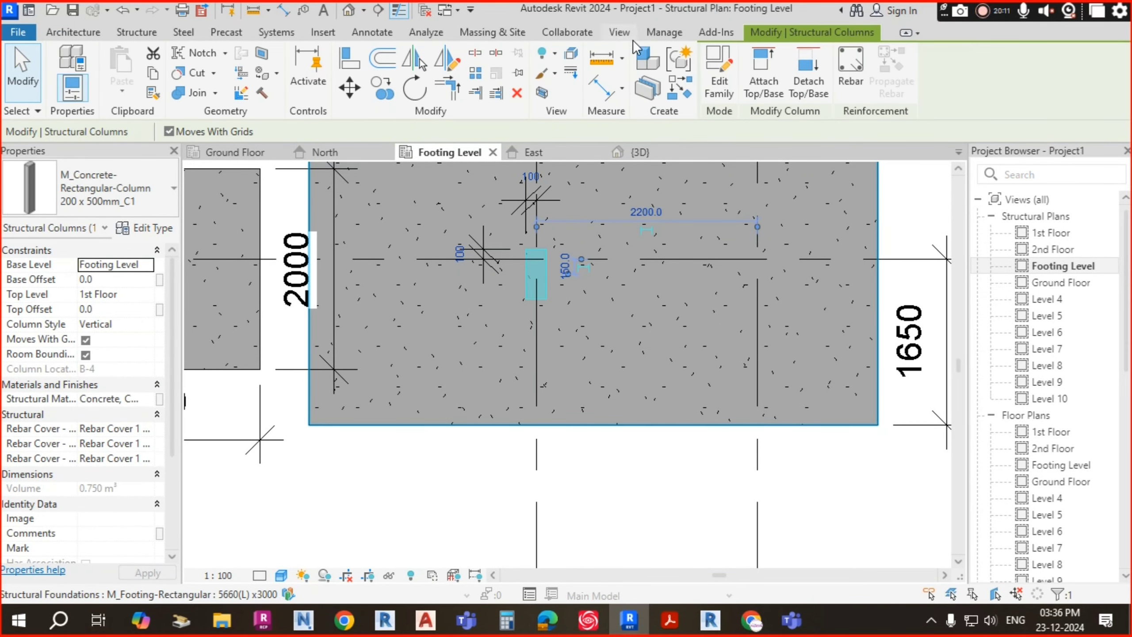
click(388, 96)
scroll(550, 270, up, 5)
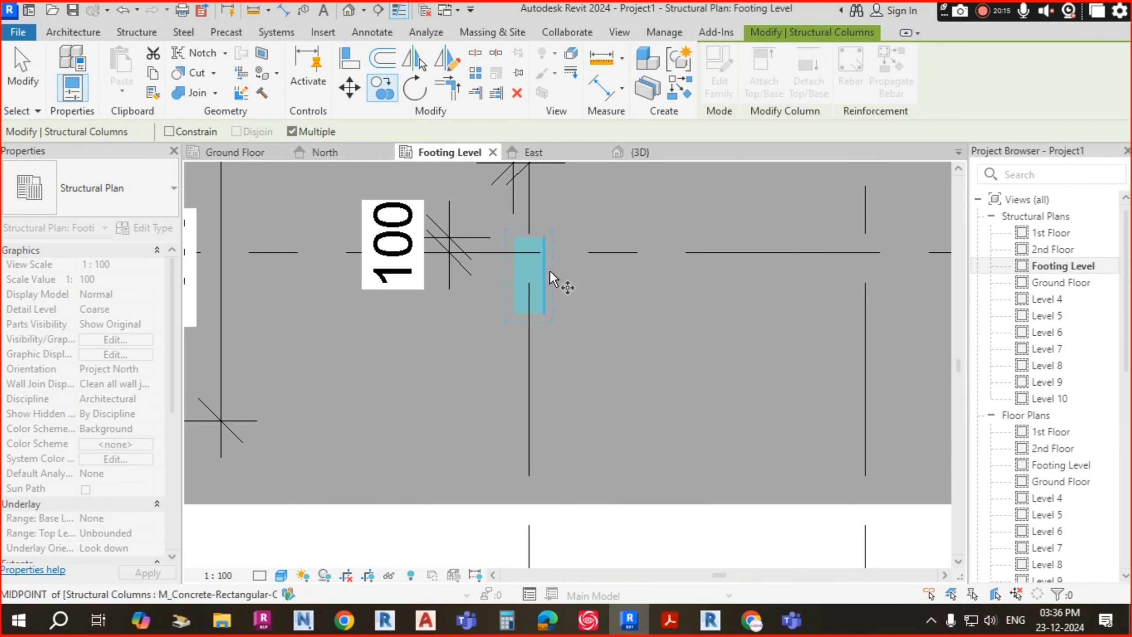
scroll(511, 357, down, 4)
scroll(518, 285, down, 2)
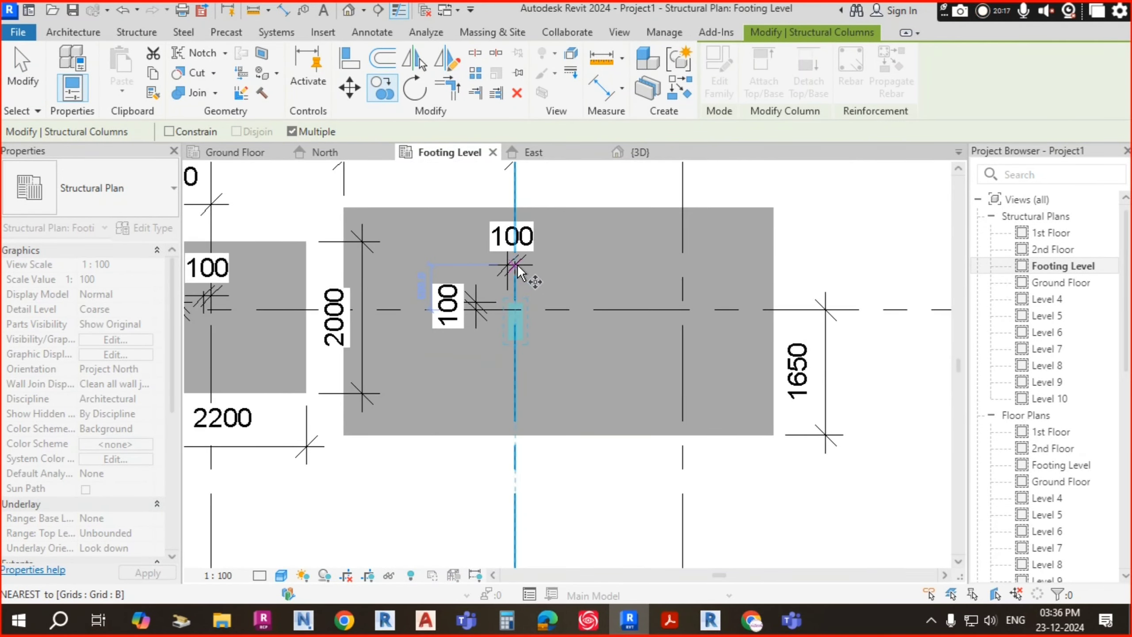
scroll(518, 264, up, 1)
scroll(545, 297, down, 3)
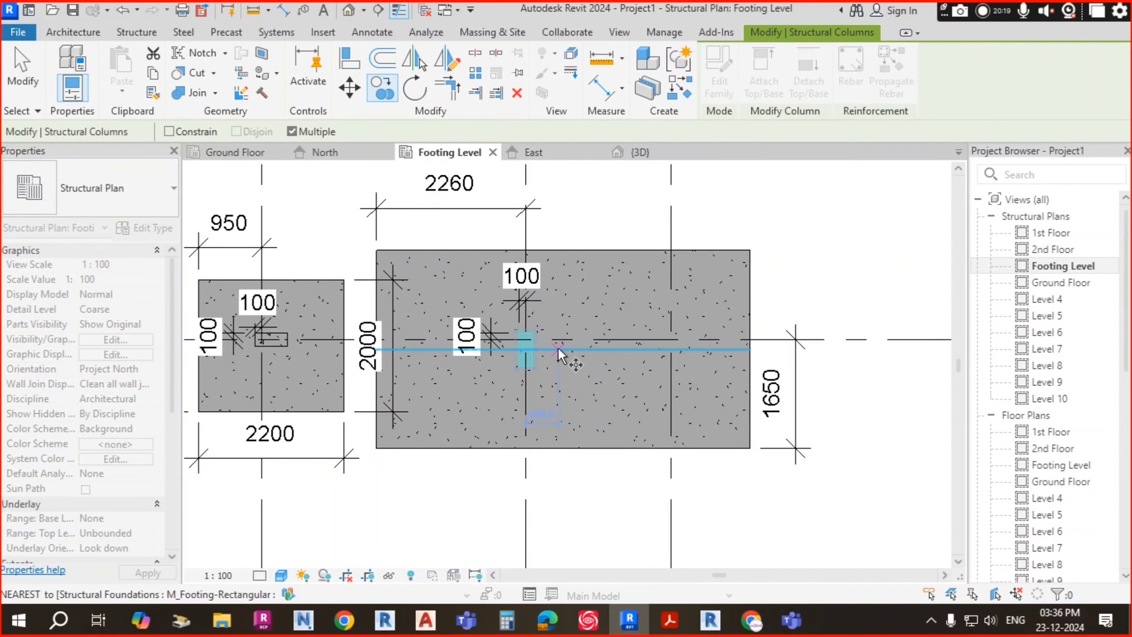
scroll(527, 344, up, 3)
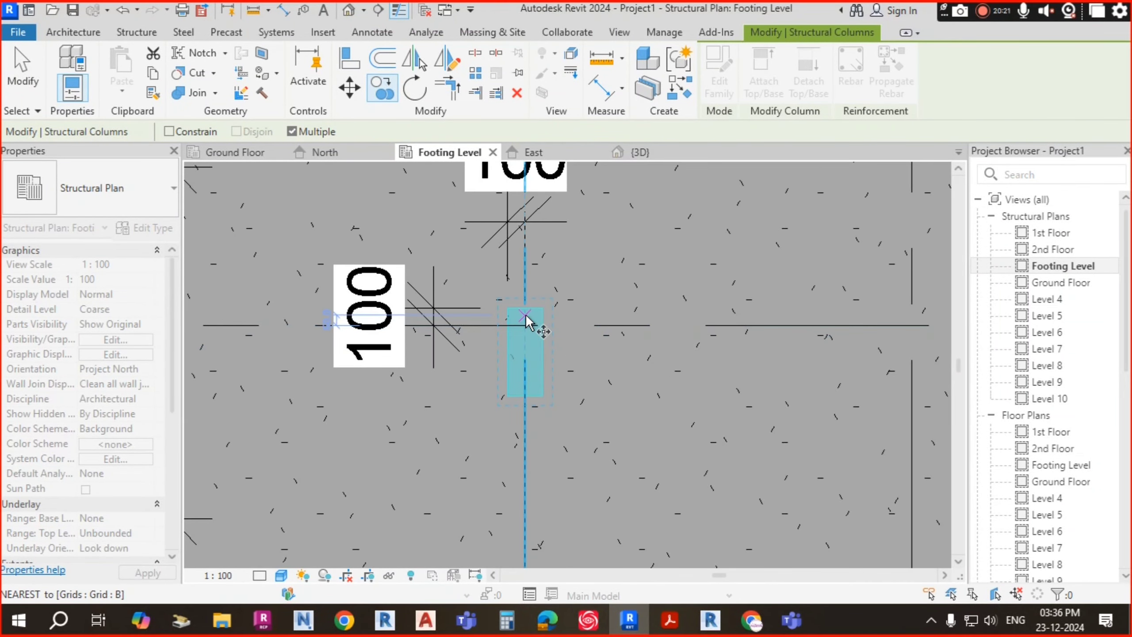
click(526, 318)
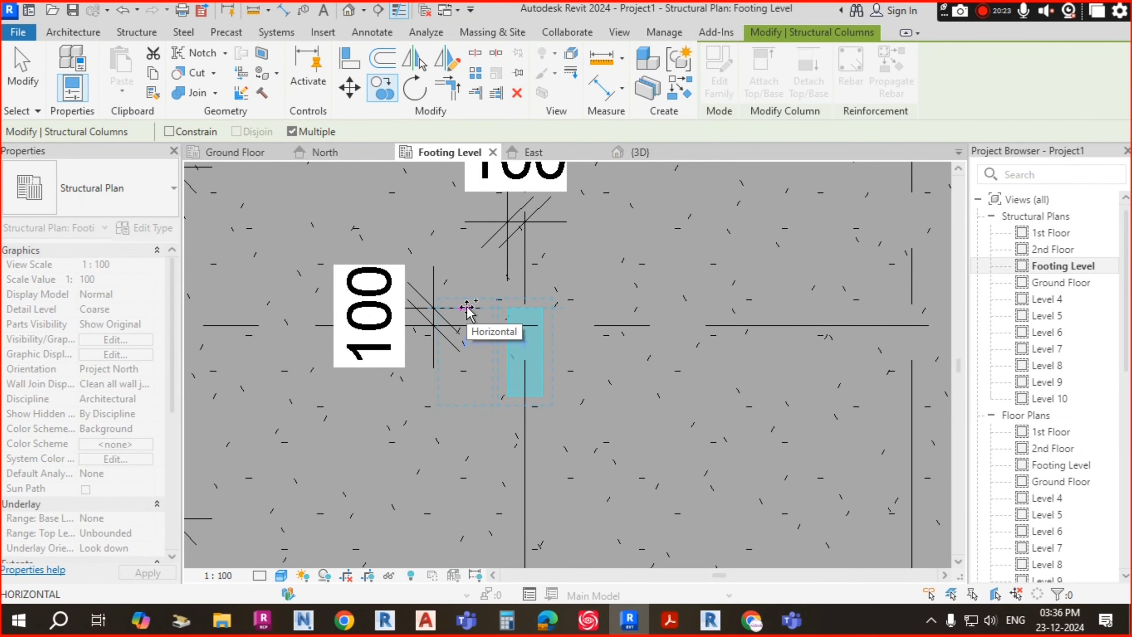
text(1360)
key(alt+Tab)
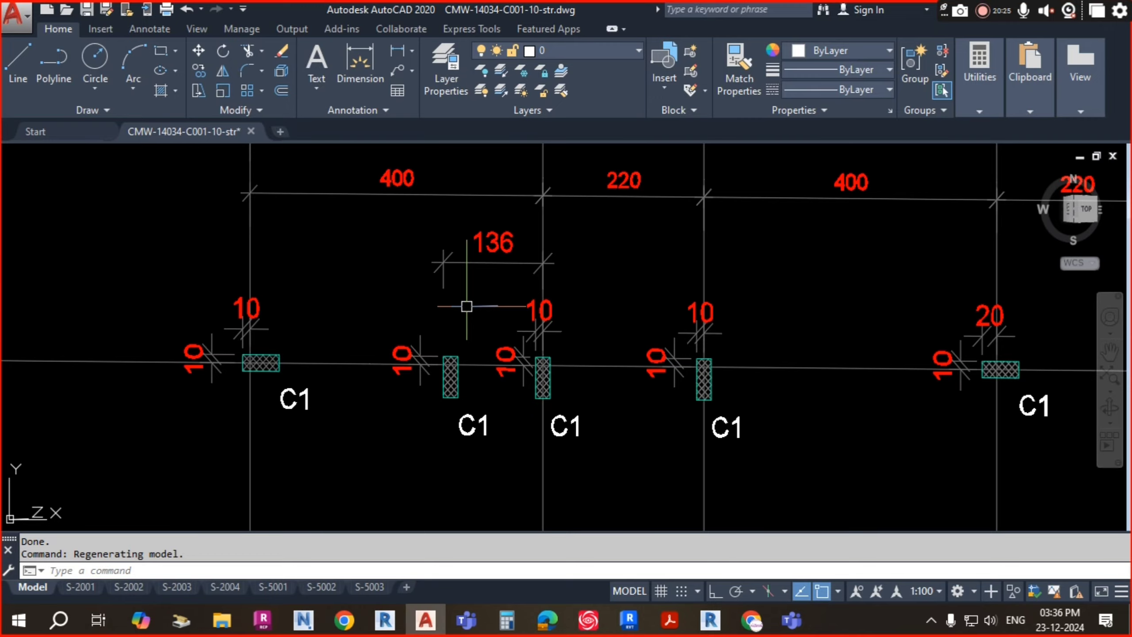
key(alt+Tab)
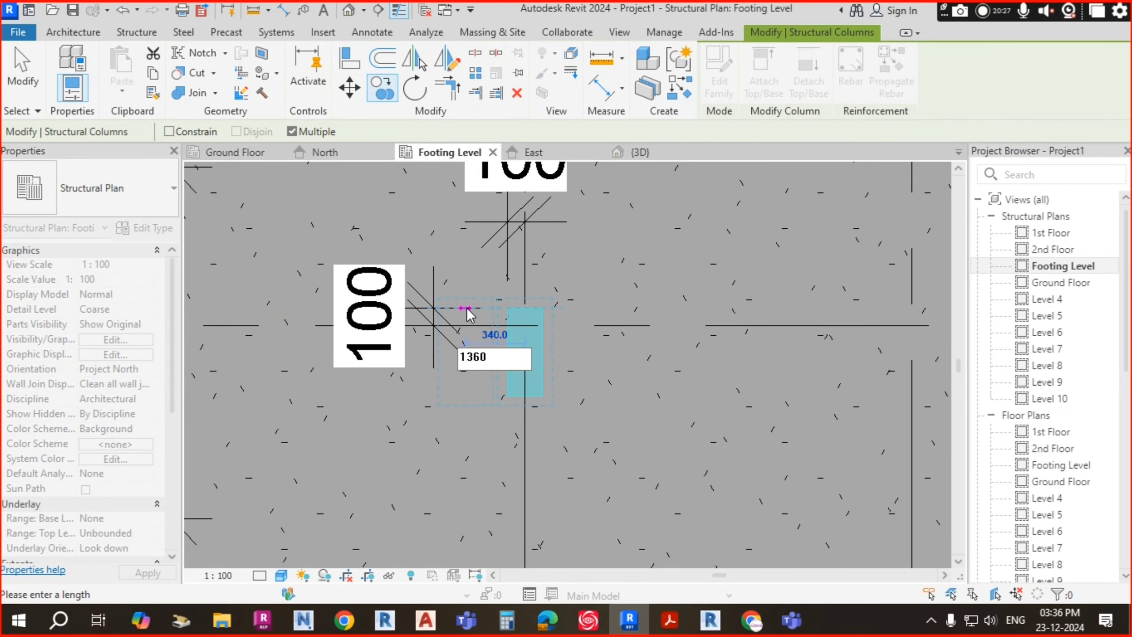
key(Return)
scroll(497, 308, down, 3)
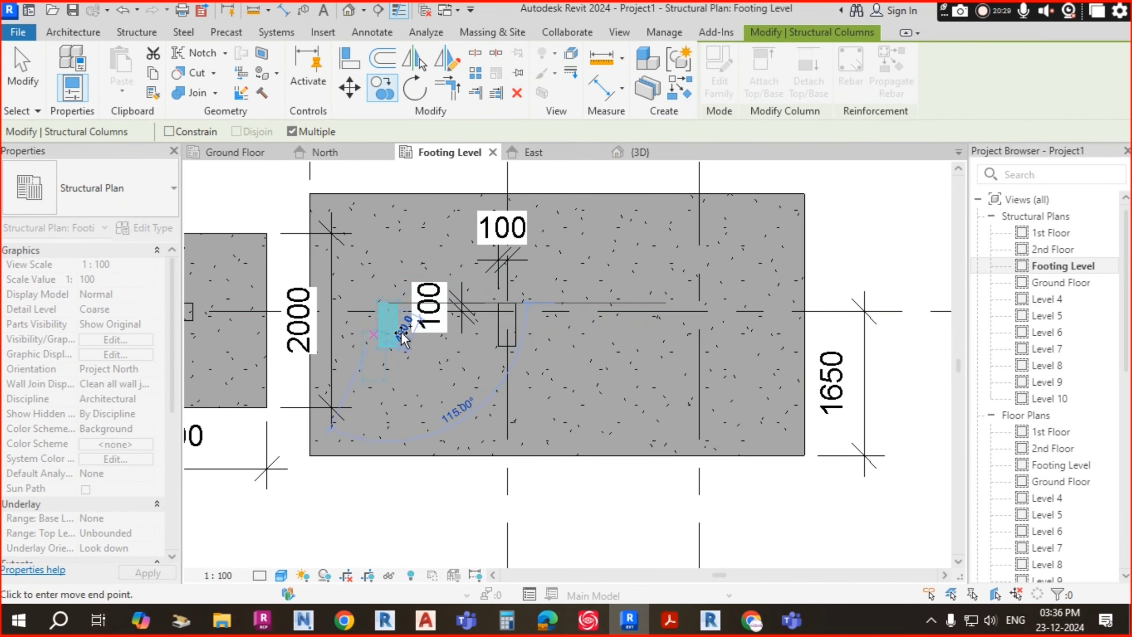
key(Escape)
scroll(394, 342, up, 1)
key(Escape)
- Examine the spacing and grid offsets of the C1 columns along grid 4 in the AutoCAD drawing
key(alt+Tab)
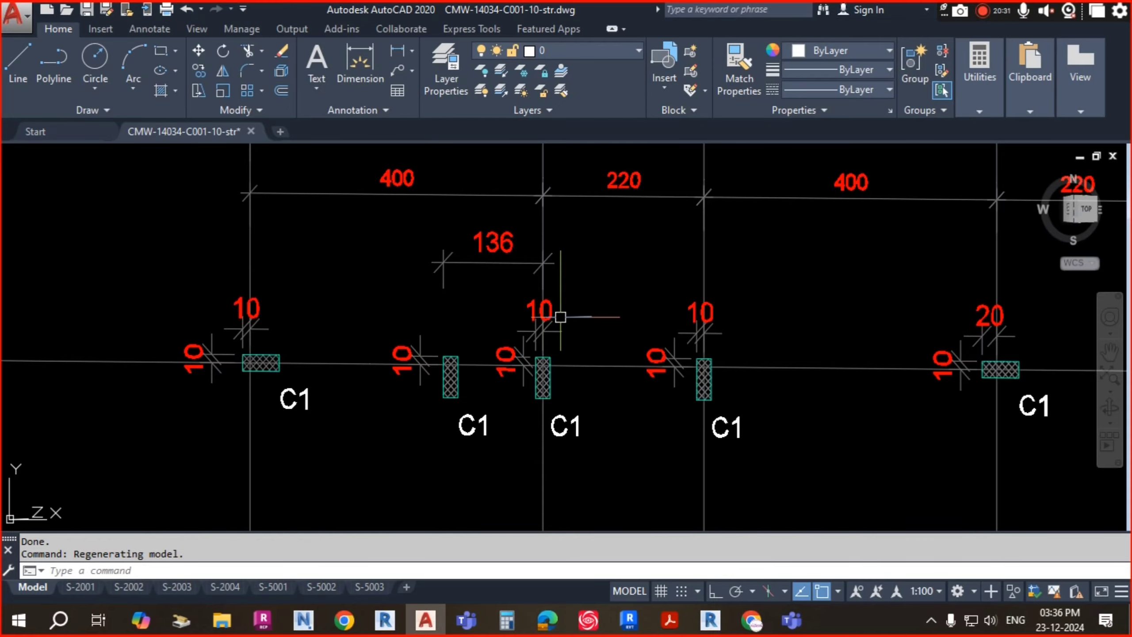
scroll(701, 379, down, 4)
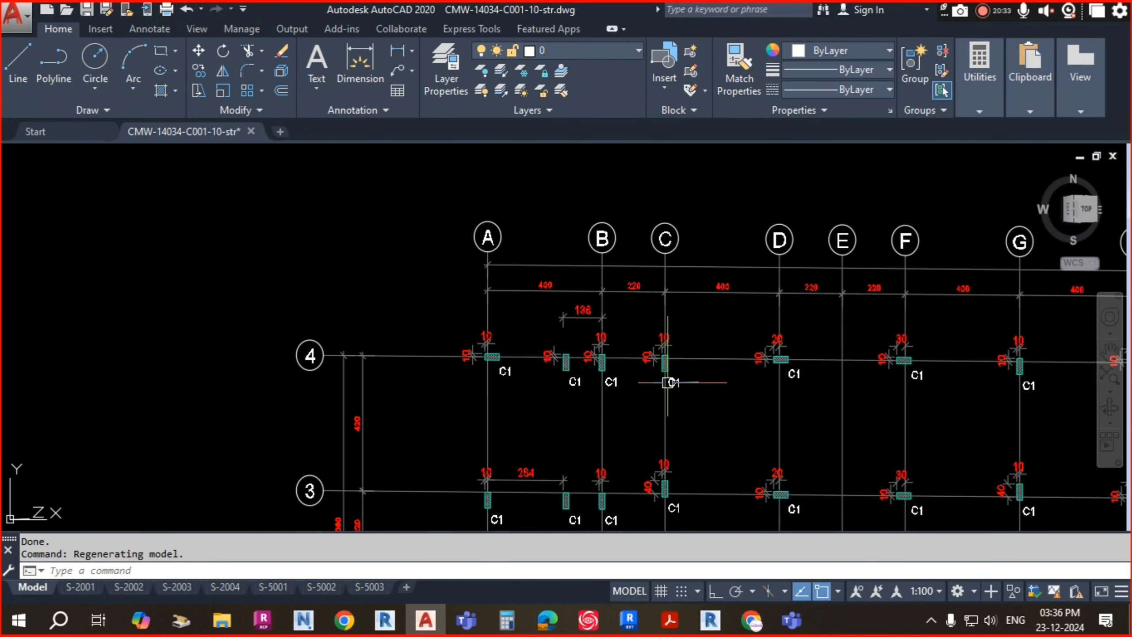
scroll(599, 361, up, 4)
scroll(604, 360, down, 4)
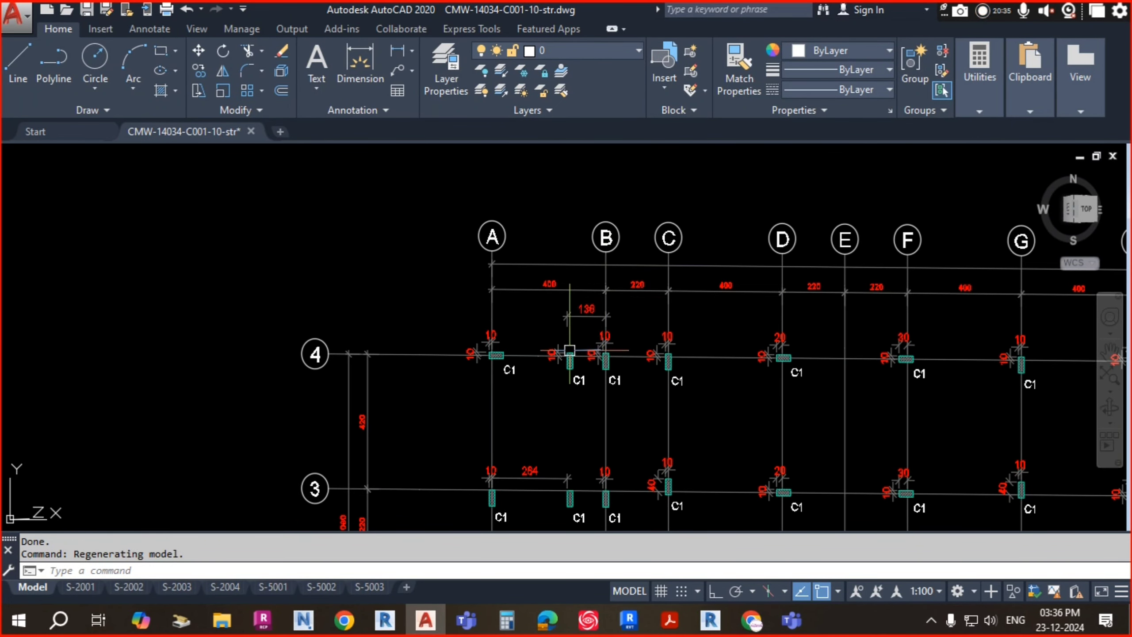
scroll(570, 350, up, 3)
scroll(561, 308, down, 3)
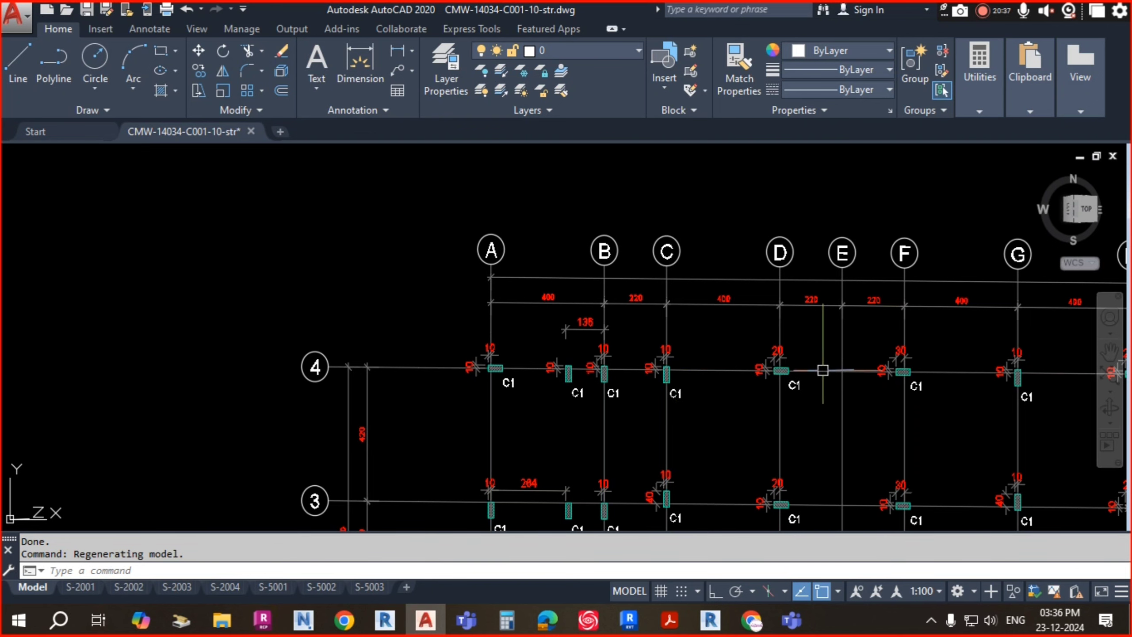
scroll(799, 376, down, 4)
scroll(554, 448, up, 6)
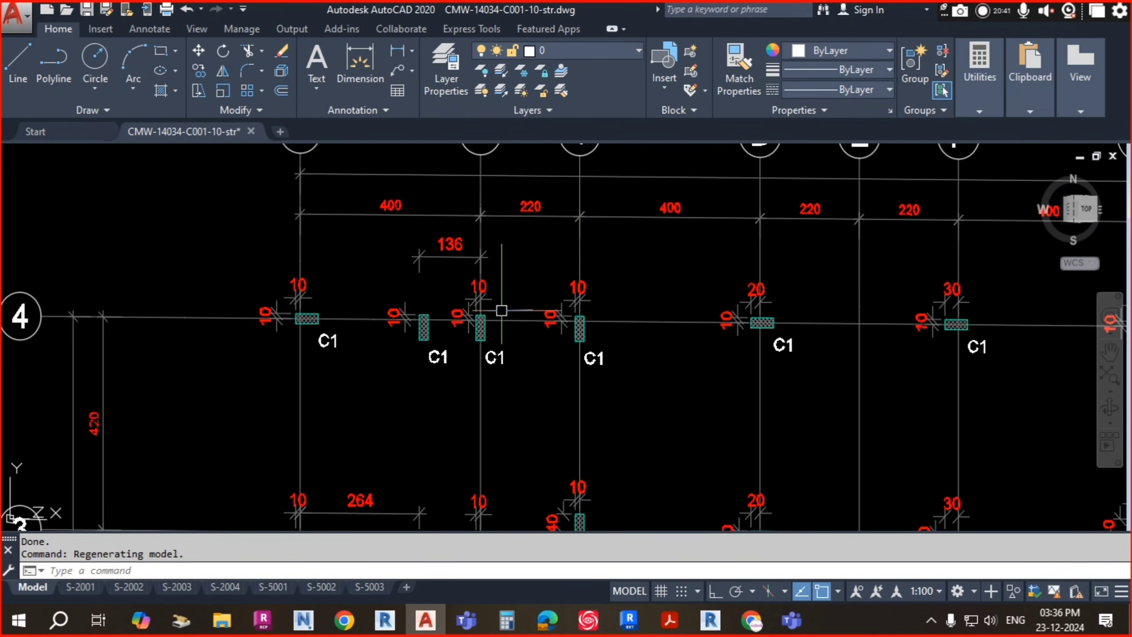
scroll(465, 304, up, 2)
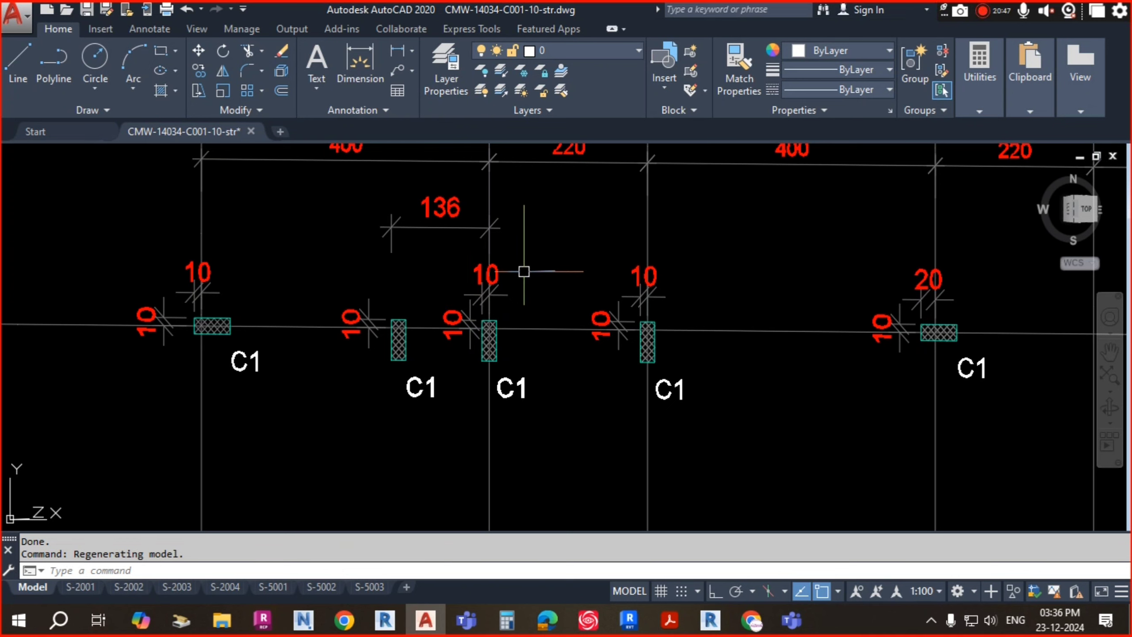
key(alt+Tab)
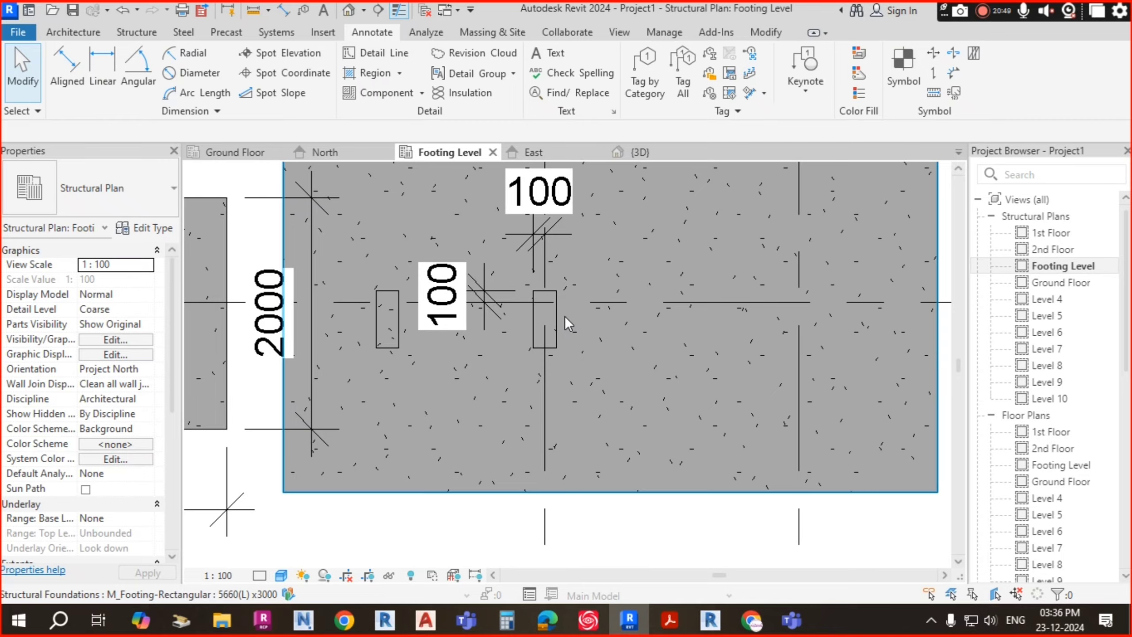
key(alt+Tab)
scroll(518, 326, down, 4)
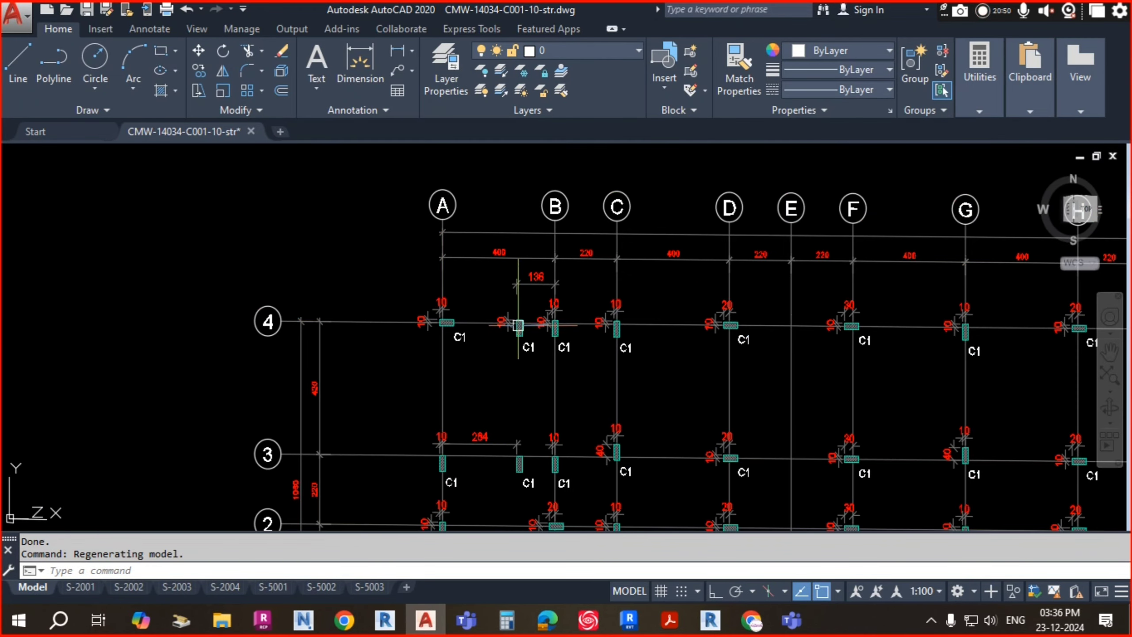
middle_drag(533, 306, 473, 296)
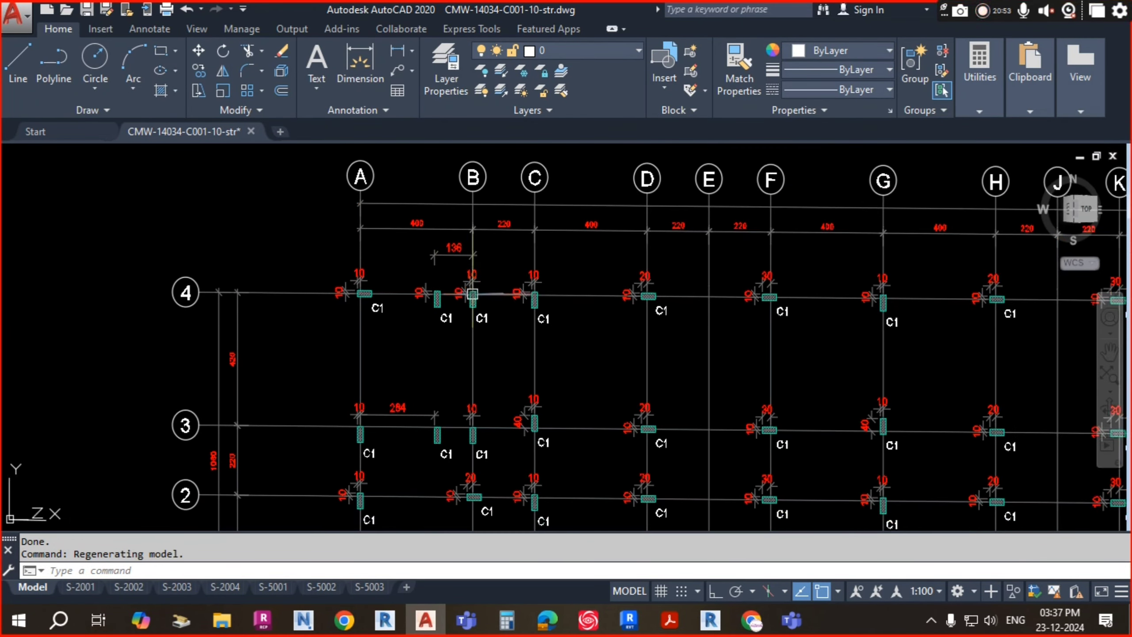
scroll(473, 296, up, 3)
- Open the 3D view in Revit and inspect the C1 column at grid B and its copy on the larger footing
key(alt+Tab)
scroll(532, 317, down, 3)
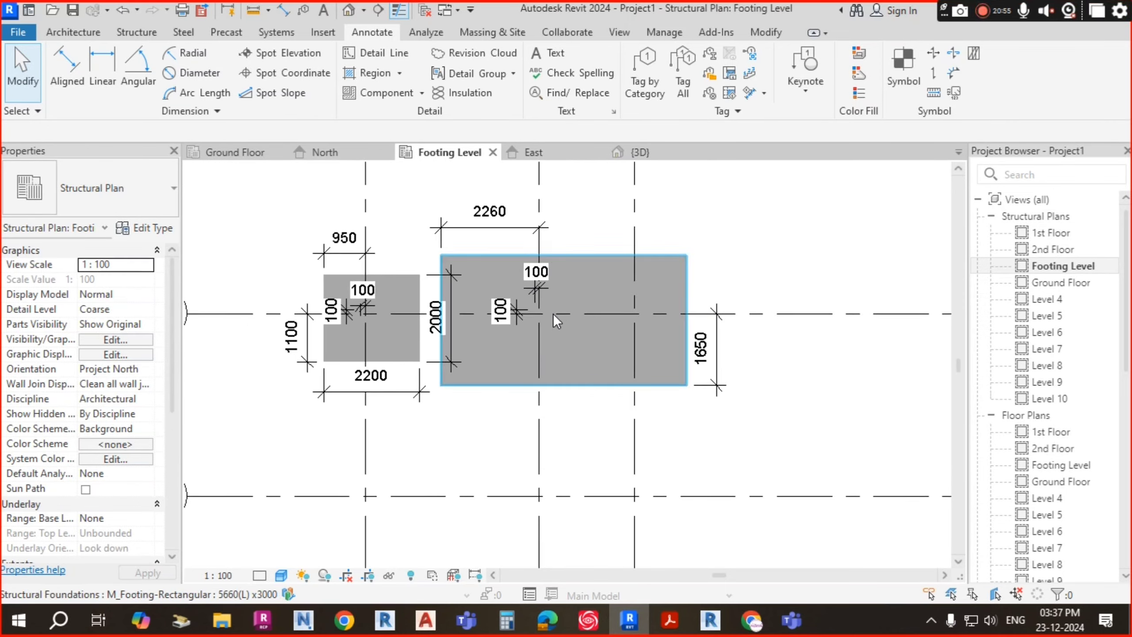
click(668, 154)
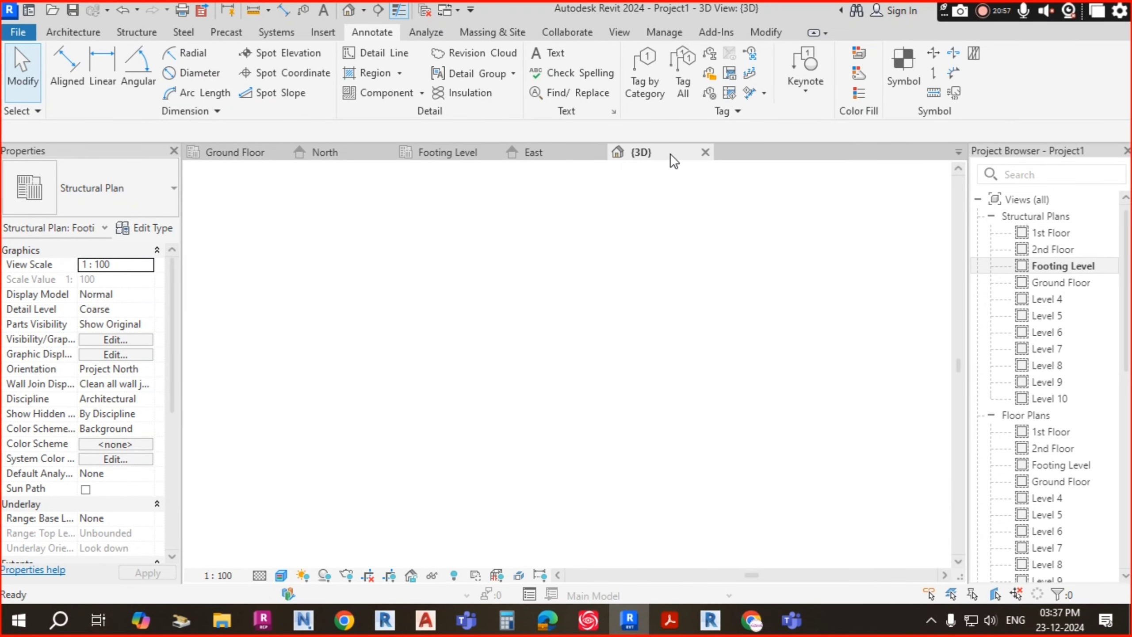
scroll(623, 399, down, 5)
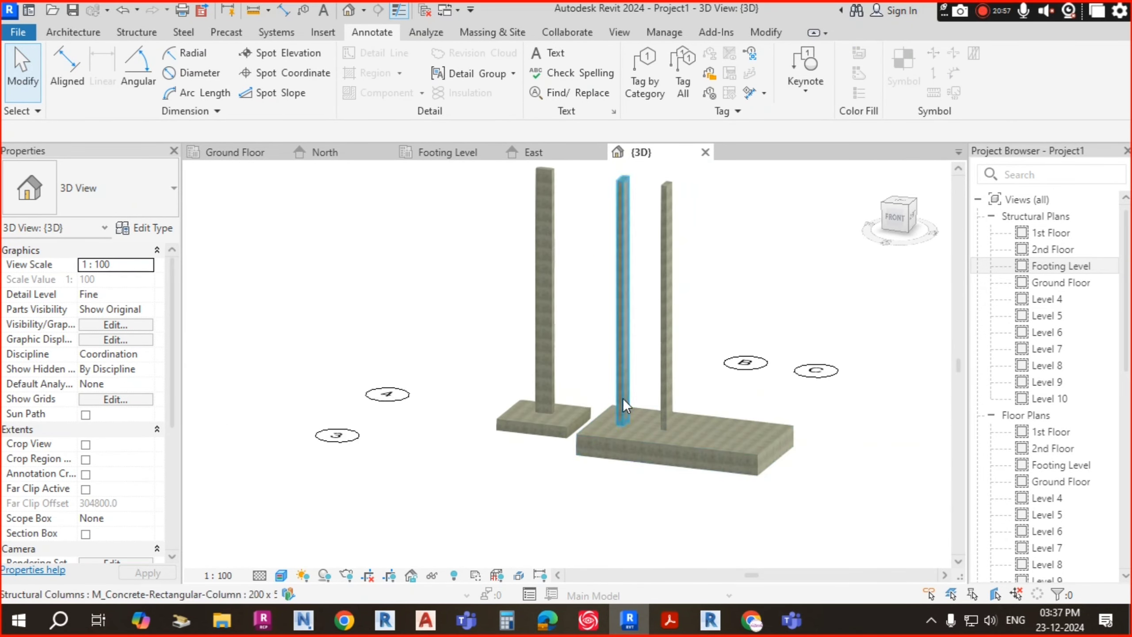
click(662, 325)
shift+middle_drag(661, 325, 720, 403)
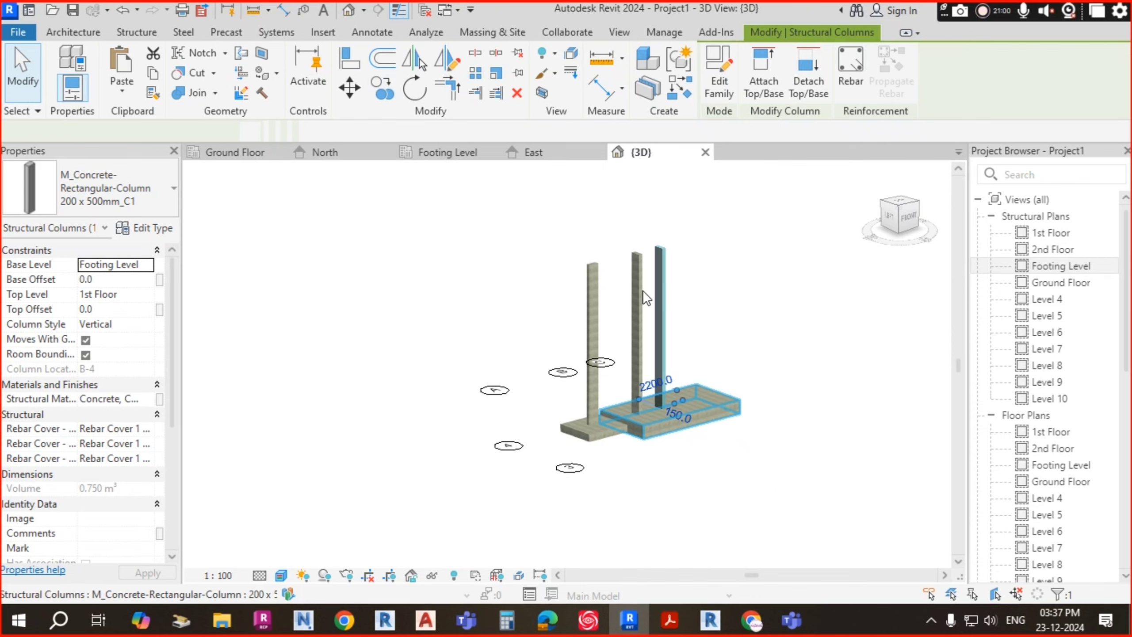
key(Escape)
shift+middle_drag(642, 291, 583, 307)
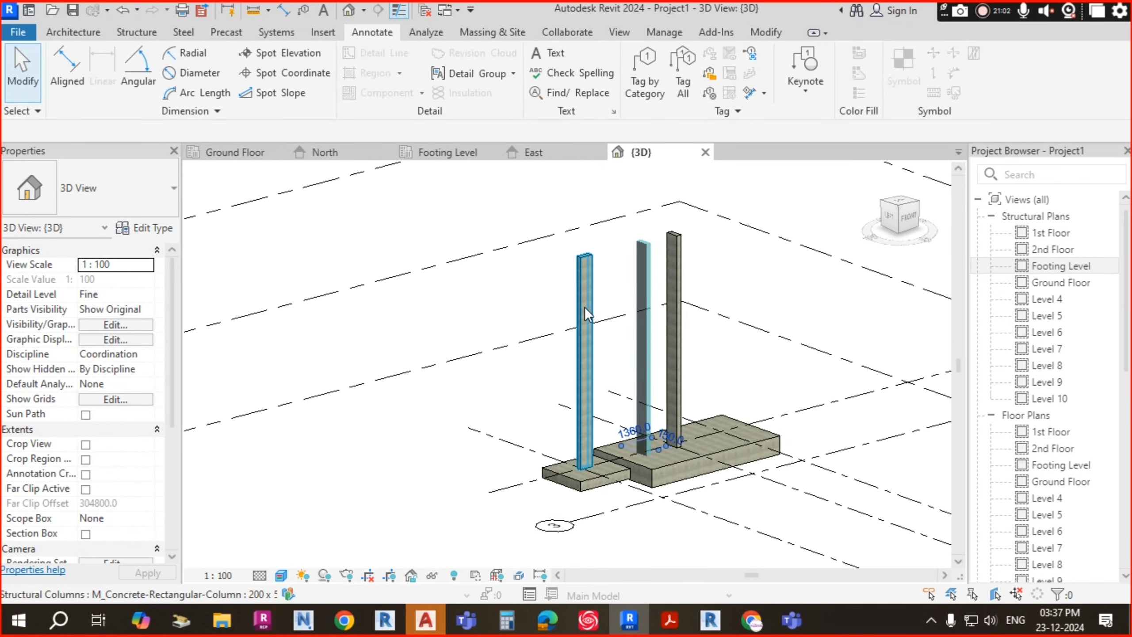
- Compare the orientation of the C1 column at grids A and 4 with the two columns near grid B in 3D
click(585, 308)
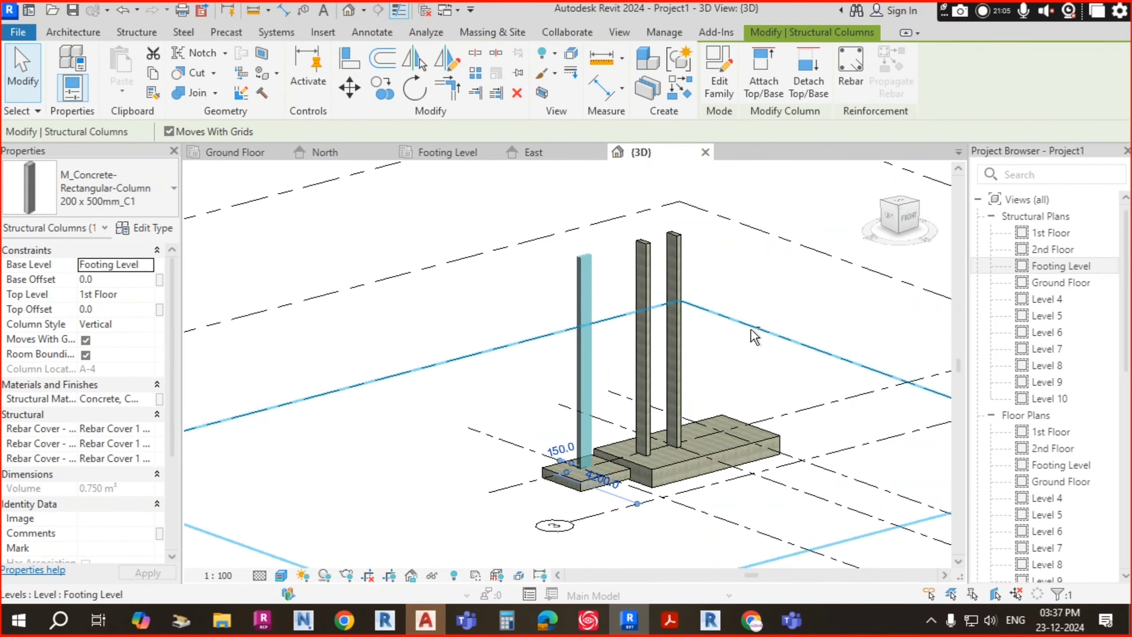
mouse_move(579, 401)
shift+middle_down()
mouse_move(627, 386)
mouse_move(722, 416)
mouse_move(699, 338)
shift+middle_up()
key(Escape)
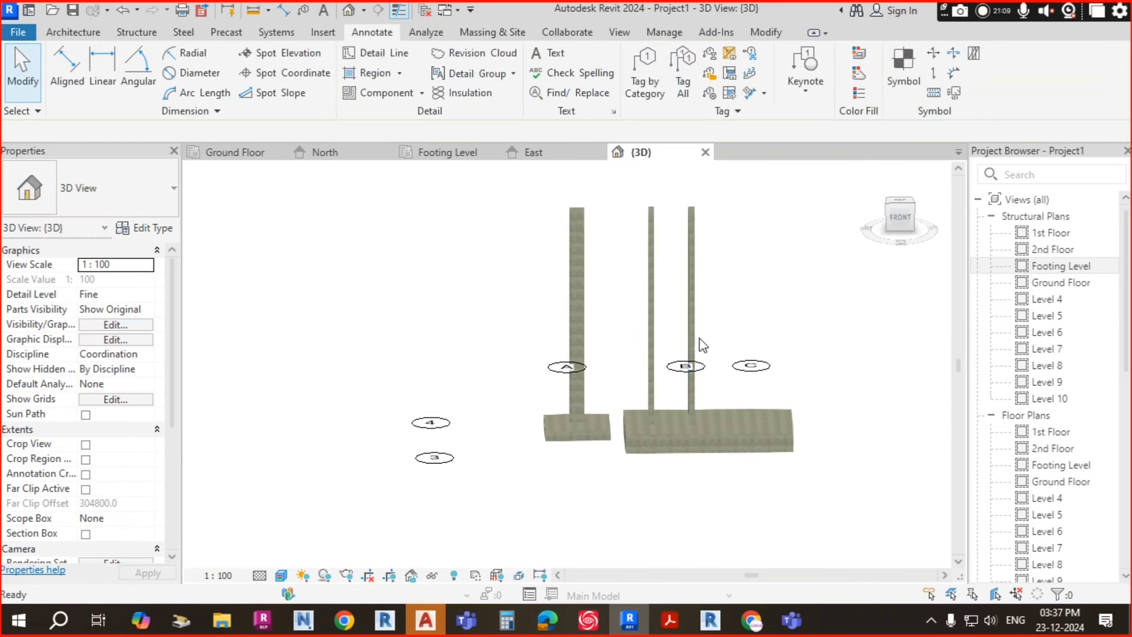
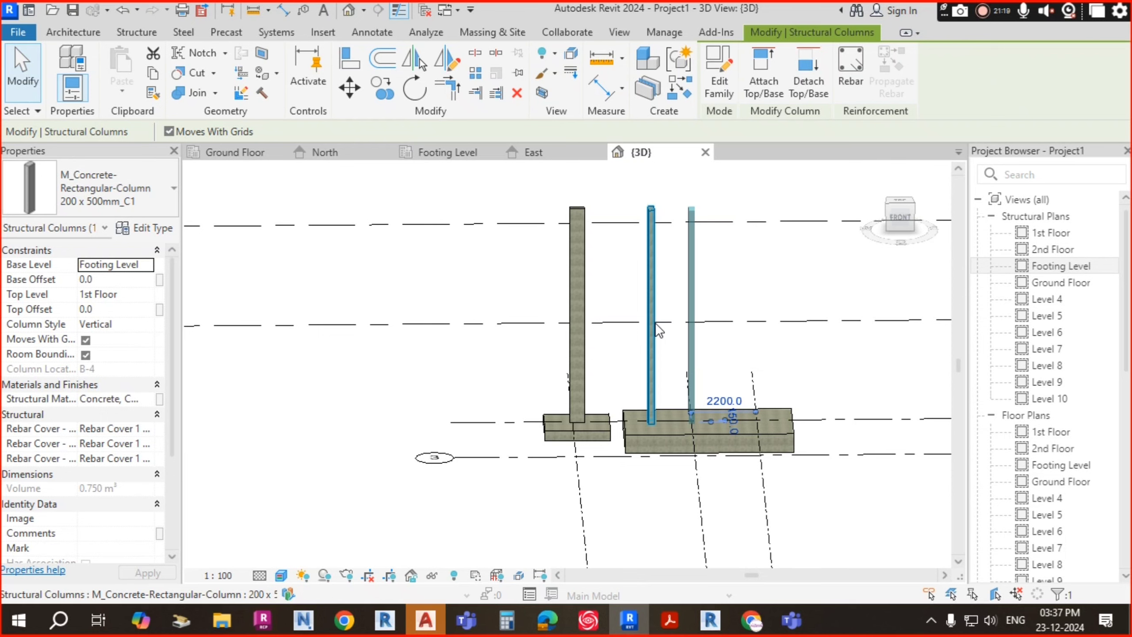
key(Escape)
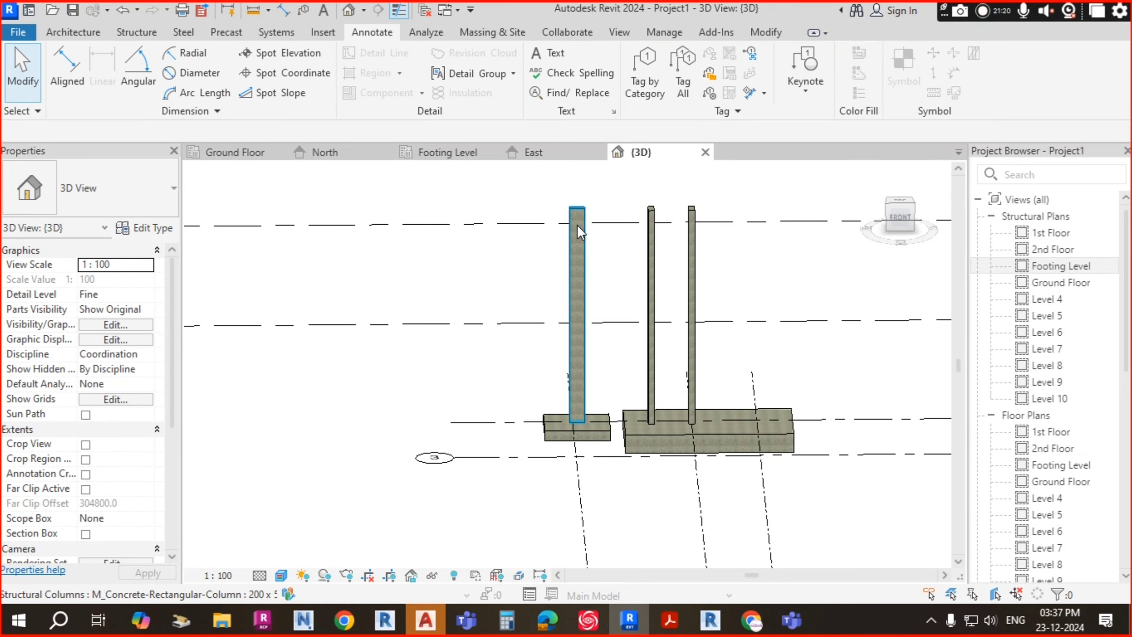
click(581, 270)
shift+middle_drag(856, 309, 718, 343)
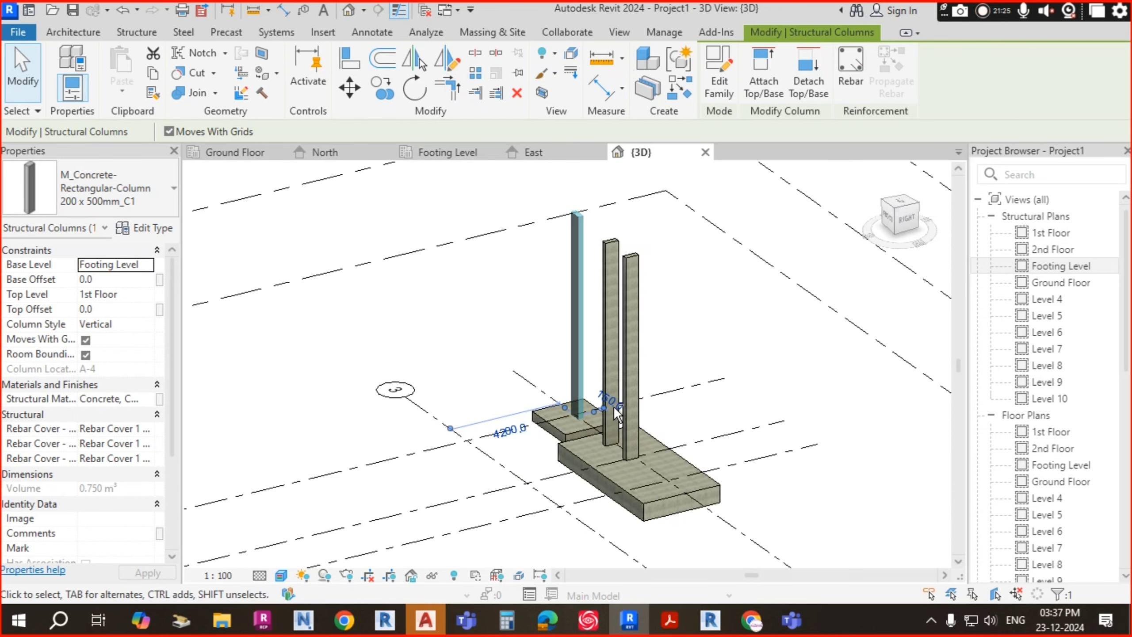
scroll(643, 313, up, 3)
key(Escape)
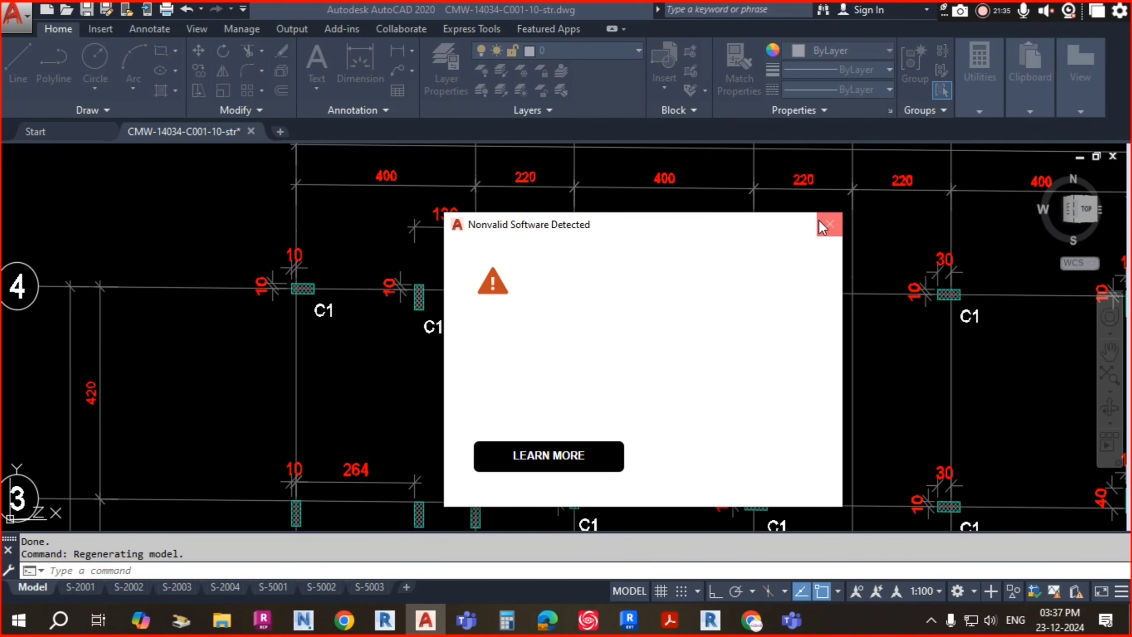
- Dismiss the software alert in AutoCAD and examine the C1 columns along grid 4 and the overall column layout plan
click(820, 221)
scroll(493, 318, down, 5)
scroll(485, 313, up, 4)
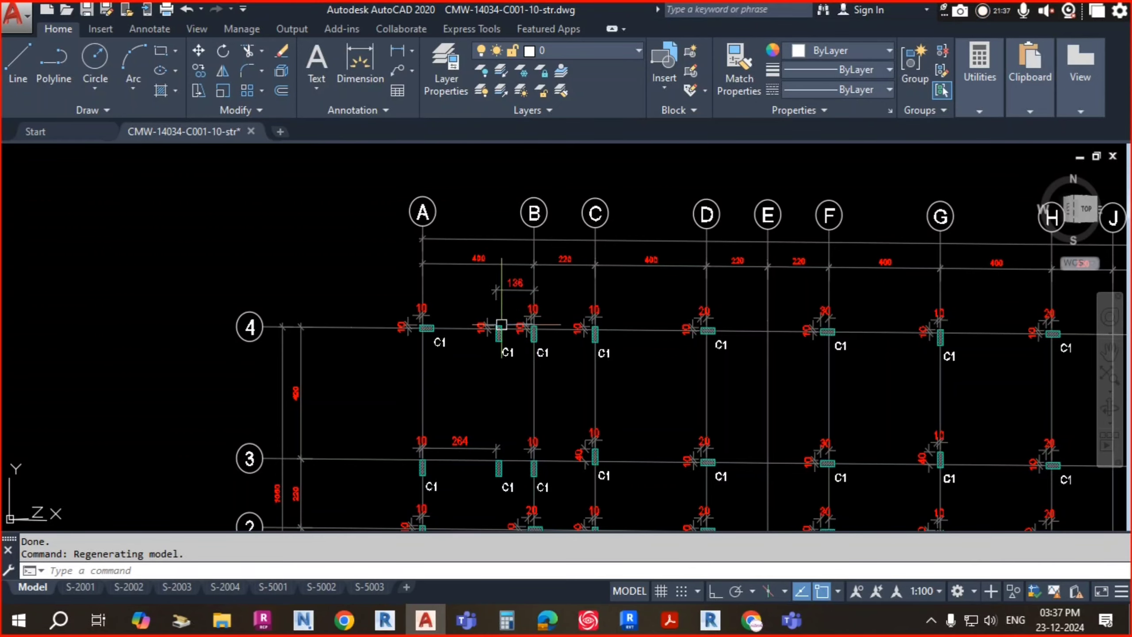
scroll(501, 324, up, 6)
scroll(521, 293, down, 4)
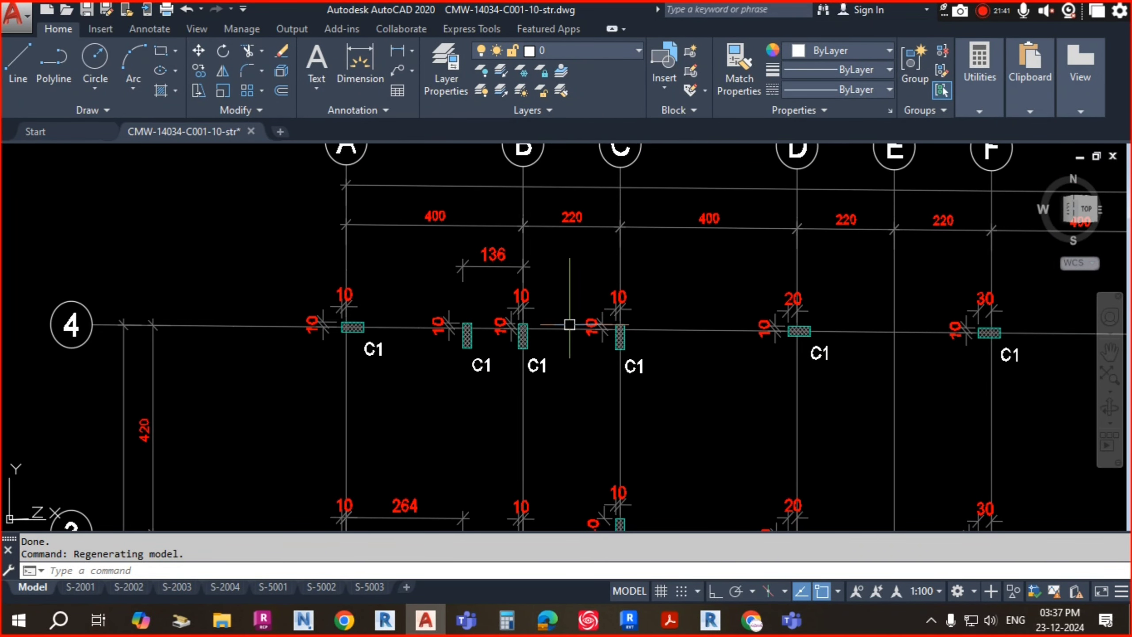
scroll(515, 315, up, 2)
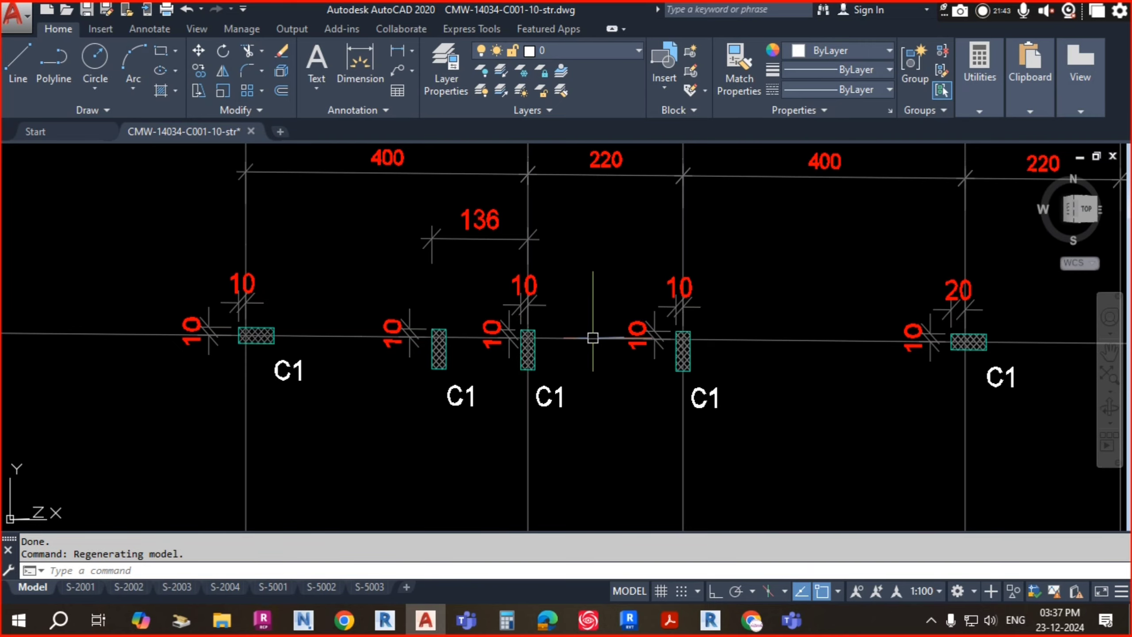
scroll(513, 311, down, 8)
scroll(464, 312, down, 6)
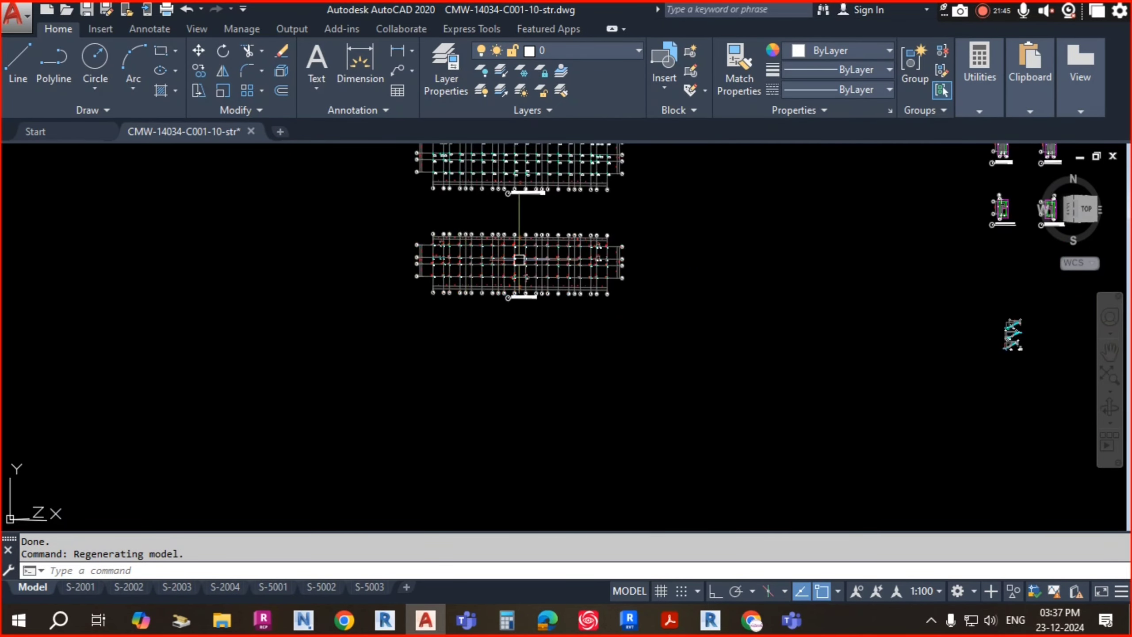
scroll(537, 276, up, 4)
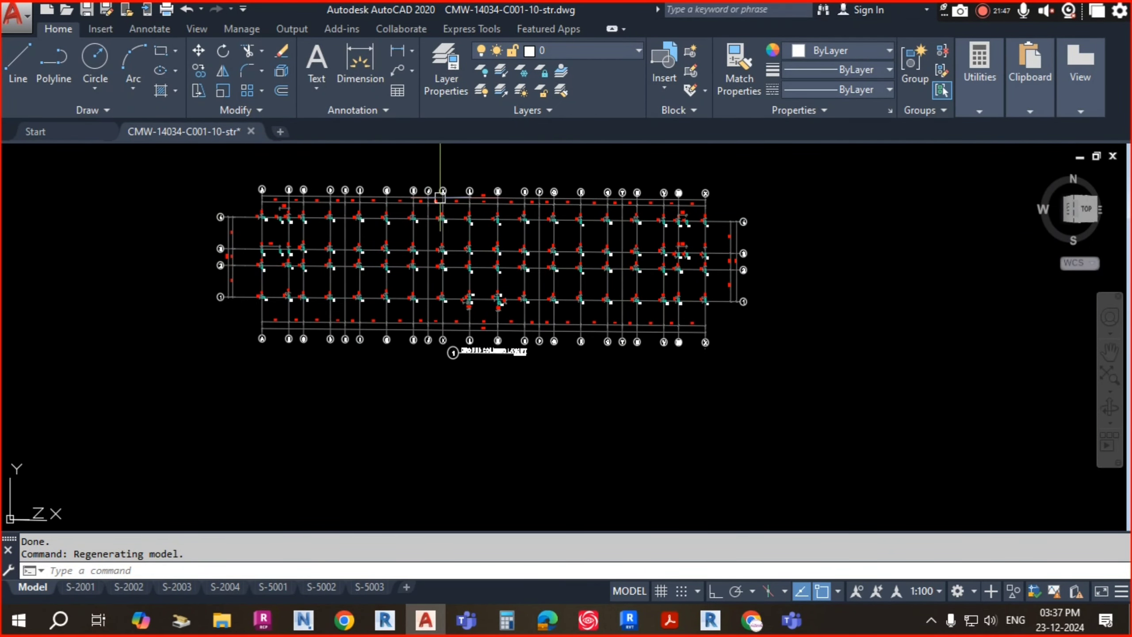
- Examine the C1 and C2 column positions across grids A to X in the Ground Columns Layout plan
scroll(266, 235, up, 4)
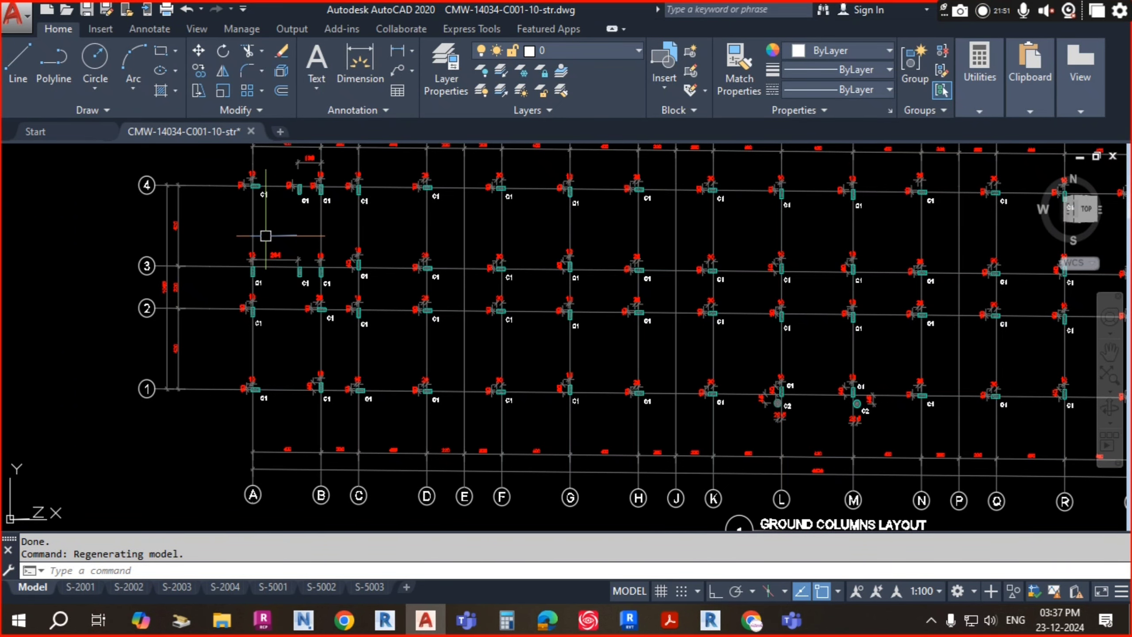
scroll(377, 296, down, 4)
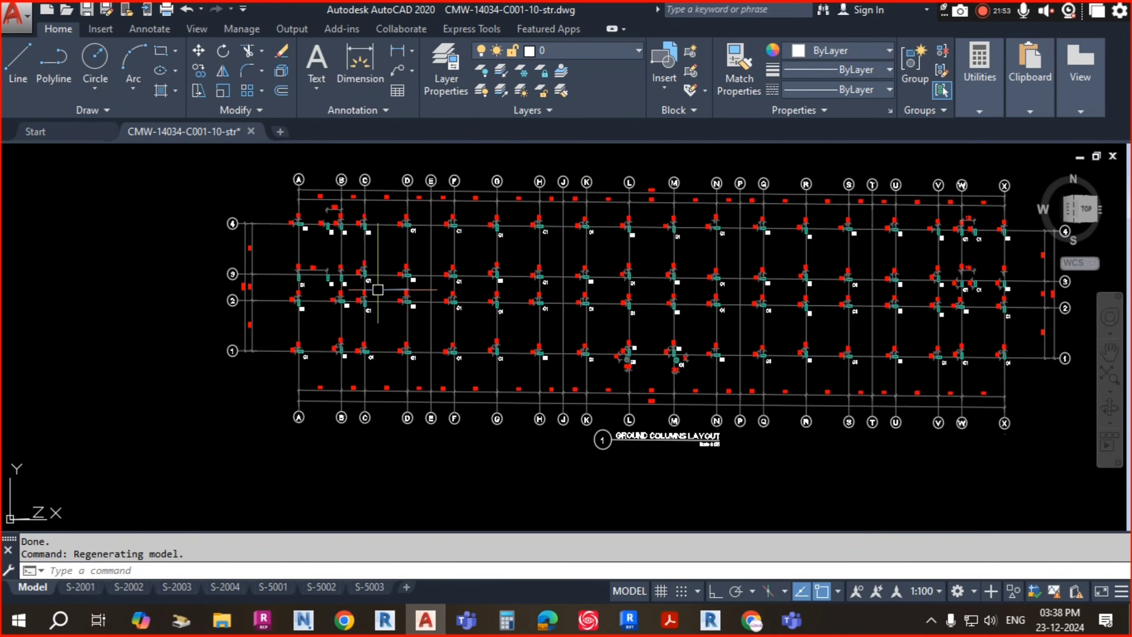
scroll(646, 270, up, 4)
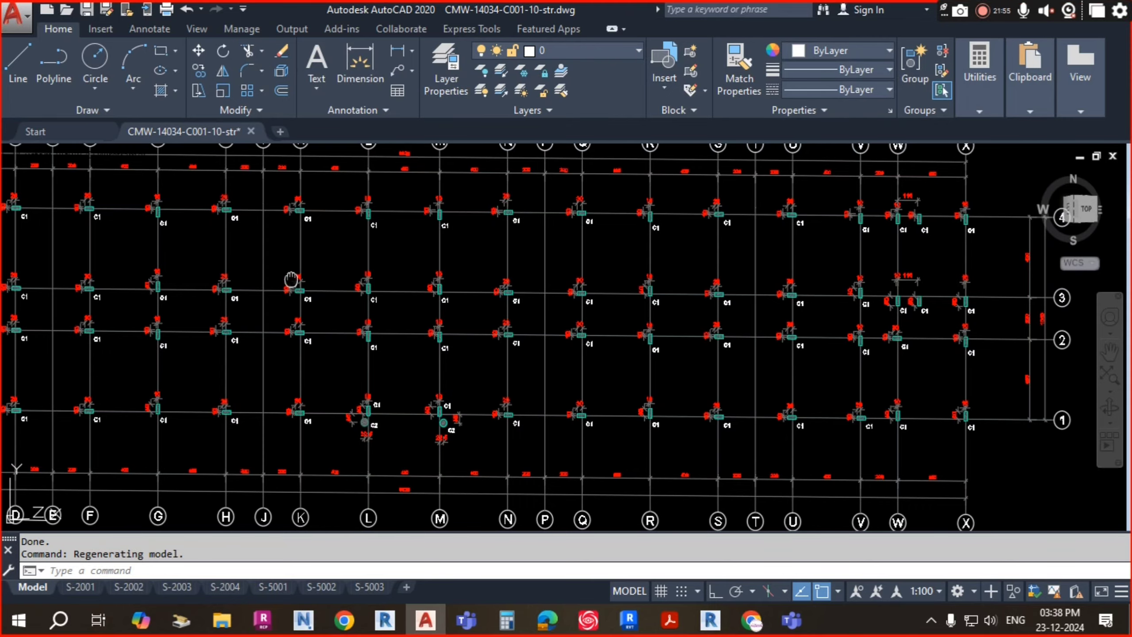
middle_drag(291, 263, 376, 298)
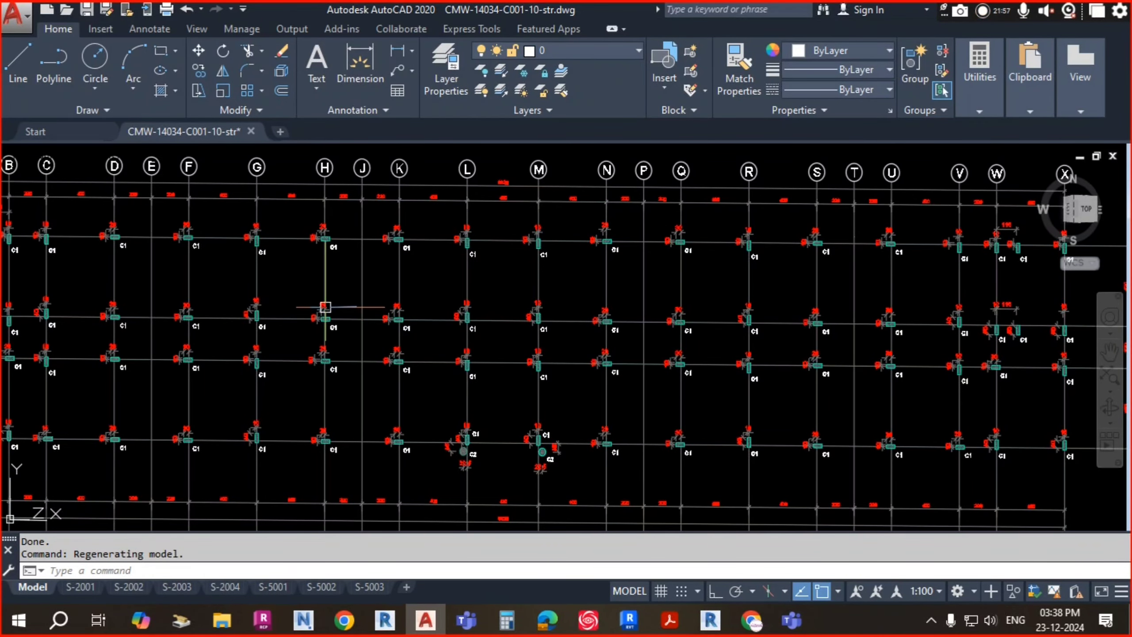
scroll(396, 267, down, 4)
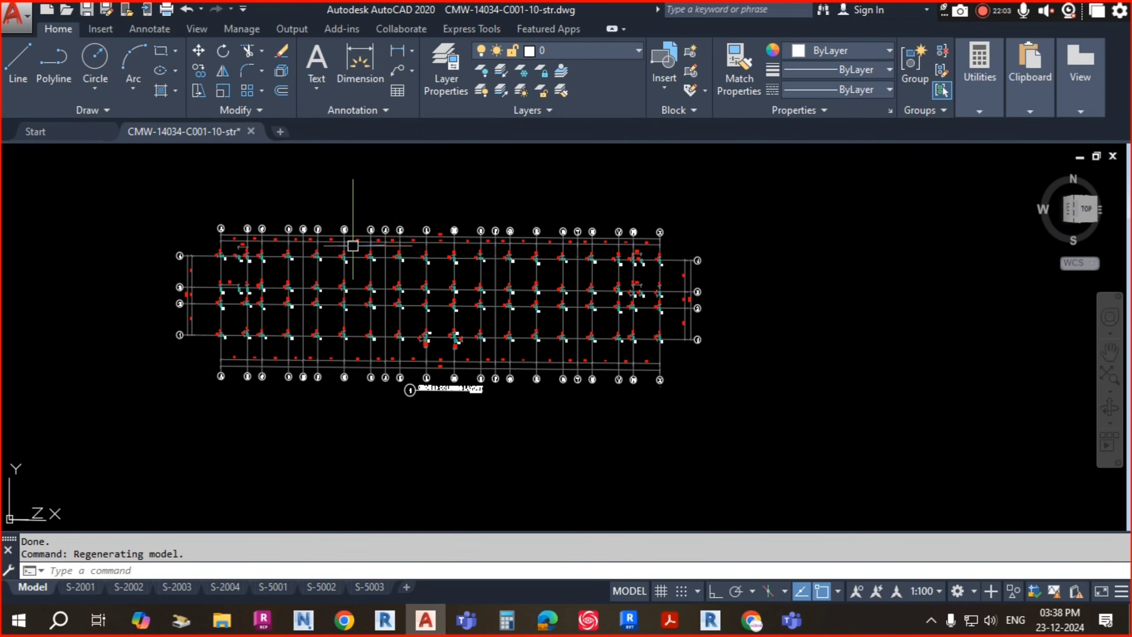
- Examine the orientation and grid offsets of the C1 columns between grids A and H, especially along grid 4
scroll(312, 267, up, 8)
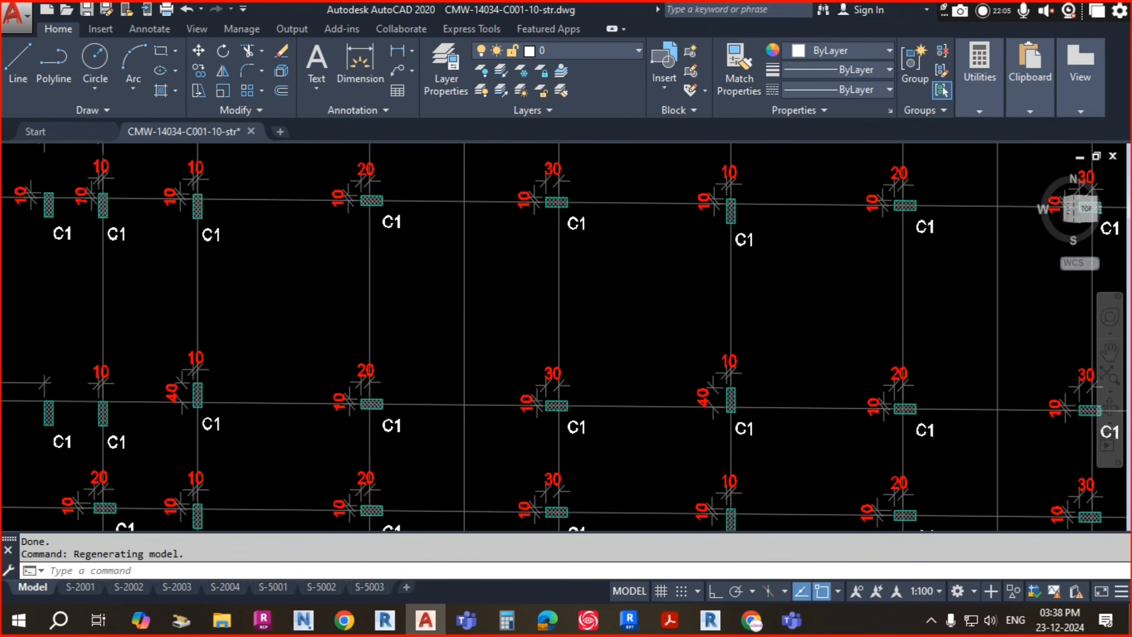
scroll(427, 281, down, 4)
scroll(413, 285, up, 6)
middle_drag(353, 359, 426, 471)
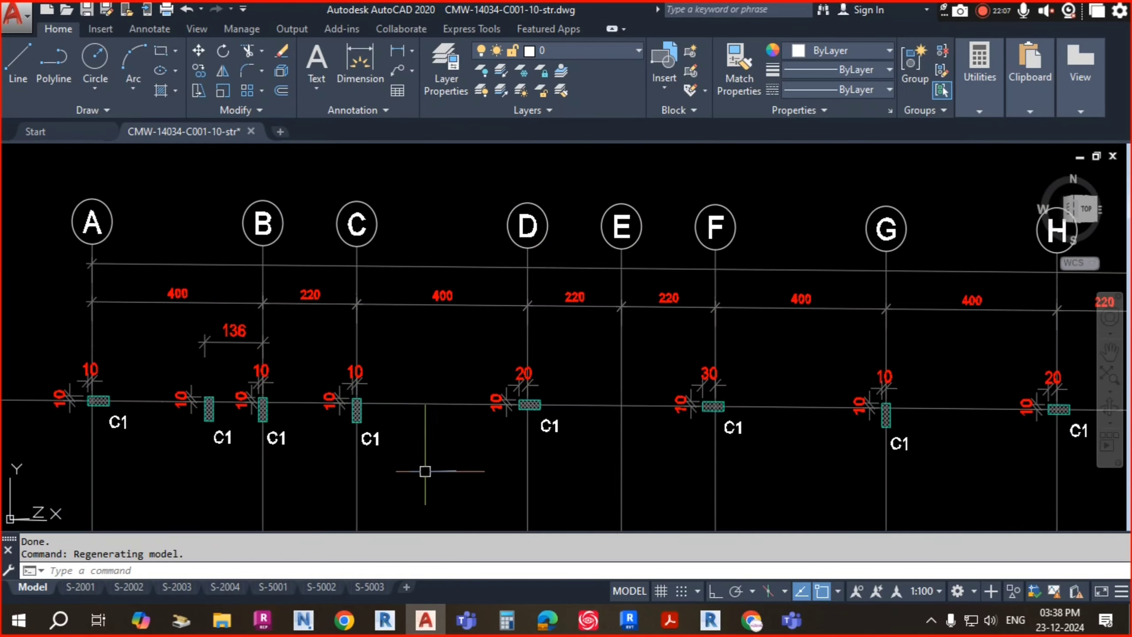
scroll(419, 403, down, 8)
scroll(419, 400, down, 2)
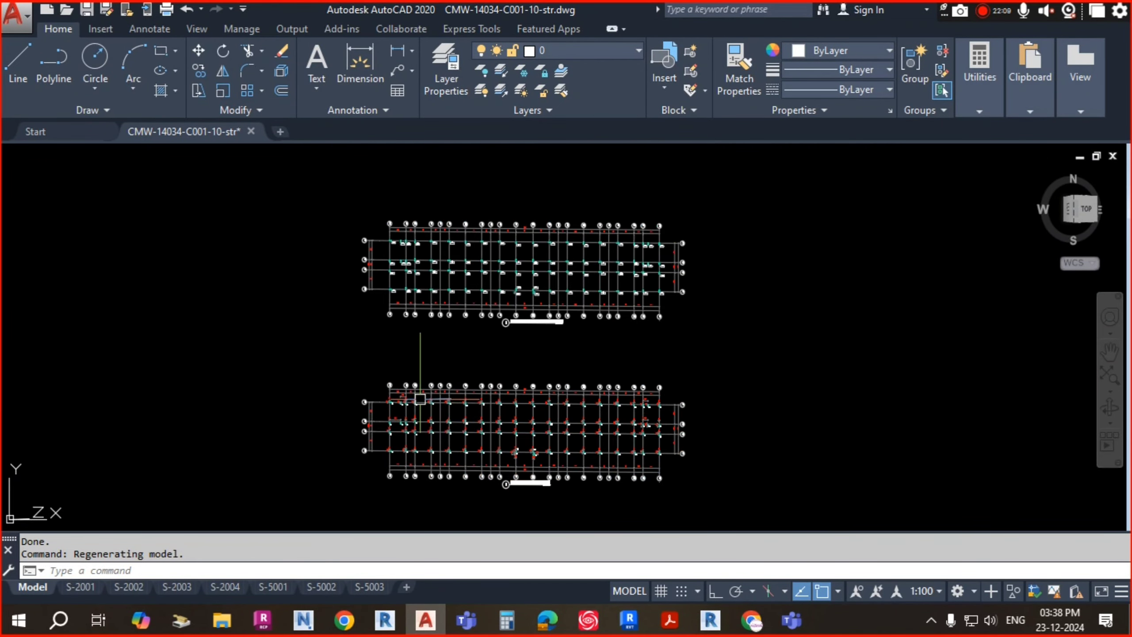